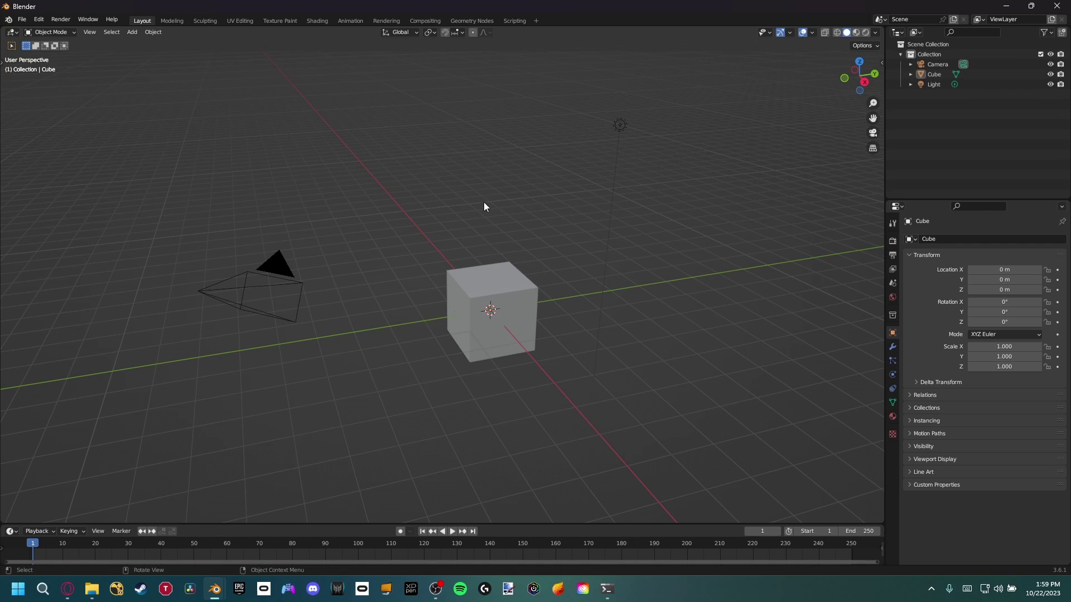
Step: Find the KeenTools add-on in the Preferences add-ons list, then close Preferences
click(38, 19)
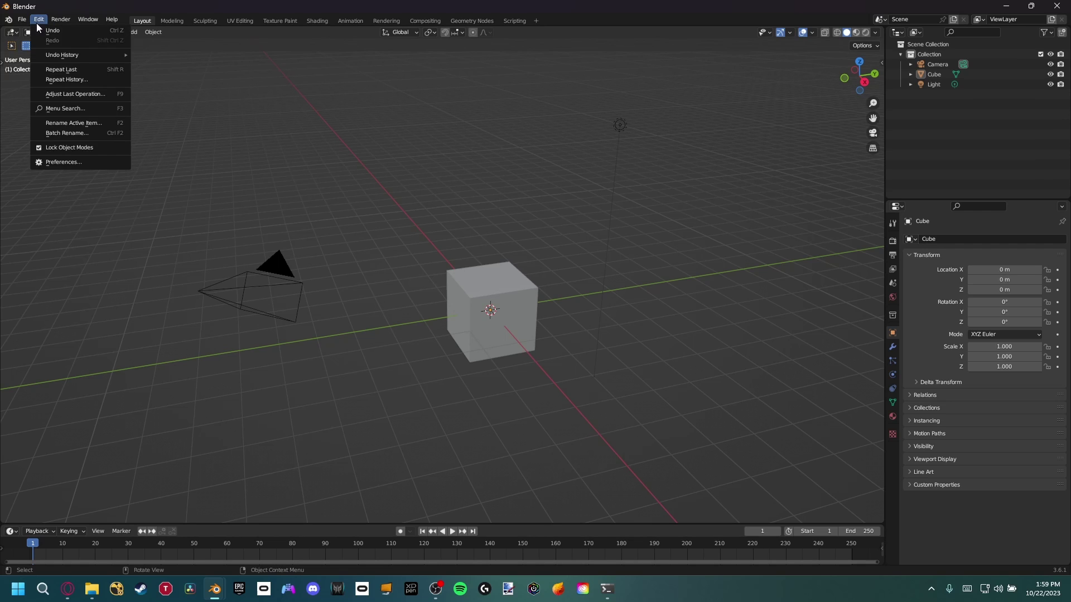
click(52, 164)
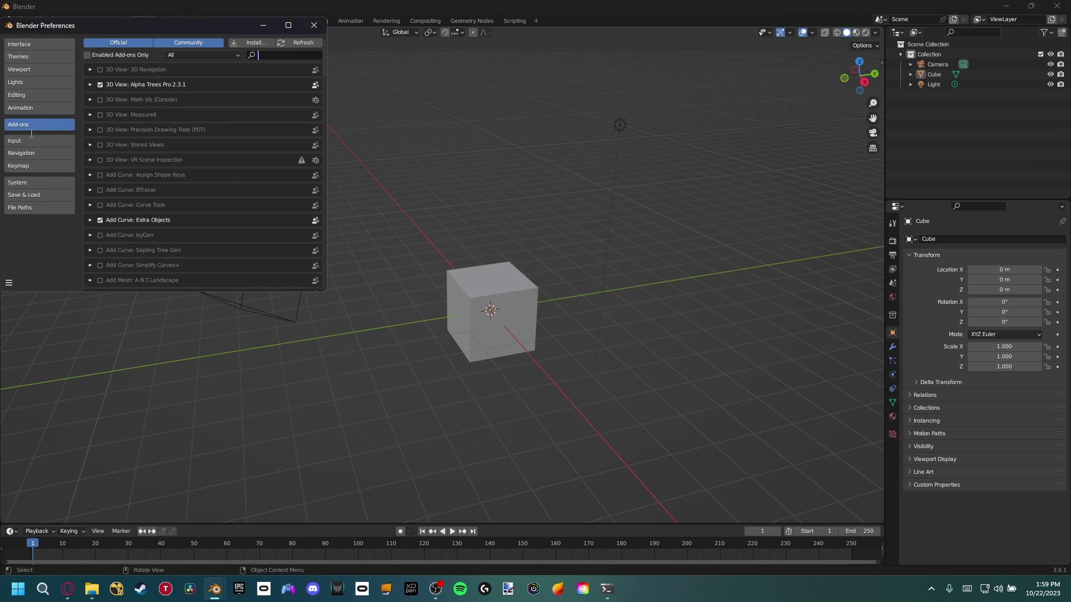
click(247, 43)
click(537, 259)
click(272, 56)
text(keen)
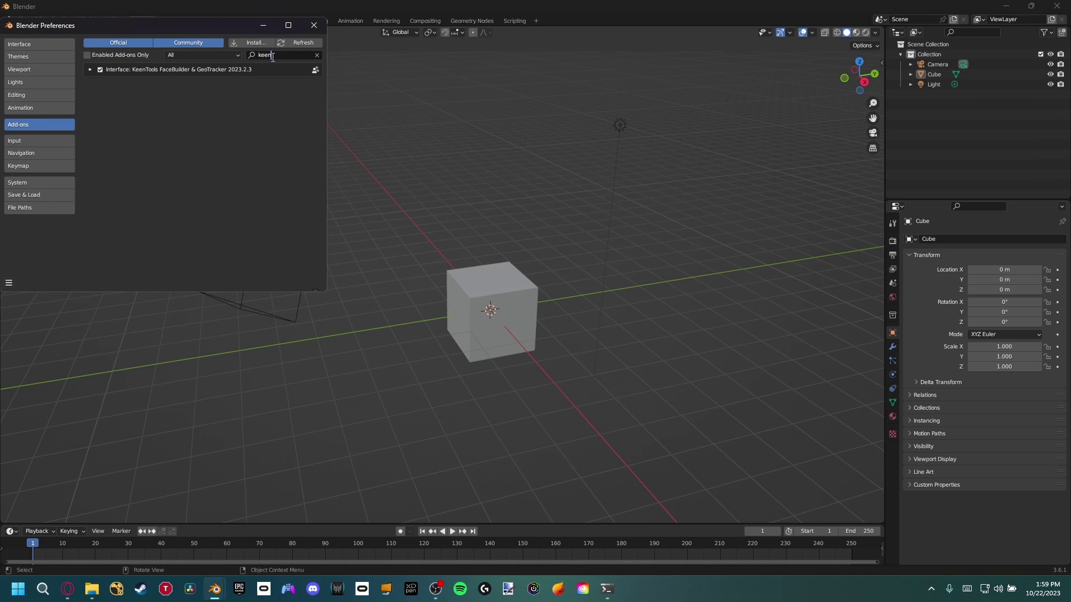
click(90, 70)
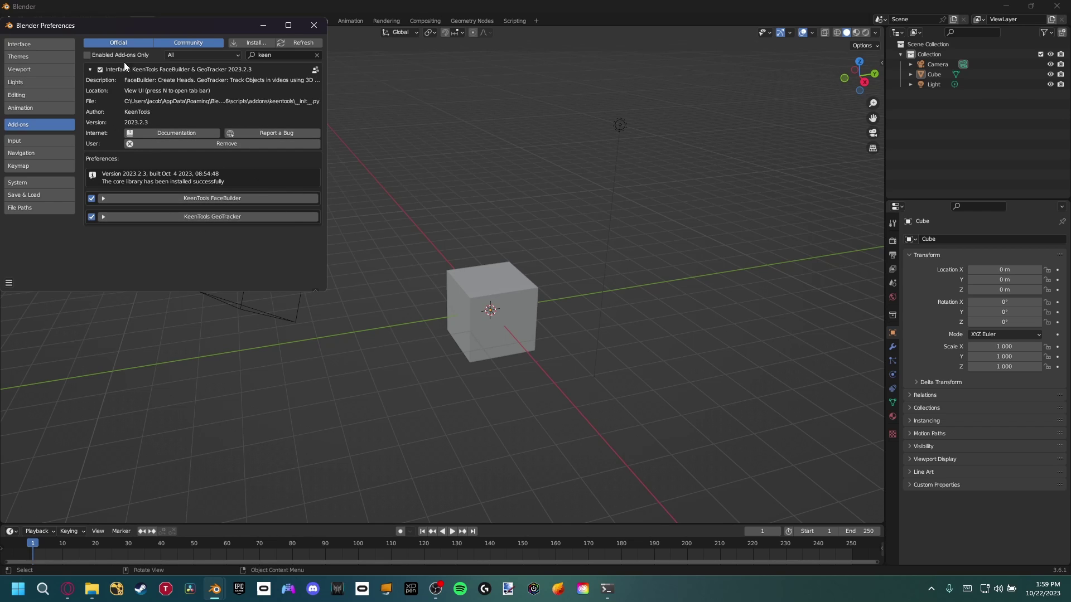
click(311, 24)
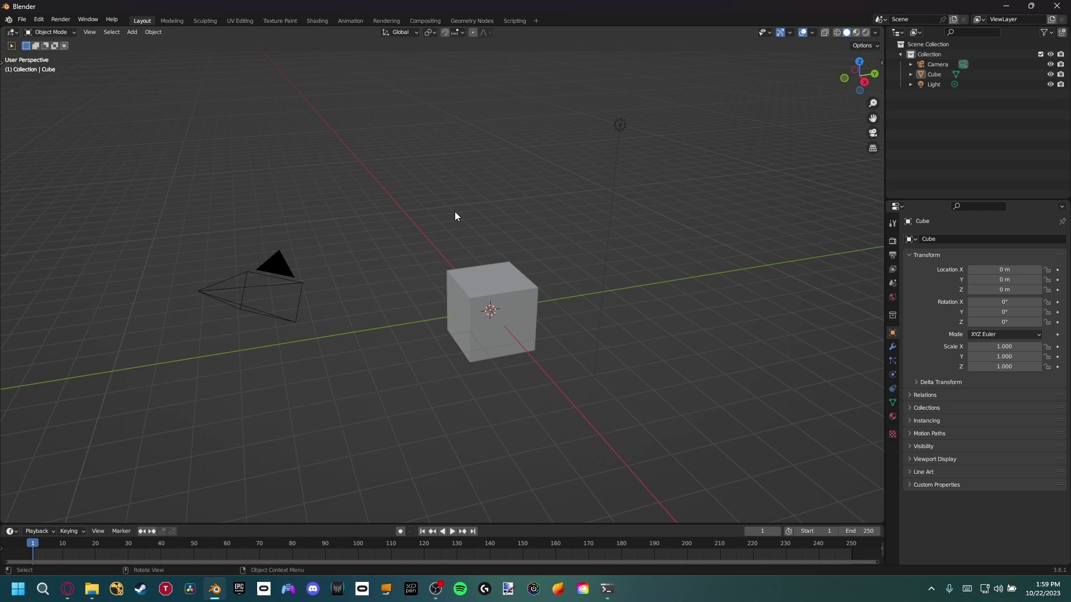
Step: Create a new GeoTracker from the GeoTracker side-panel tab
key(n)
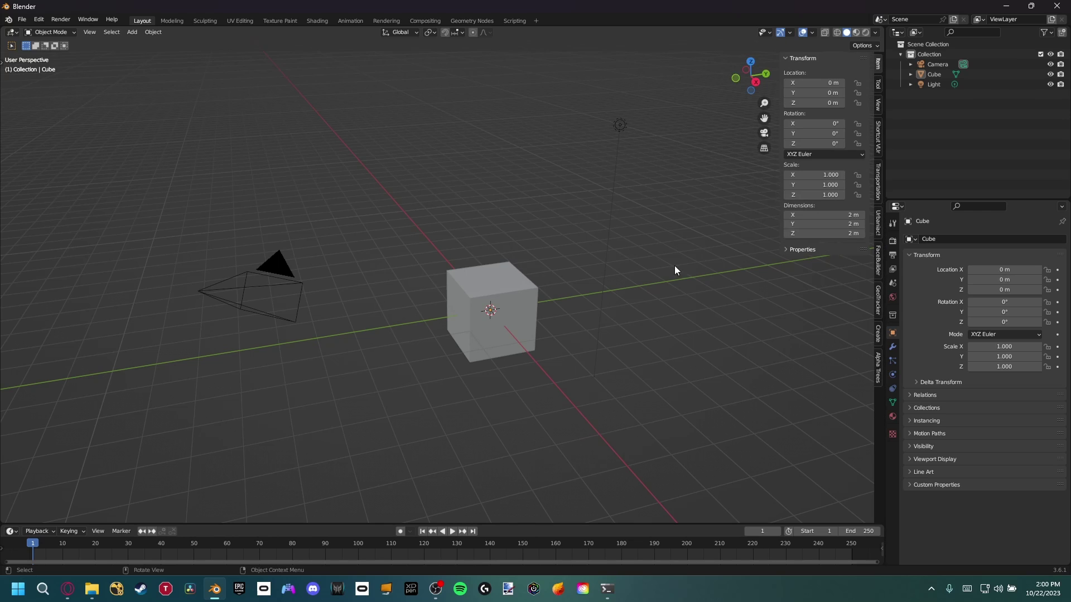
click(877, 301)
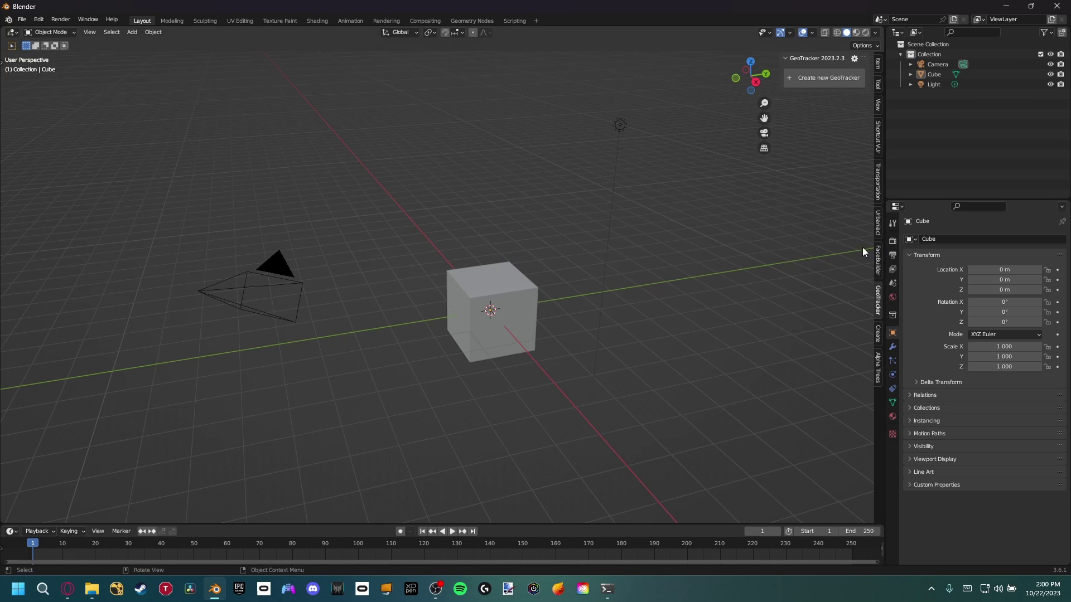
click(822, 79)
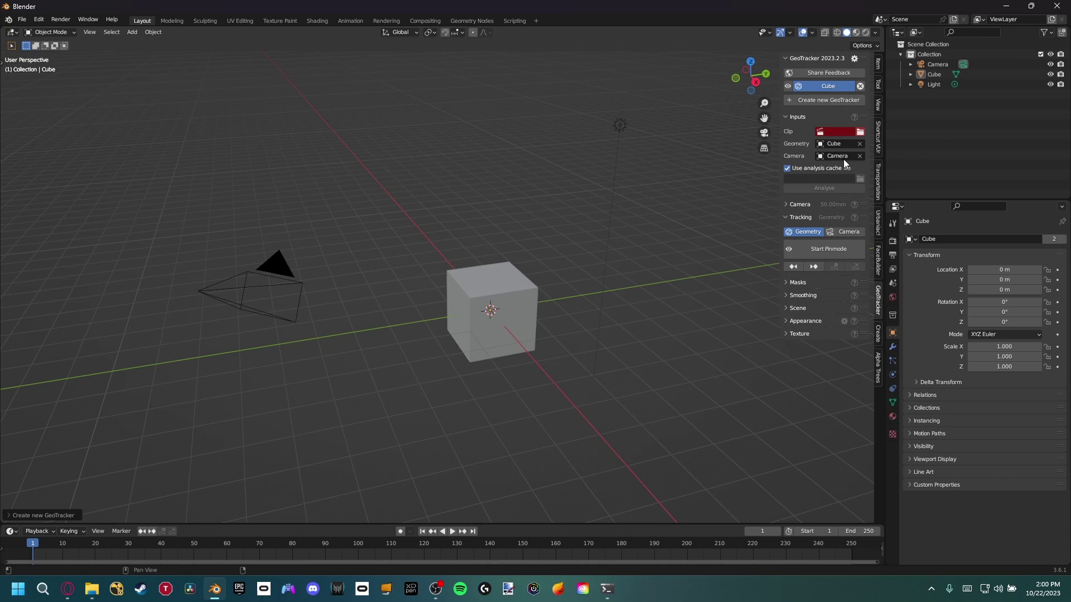
Step: Delete the default cube and light, leaving the camera selected
click(491, 322)
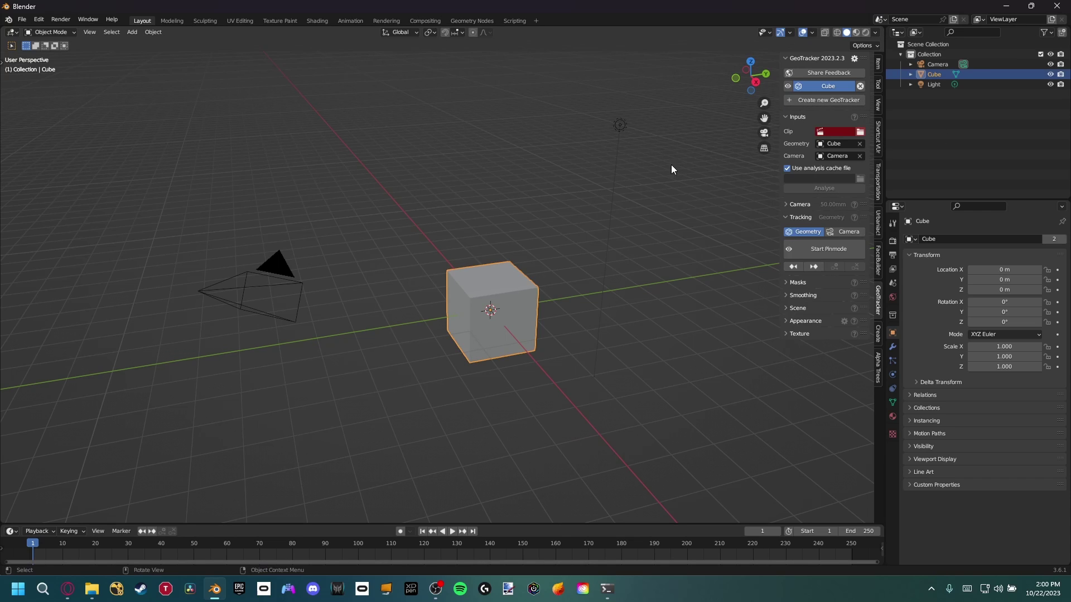
shift+click(623, 125)
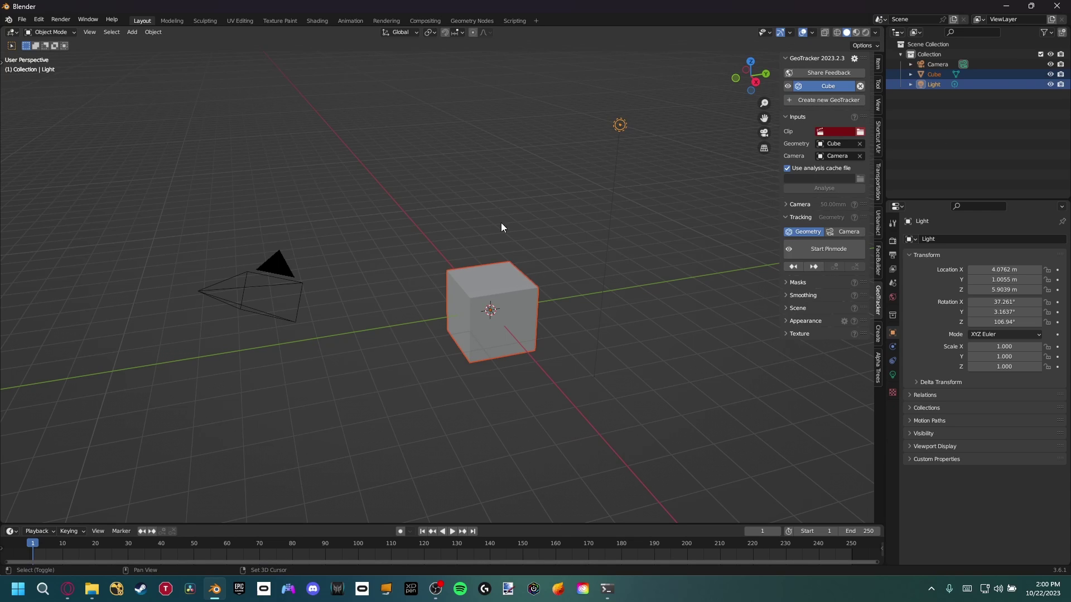
key(Delete)
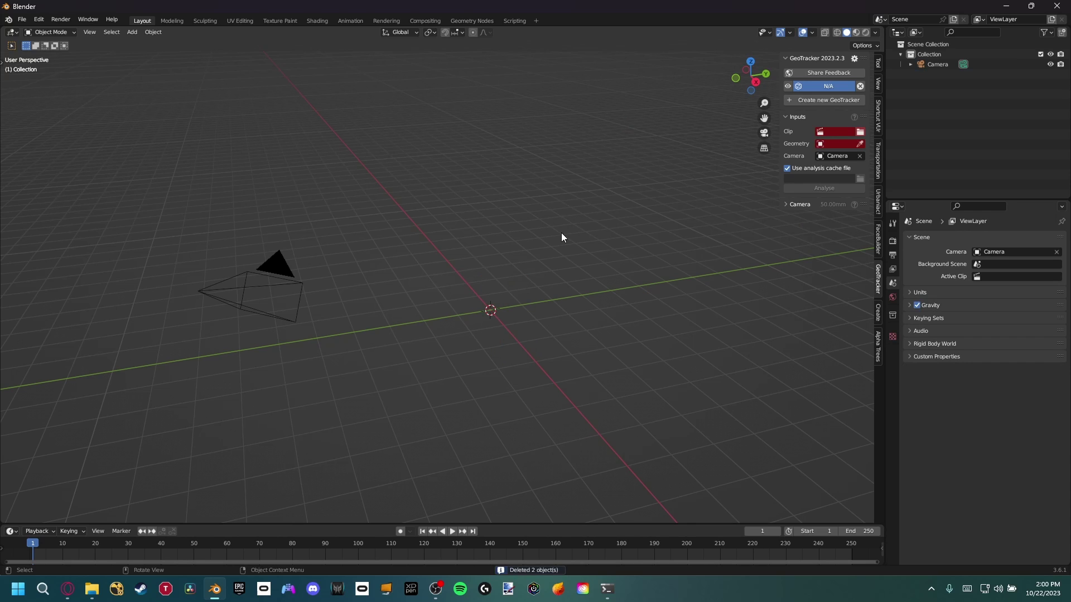
click(285, 281)
Step: In the camera view, add all dog footage frames as a movie-clip background image
key(KP_0)
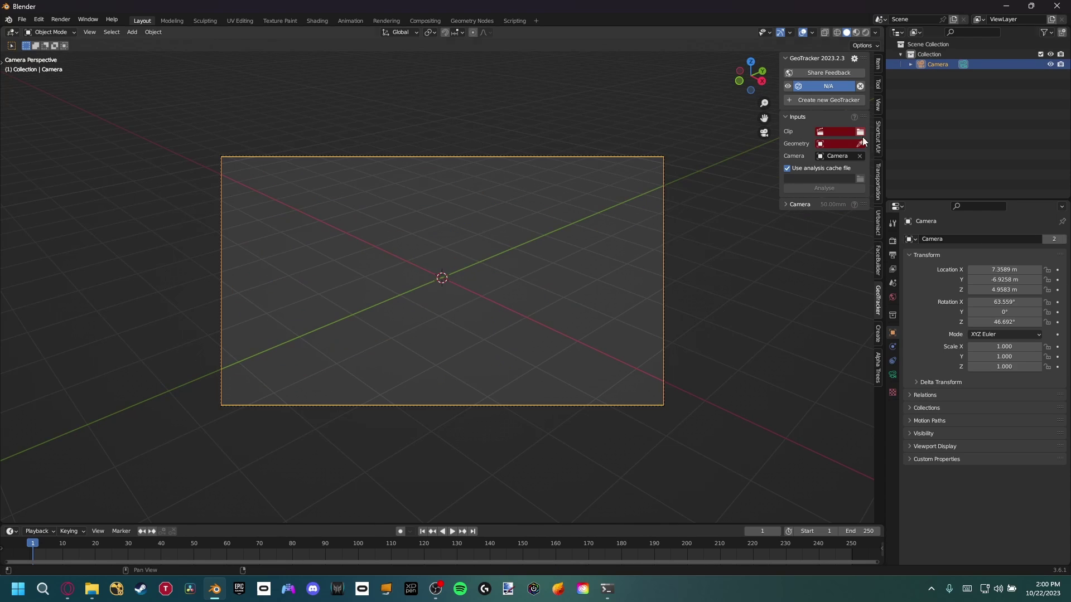
click(893, 375)
click(913, 399)
click(942, 416)
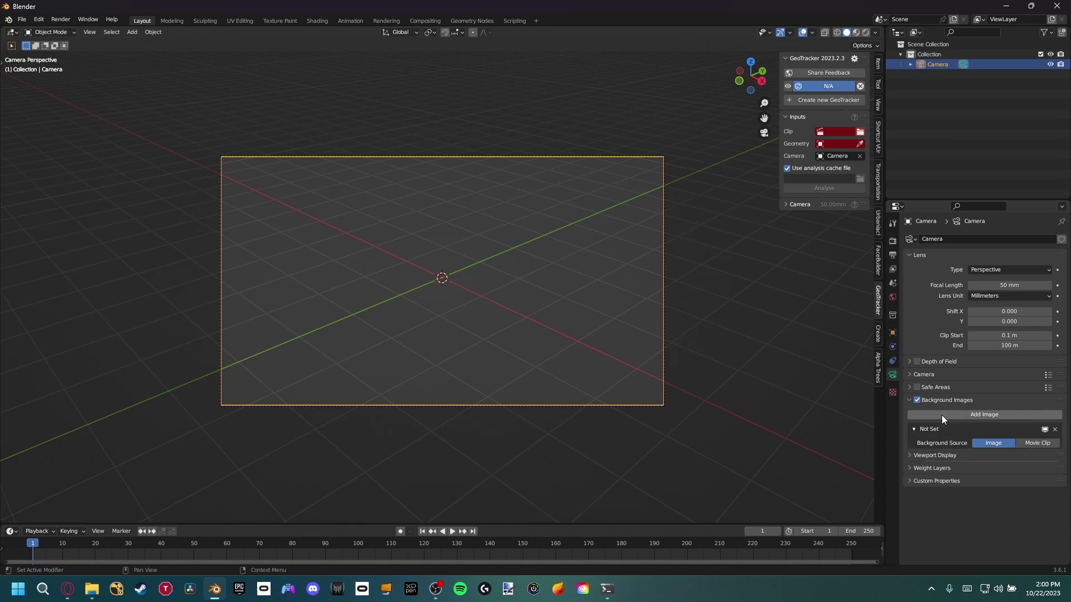
click(1037, 443)
click(1015, 471)
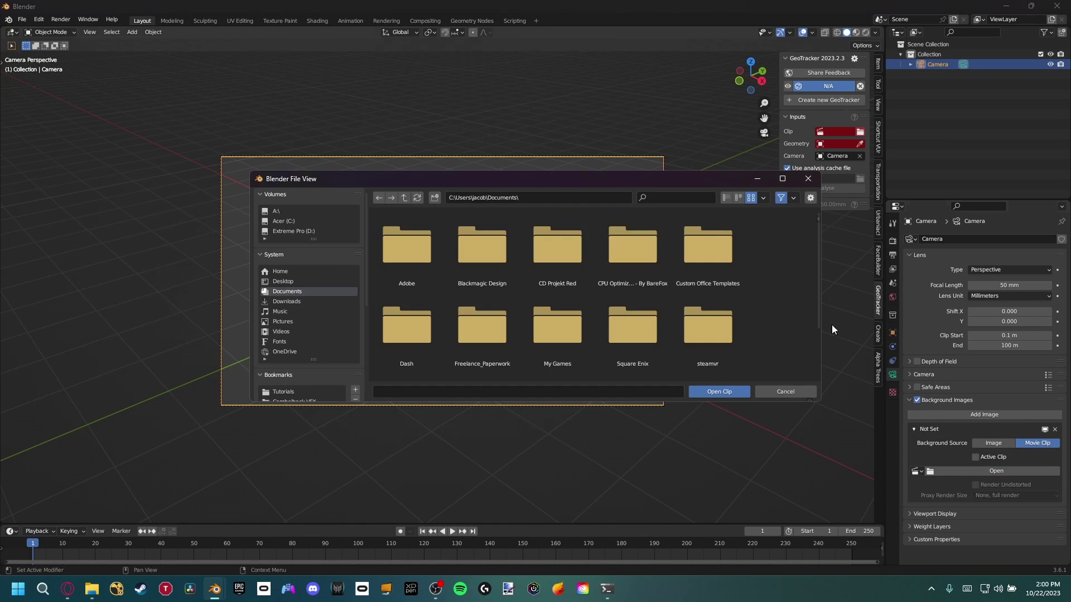
click(325, 209)
scroll(724, 337, down, 3)
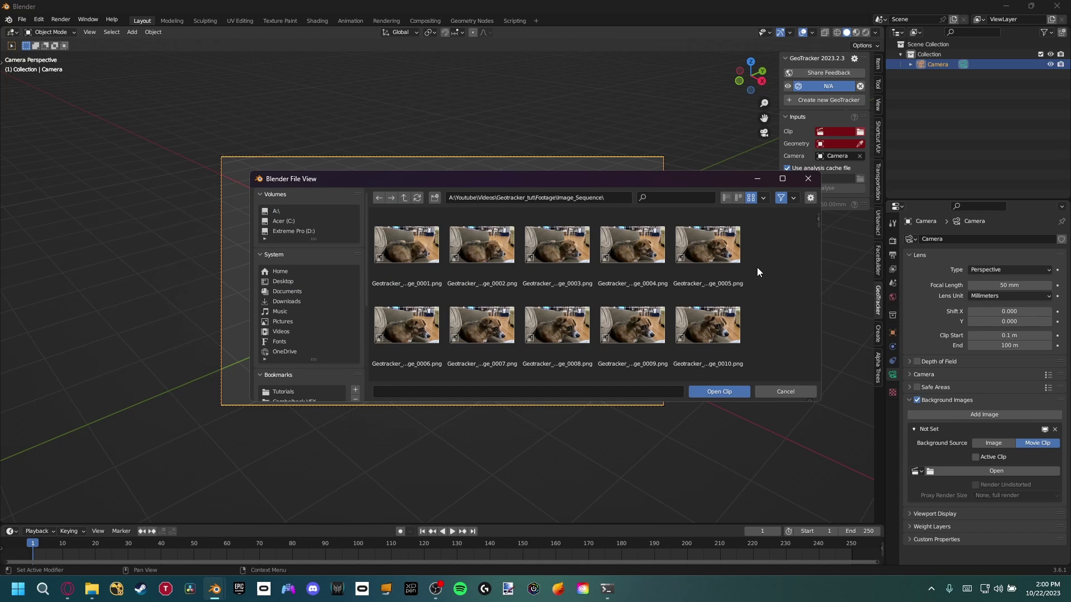
key(a)
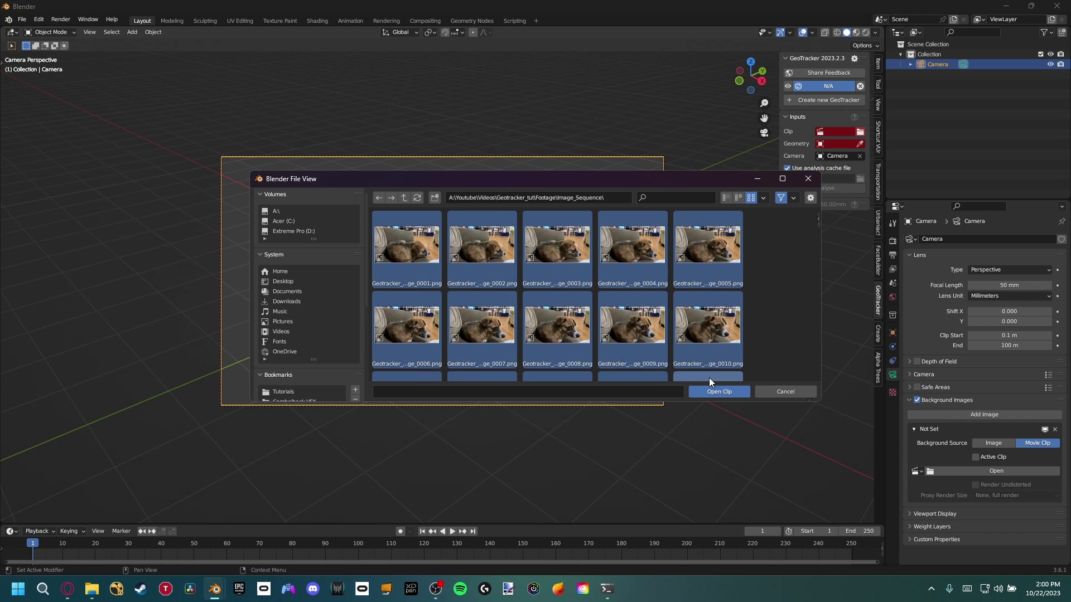
click(717, 393)
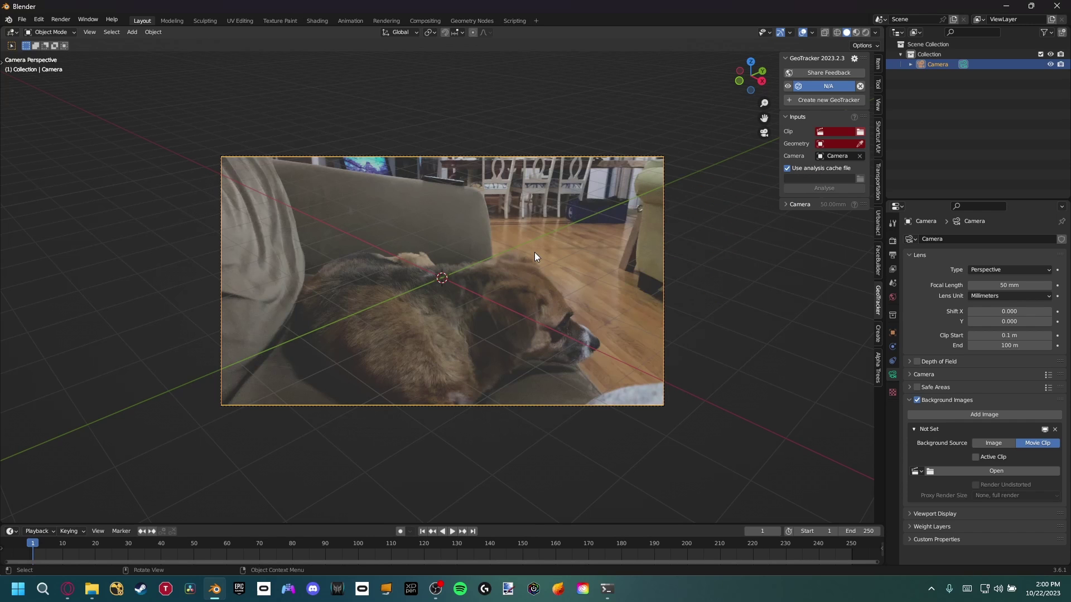
Step: Set the GeoTracker clip to the Geotracker_Footage_0001.png sequence
click(832, 132)
click(833, 146)
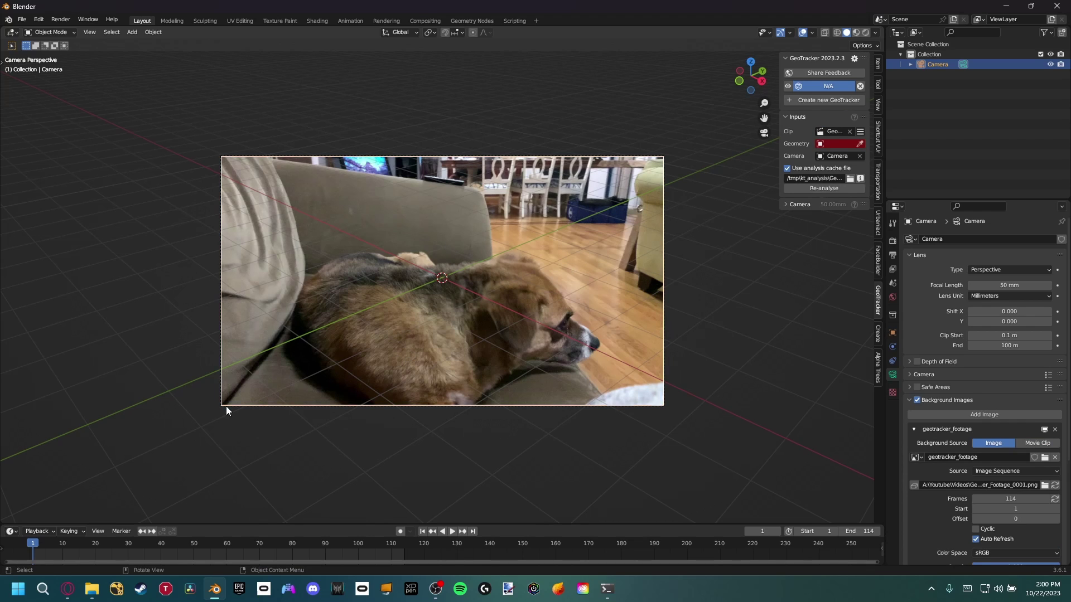
mouse_move(93, 593)
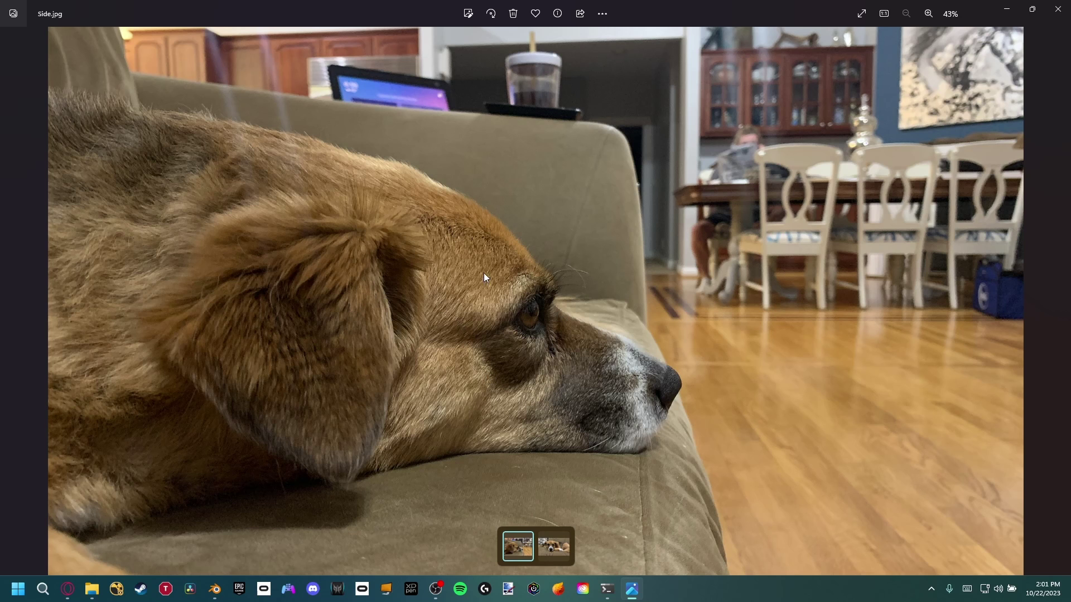
Step: Move from Side.jpg to Front.jpg, then close the photo viewer
click(1059, 304)
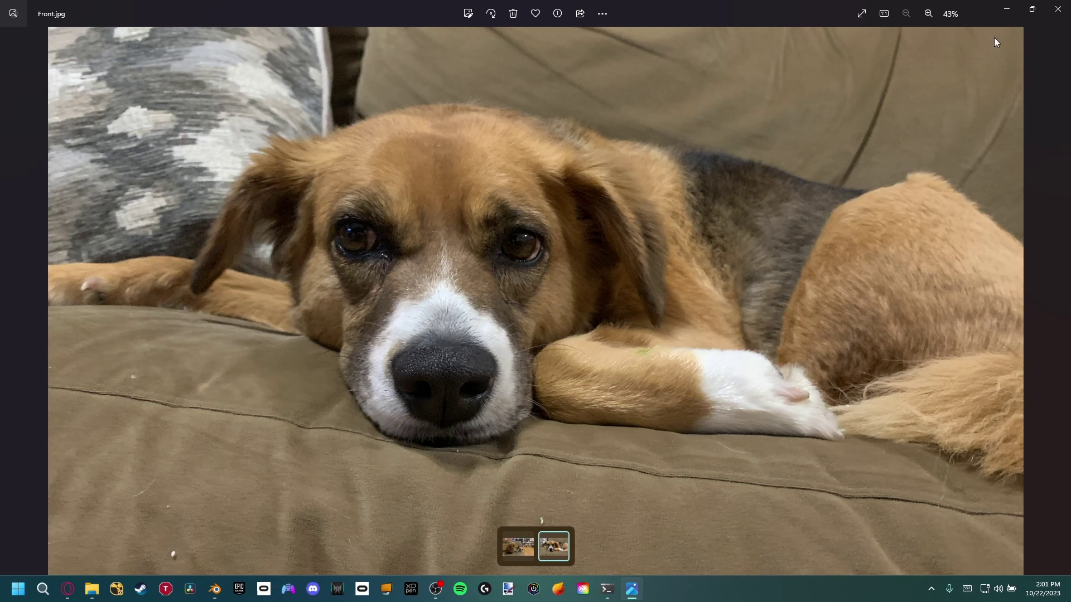
click(1058, 10)
Step: Import Dog_model.fbx into the scene over the footage
click(128, 217)
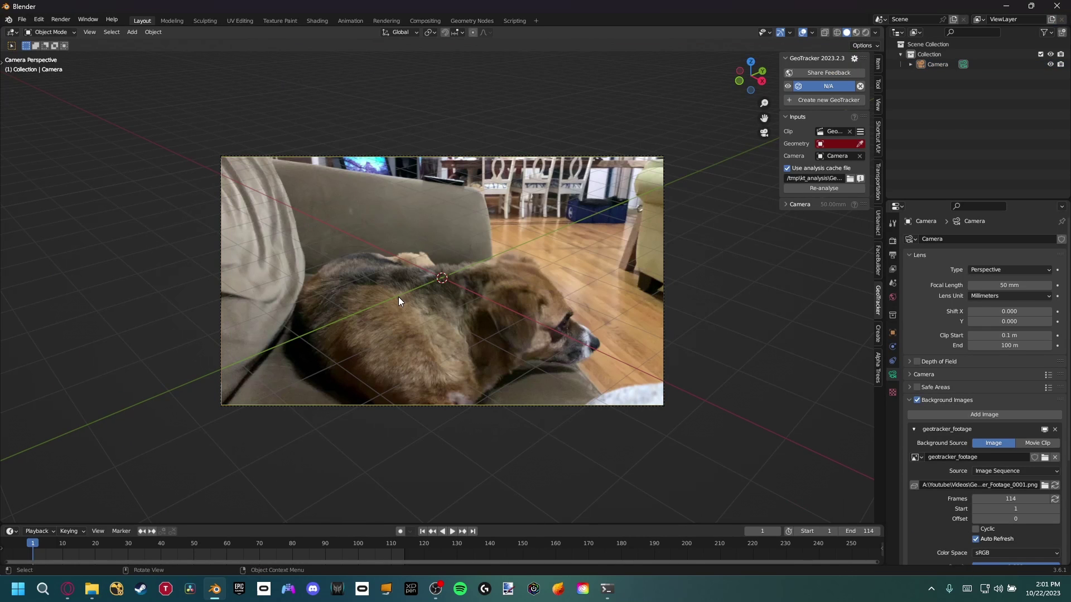
shift+middle_drag(436, 282, 445, 283)
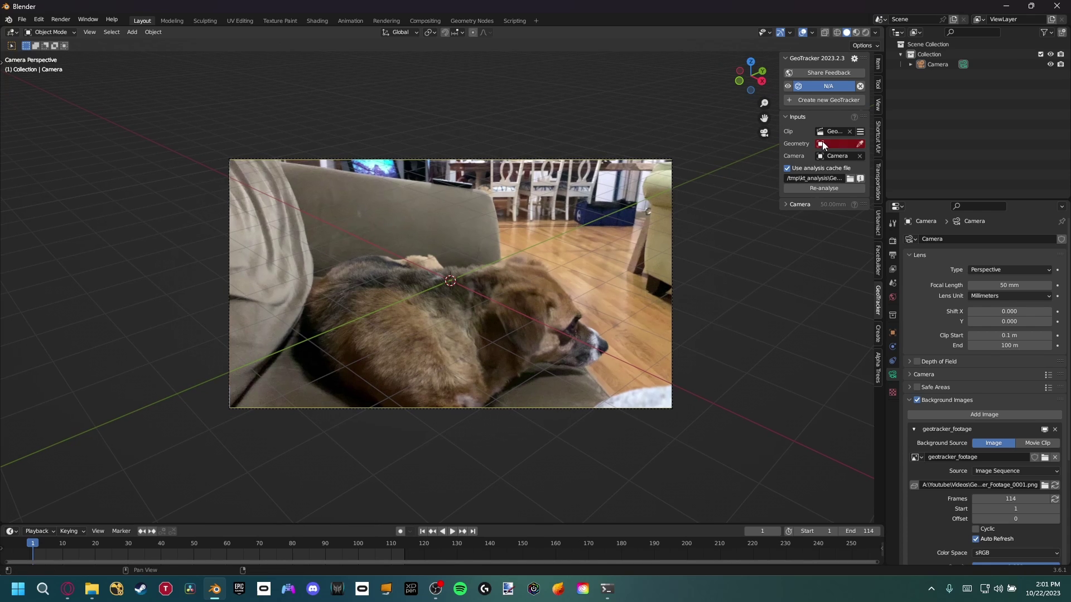
click(21, 19)
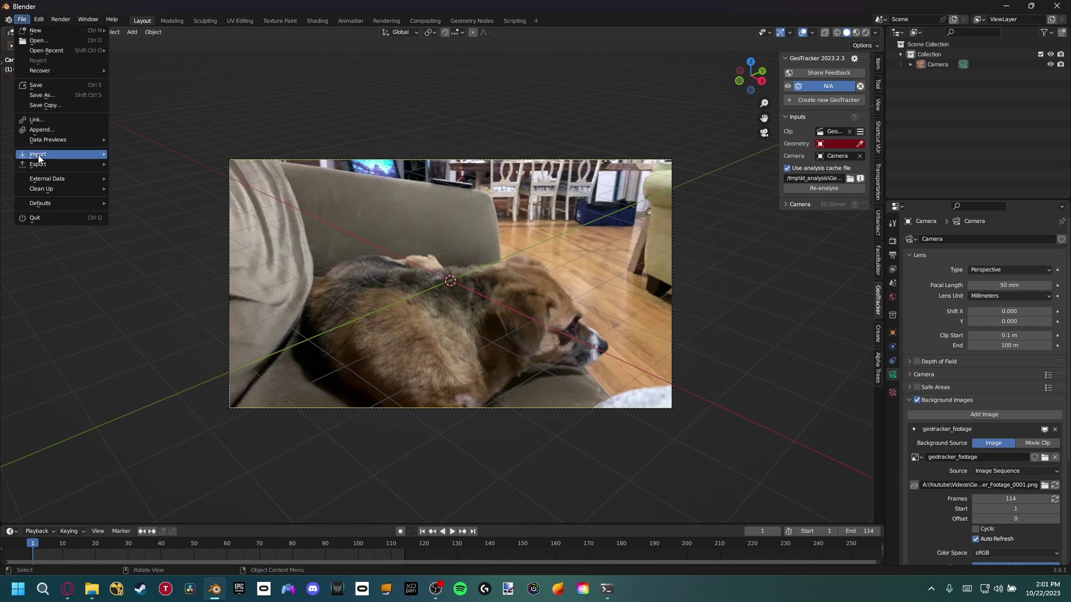
mouse_move(41, 158)
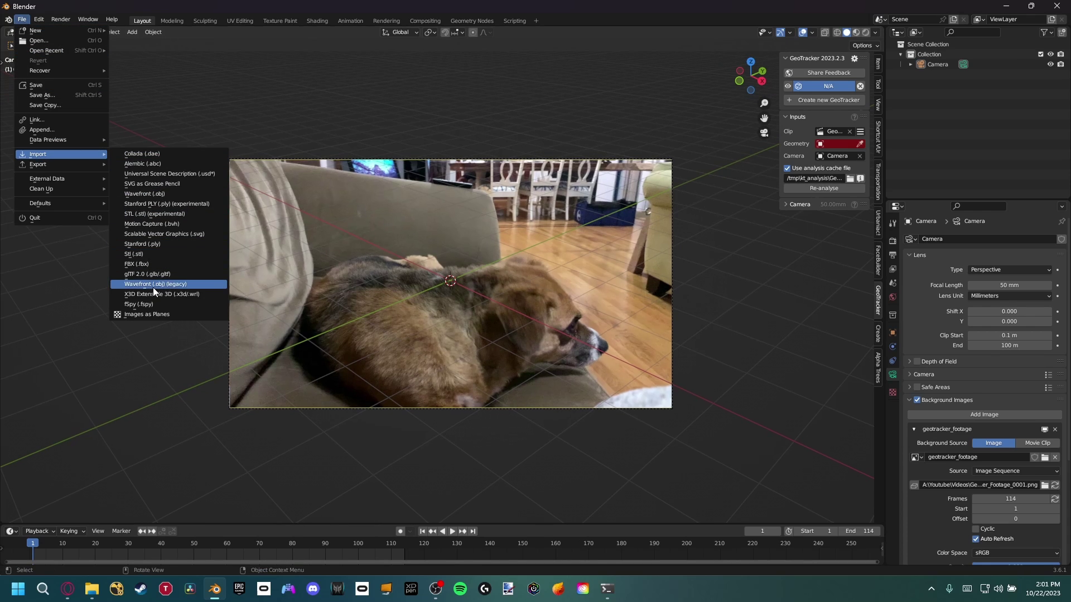
click(147, 265)
click(567, 256)
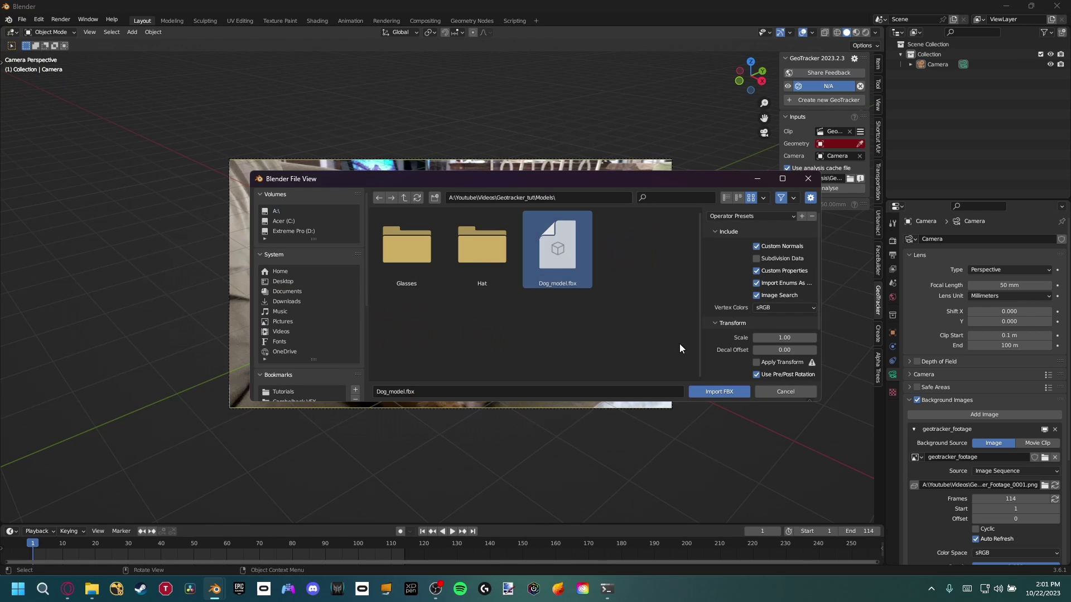
click(719, 391)
scroll(460, 283, up, 3)
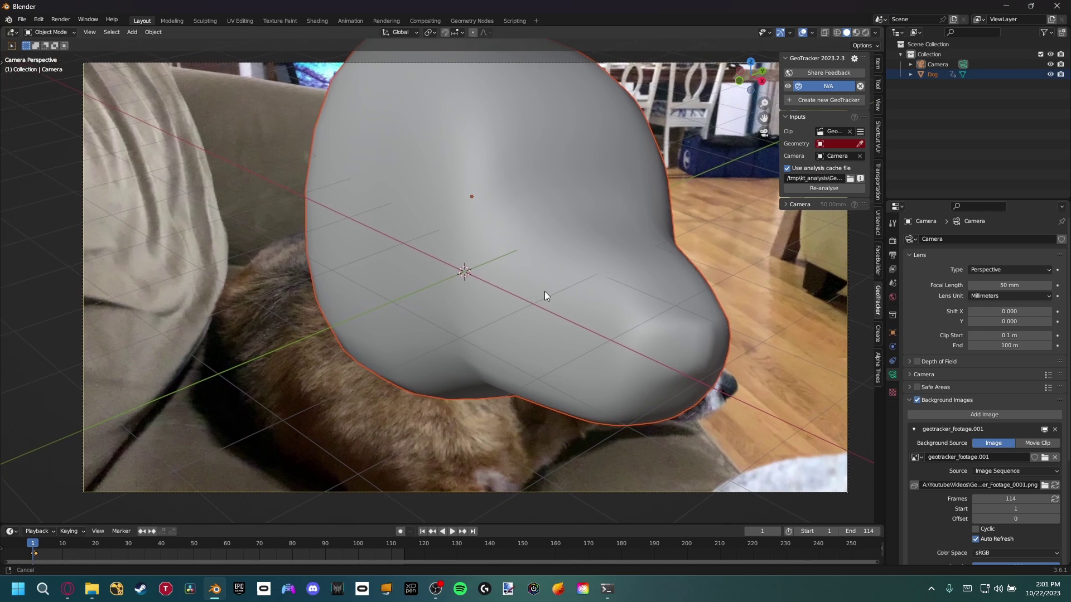
Step: Clear the frame 1 keyframe and pick the Dog mesh as GeoTracker geometry
key(x)
click(62, 551)
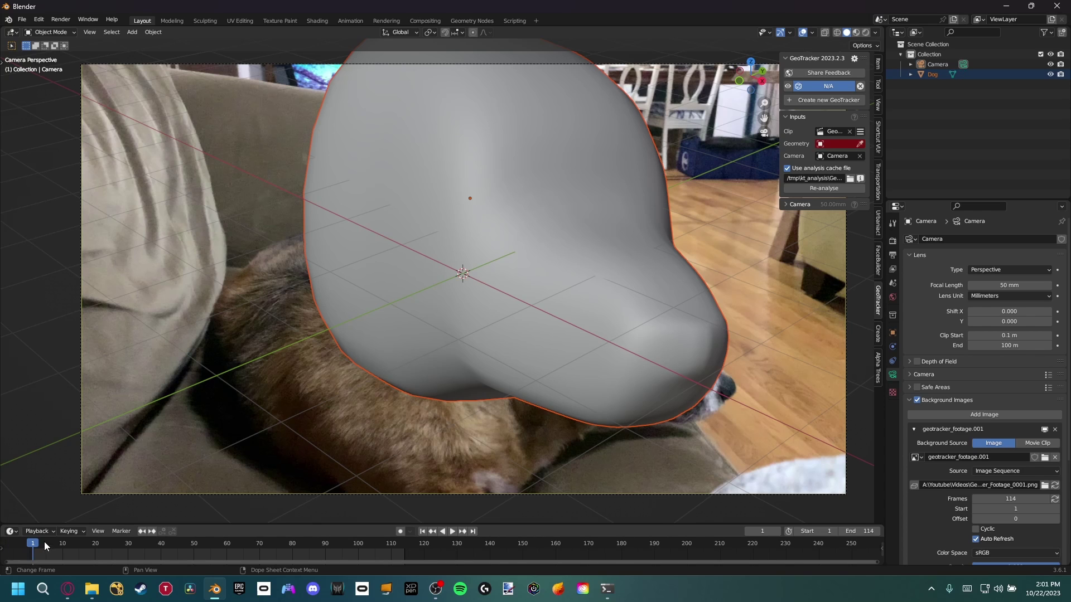
shift+middle_drag(487, 311, 431, 335)
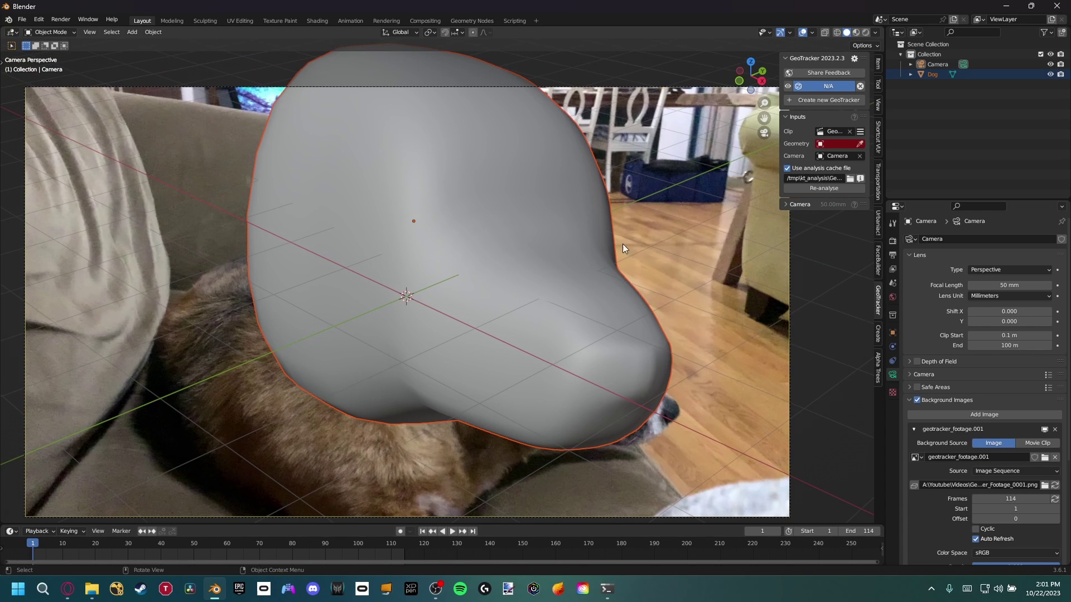
click(861, 142)
click(440, 240)
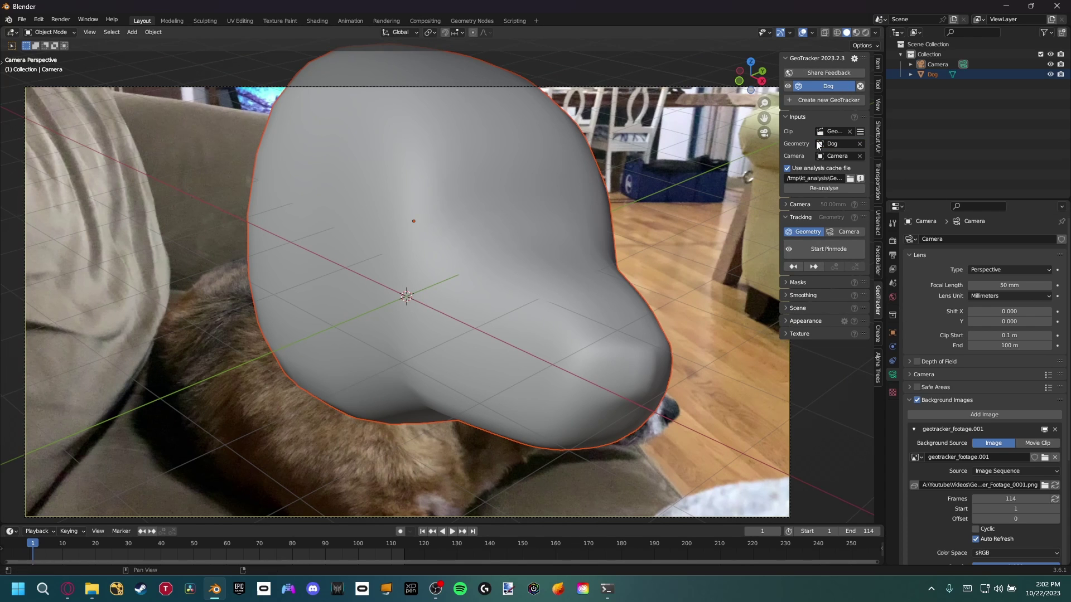
Step: Set the GeoTracker camera focal length to 26 mm, keeping the Fixed lens type
click(774, 195)
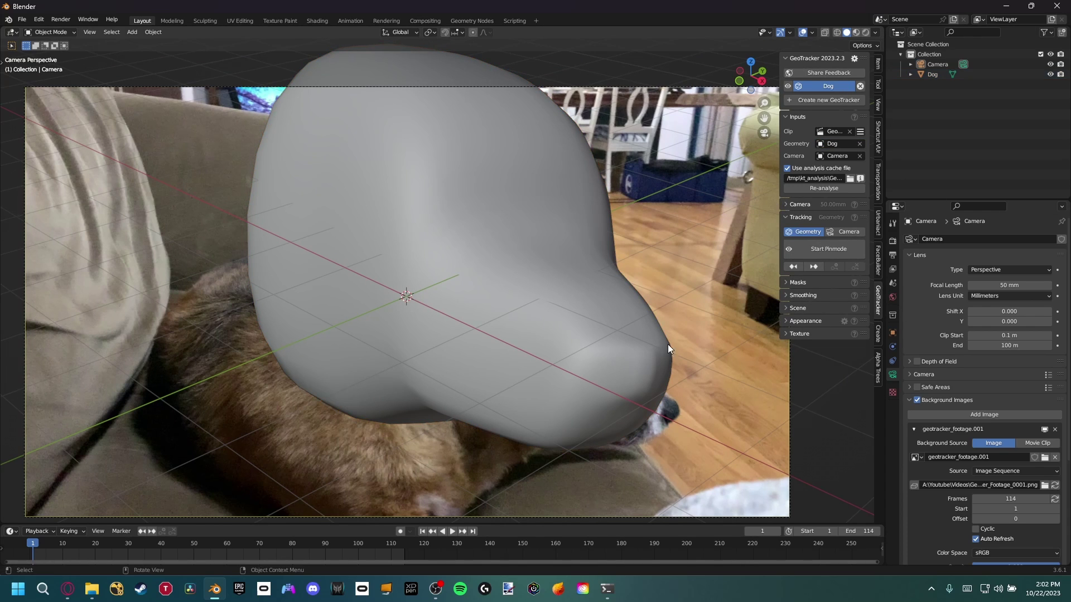
click(793, 204)
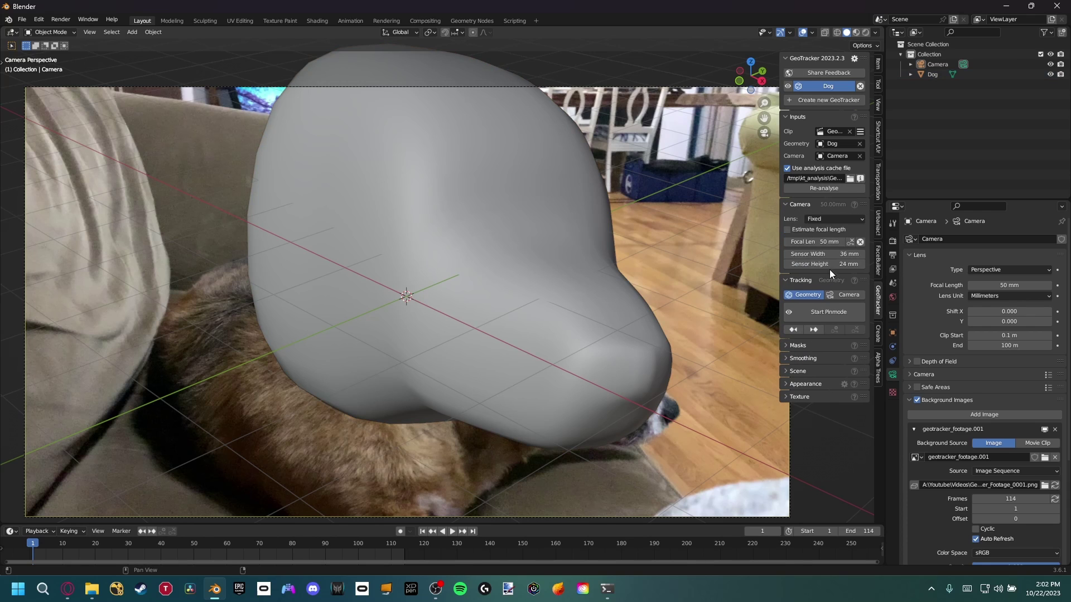
click(828, 243)
text(26)
key(Return)
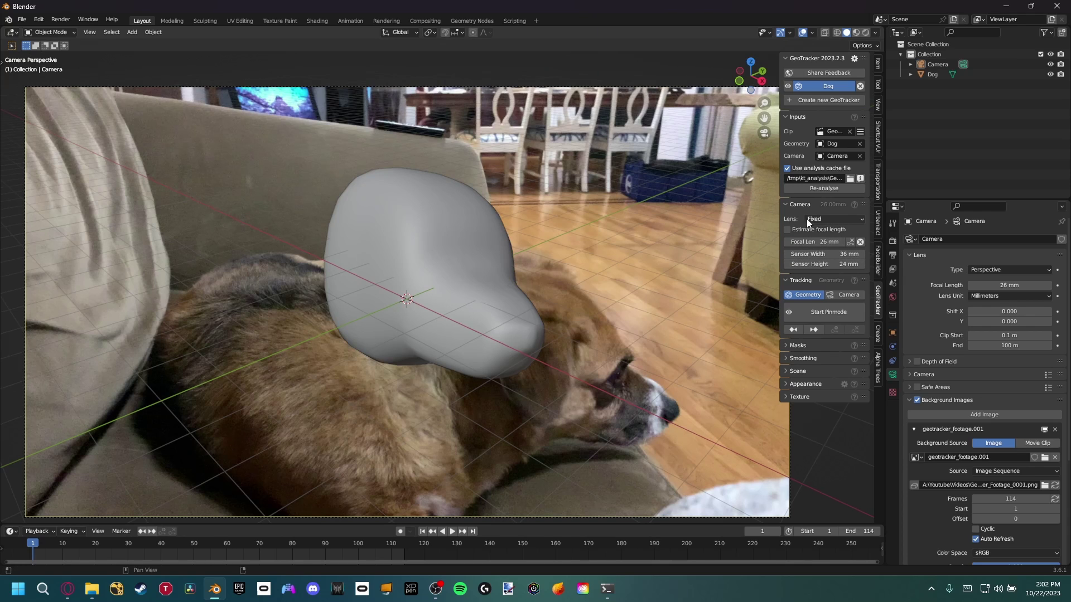
click(835, 220)
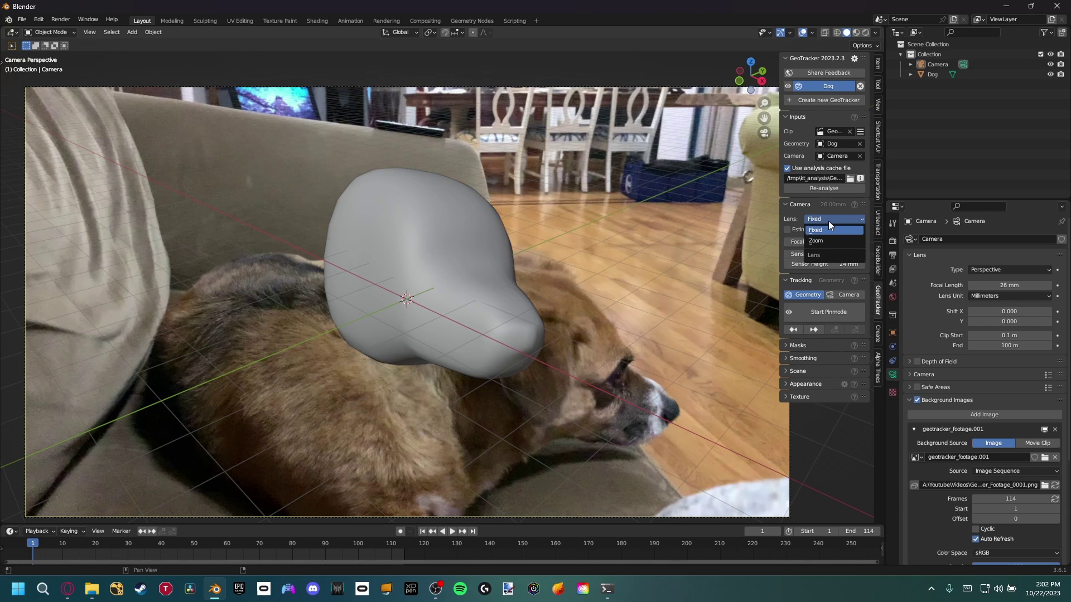
click(829, 221)
click(787, 206)
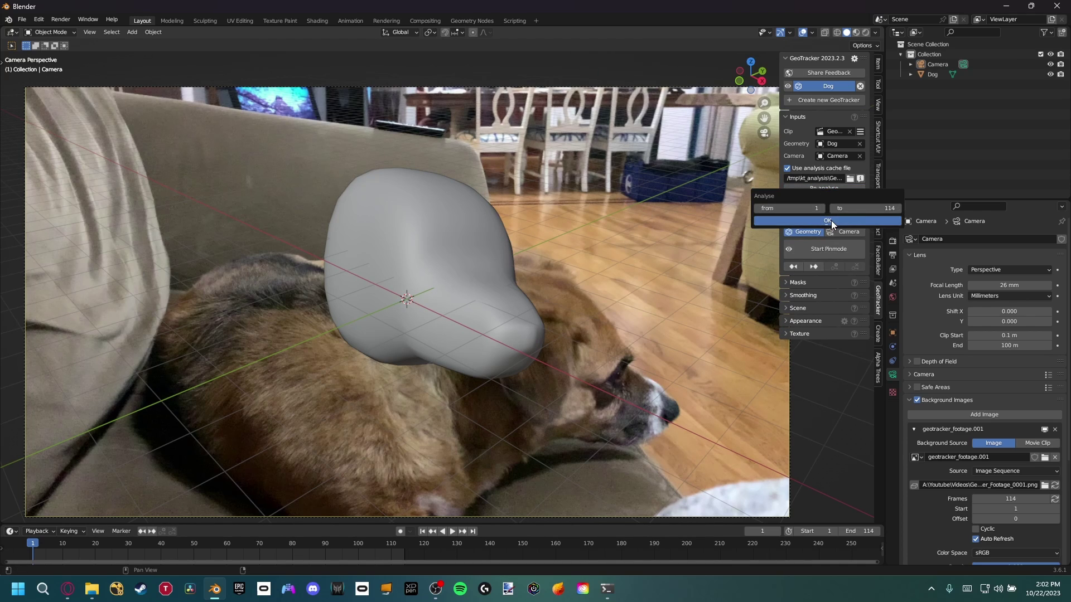
Step: Re-analyse the footage, confirm recreating it, then cancel around frame 48
click(829, 190)
click(824, 276)
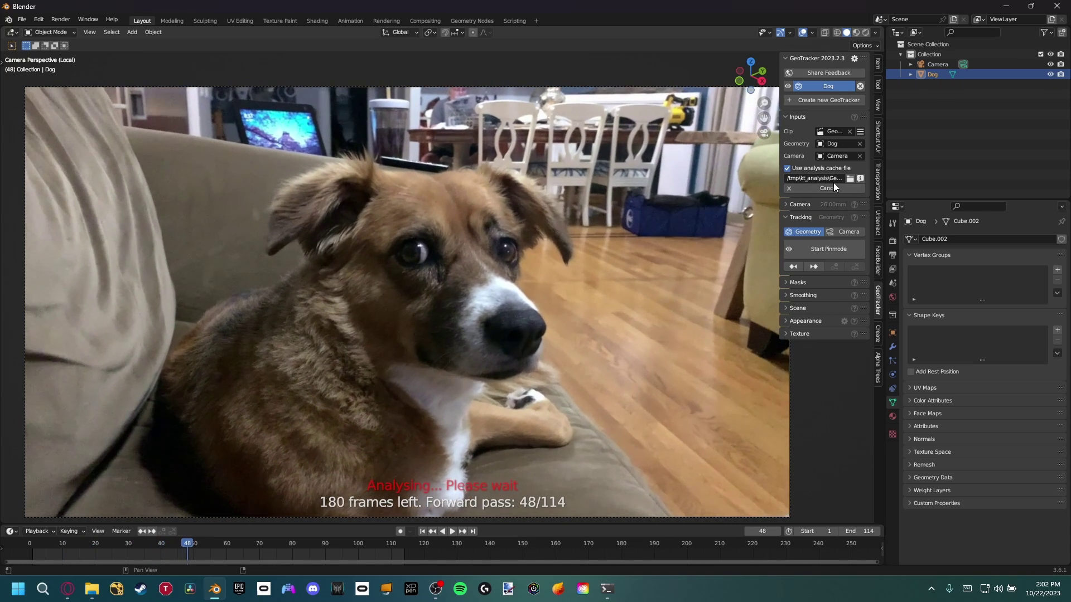
click(831, 188)
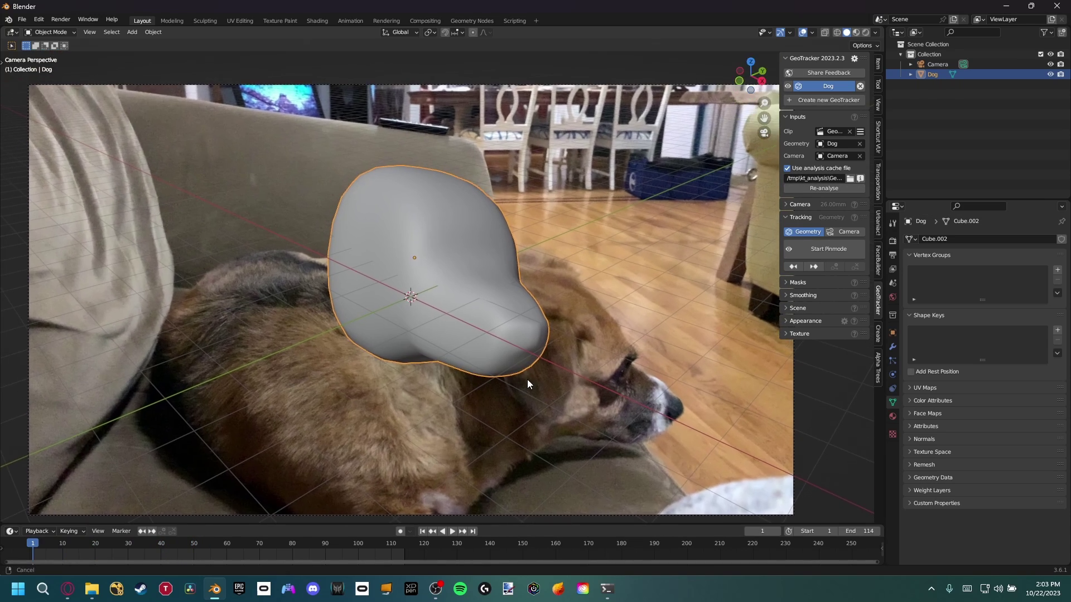
Step: Play the dog footage, then scrub to frame 55 where the dog faces the camera
scroll(558, 373, up, 2)
scroll(523, 290, down, 2)
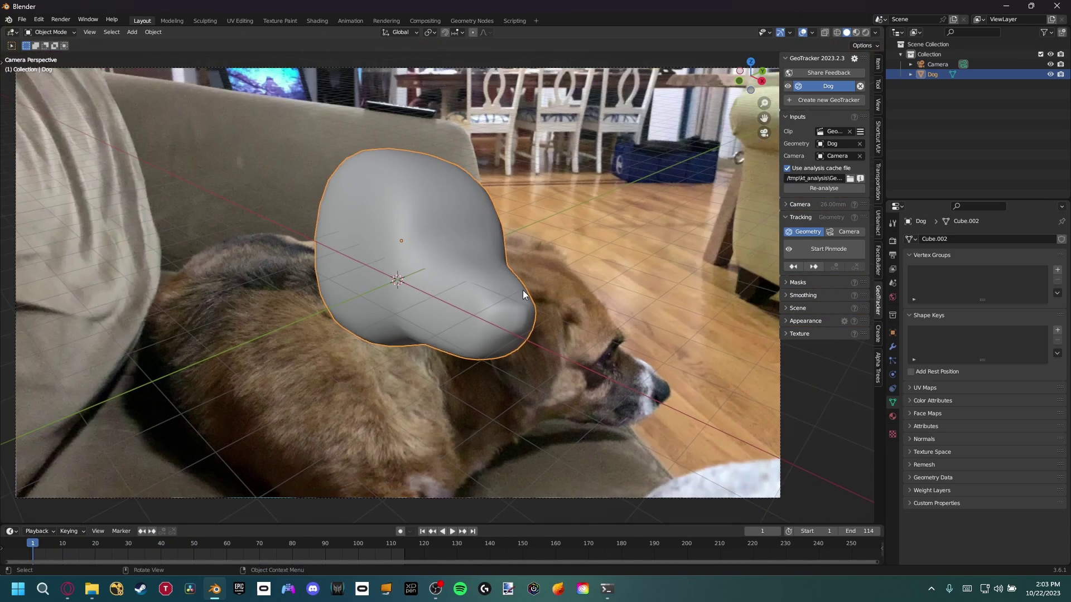
shift+middle_drag(491, 320, 505, 330)
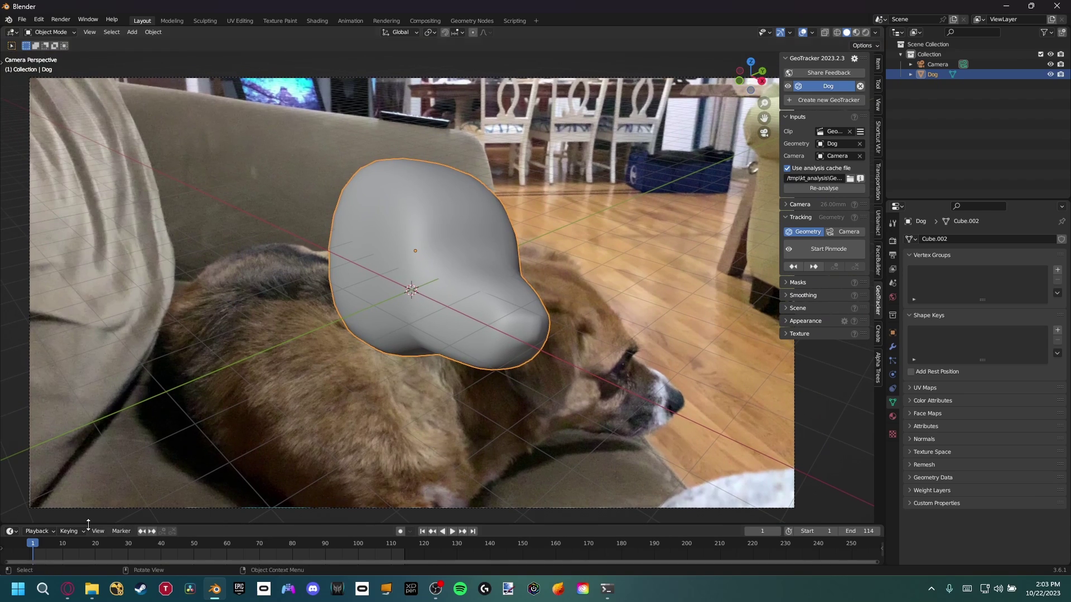
key(space)
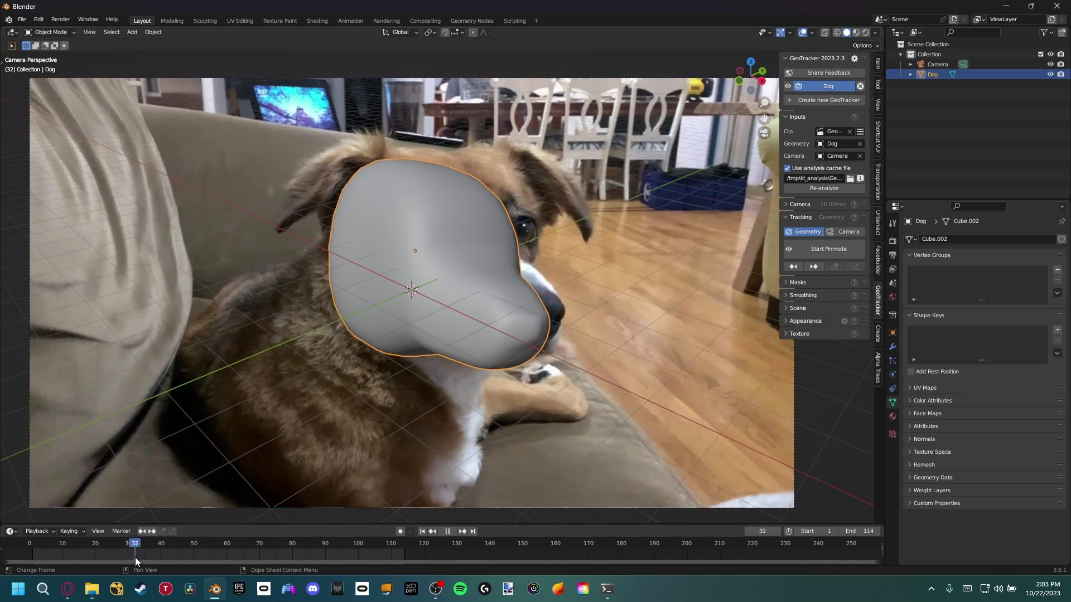
drag(176, 555, 210, 560)
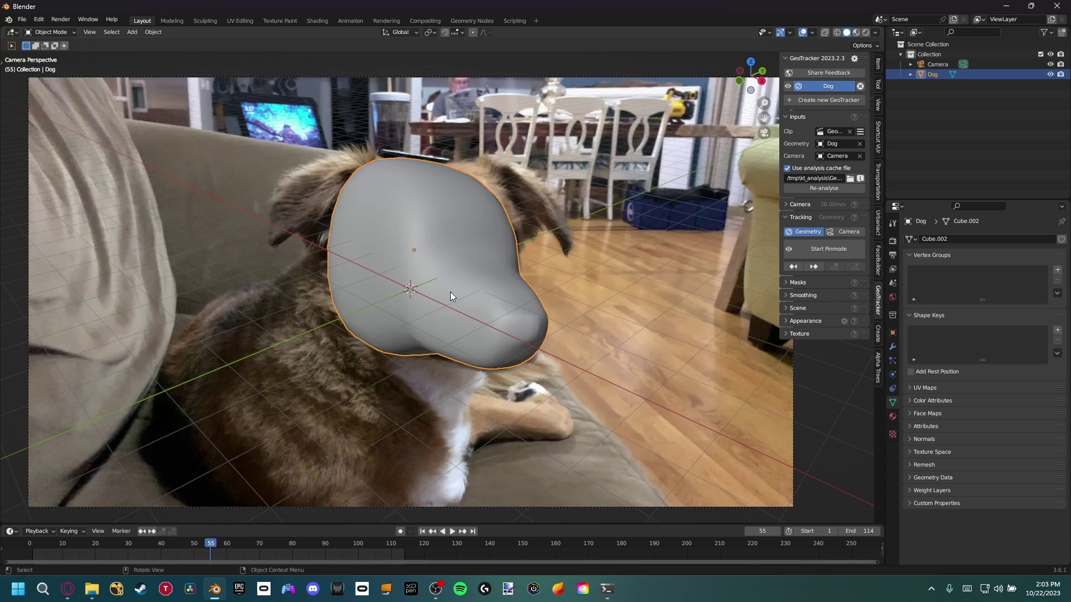
shift+middle_drag(451, 292, 454, 304)
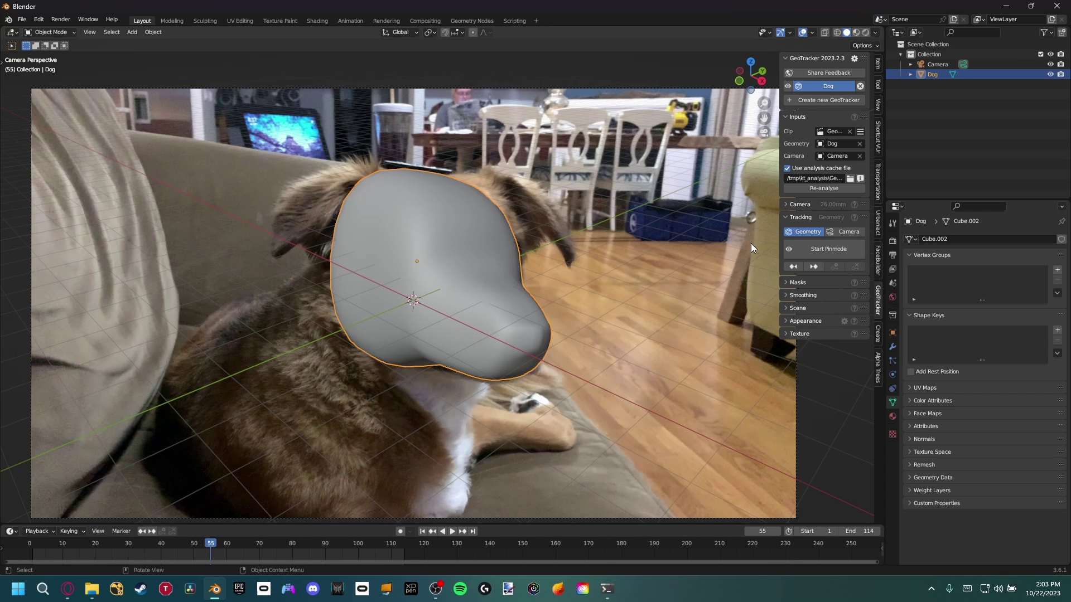
Step: In Pin Mode, pin the mesh at the nose, eye and face to fit the dog's head
click(826, 248)
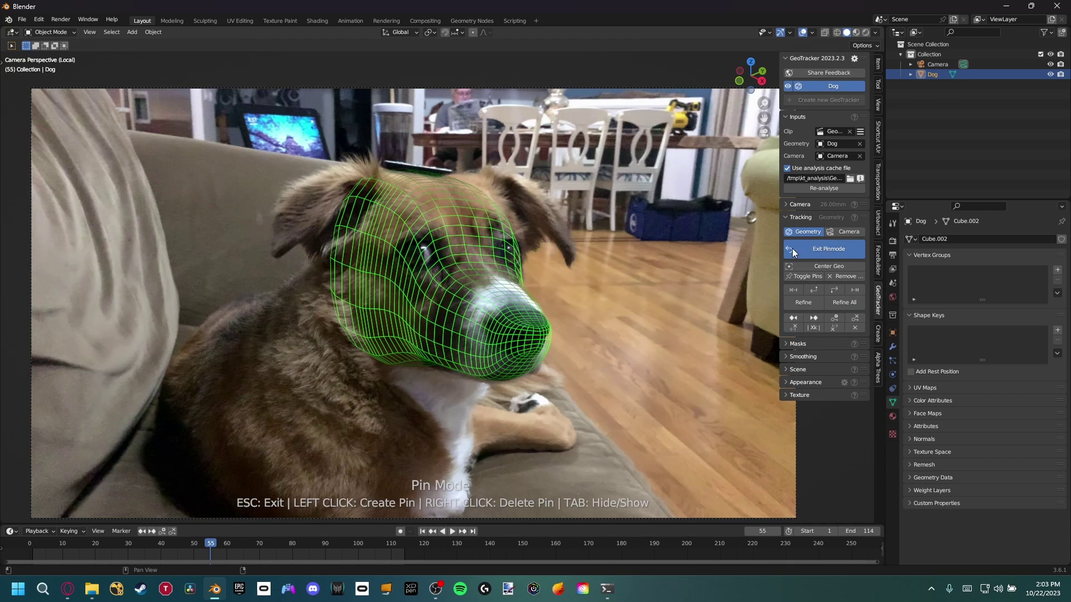
scroll(439, 261, up, 2)
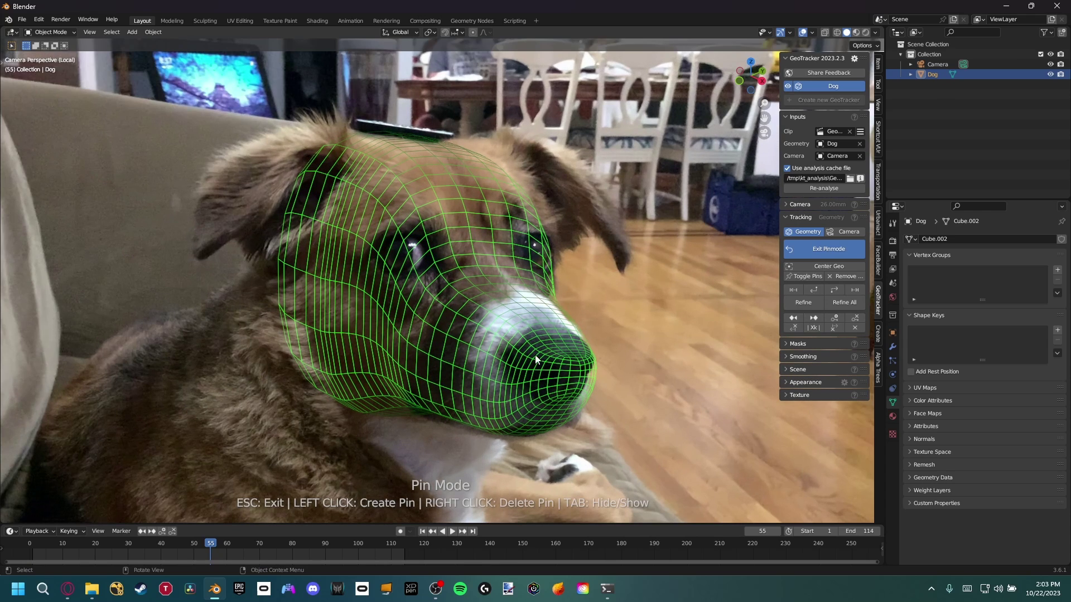
drag(577, 373, 575, 370)
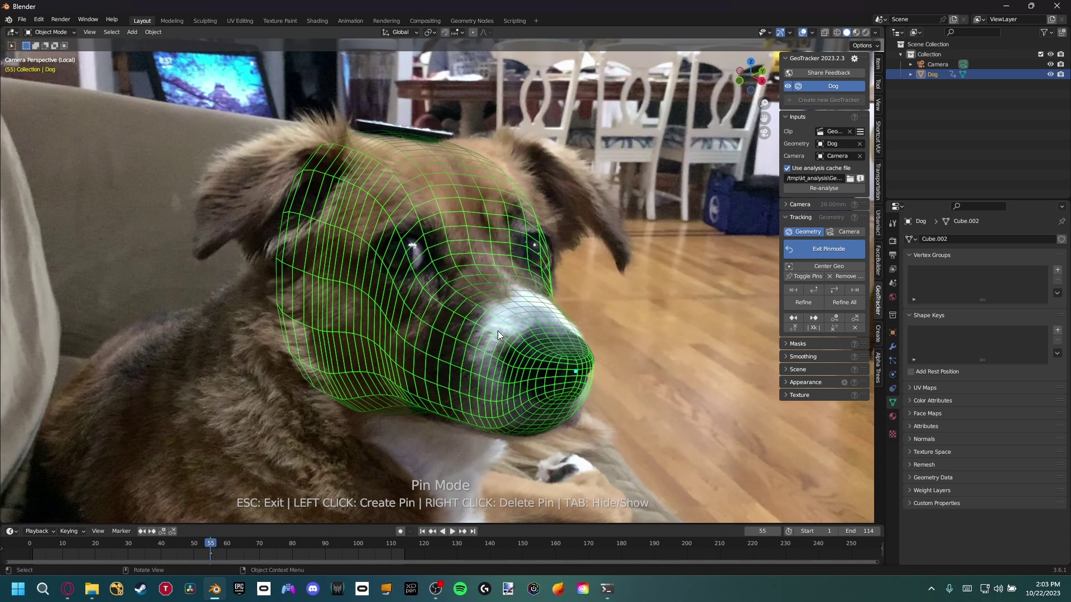
click(395, 229)
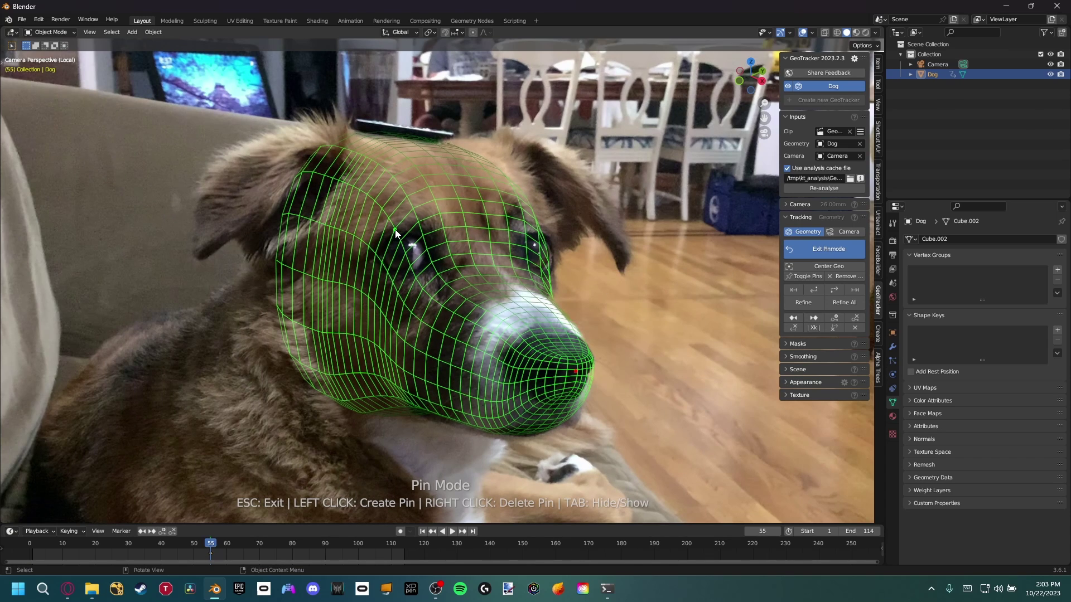
click(408, 274)
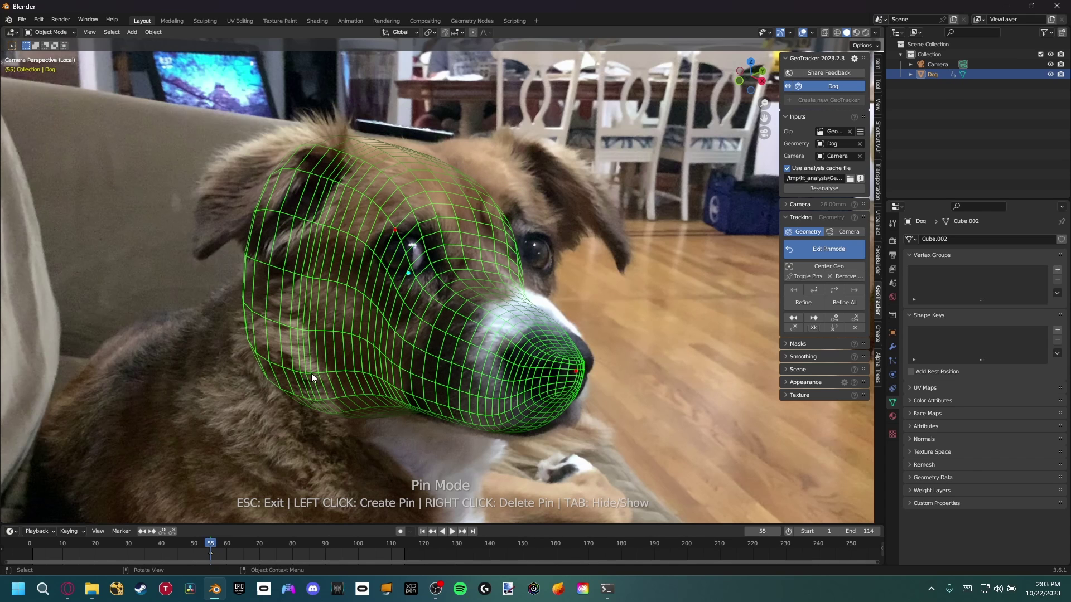
drag(305, 373, 332, 373)
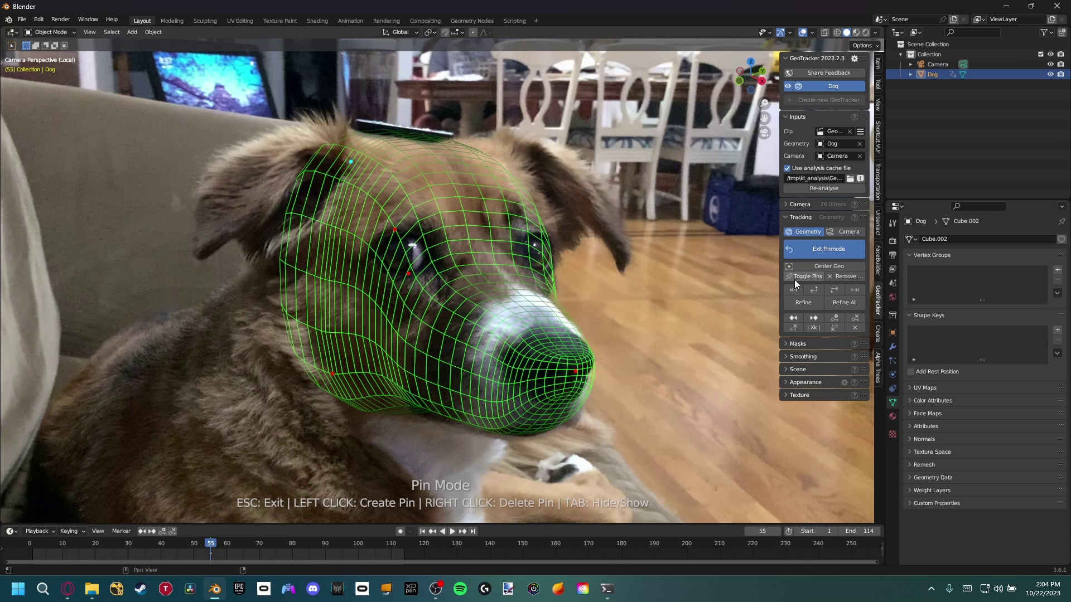
Step: Track forward from frame 55 to 114, review playback, then track backward from frame 55
click(834, 291)
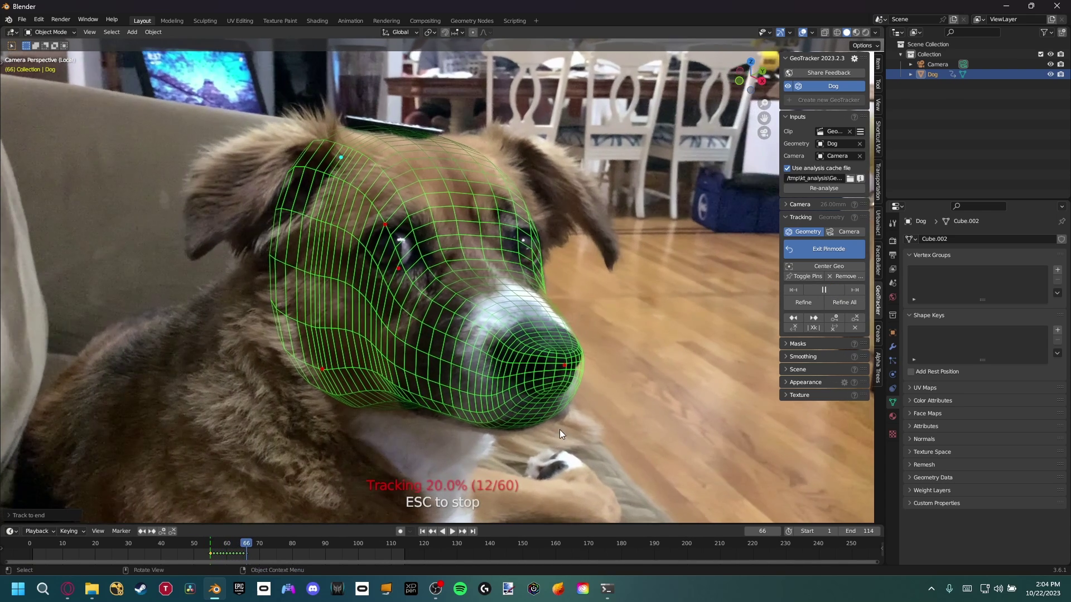
click(254, 540)
key(space)
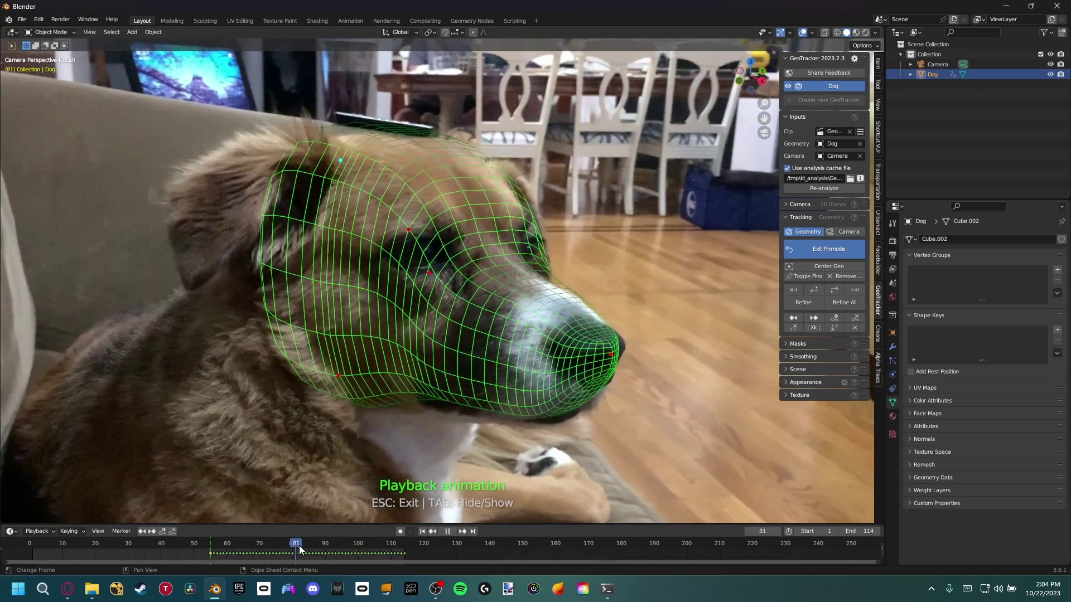
key(space)
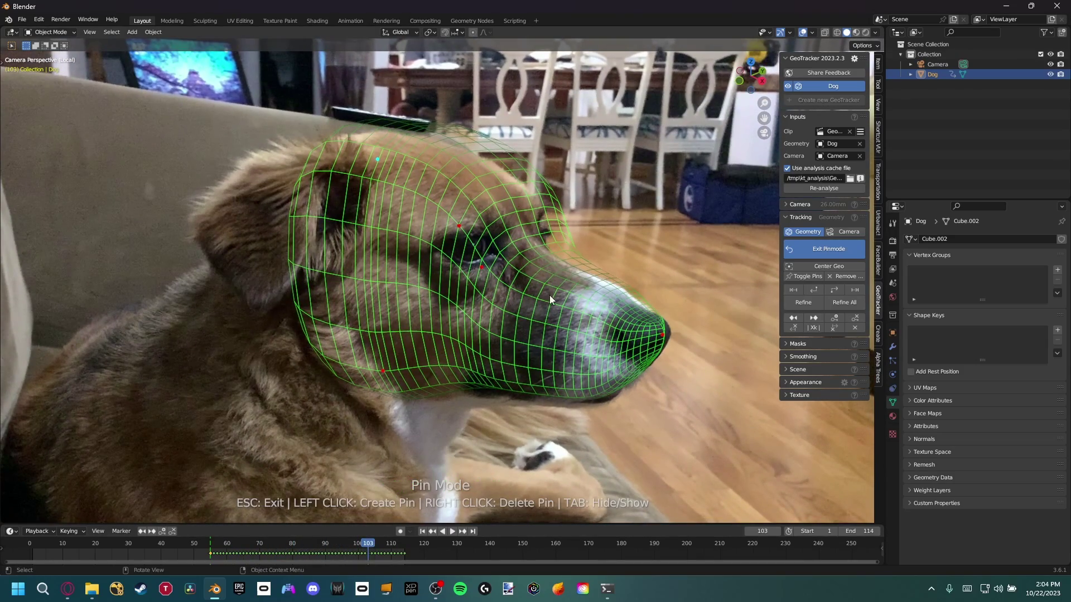
key(space)
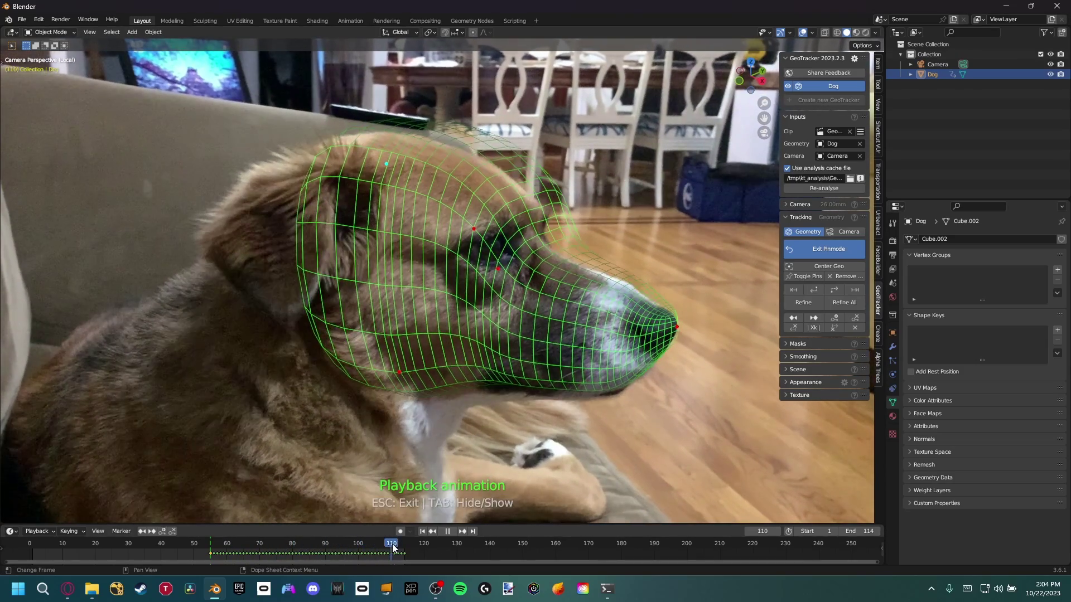
drag(390, 557, 211, 560)
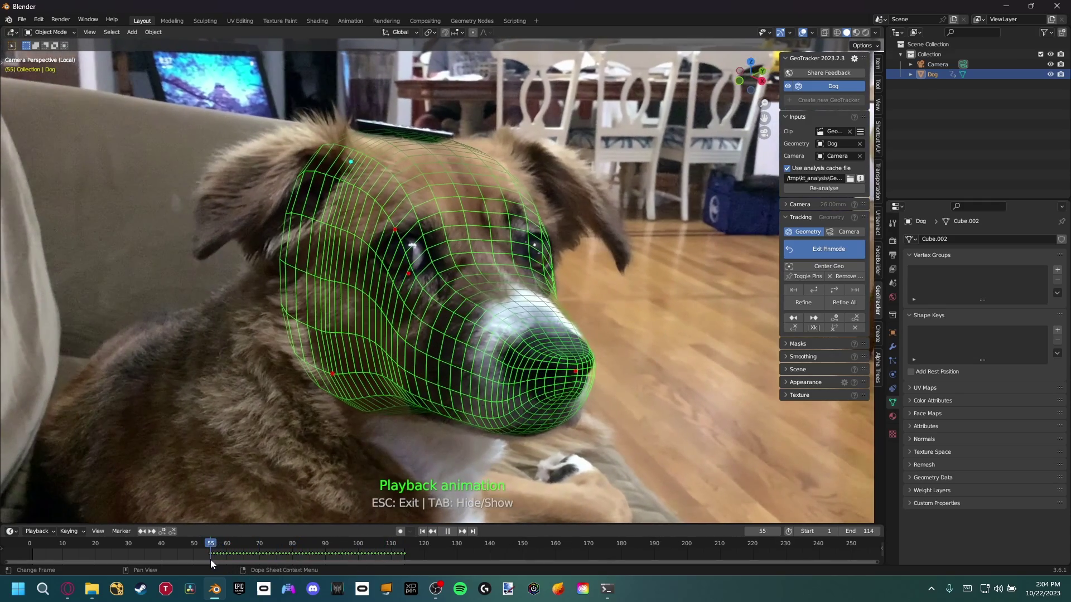
click(811, 290)
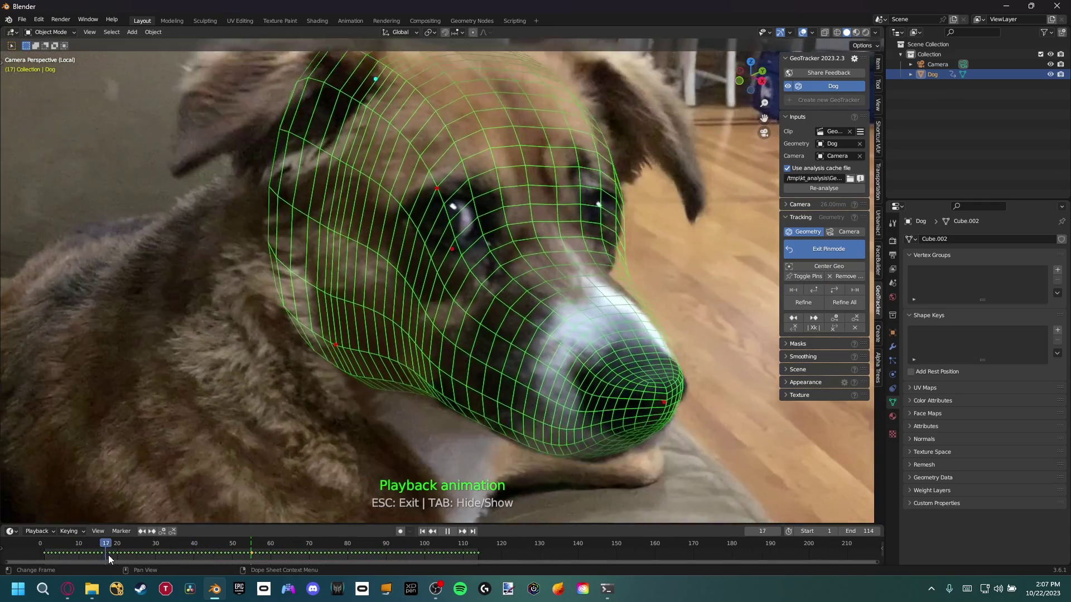
Step: Review the track through frames 20–103, then go to the last frame, 114
key(space)
scroll(320, 430, down, 2)
shift+middle_drag(372, 392, 341, 389)
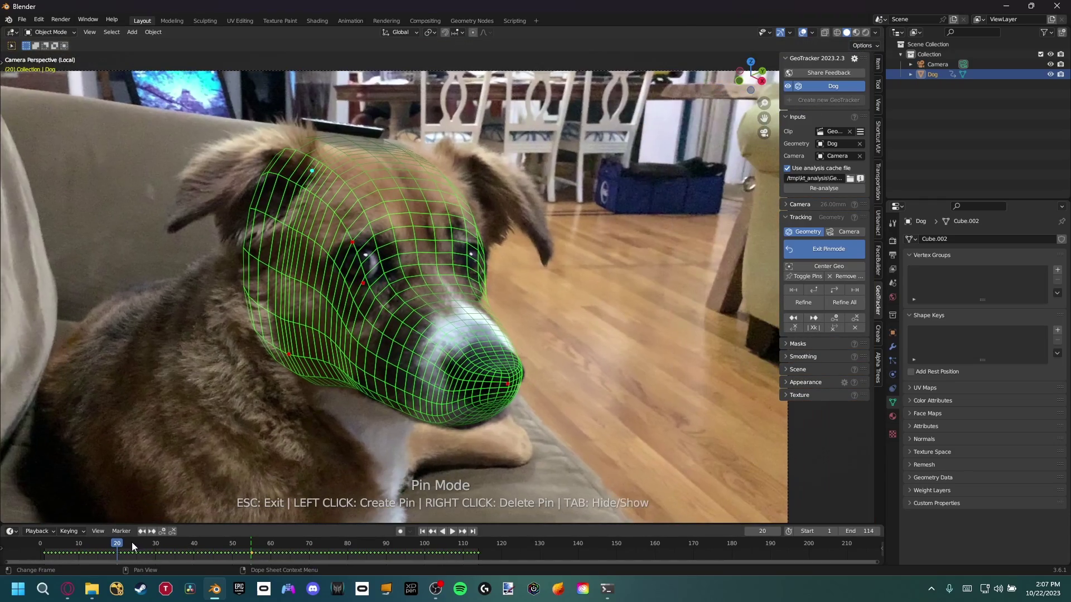
drag(129, 542, 216, 539)
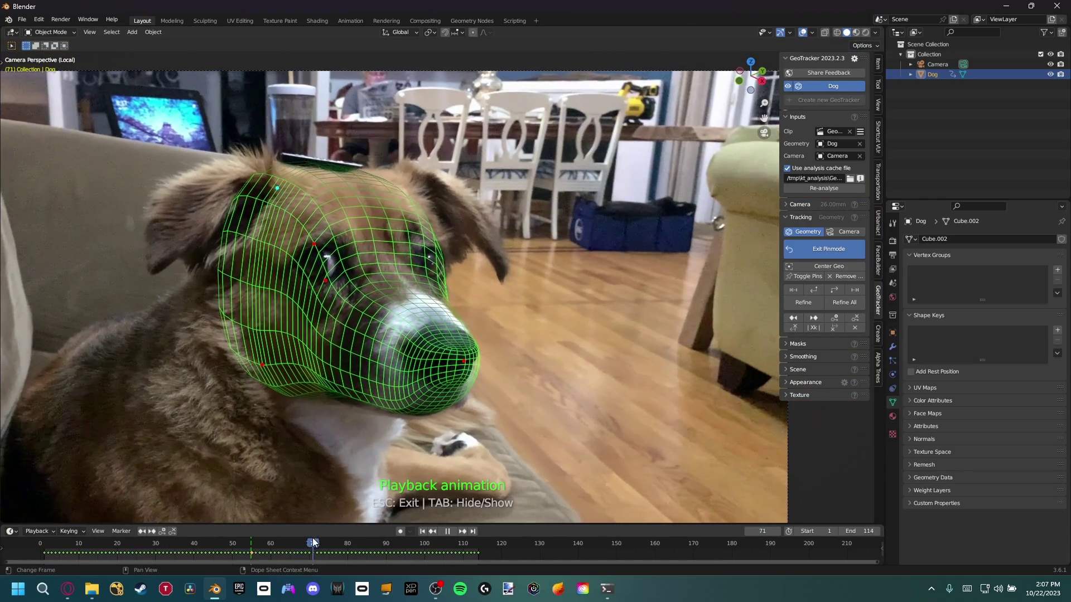
drag(341, 540, 454, 543)
key(space)
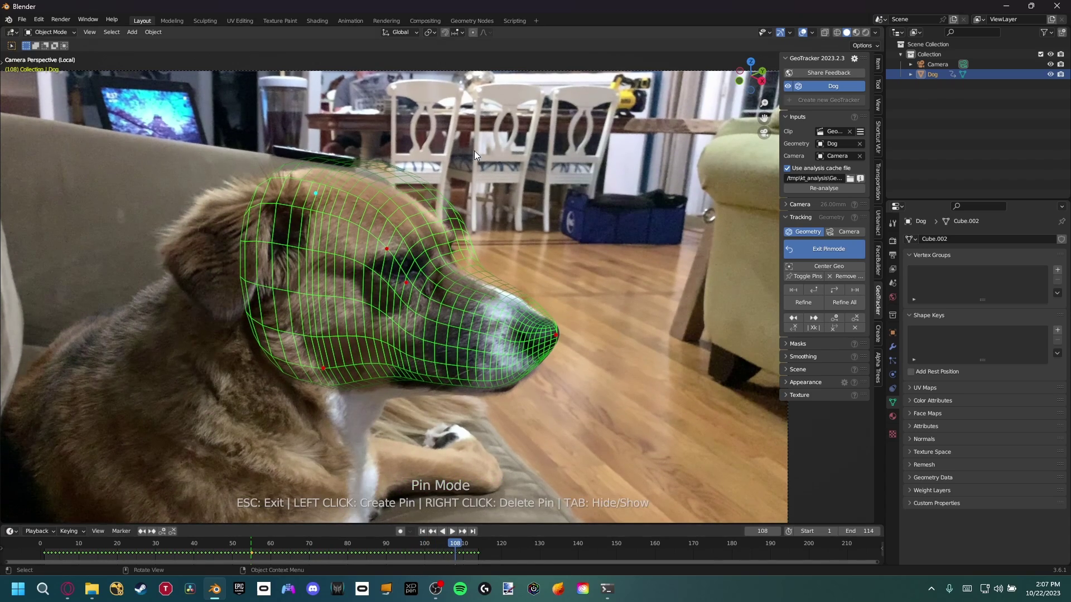
scroll(504, 222, up, 3)
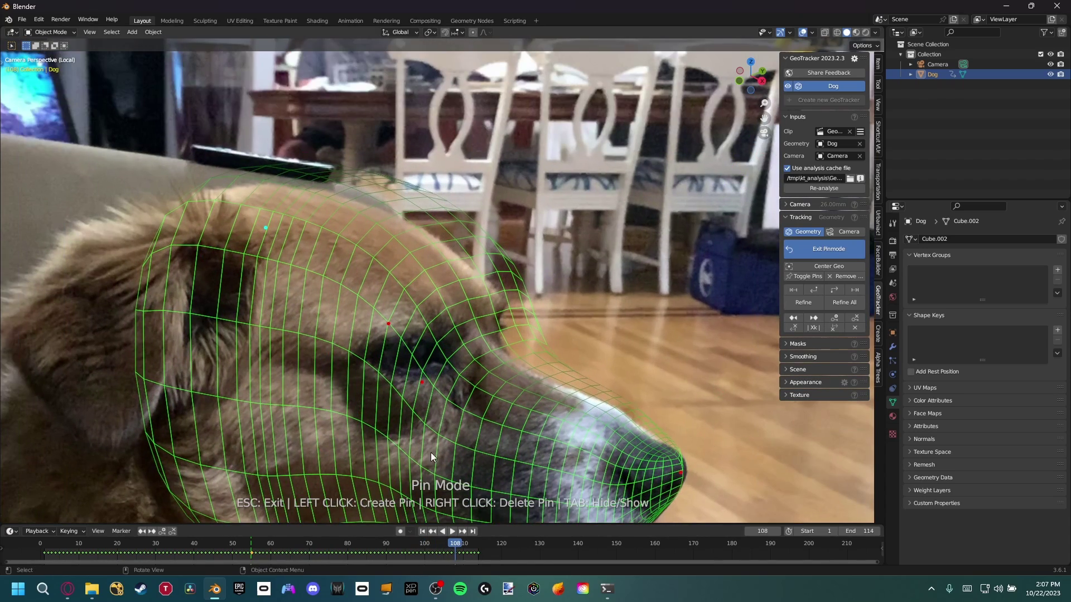
scroll(430, 453, down, 3)
drag(453, 544, 478, 545)
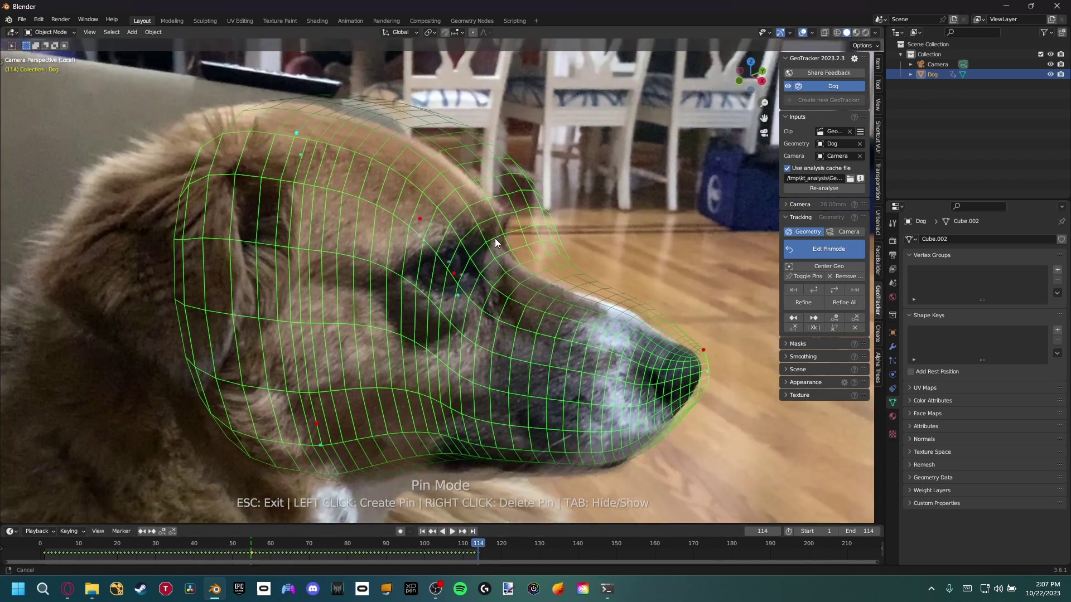
Step: Re-pin the forehead, eye and jaw pins to fit the side-facing head at frame 114
shift+middle_drag(494, 239, 493, 257)
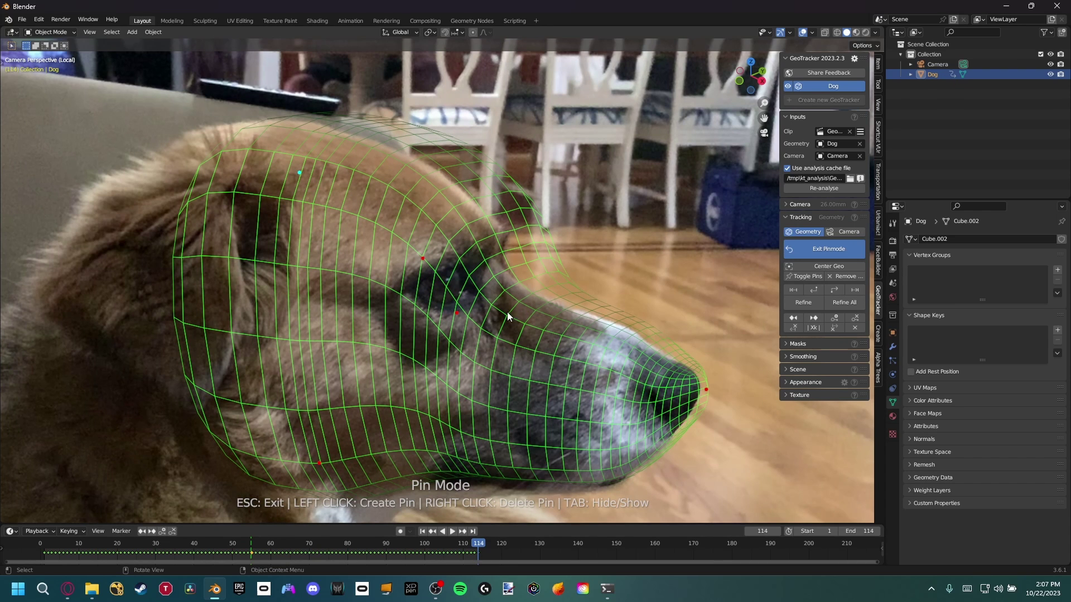
shift+middle_drag(507, 312, 551, 324)
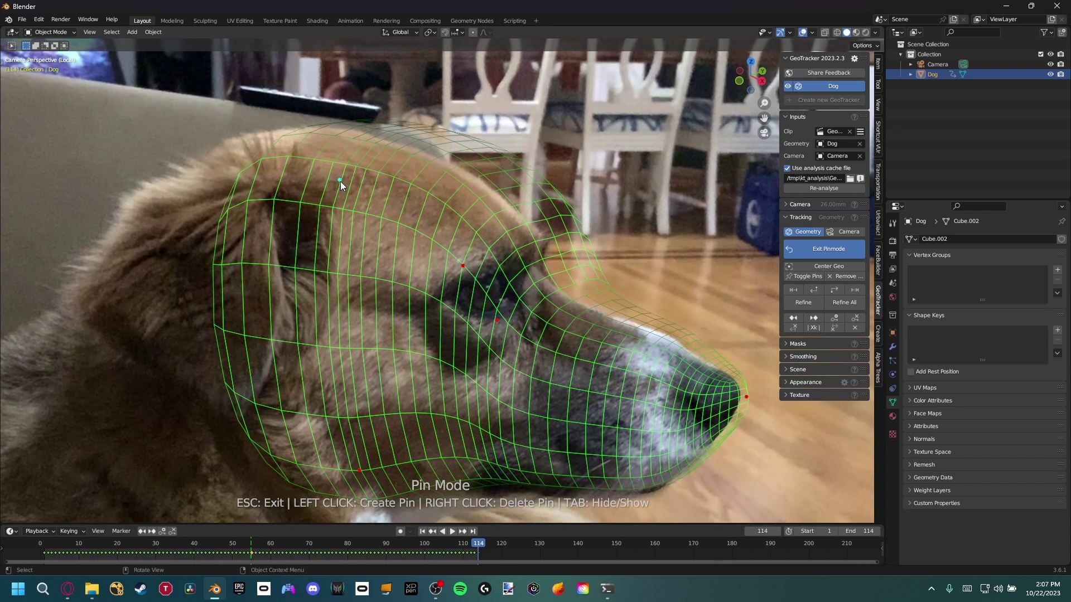
drag(340, 182, 291, 190)
drag(456, 285, 474, 282)
mouse_move(506, 330)
mouse_down()
mouse_move(480, 268)
mouse_move(504, 316)
mouse_up()
shift+middle_drag(444, 301, 468, 240)
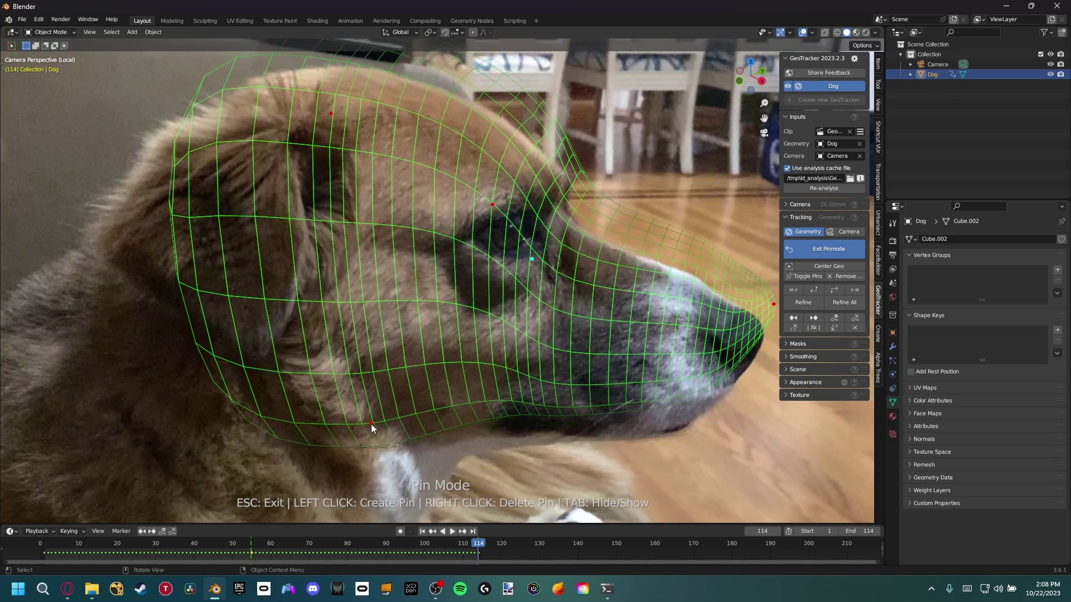
drag(372, 424, 377, 454)
middle_drag(774, 317, 565, 316)
key(KP_0)
Step: Refine the nose, head-top, nose-tip and chin pins, then check the fit a frame earlier
mouse_move(662, 302)
mouse_down()
mouse_move(644, 325)
mouse_move(652, 320)
mouse_up()
click(385, 188)
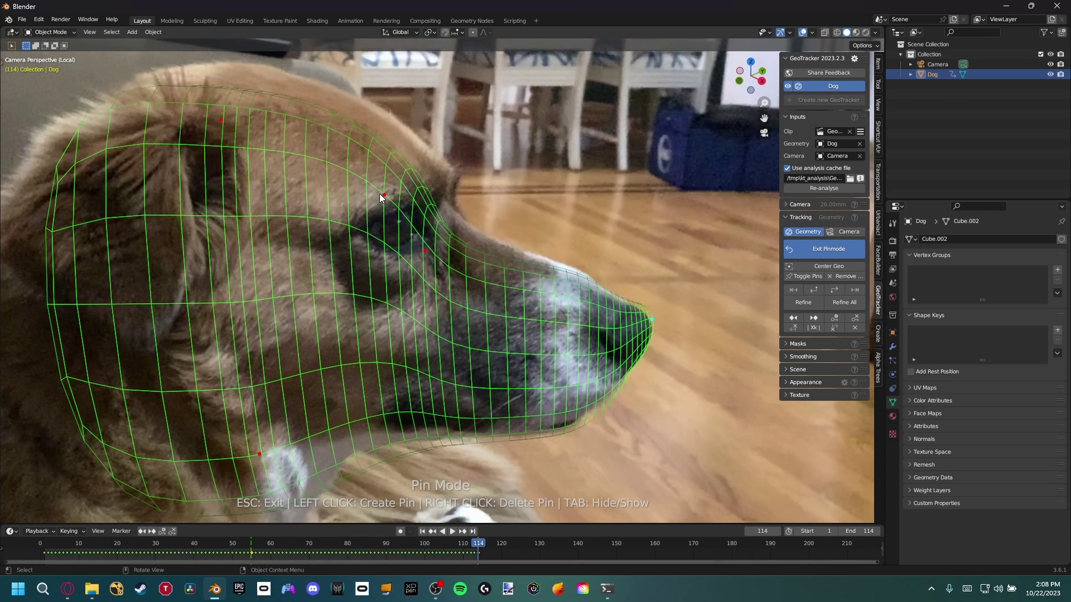
drag(425, 251, 420, 249)
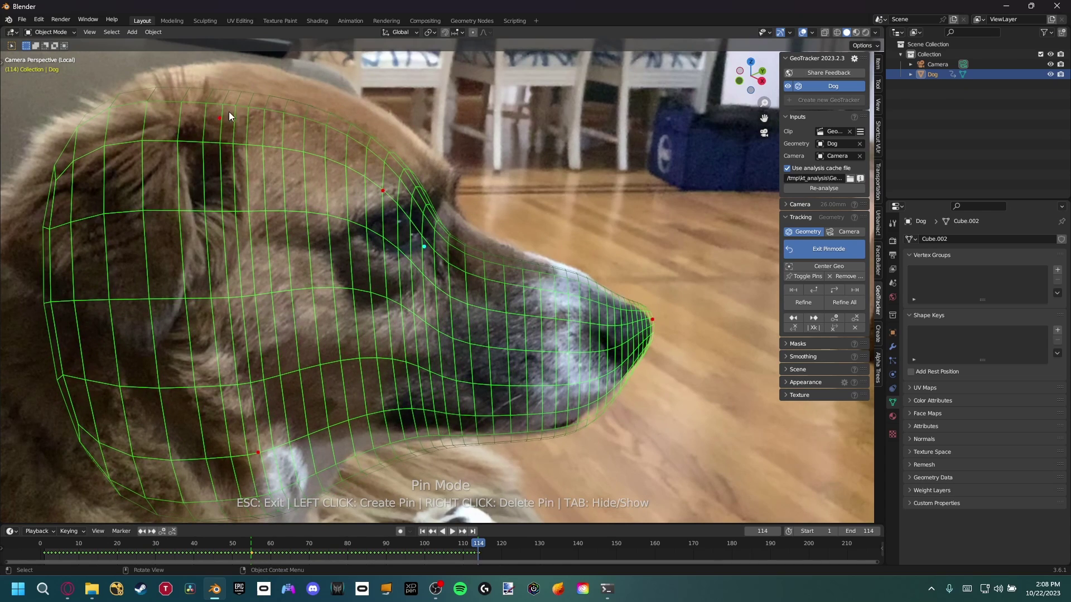
drag(229, 108, 294, 89)
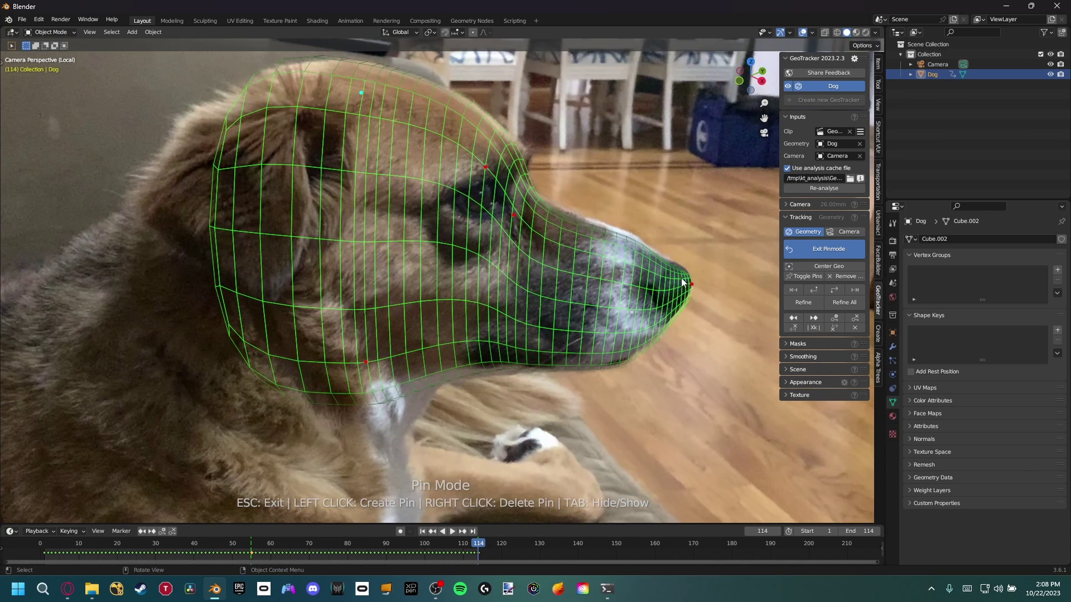
drag(692, 284, 691, 280)
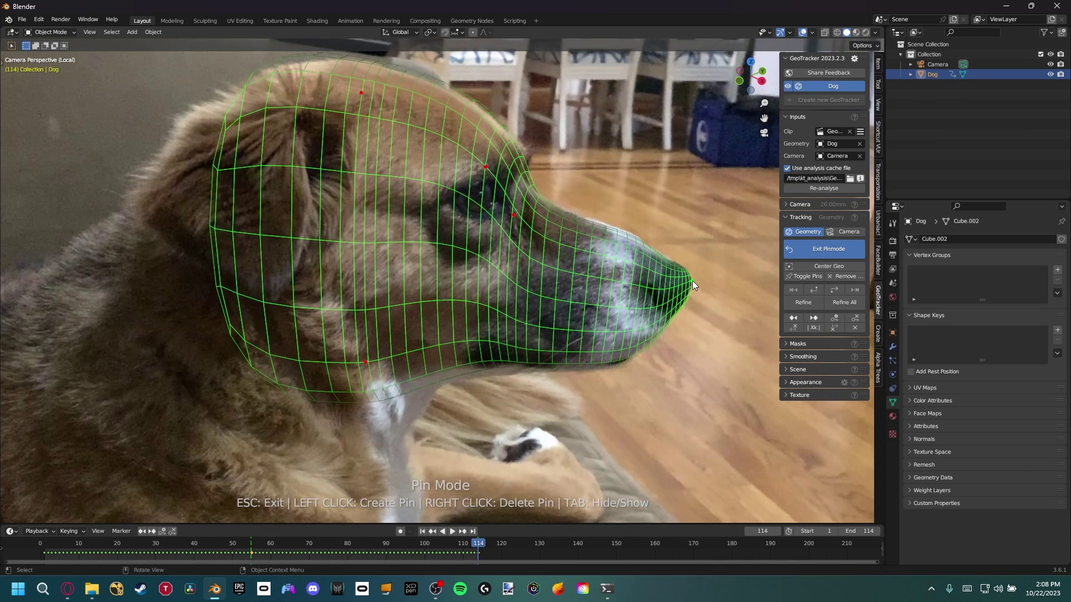
drag(361, 370, 364, 371)
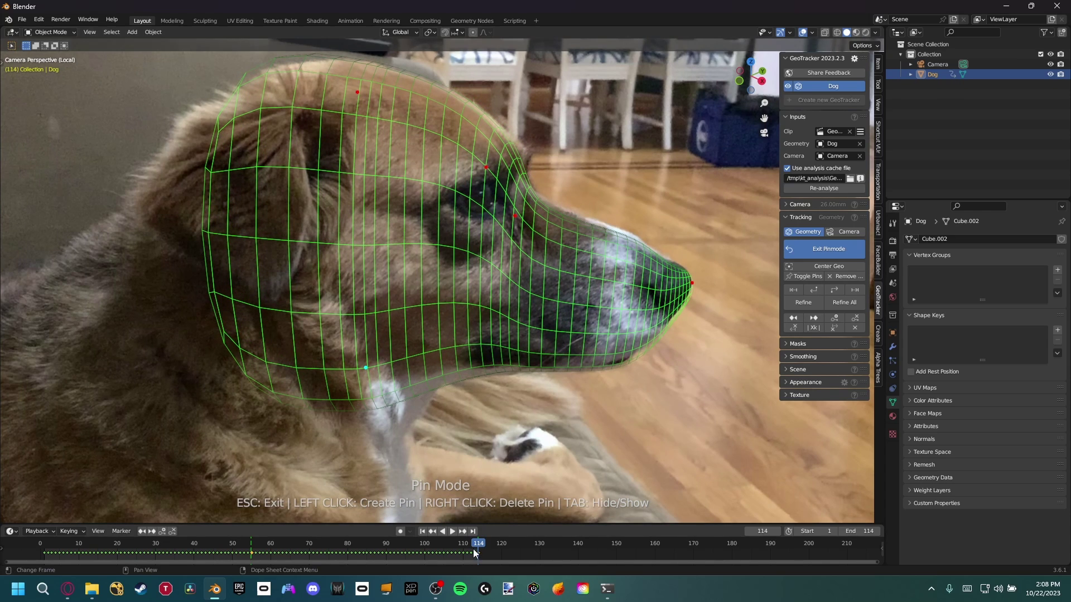
mouse_move(473, 549)
mouse_down()
mouse_move(443, 553)
mouse_move(479, 556)
mouse_up()
Step: Refine the GeoTracker dog-head track between its keyframes across the clip
click(801, 302)
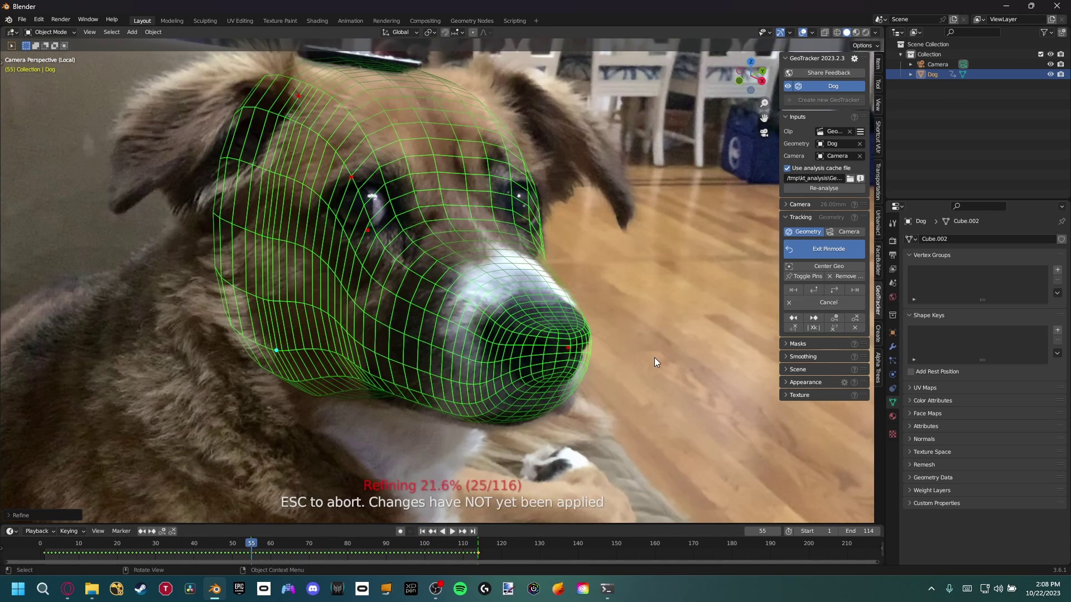
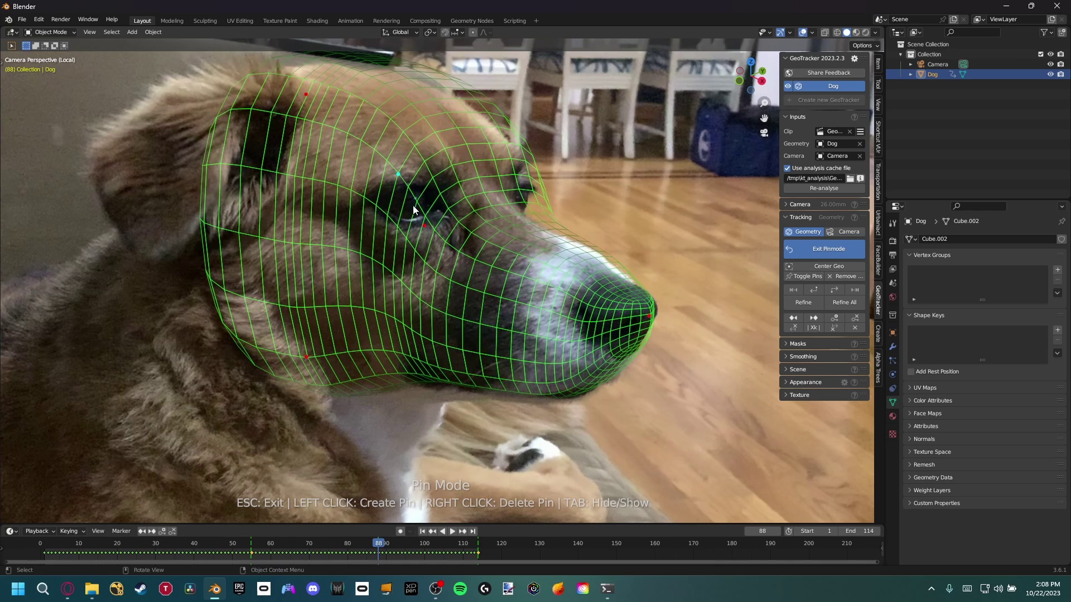
Step: Fit the nose, forehead and jaw pins, add an eye-corner pin, then refine the track
drag(648, 317, 648, 323)
drag(307, 98, 293, 109)
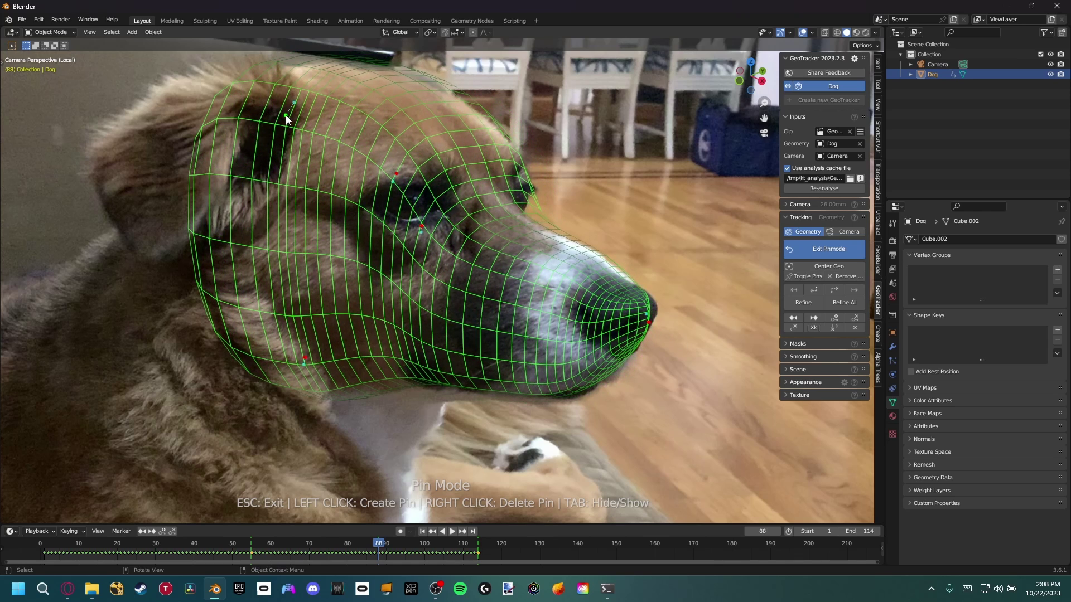
mouse_move(301, 366)
mouse_down()
mouse_move(303, 391)
mouse_move(303, 367)
mouse_move(305, 376)
mouse_up()
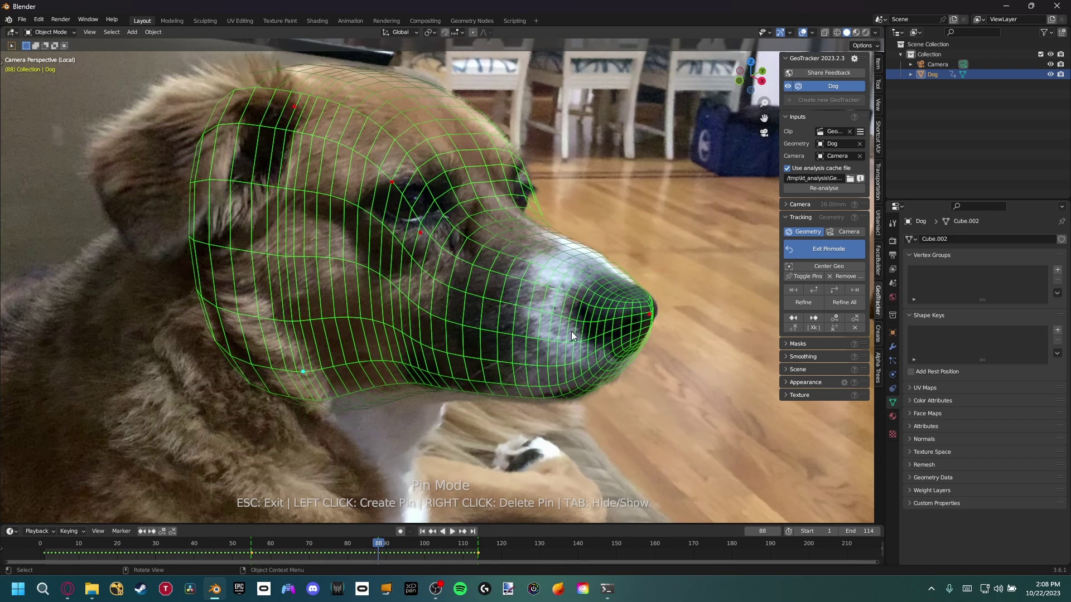
drag(434, 244, 435, 230)
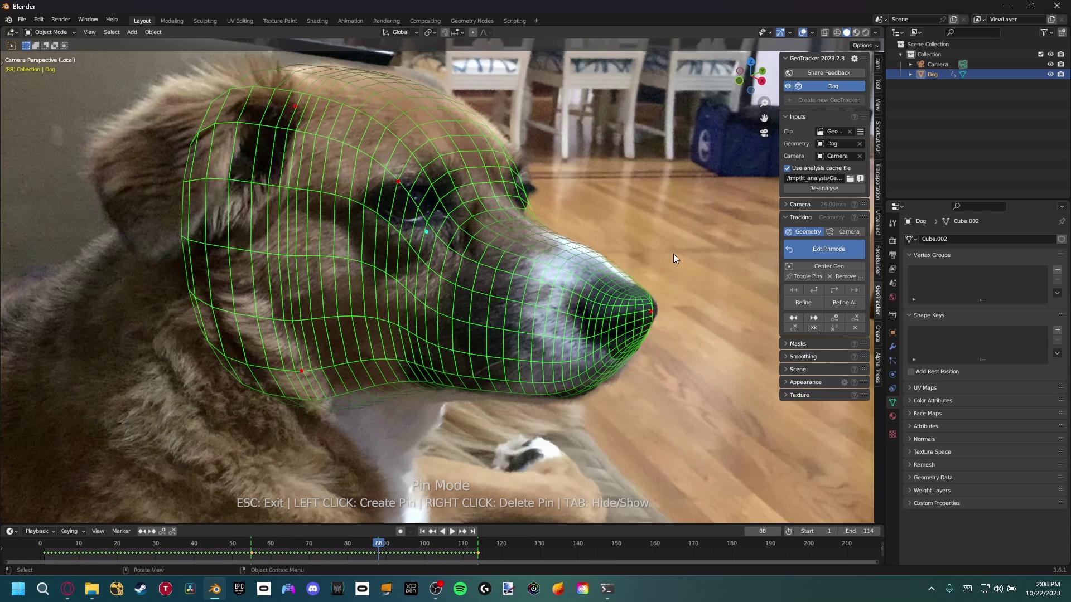
click(818, 306)
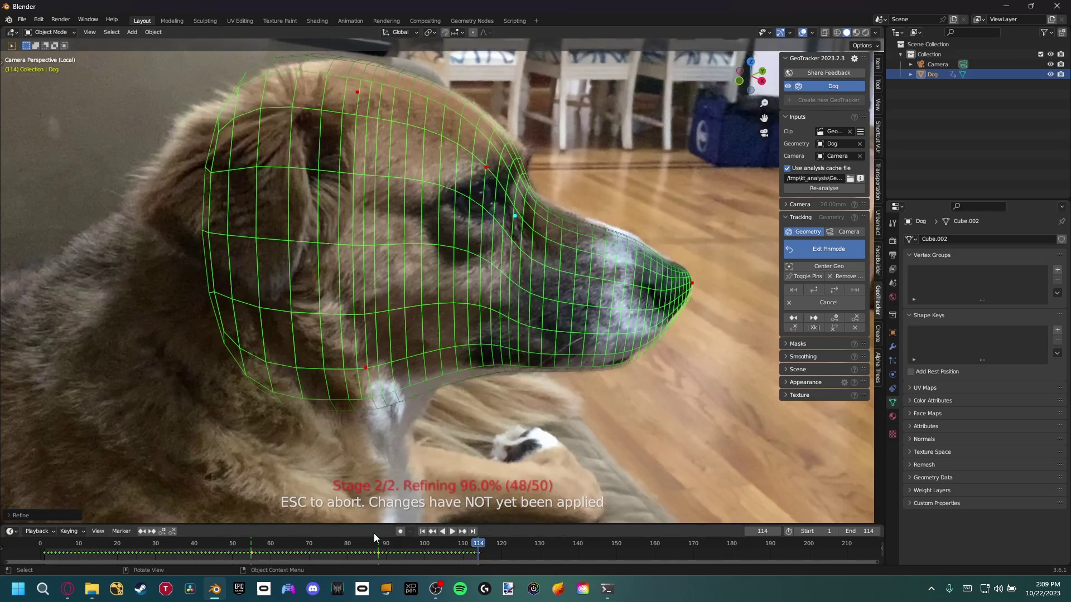
Step: Play back the track and step through frames 71–80 to inspect the fit
key(space)
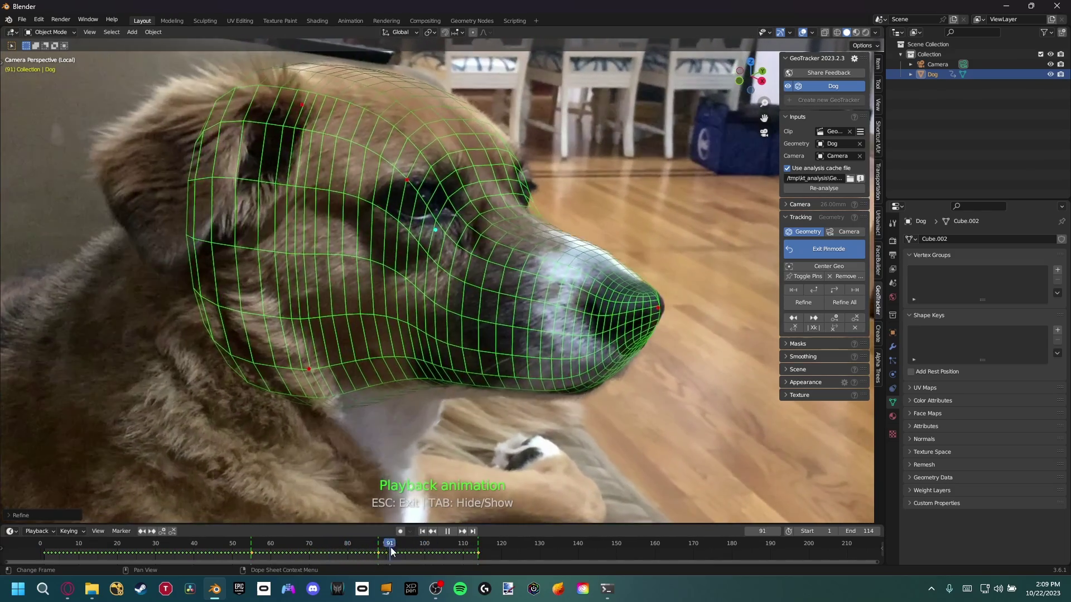
drag(390, 552, 340, 549)
key(space)
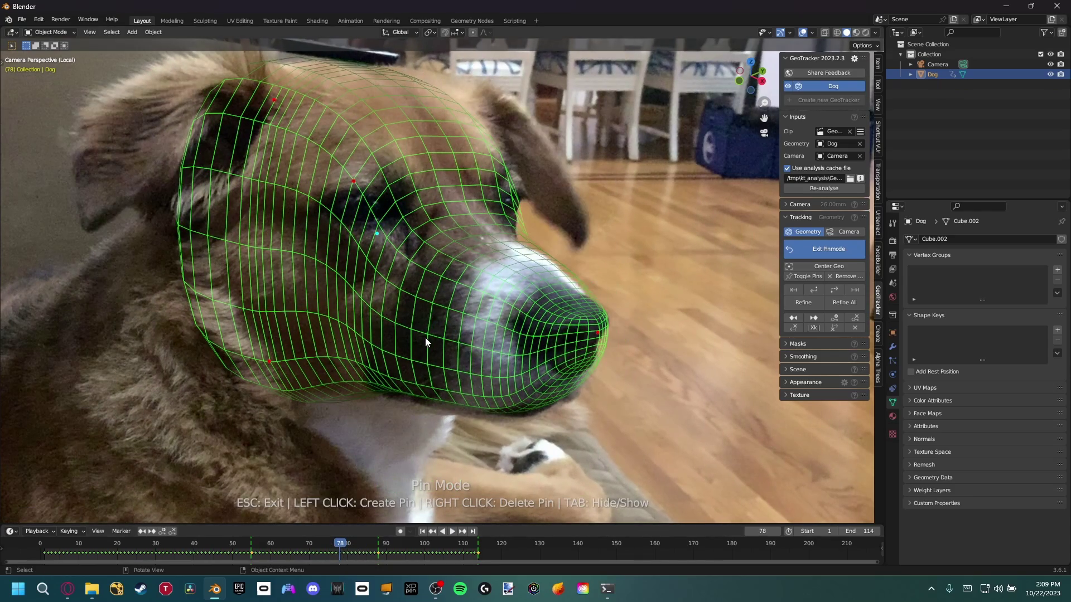
scroll(454, 318, up, 3)
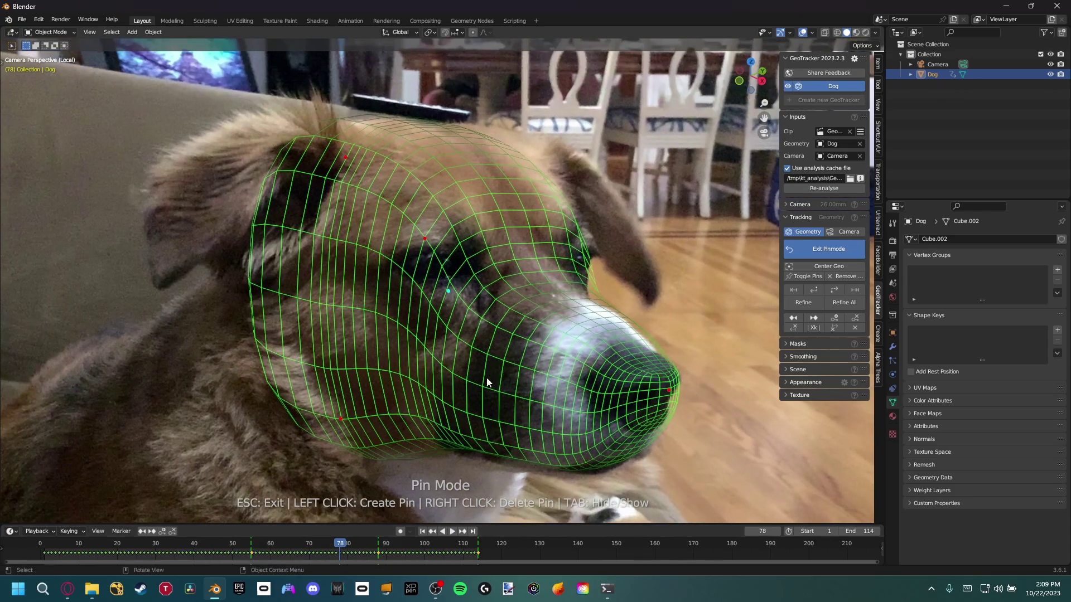
mouse_move(341, 542)
mouse_down()
mouse_move(312, 544)
mouse_move(361, 557)
mouse_move(292, 550)
mouse_move(357, 549)
mouse_move(344, 554)
mouse_up()
Step: Adjust the lower-left jaw pin and the eye pin at frames 80–81 to match the dog's face
key(Escape)
key(Escape)
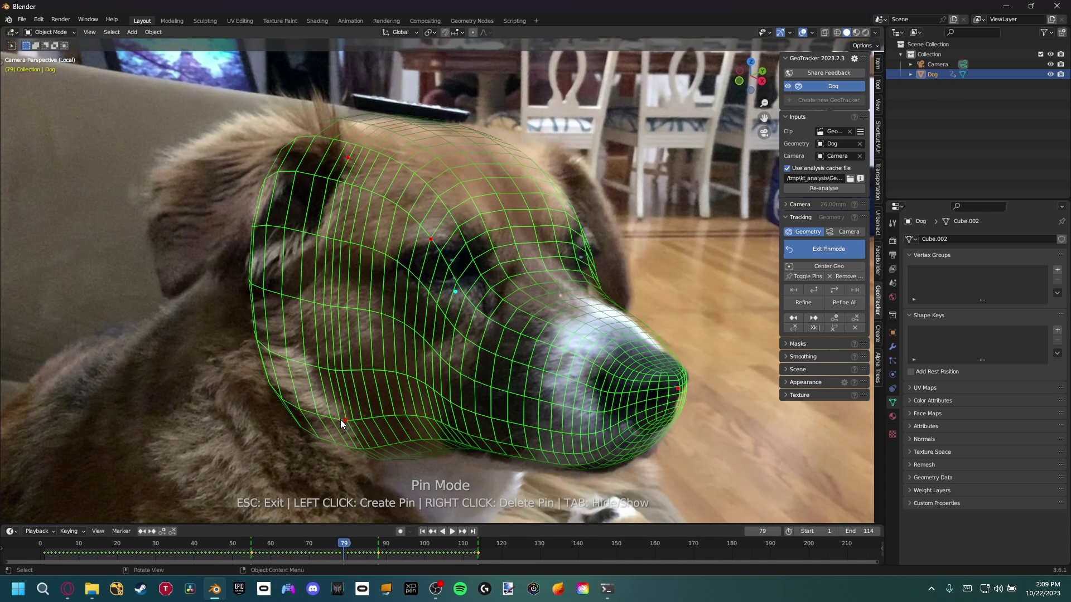
drag(340, 420, 346, 423)
drag(344, 545, 354, 535)
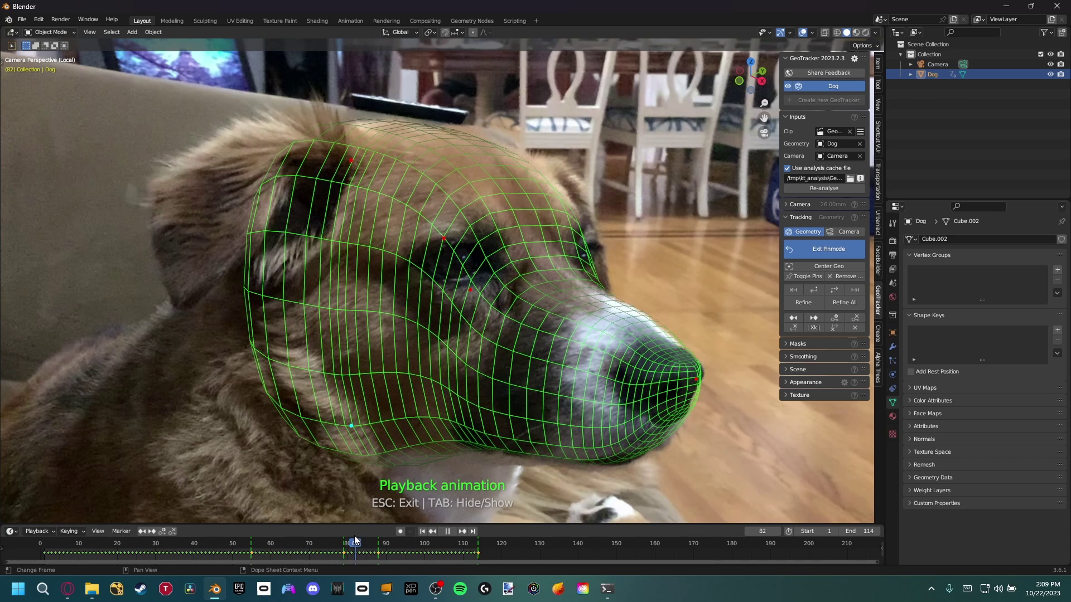
drag(352, 423, 359, 421)
drag(467, 290, 484, 289)
click(359, 420)
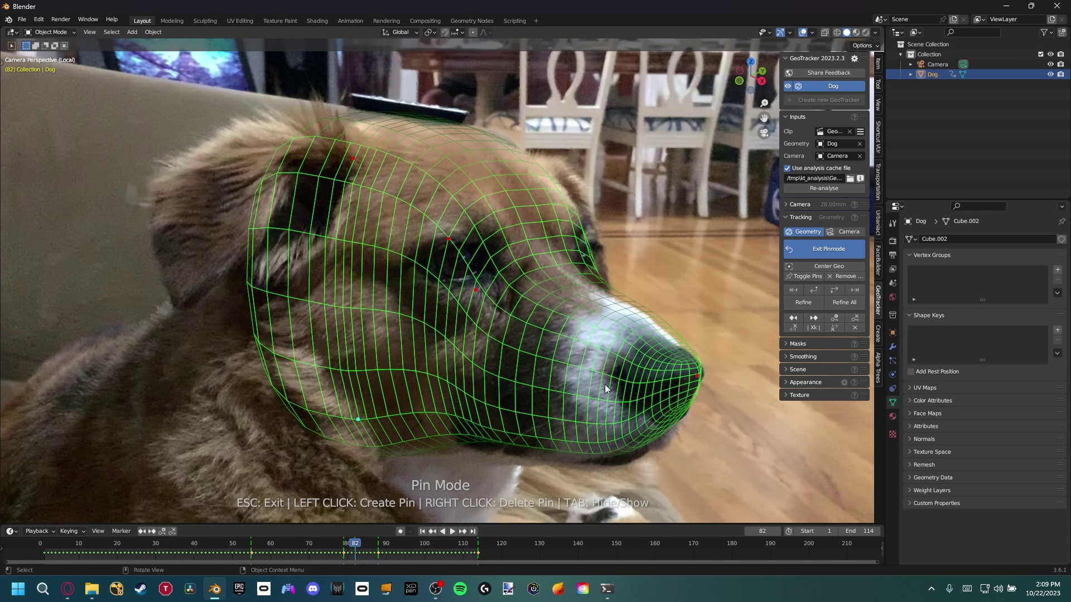
Step: Refine the whole track and review playback between frames 93 and 103
click(835, 302)
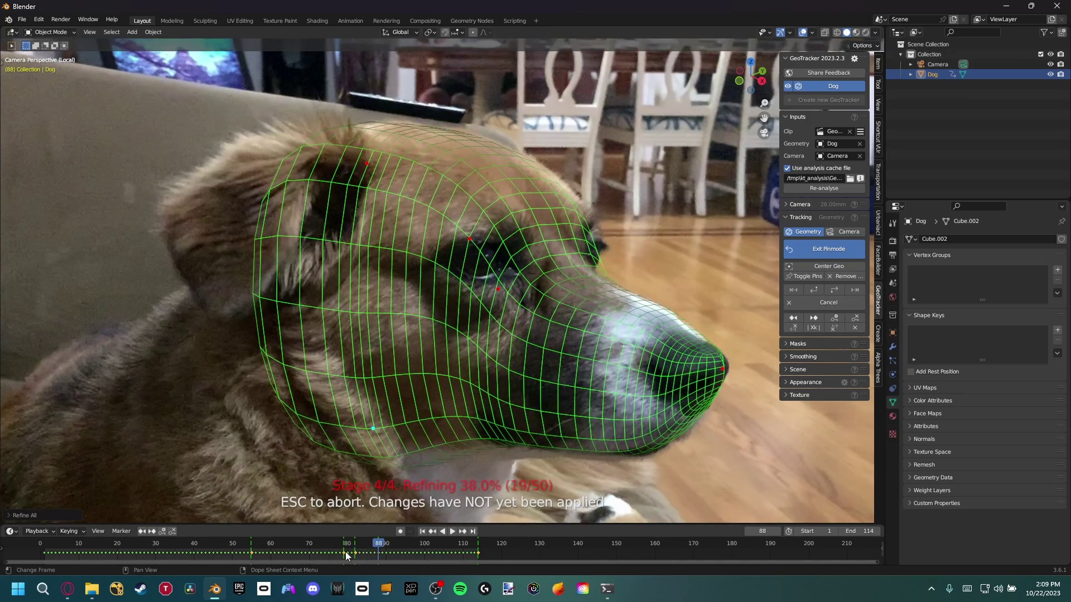
key(space)
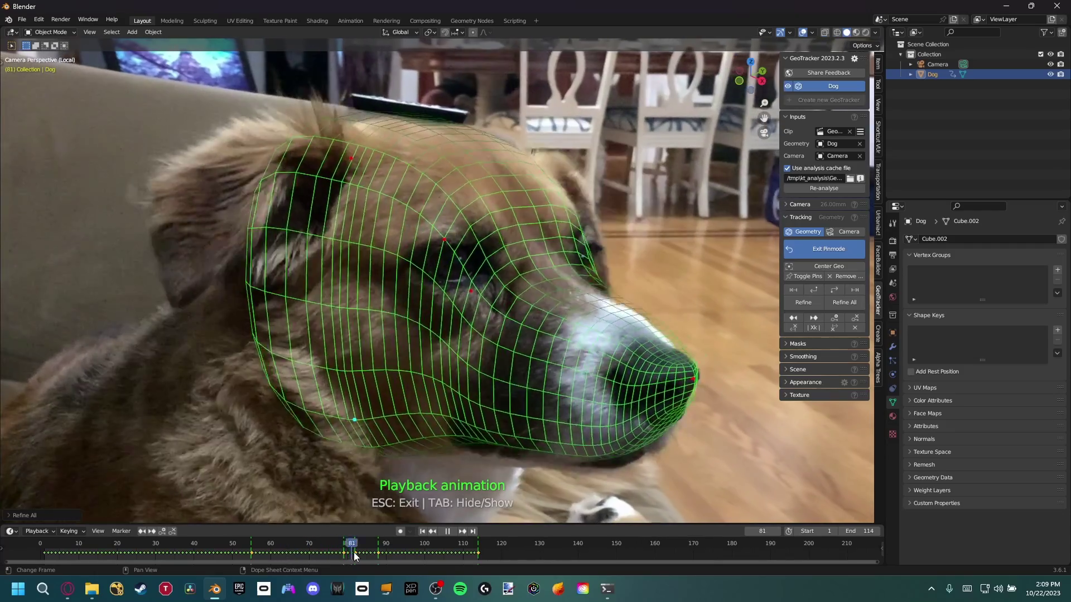
key(space)
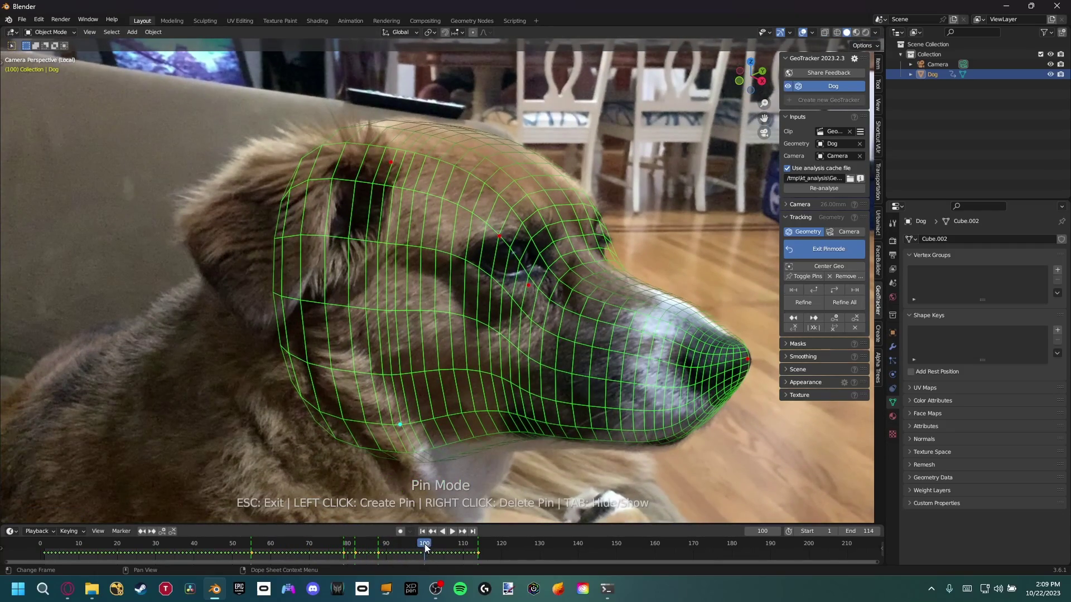
key(space)
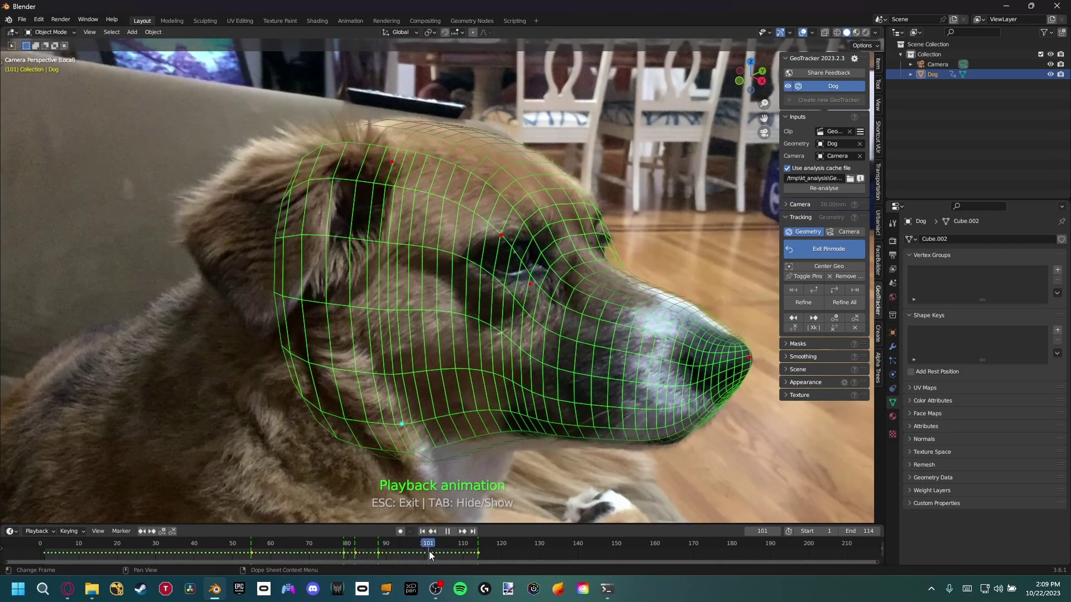
key(space)
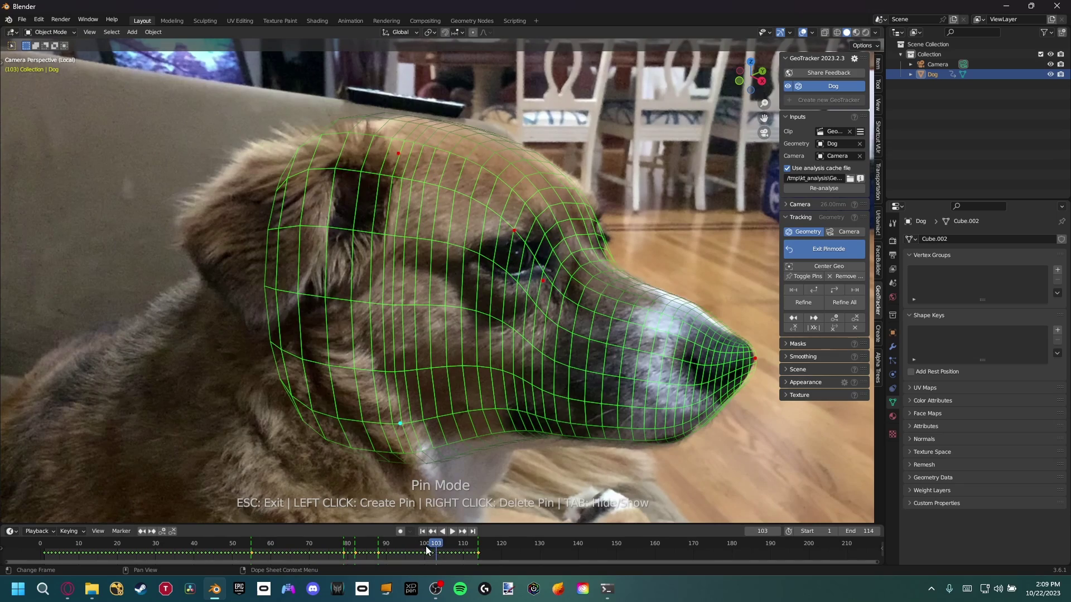
click(398, 549)
key(space)
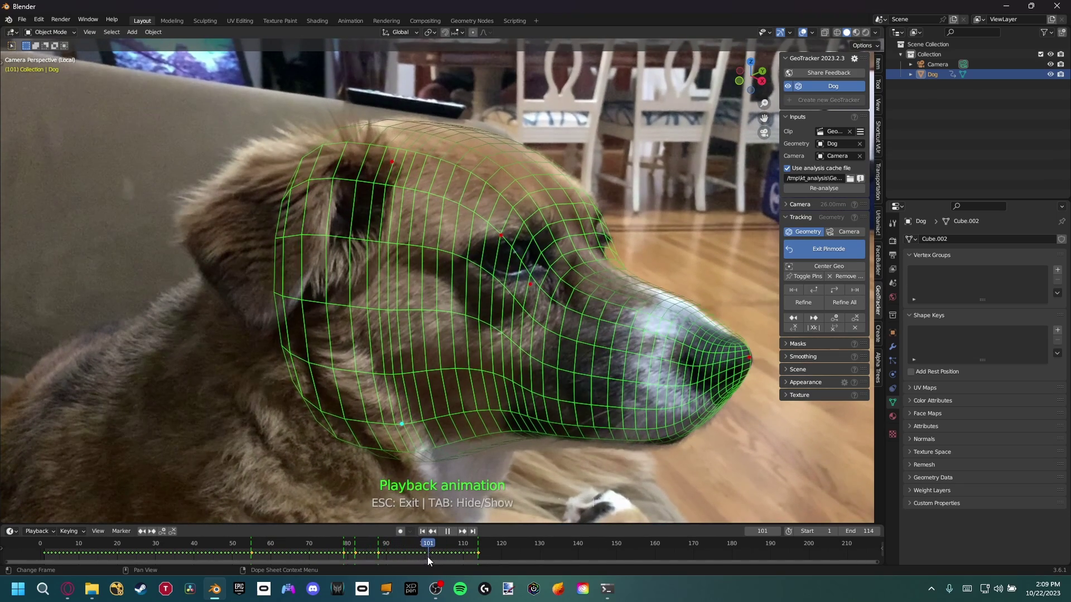
key(space)
key(space)
key(space)
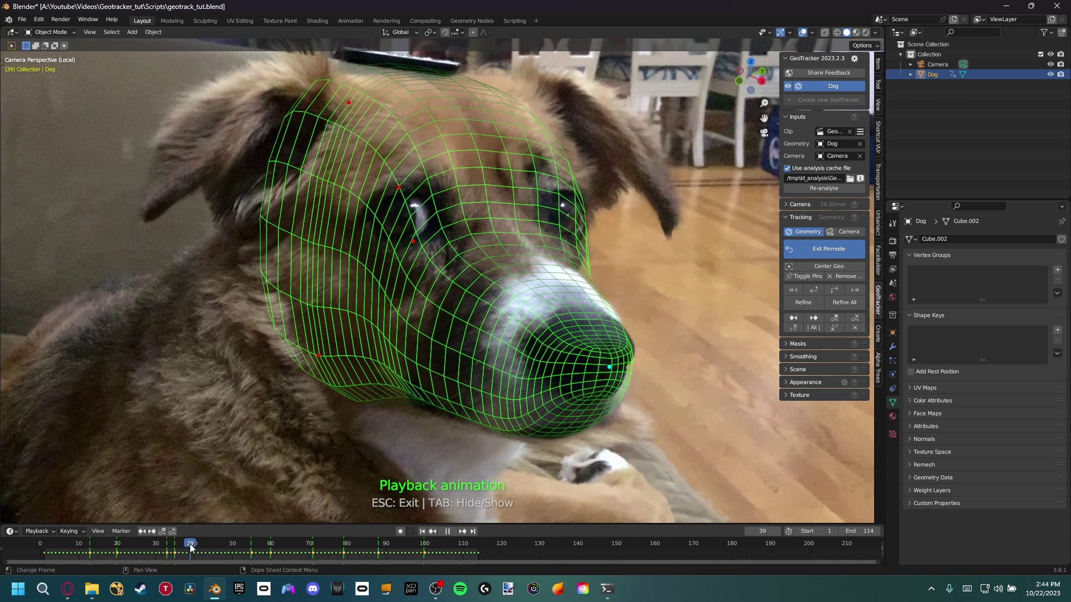
drag(187, 550, 306, 536)
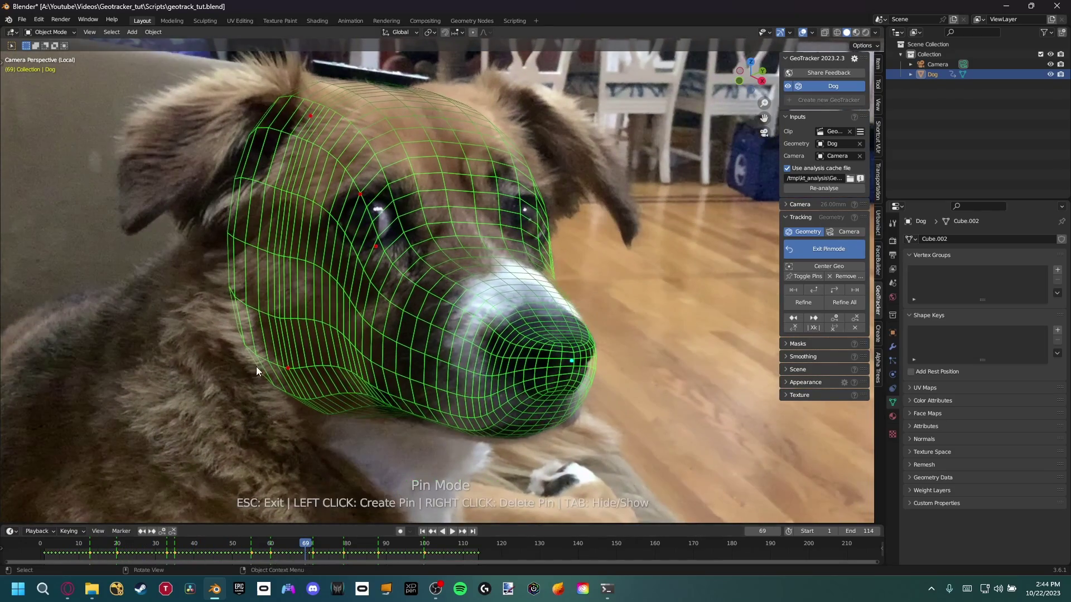
shift+middle_drag(638, 353, 654, 387)
scroll(653, 388, up, 1)
scroll(433, 375, down, 3)
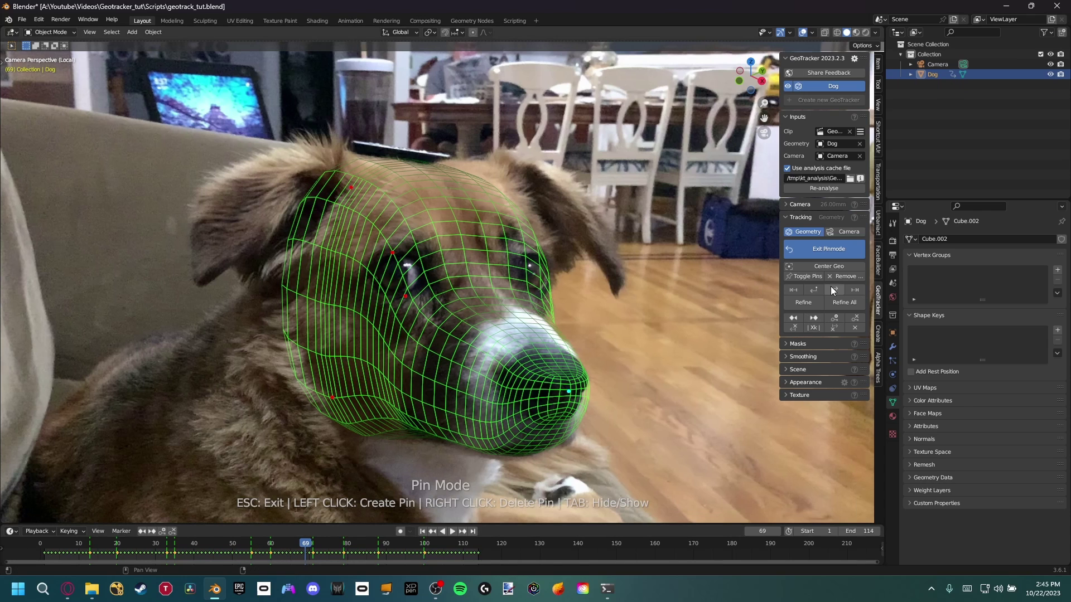
Step: Leave pin mode to show the solid head mesh and deselect the Dog object at frame 26
click(838, 254)
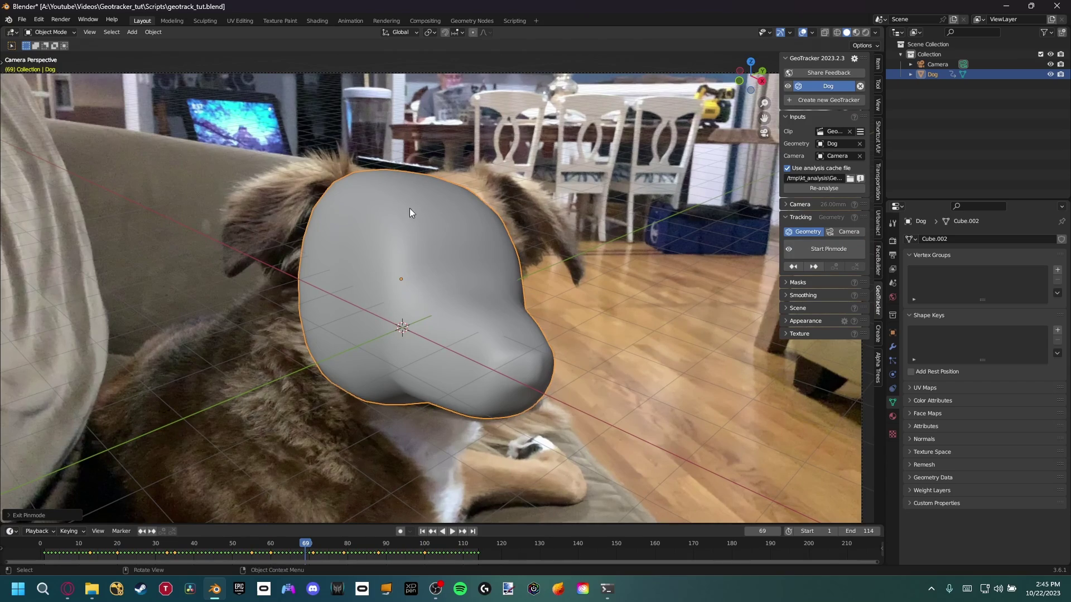
drag(287, 547, 210, 553)
click(755, 223)
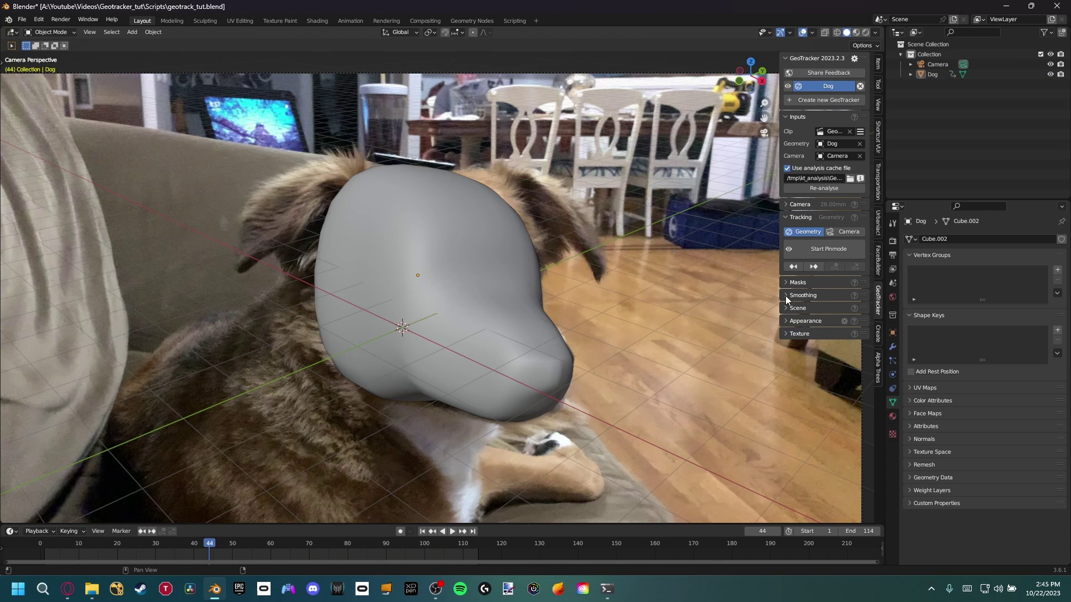
Step: Advance to frame 59 and zoom and pan onto the fitted head mesh
drag(239, 544, 267, 543)
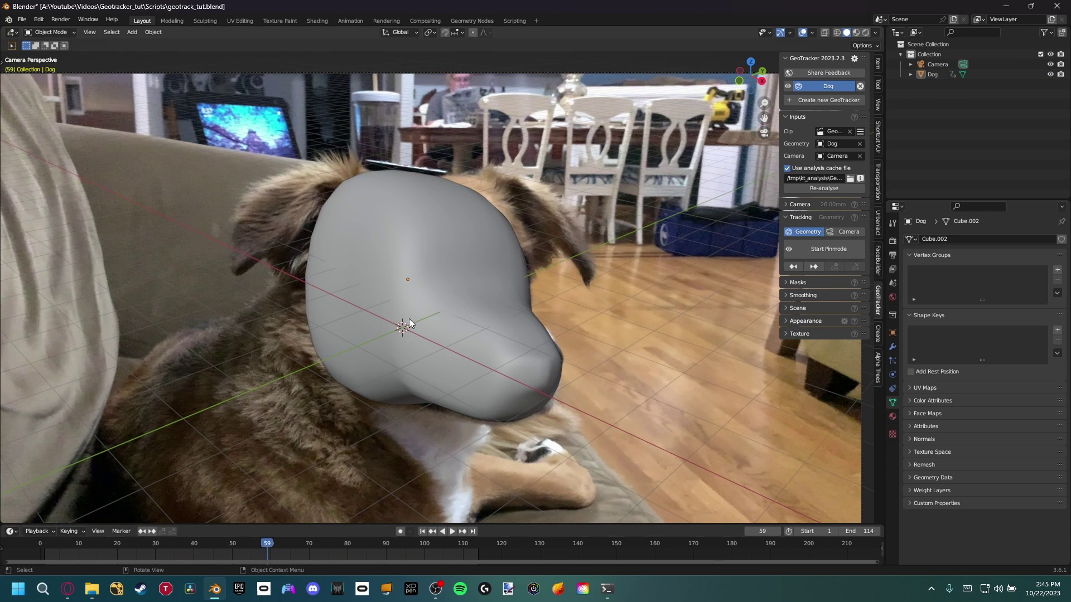
scroll(498, 306, up, 4)
scroll(528, 310, down, 4)
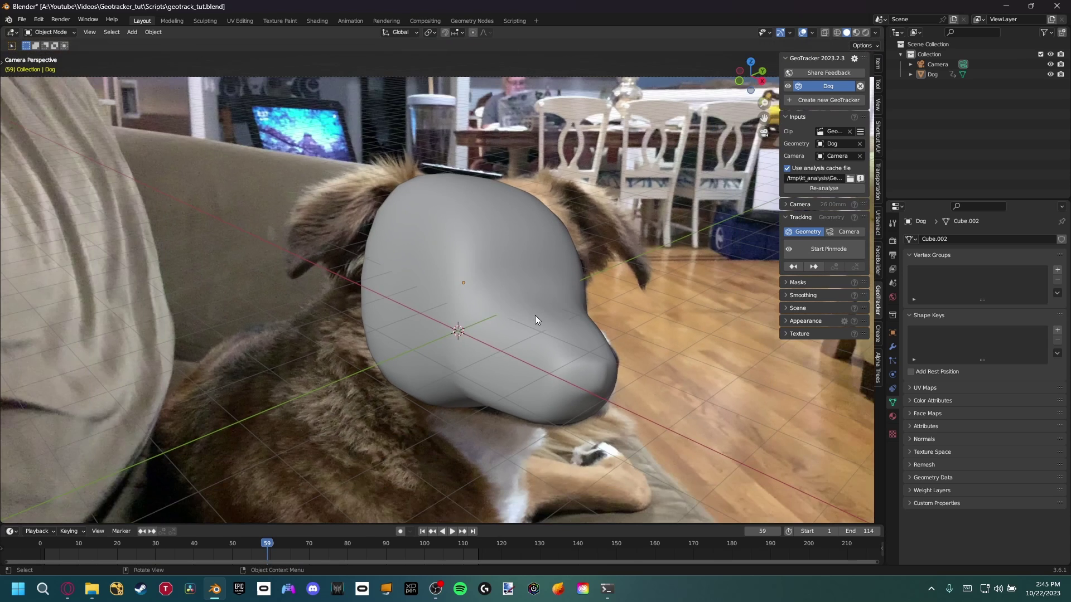
scroll(535, 316, down, 2)
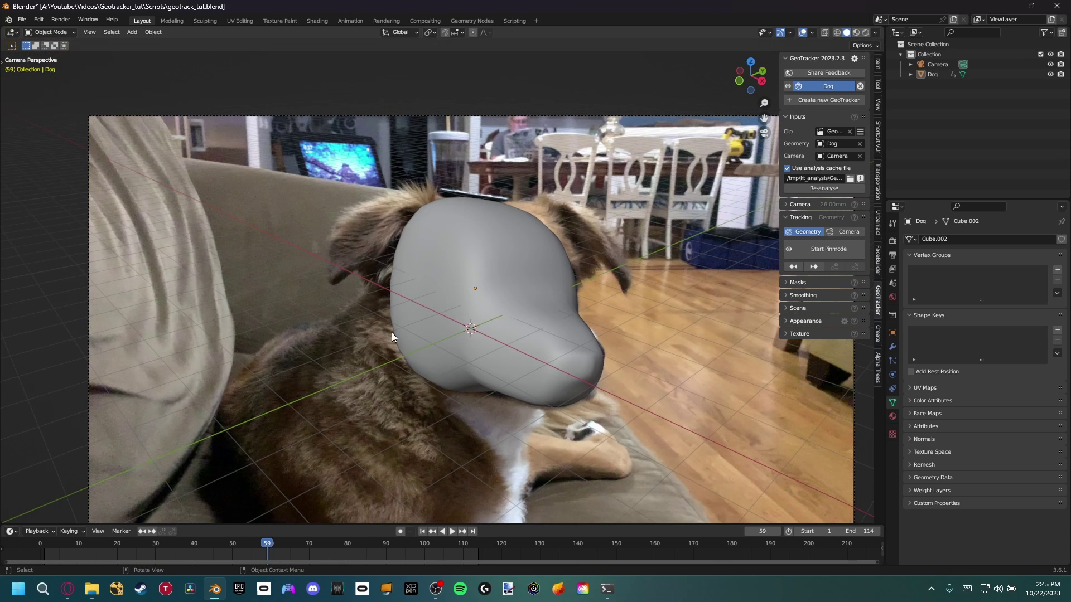
scroll(518, 349, up, 2)
scroll(525, 347, up, 1)
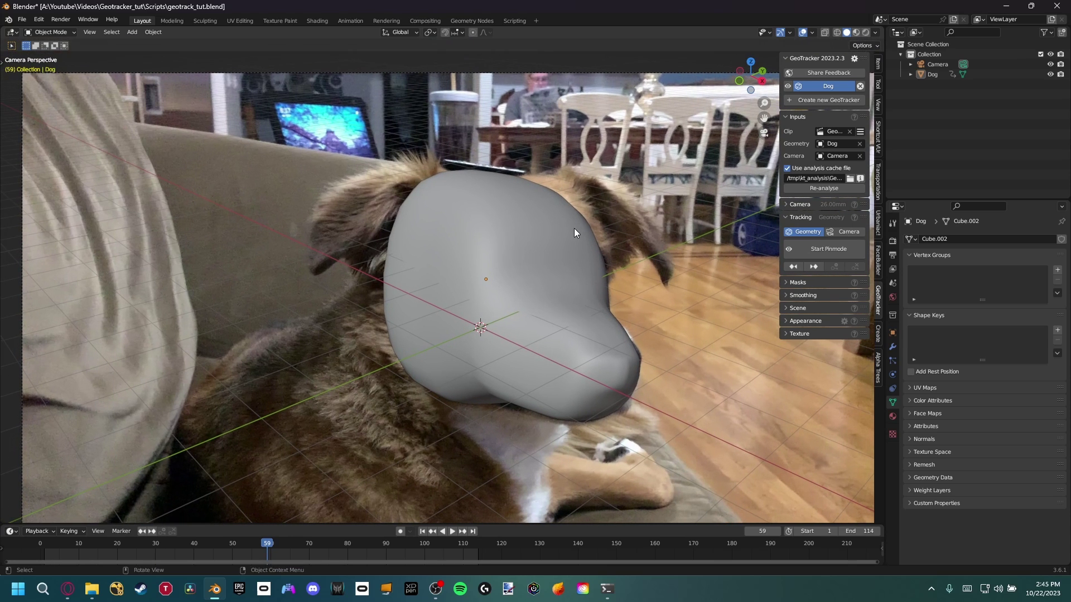
shift+middle_drag(574, 229, 552, 219)
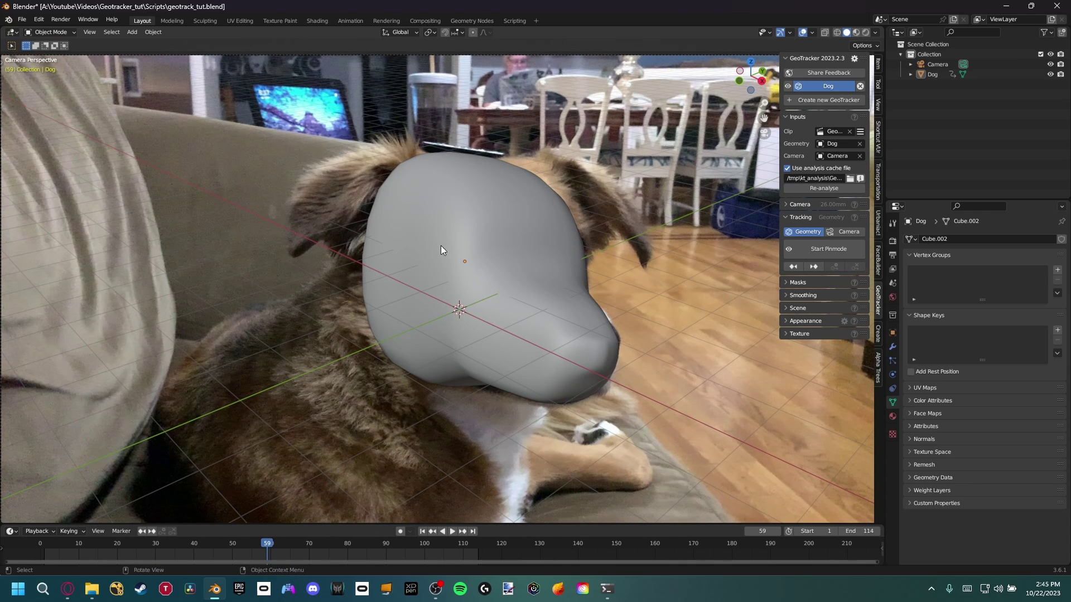
scroll(494, 300, up, 3)
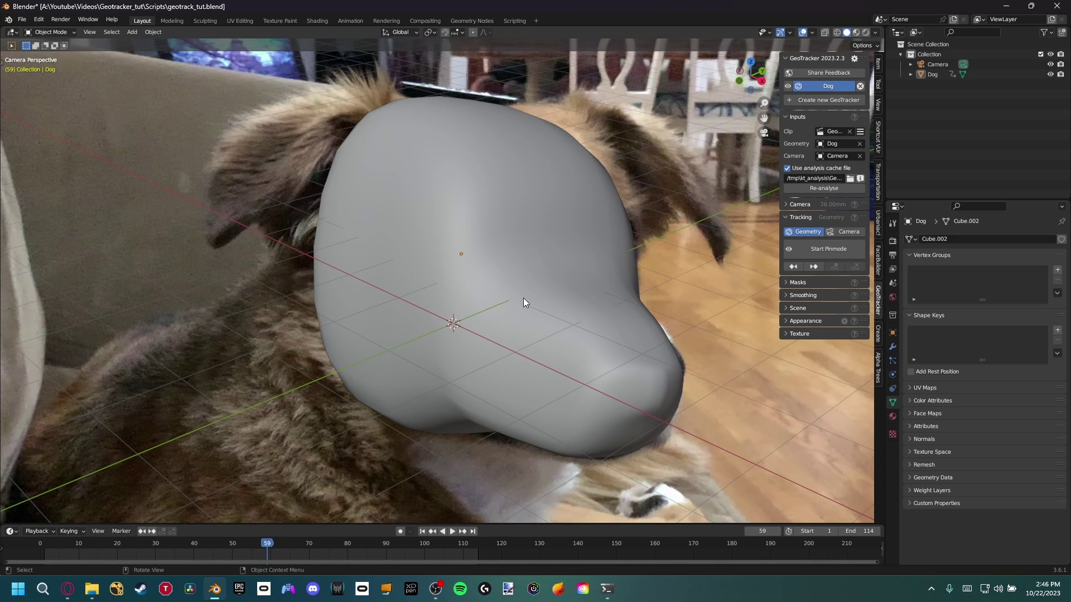
scroll(529, 260, down, 2)
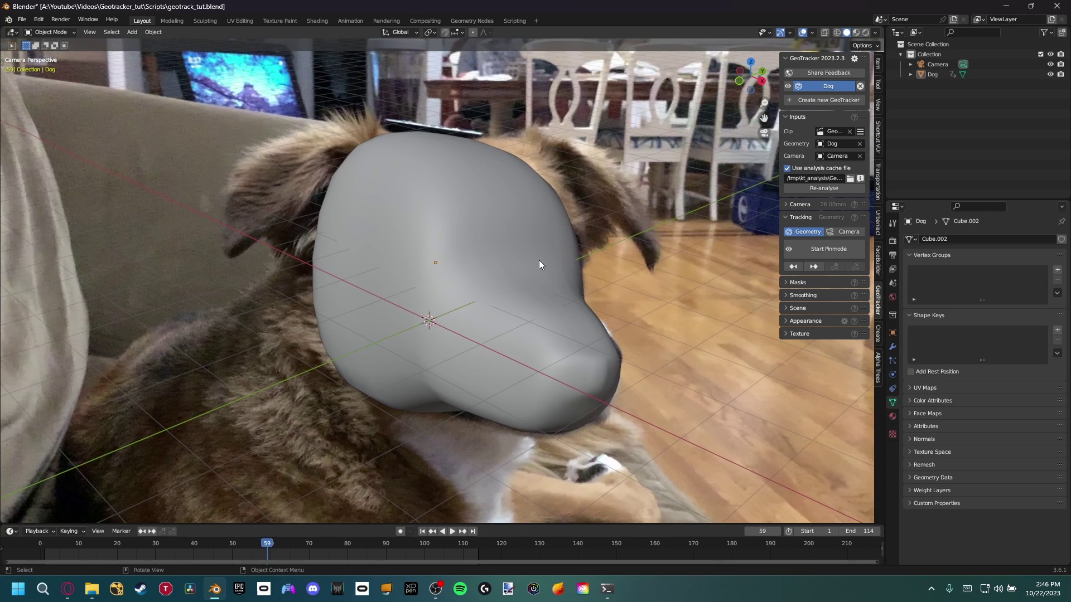
Step: Append Area, burun, Camera.001, glass, glasses and Plane from glasses.blend's Object folder
click(22, 19)
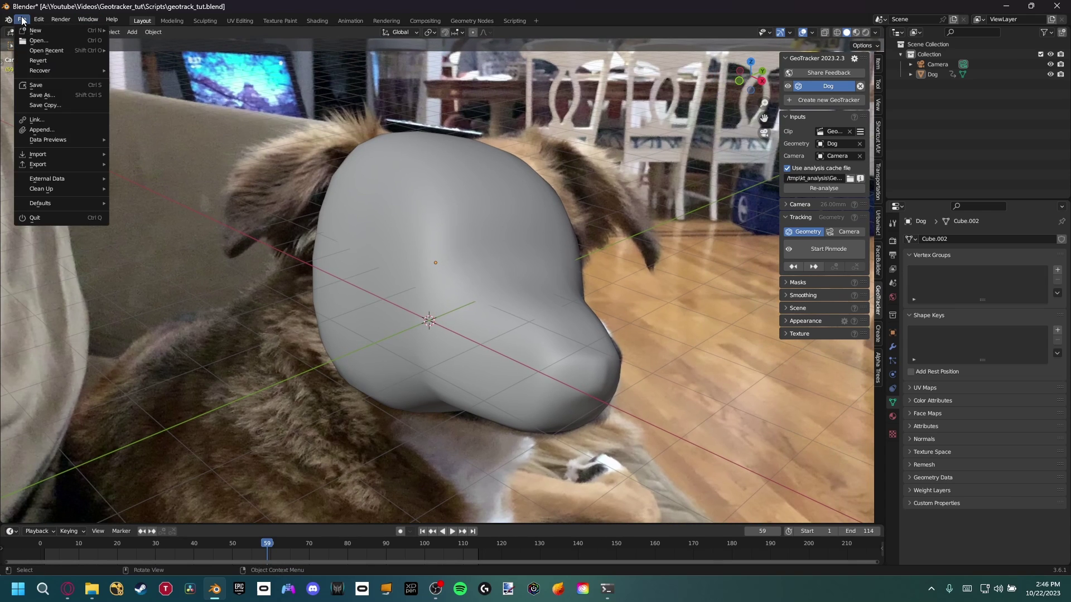
click(55, 130)
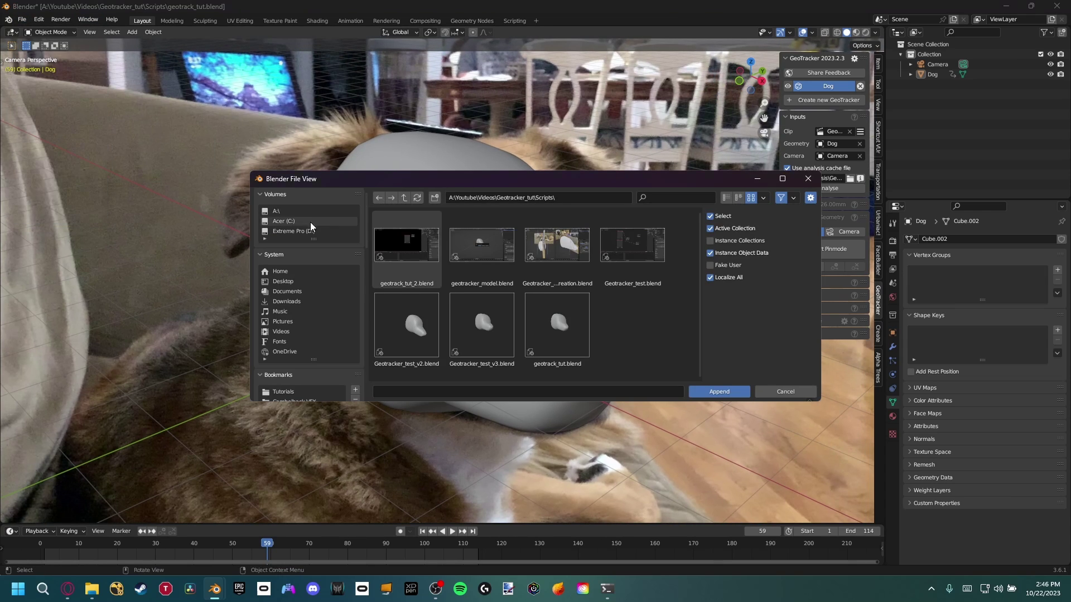
click(292, 212)
scroll(578, 322, down, 2)
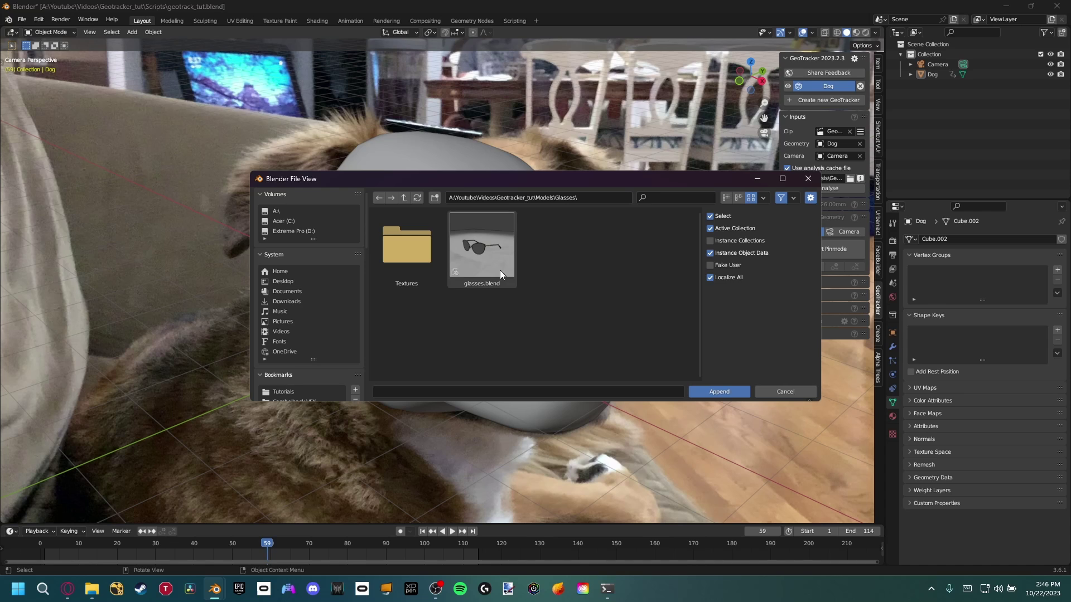
double_click(483, 254)
scroll(547, 305, down, 3)
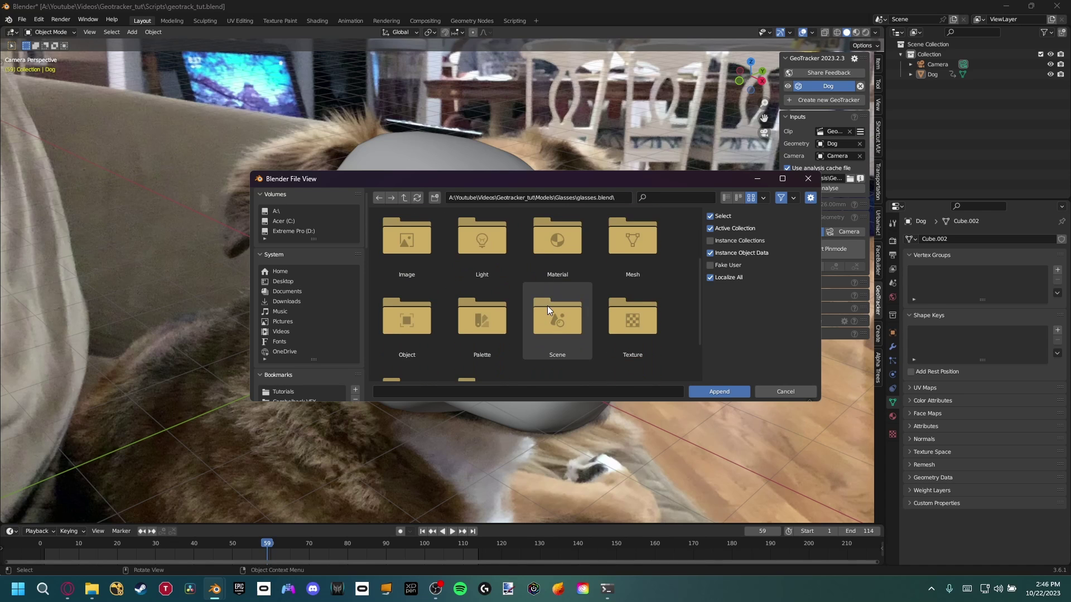
click(404, 326)
double_click(404, 326)
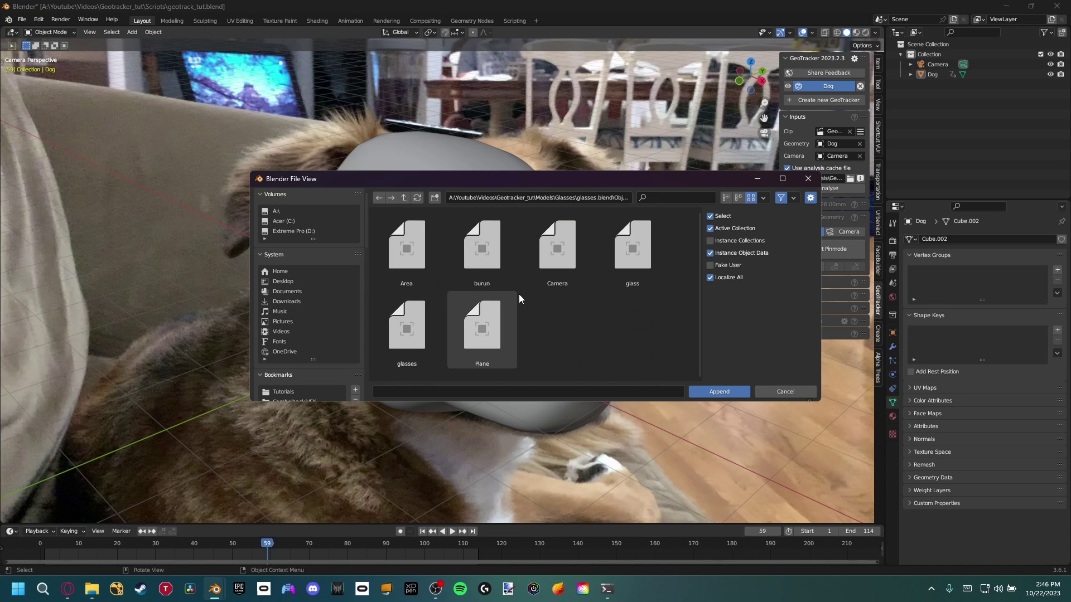
key(a)
click(738, 391)
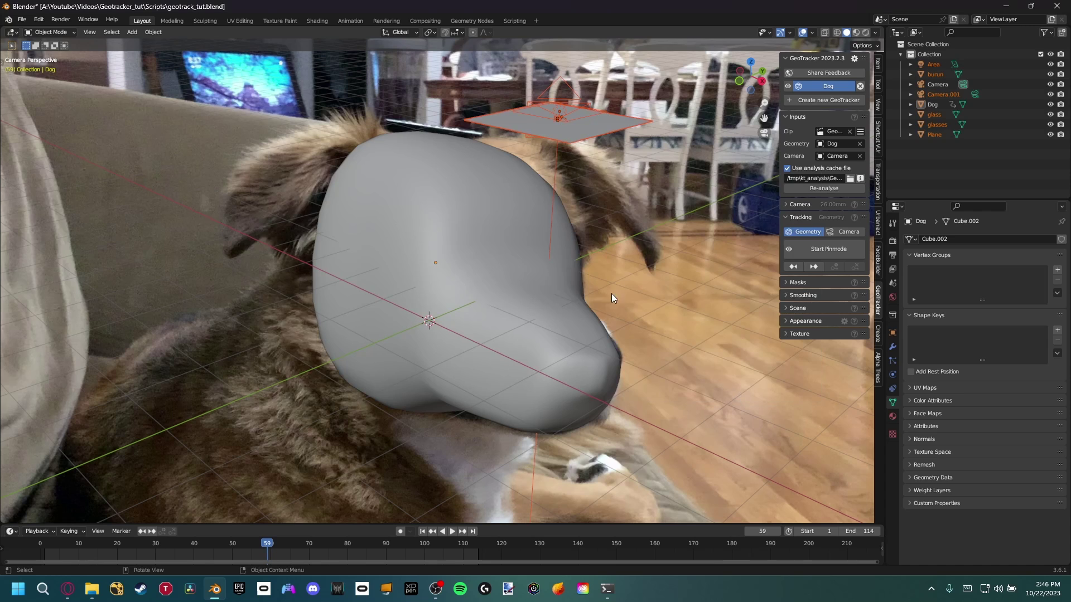
Step: Orbit to view the appended plane from above and select it
middle_drag(611, 293, 598, 271)
scroll(572, 165, up, 5)
middle_drag(572, 165, 520, 208)
click(436, 208)
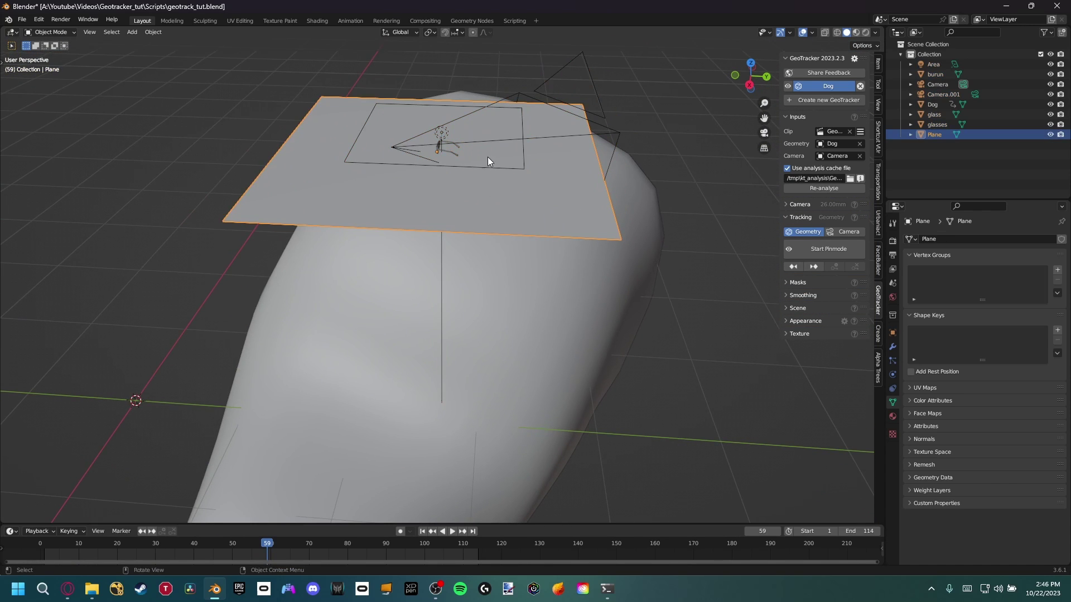
Step: Delete the appended Plane, Camera.001 and Area light
key(Delete)
click(400, 147)
key(Delete)
click(362, 119)
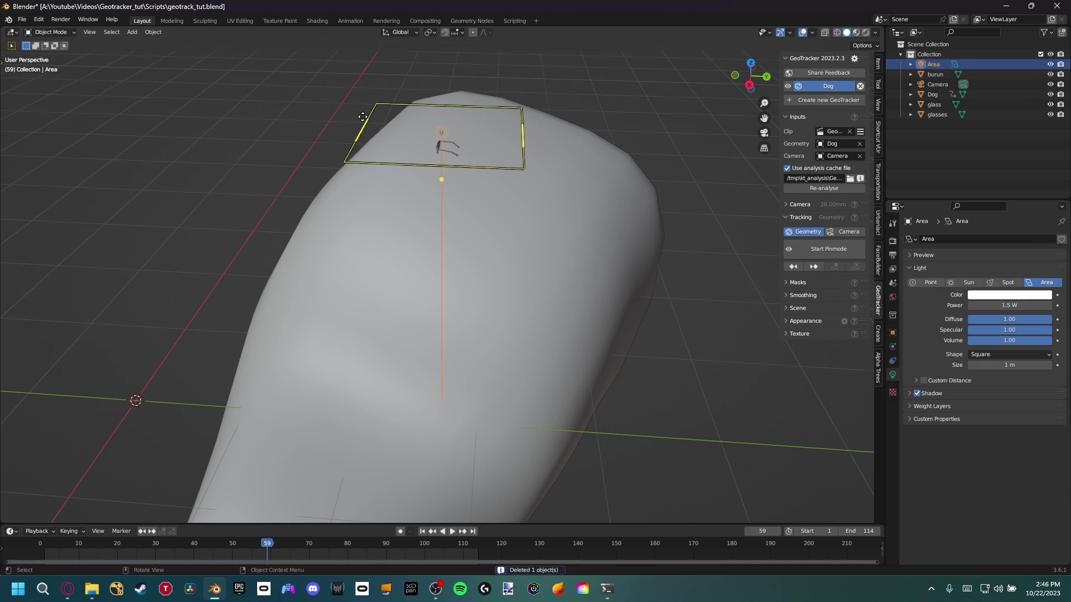
key(Delete)
scroll(433, 135, up, 3)
Step: Parent the glass lens and burun nose-pad objects under the glasses frame
click(474, 176)
key(g)
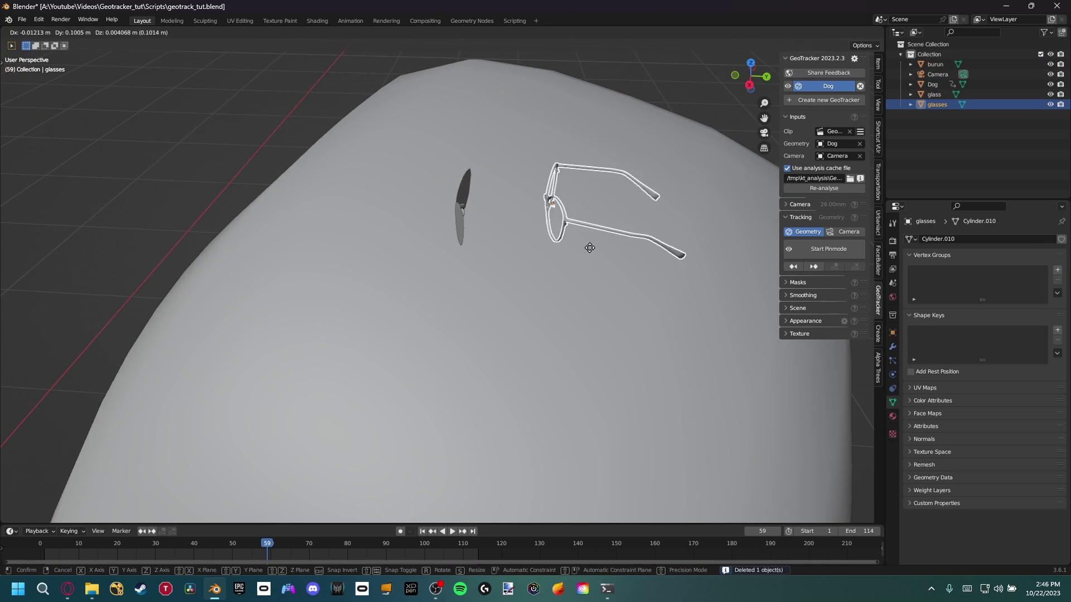
right_click(475, 251)
scroll(488, 214, up, 8)
scroll(432, 186, down, 7)
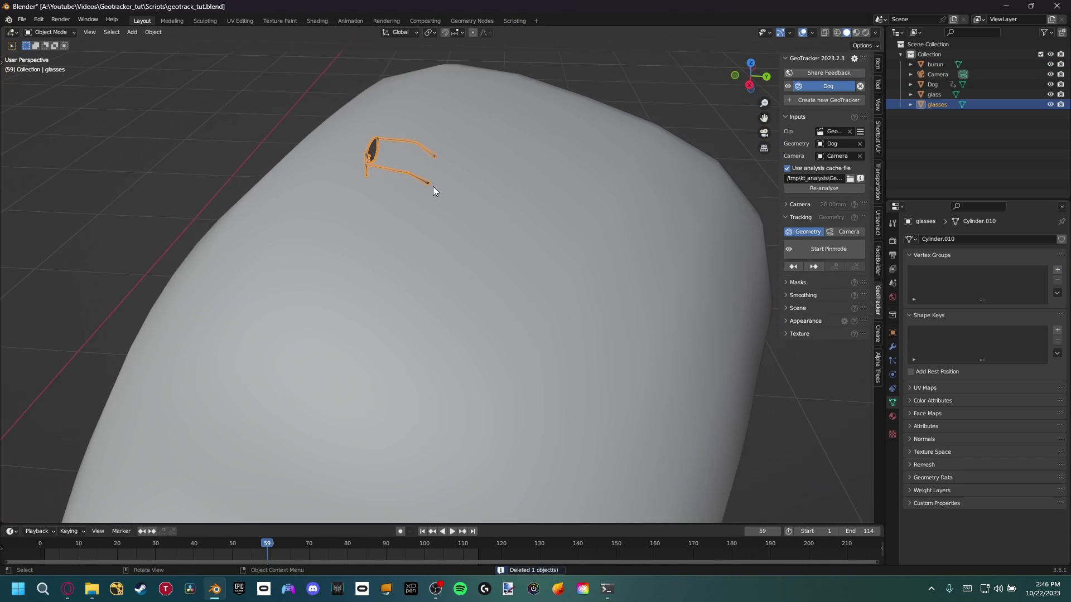
scroll(433, 187, up, 6)
shift+middle_drag(407, 177, 601, 336)
shift+click(361, 161)
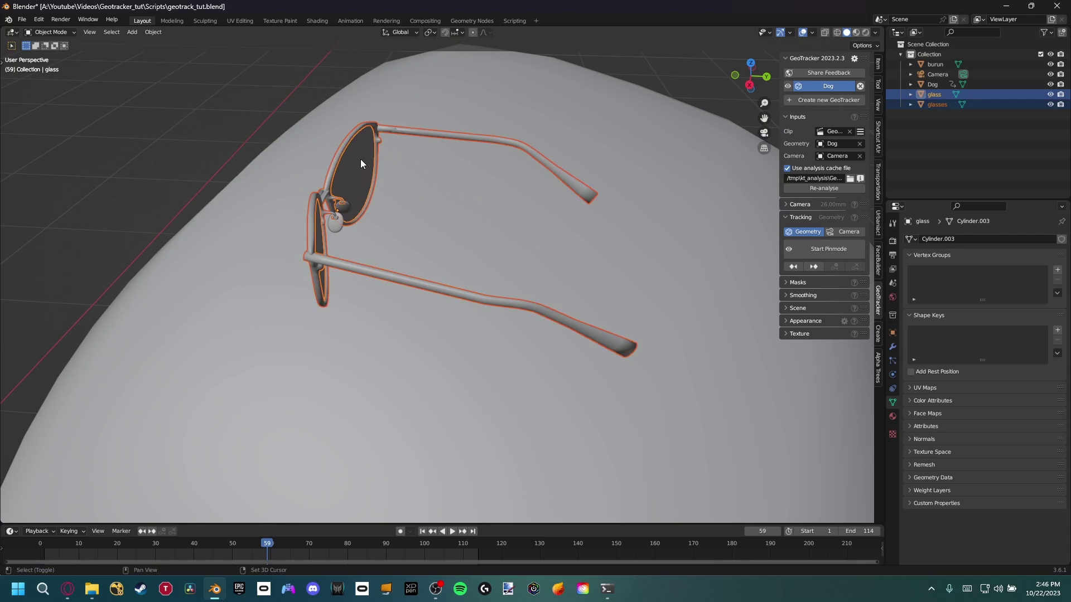
shift+click(339, 213)
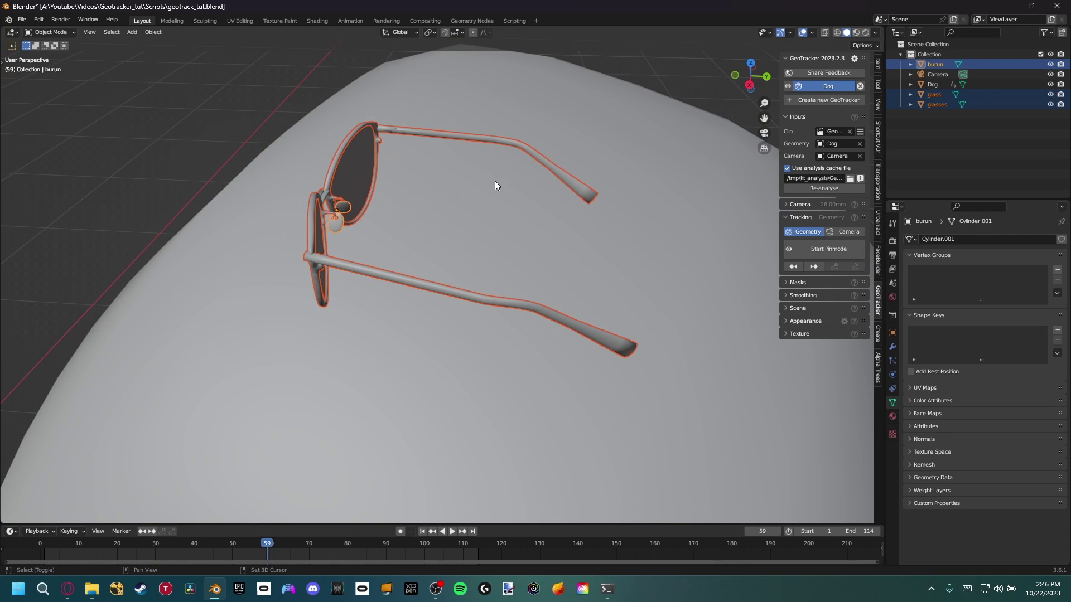
shift+click(452, 135)
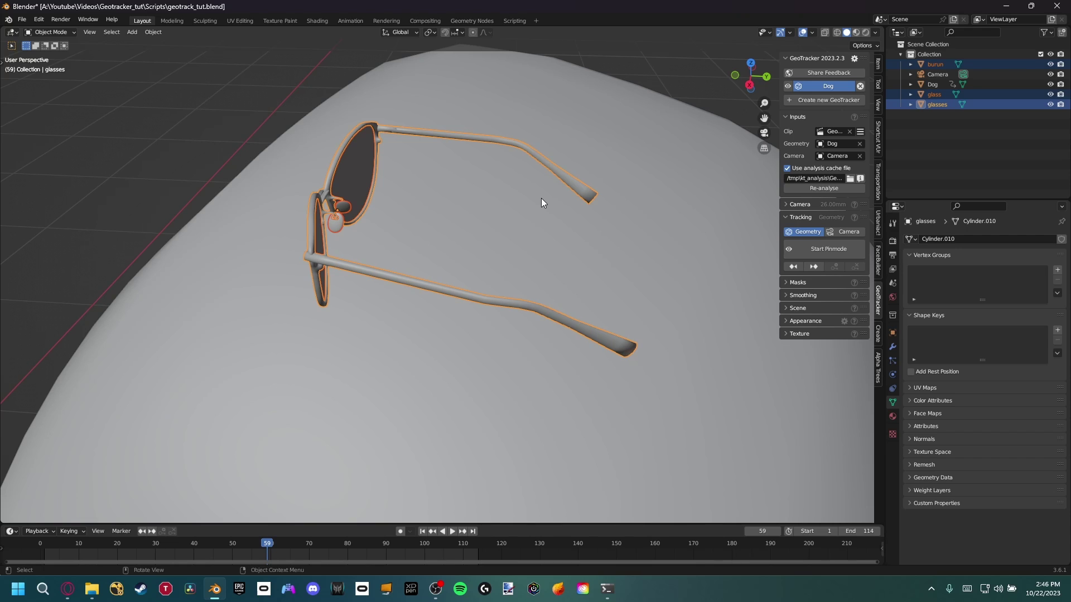
key(ctrl+p)
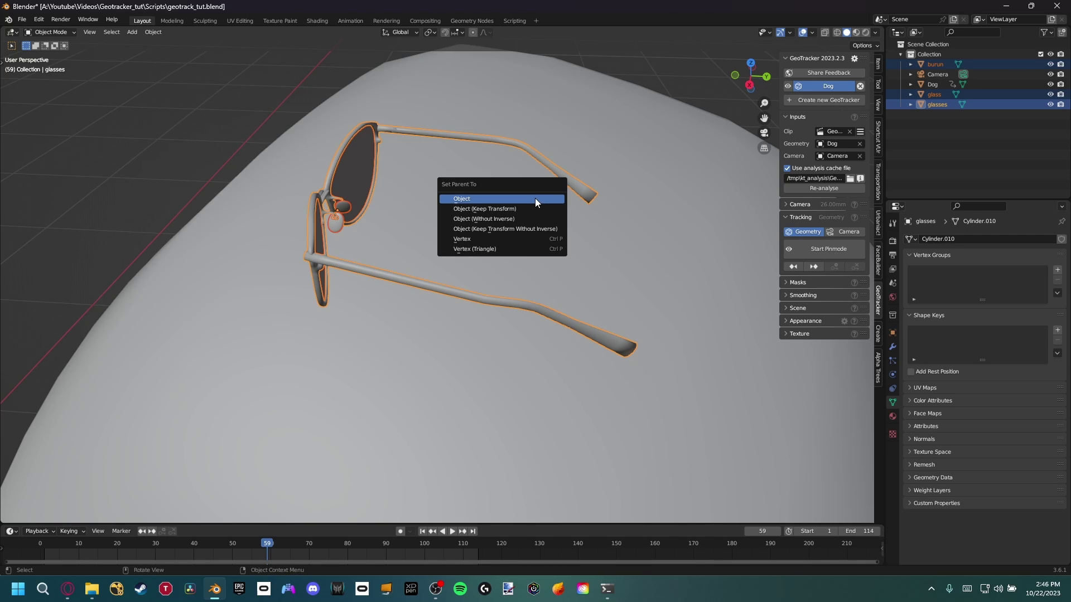
click(534, 199)
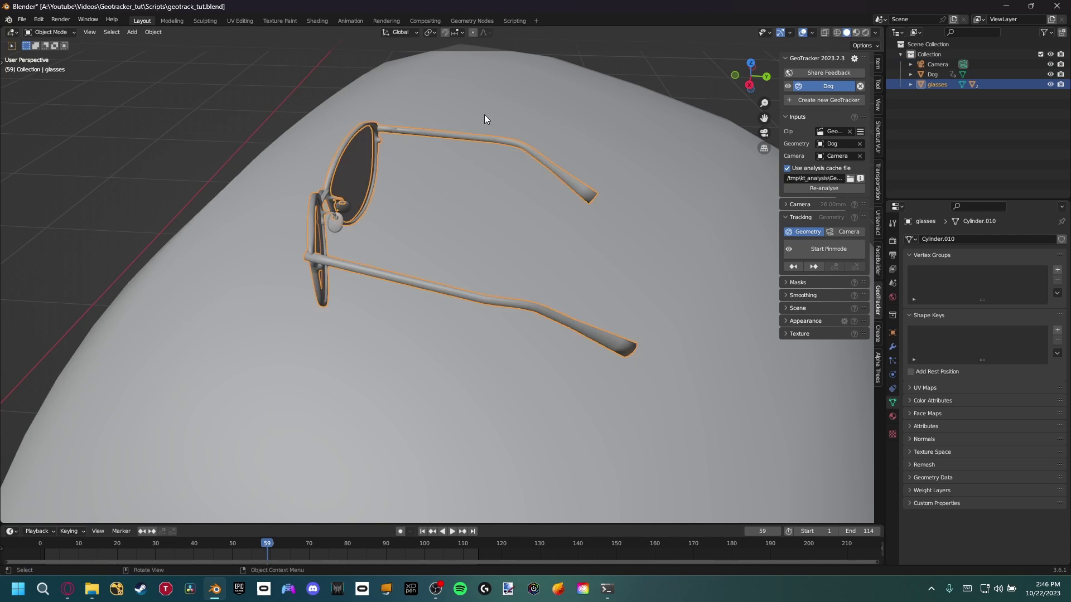
Step: Frame the dog head from an angled view and play the animation from frame 87
scroll(489, 146, down, 10)
shift+middle_drag(491, 208, 497, 219)
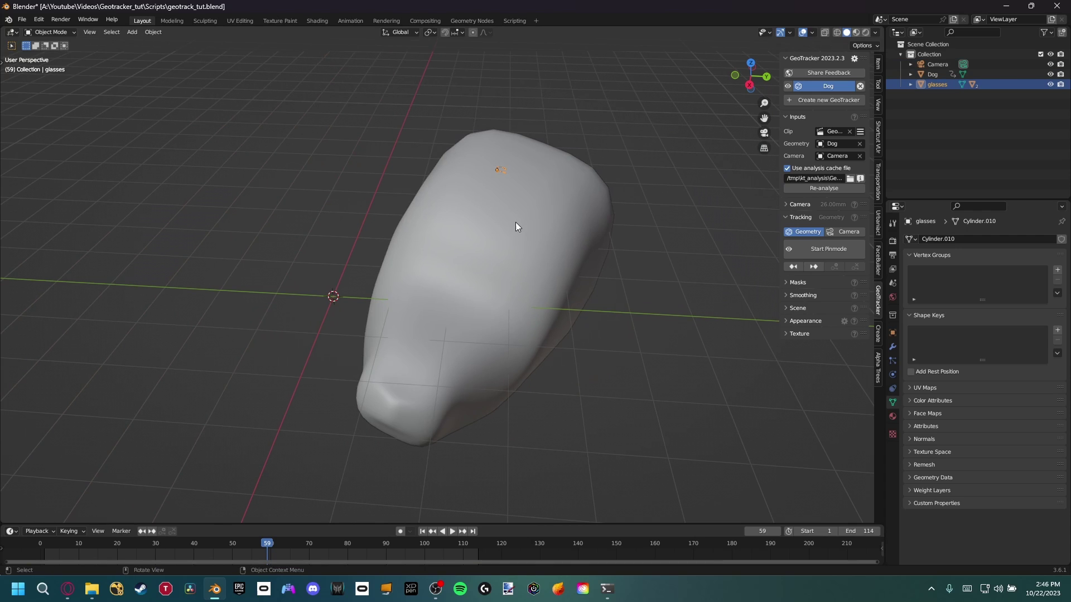
key(KP_1)
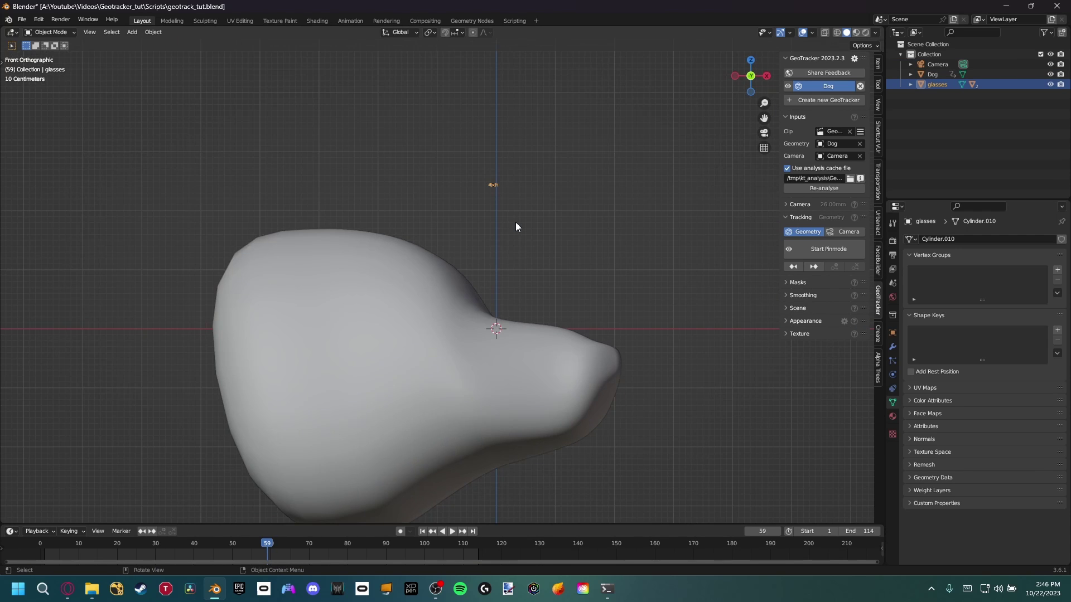
middle_drag(520, 183, 419, 304)
scroll(366, 305, down, 3)
scroll(366, 305, down, 2)
drag(268, 546, 370, 550)
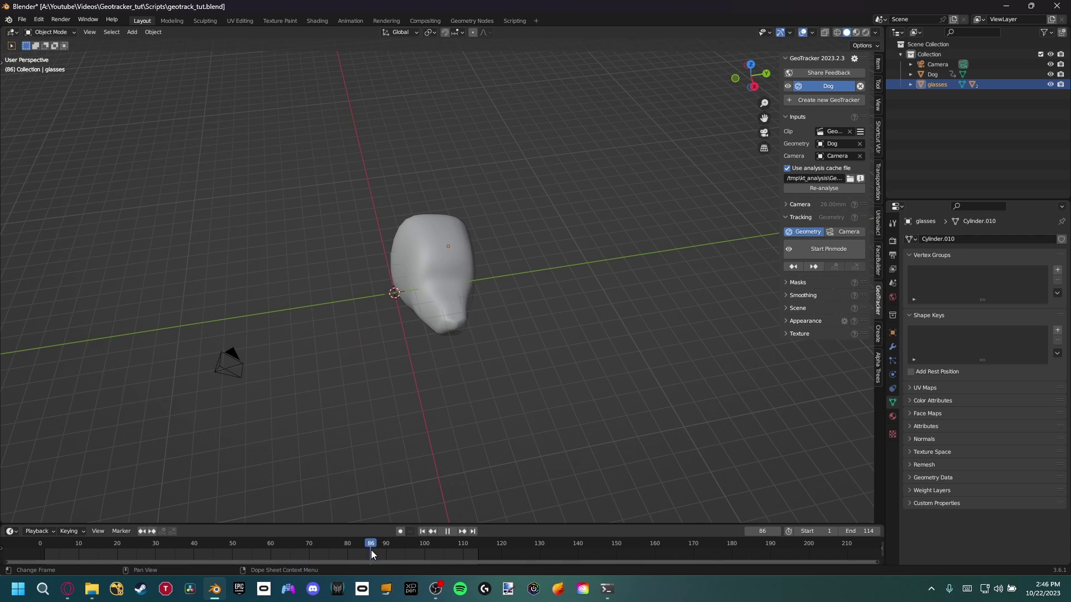
key(space)
key(space)
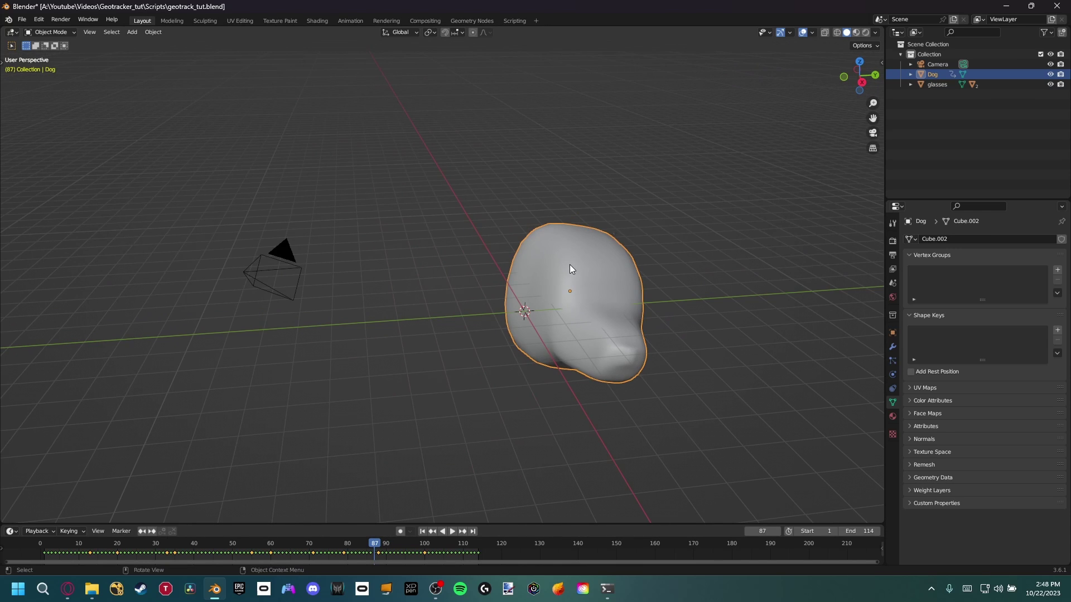
Step: Parent the Dog head mesh to the Camera as the active object
shift+click(266, 286)
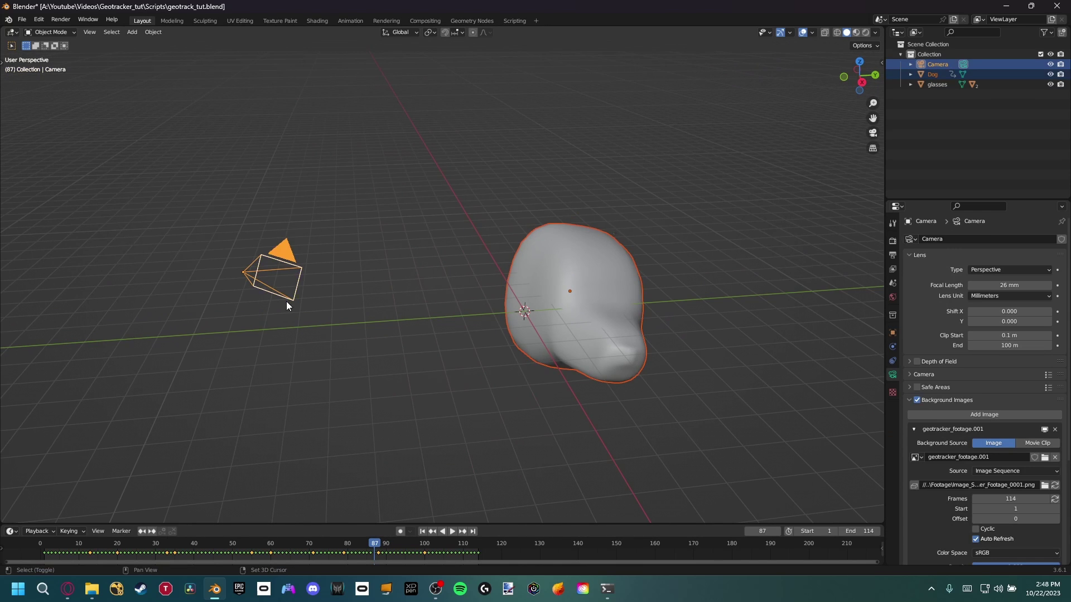
key(ctrl+p)
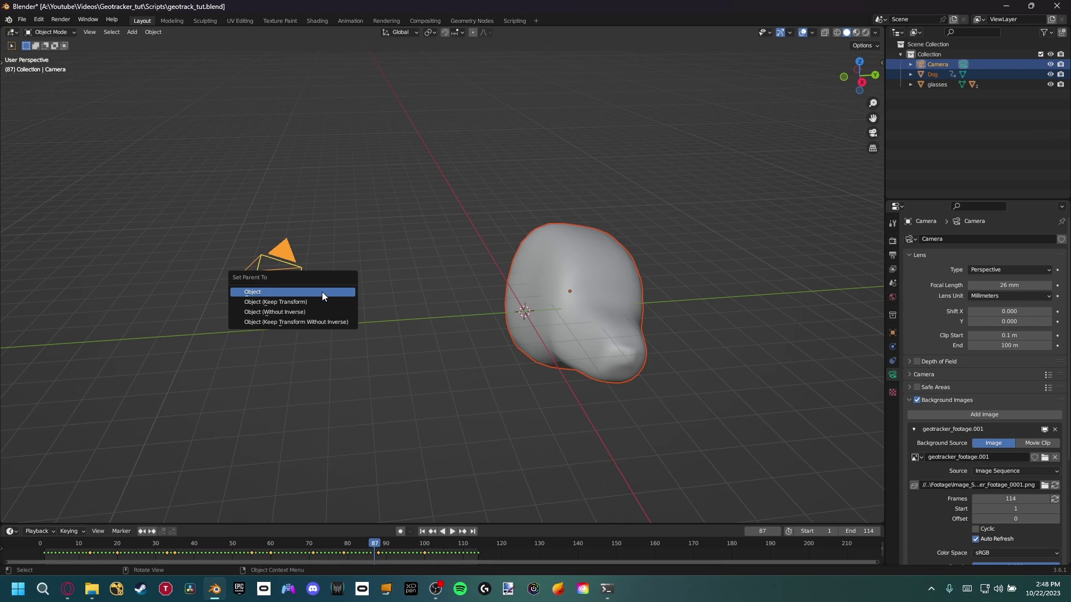
click(323, 293)
click(306, 266)
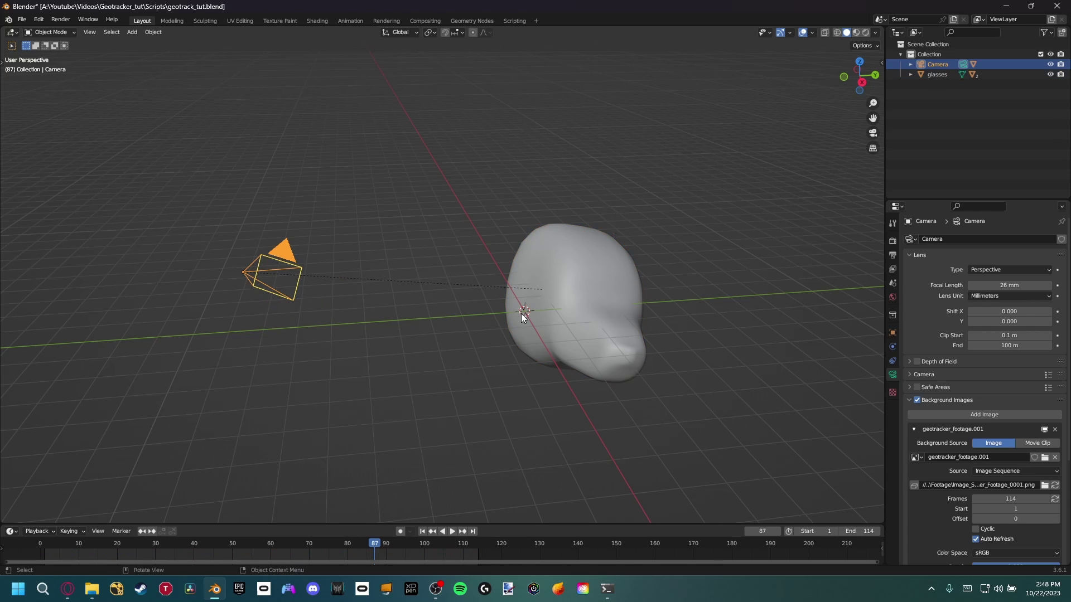
Step: Rotate the camera with its attached head while looking through the camera view
key(r)
right_click(470, 104)
key(KP_0)
key(r)
key(r)
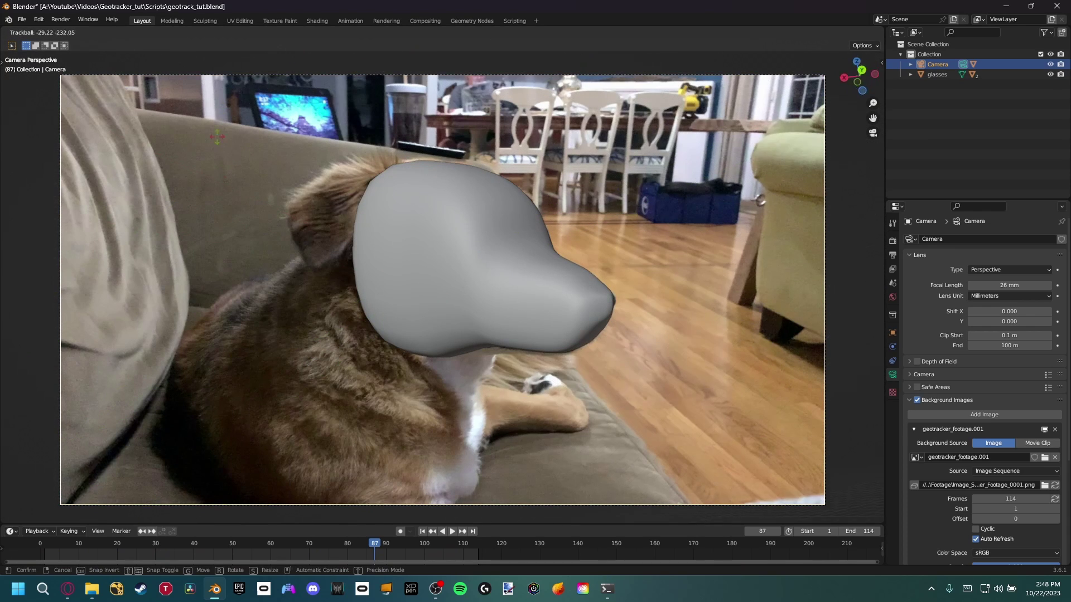
click(476, 159)
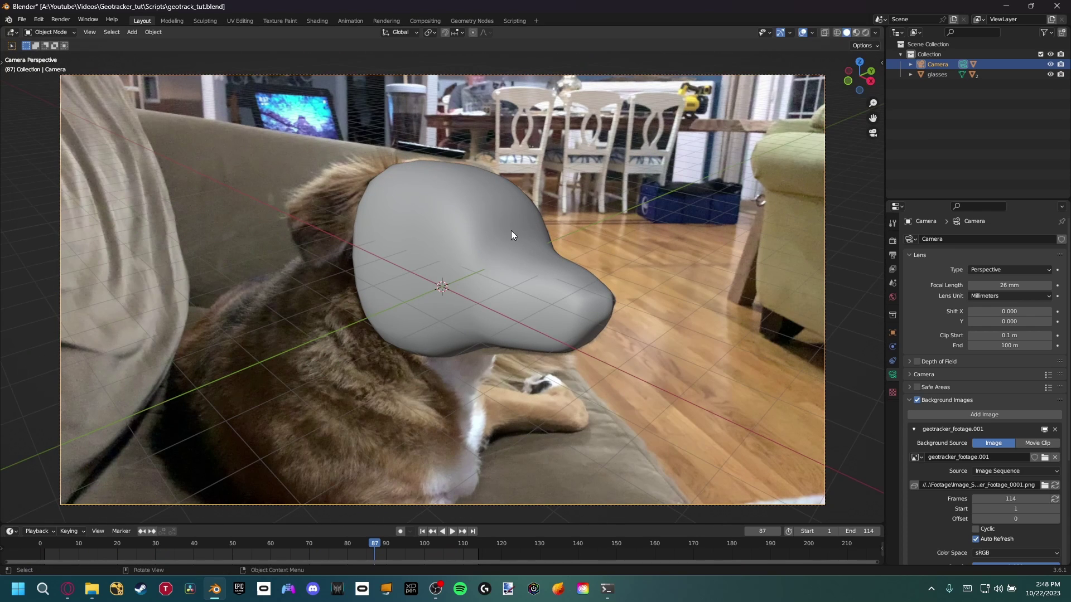
middle_drag(506, 287, 441, 313)
scroll(441, 313, down, 10)
shift+middle_drag(641, 357, 515, 249)
key(KP_1)
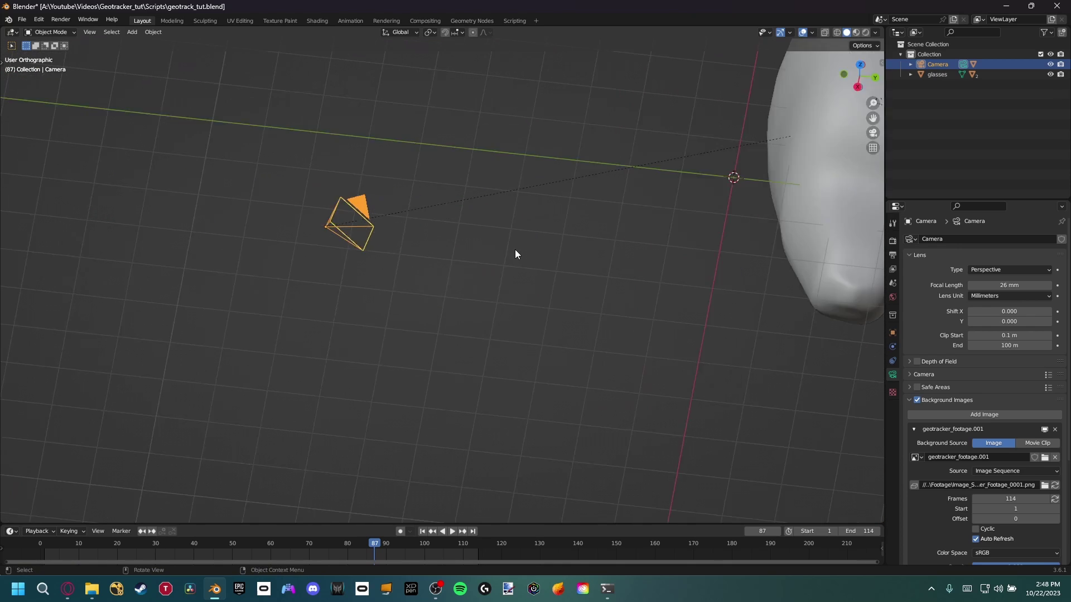
Step: In front view, rotate and move the camera with its attached head
shift+middle_drag(223, 367, 604, 210)
scroll(560, 236, down, 2)
shift+middle_drag(449, 280, 483, 299)
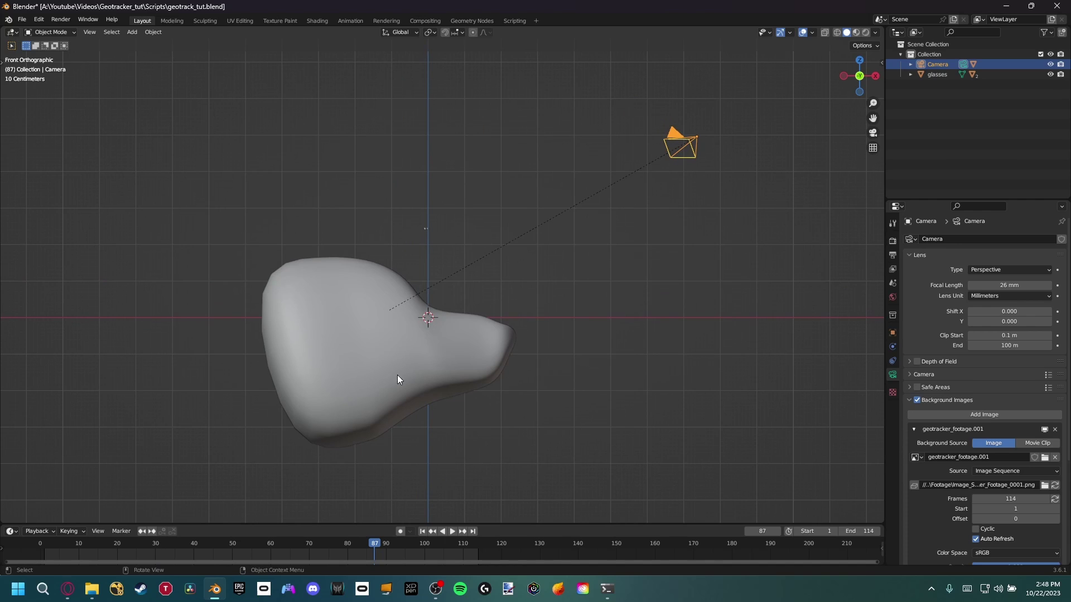
key(r)
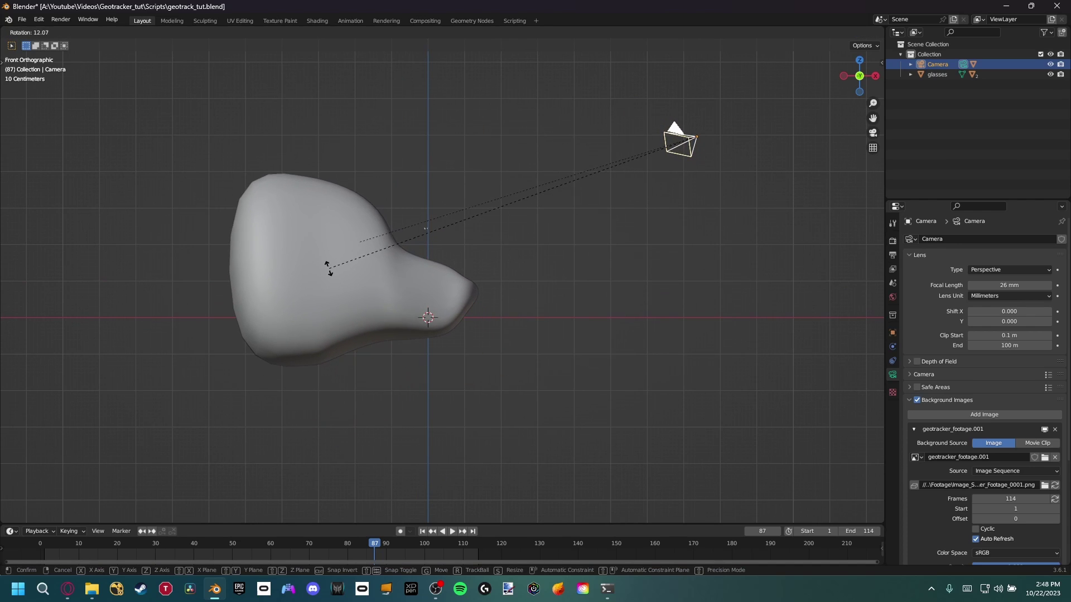
click(330, 281)
key(g)
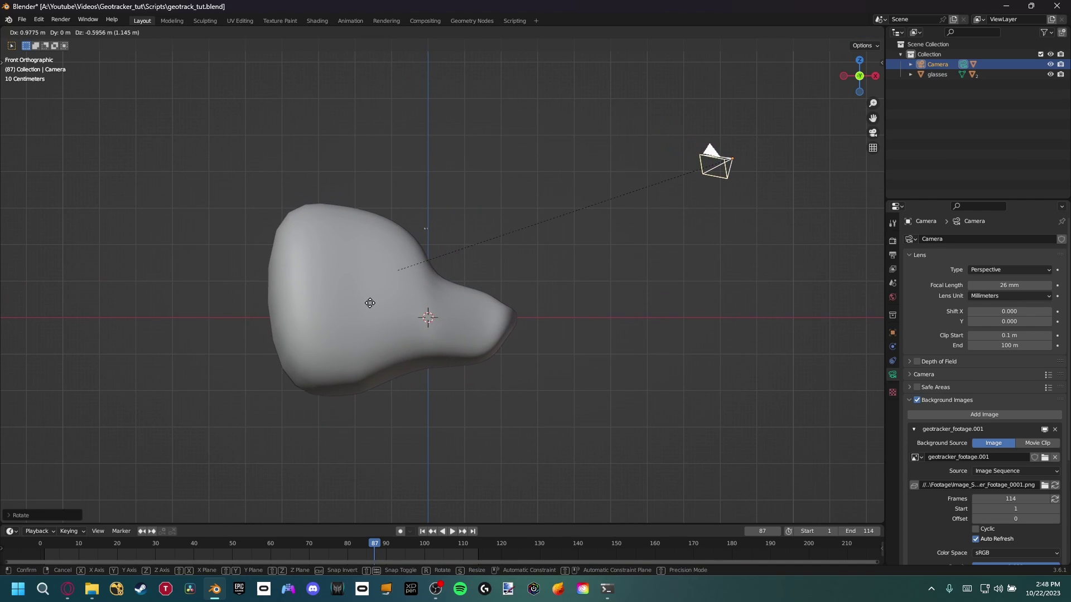
click(371, 303)
key(r)
click(637, 235)
Step: In right view, rotate the camera and head and move them down-left
key(KP_3)
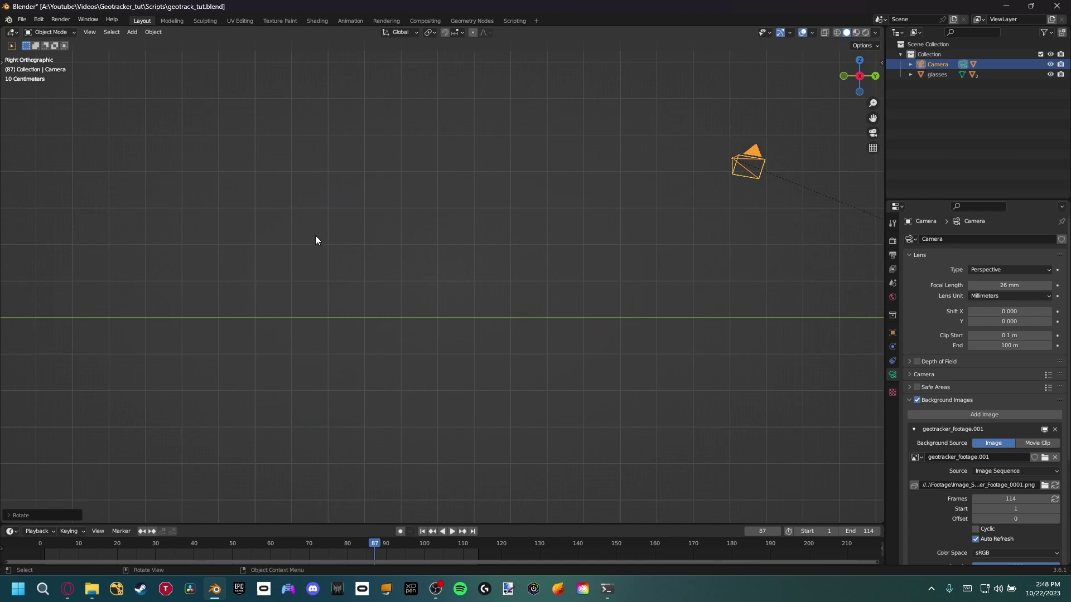
shift+middle_drag(690, 319, 119, 289)
key(r)
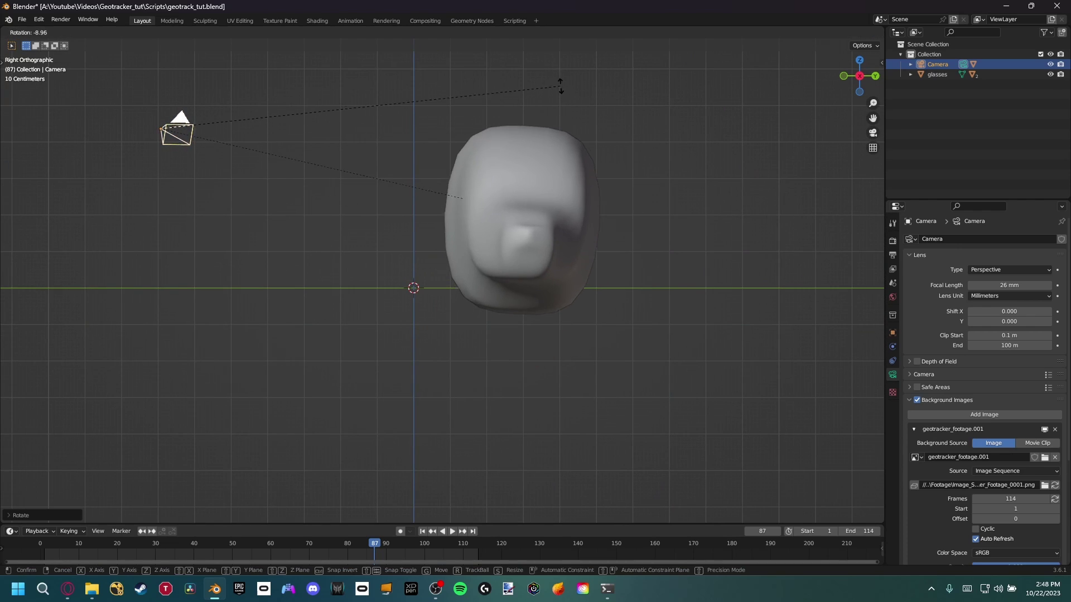
click(560, 77)
key(g)
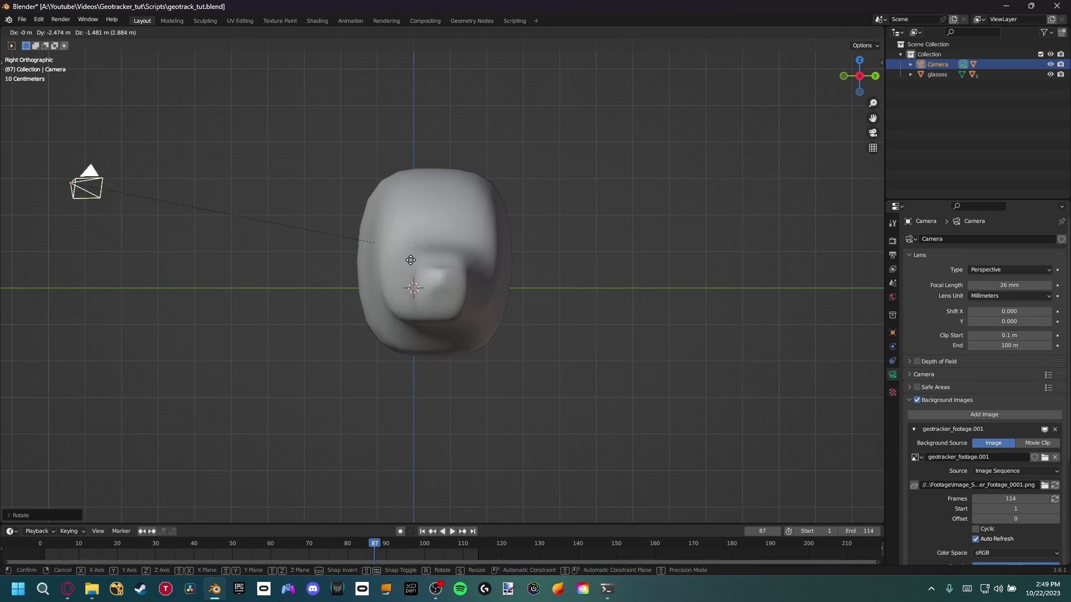
click(435, 257)
key(r)
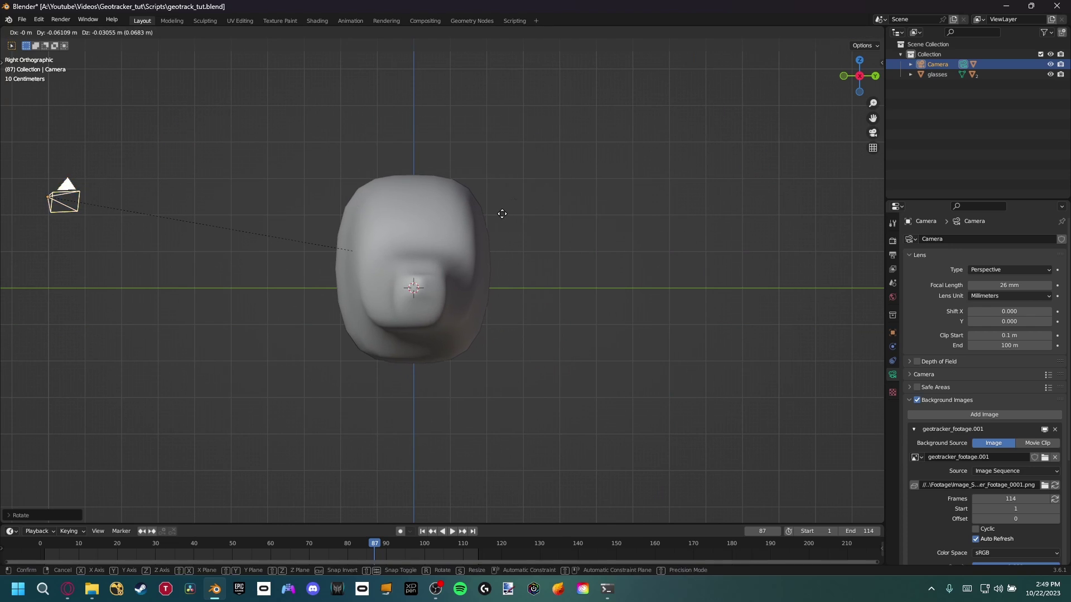
click(502, 215)
Step: In top view, rotate and reposition the head mesh, then check it through the camera
key(KP_7)
shift+middle_drag(225, 157, 793, 558)
key(r)
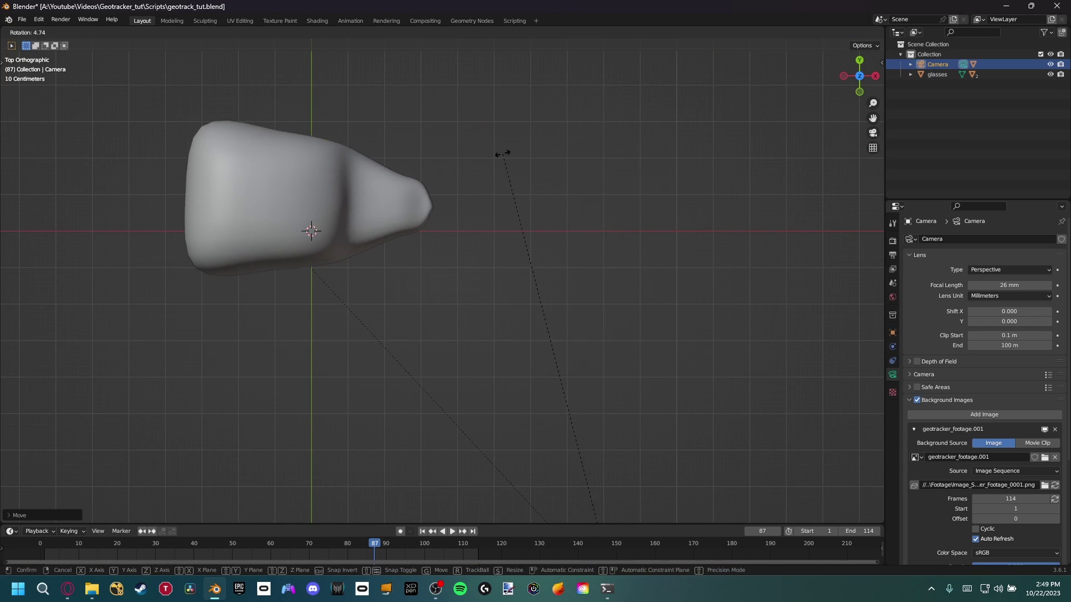
click(484, 165)
key(g)
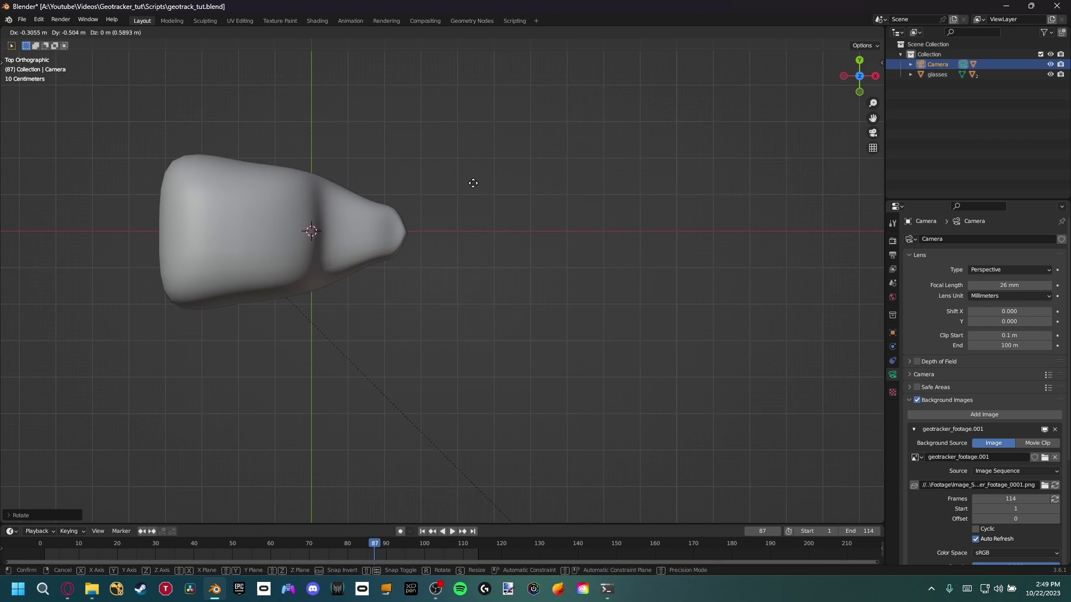
click(476, 182)
shift+middle_drag(428, 238, 380, 148)
key(KP_0)
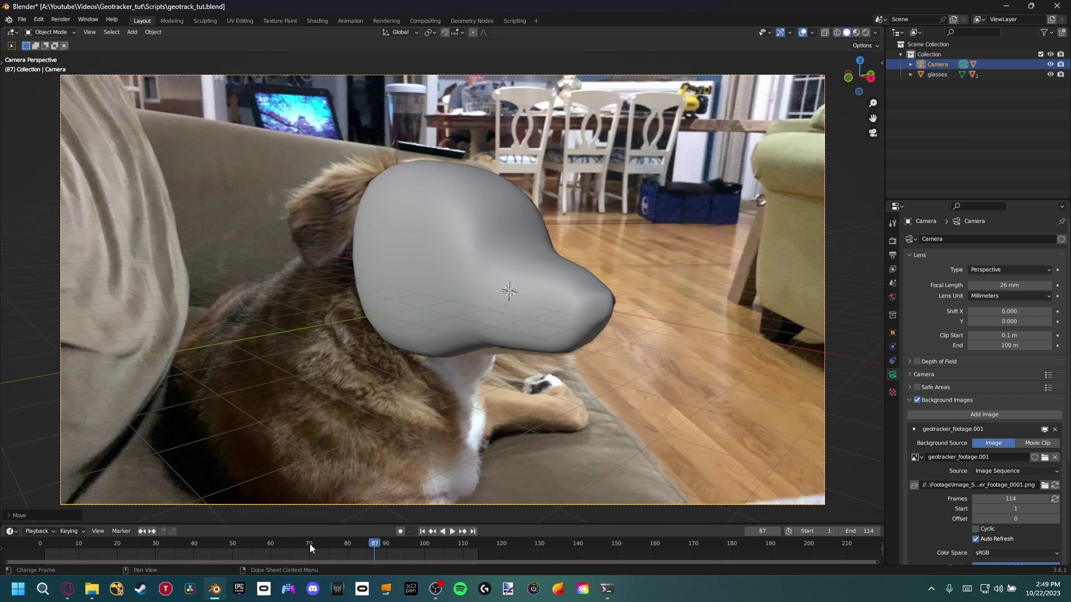
Step: Check the head's fit over the footage at frames 92 and 87
drag(309, 544, 396, 549)
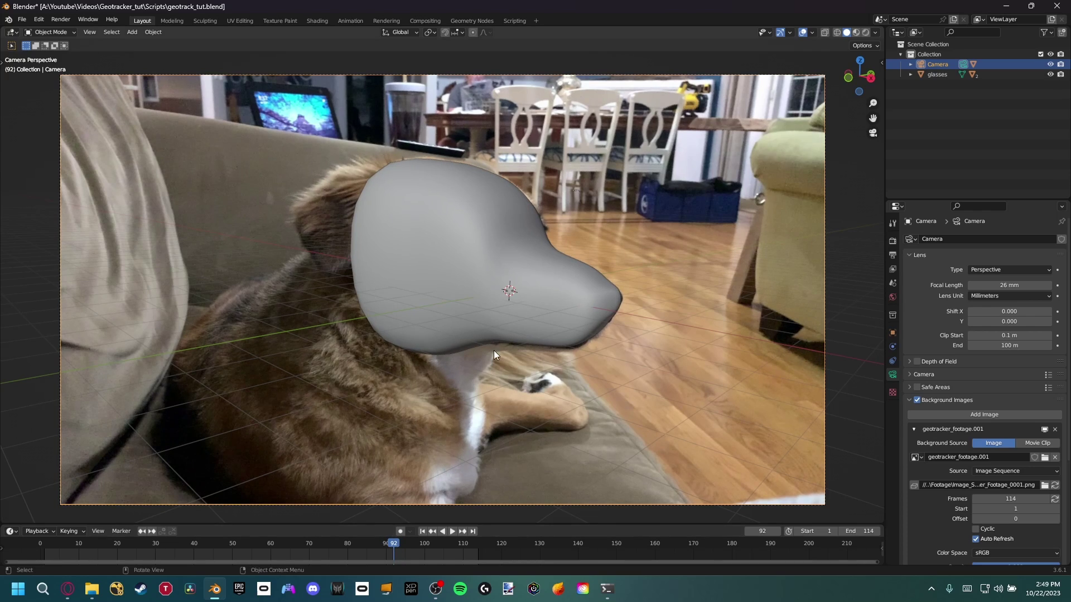
middle_drag(494, 350, 480, 367)
key(KP_7)
shift+middle_drag(333, 162, 758, 501)
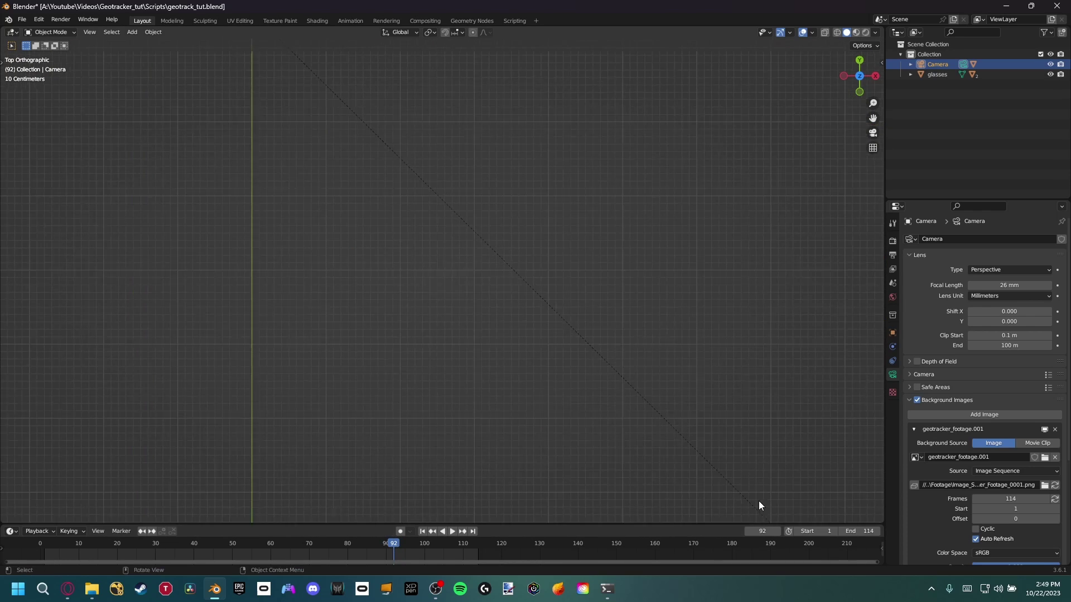
scroll(758, 501, down, 3)
shift+middle_drag(533, 235, 515, 398)
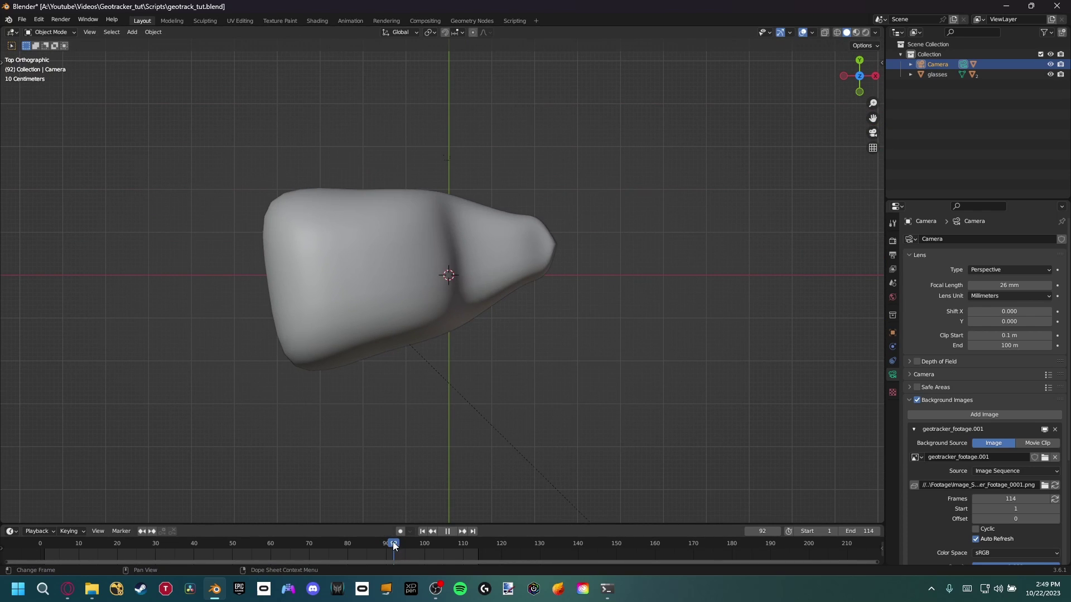
drag(393, 545, 376, 560)
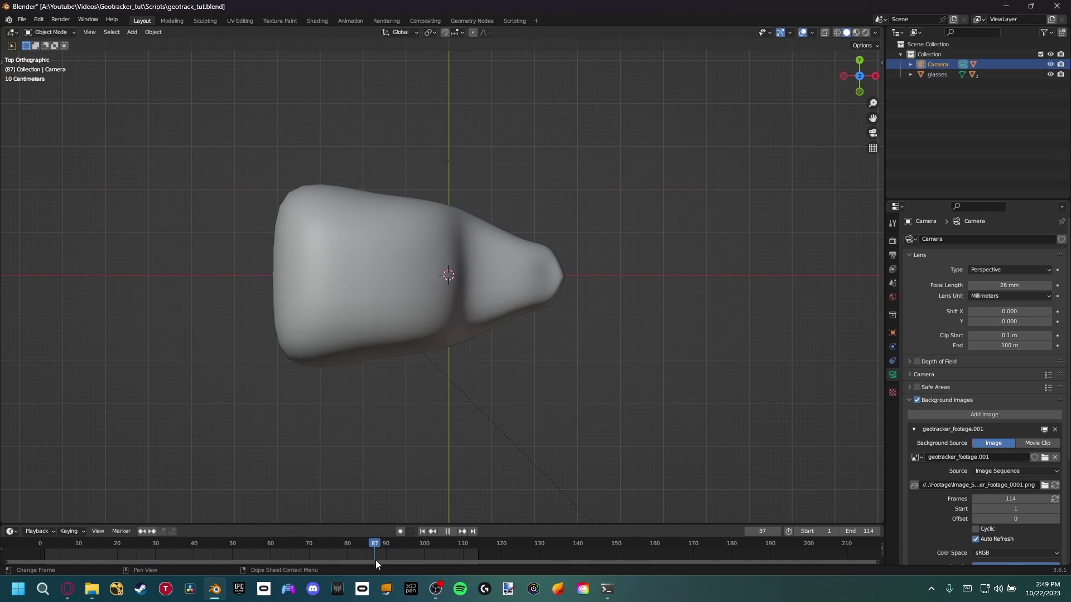
middle_drag(476, 292, 407, 323)
scroll(446, 290, down, 8)
scroll(419, 266, up, 4)
click(400, 242)
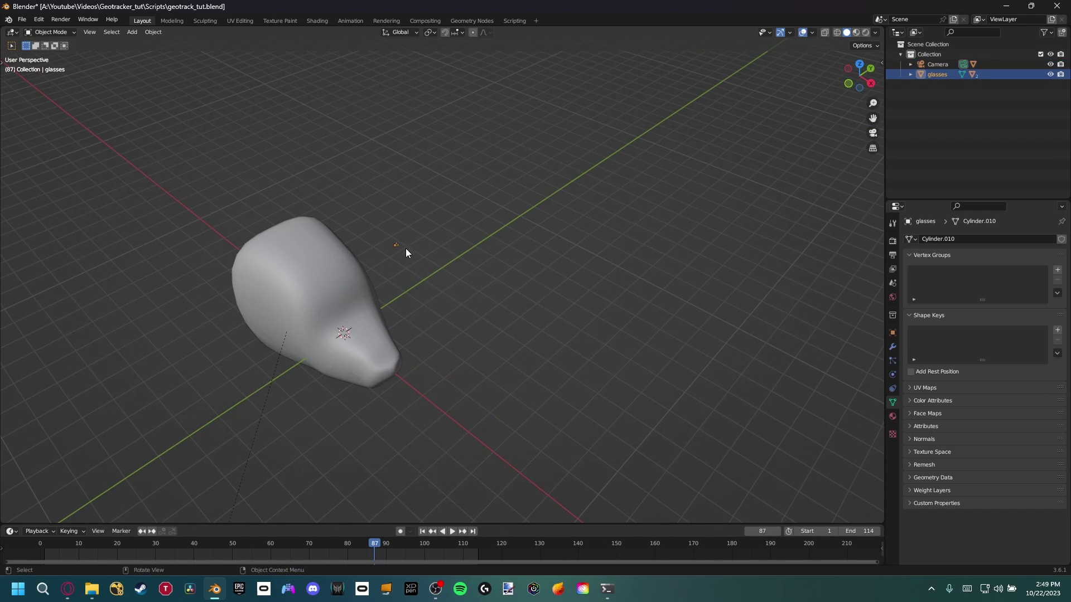
Step: Enlarge the tiny glasses to full size and turn them 90° about the Z axis
scroll(469, 215, up, 2)
key(s)
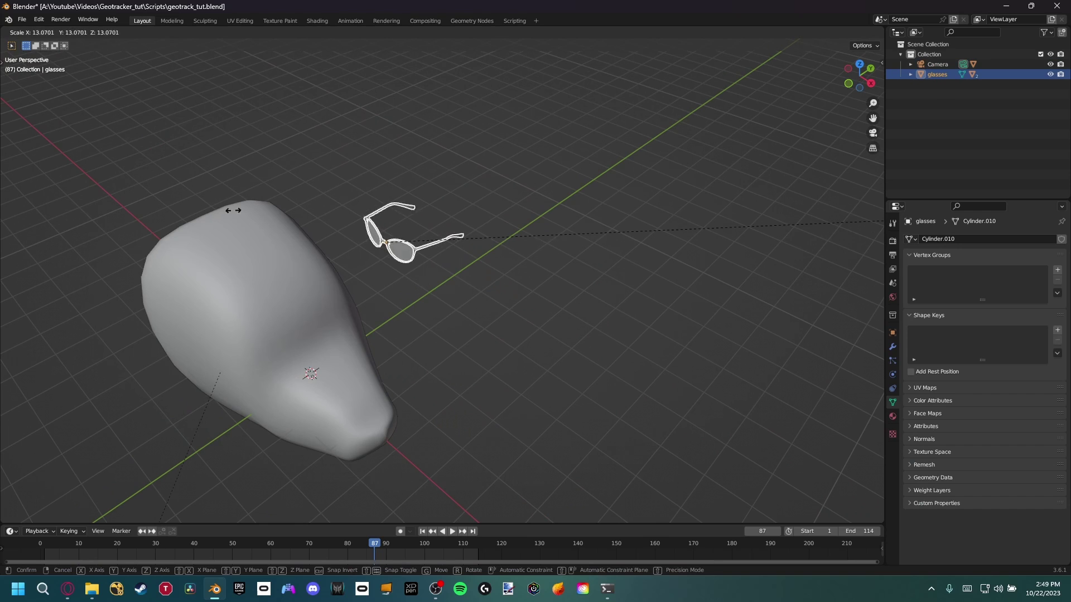
click(338, 197)
key(r)
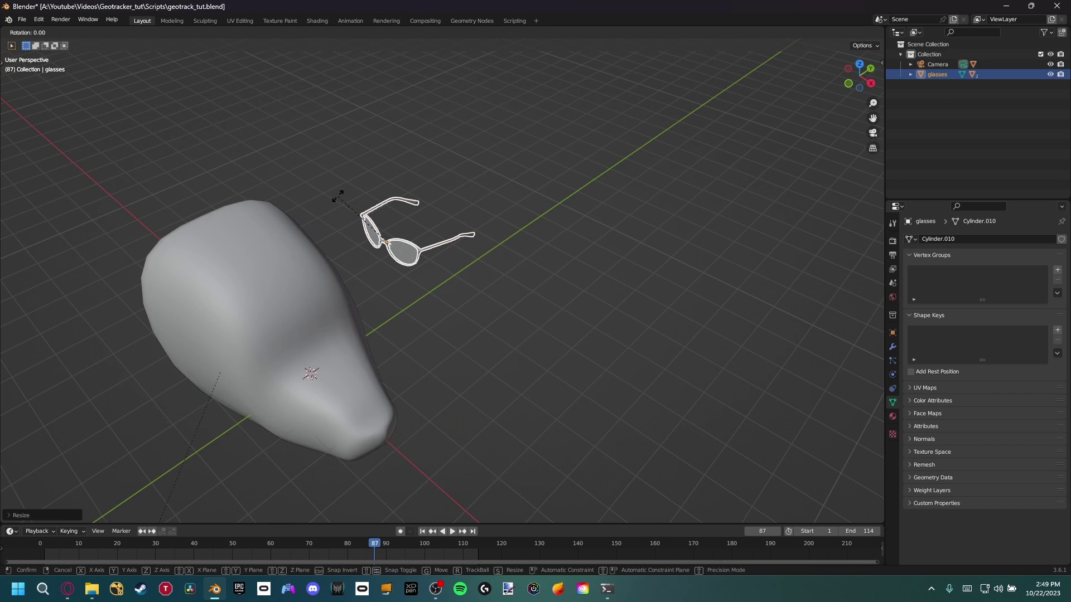
key(x)
key(minus)
key(BackSpace)
text(z90)
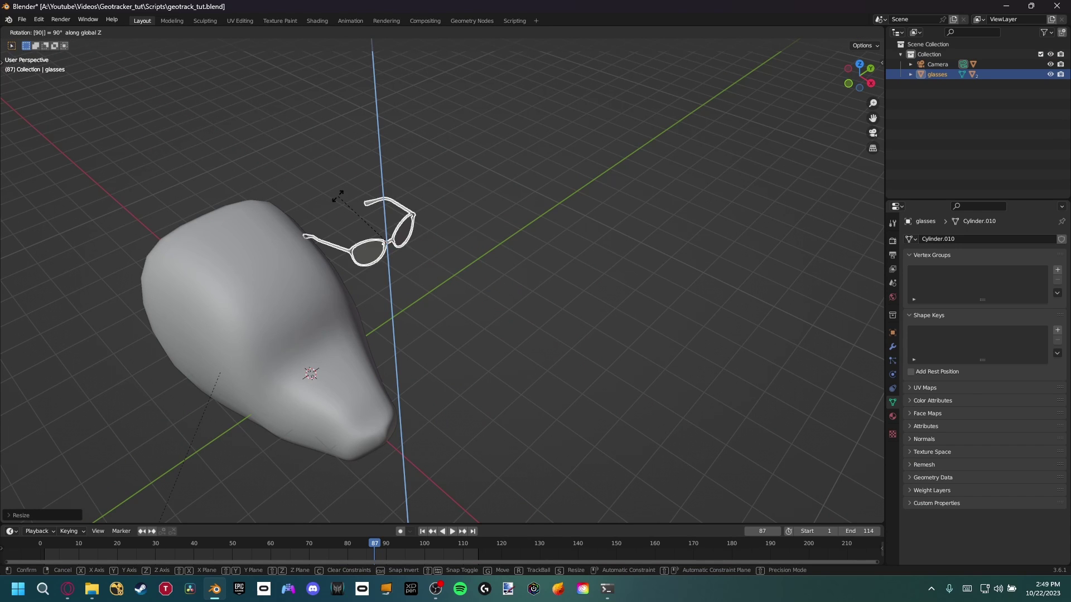
key(Return)
Step: Shrink the glasses and move them in front of the dog head's face, keeping their height
middle_drag(363, 312, 334, 324)
scroll(333, 324, down, 6)
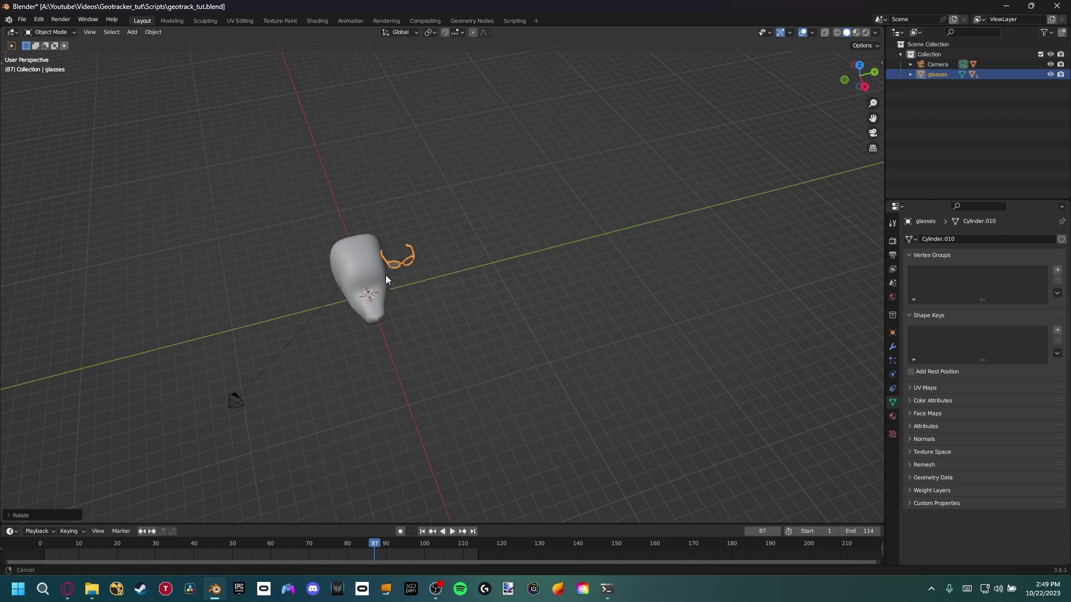
shift+middle_drag(386, 276, 446, 263)
scroll(447, 263, up, 5)
key(s)
click(494, 256)
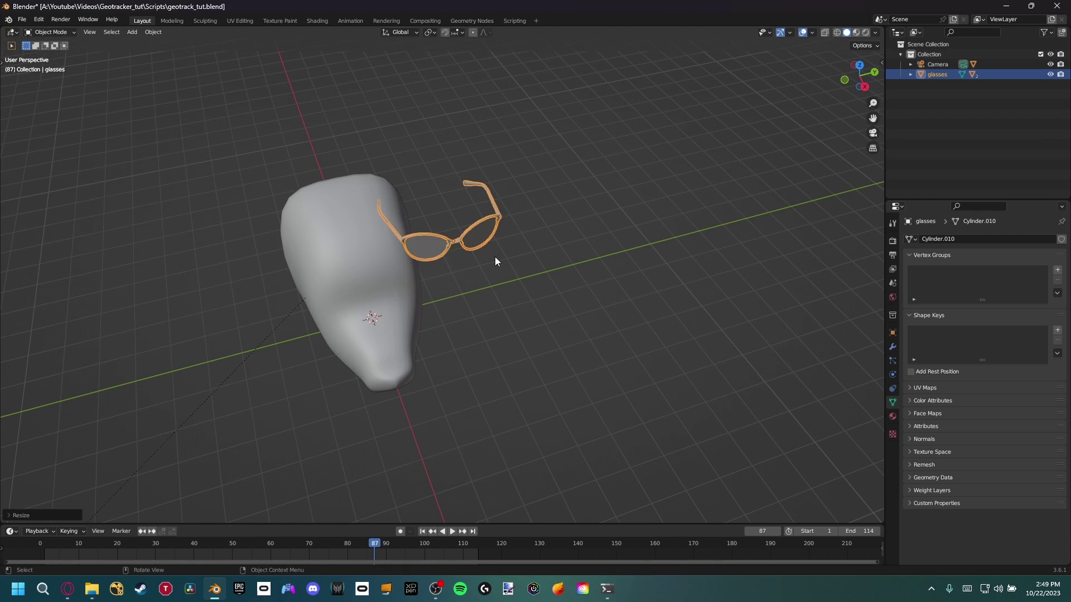
key(g)
key(shift+z)
click(365, 335)
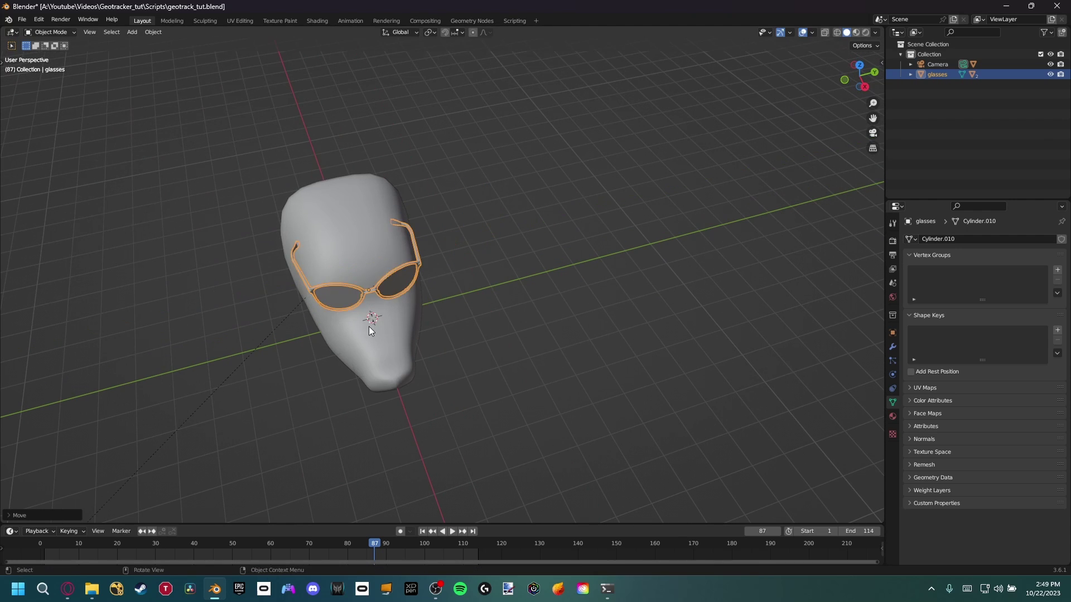
Step: Lower the glasses along Z onto the face, then view through the camera
middle_drag(365, 335, 370, 269)
key(g)
key(z)
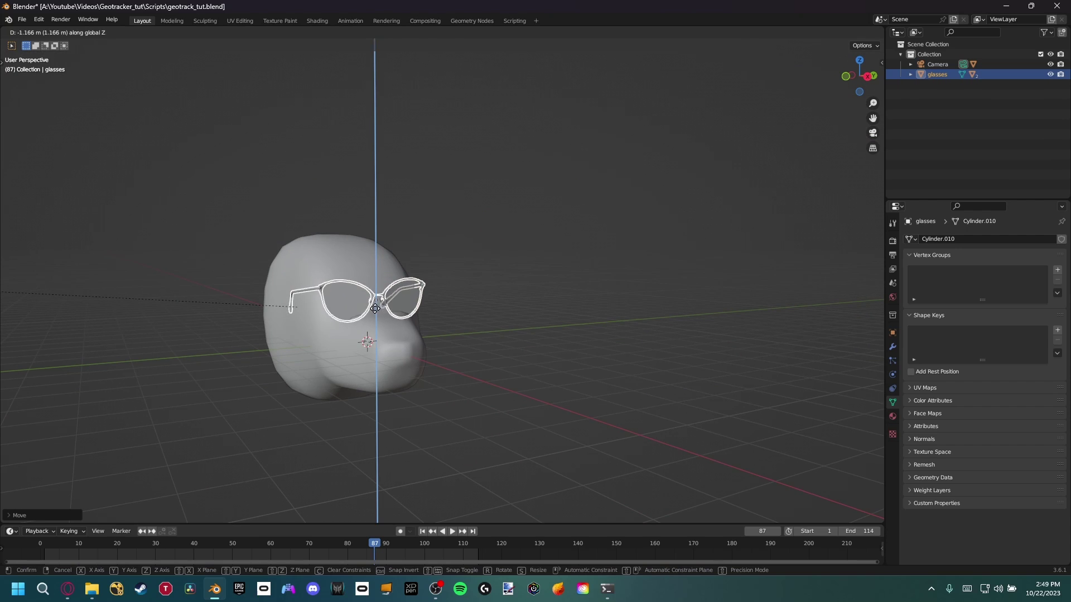
click(361, 322)
key(Home)
key(KP_0)
scroll(466, 240, up, 2)
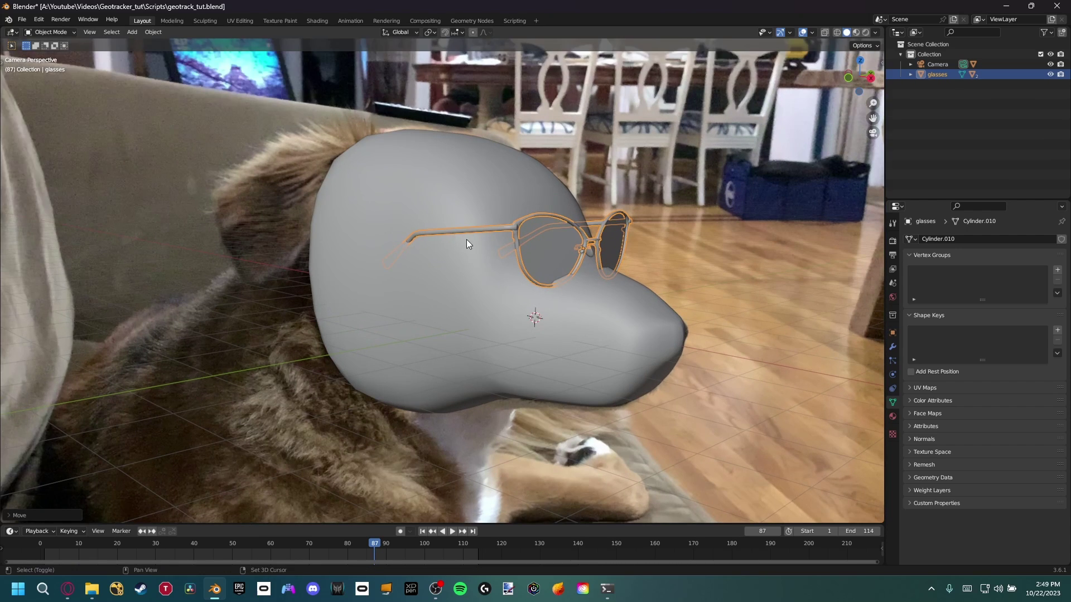
Step: Hide the dog head mesh and raise the glasses slightly along Z
shift+middle_drag(467, 240, 402, 219)
click(400, 185)
key(h)
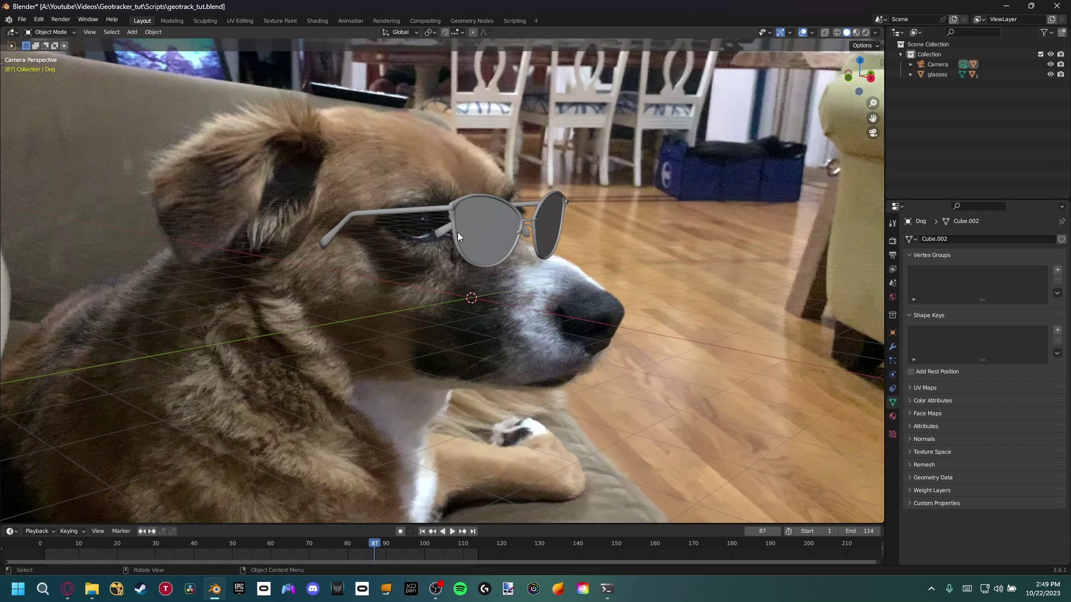
click(458, 232)
click(446, 206)
key(g)
key(z)
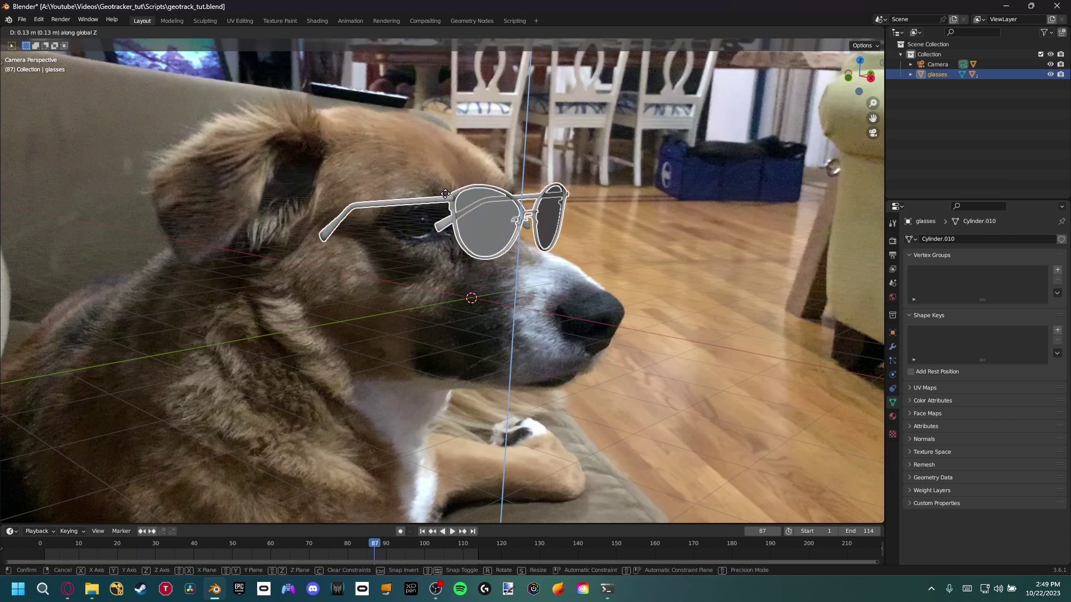
click(448, 190)
Step: Stretch the glasses along the Y axis to fit the dog's face
middle_drag(488, 189, 437, 215)
key(s)
key(s)
key(x)
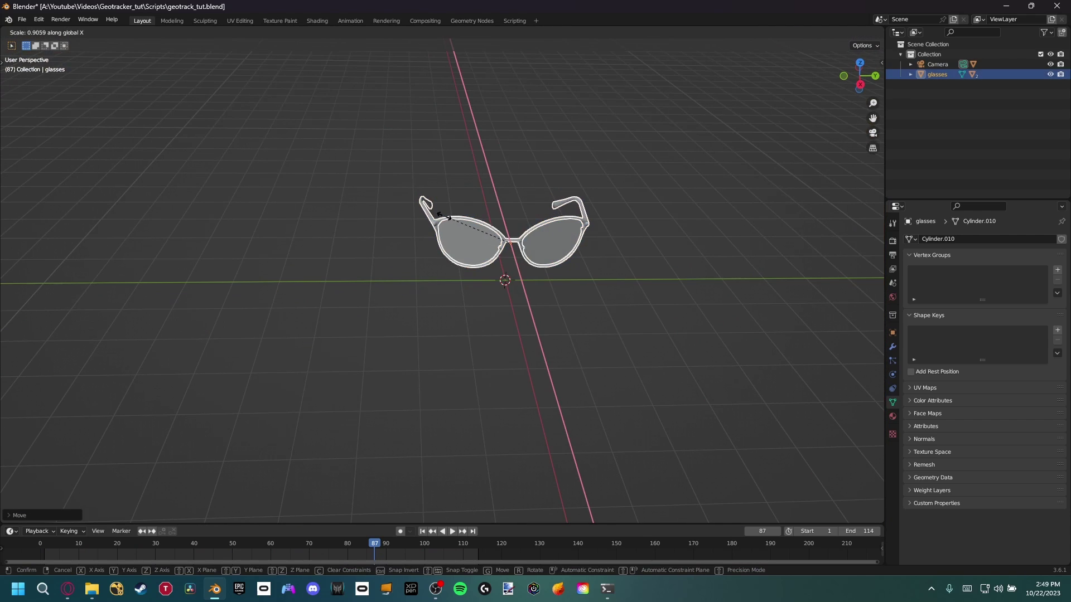
key(y)
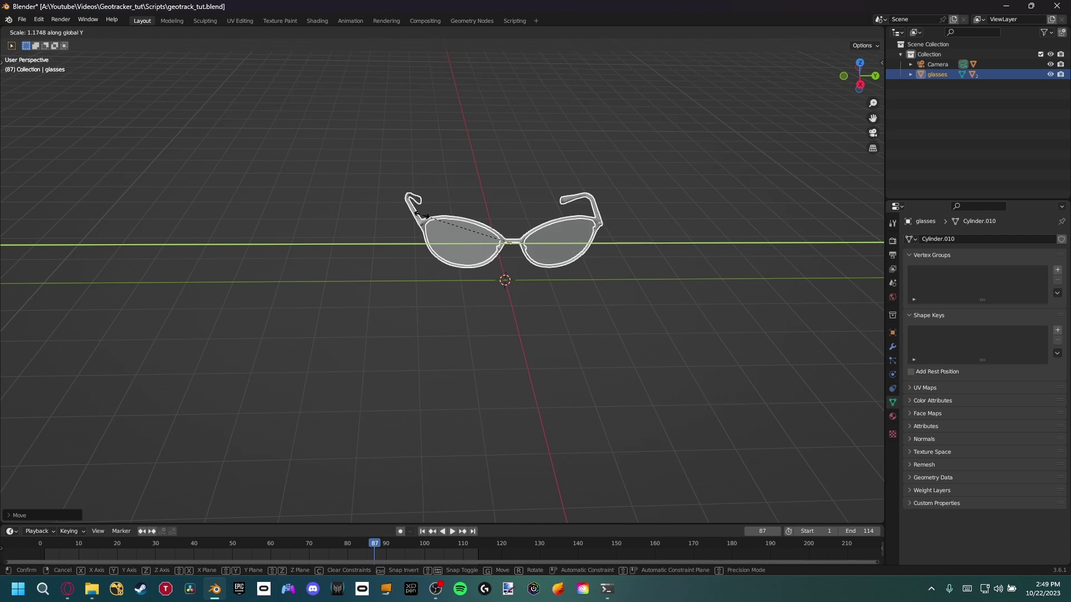
click(420, 215)
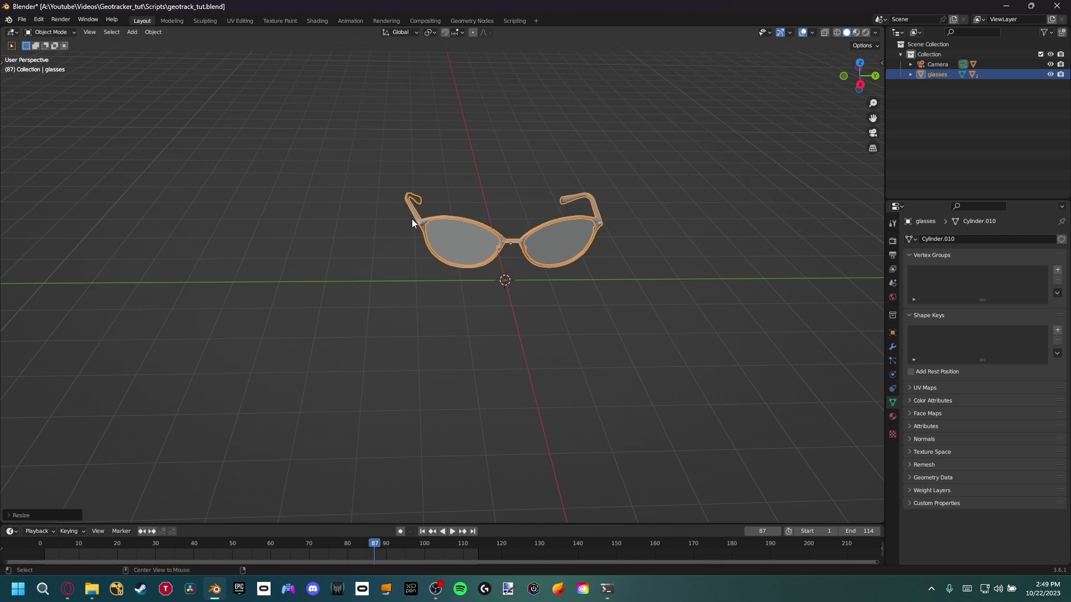
Step: Unhide the head mesh and shift the glasses along X to sit against it
key(alt+h)
middle_drag(411, 219, 524, 230)
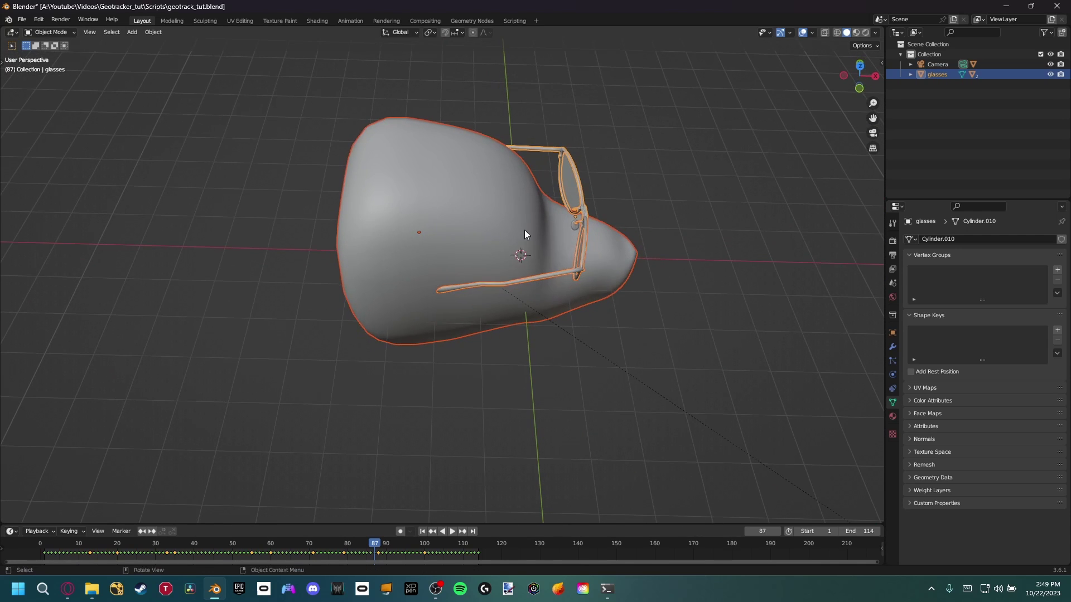
key(g)
key(x)
right_click(517, 227)
drag(567, 189, 574, 196)
key(g)
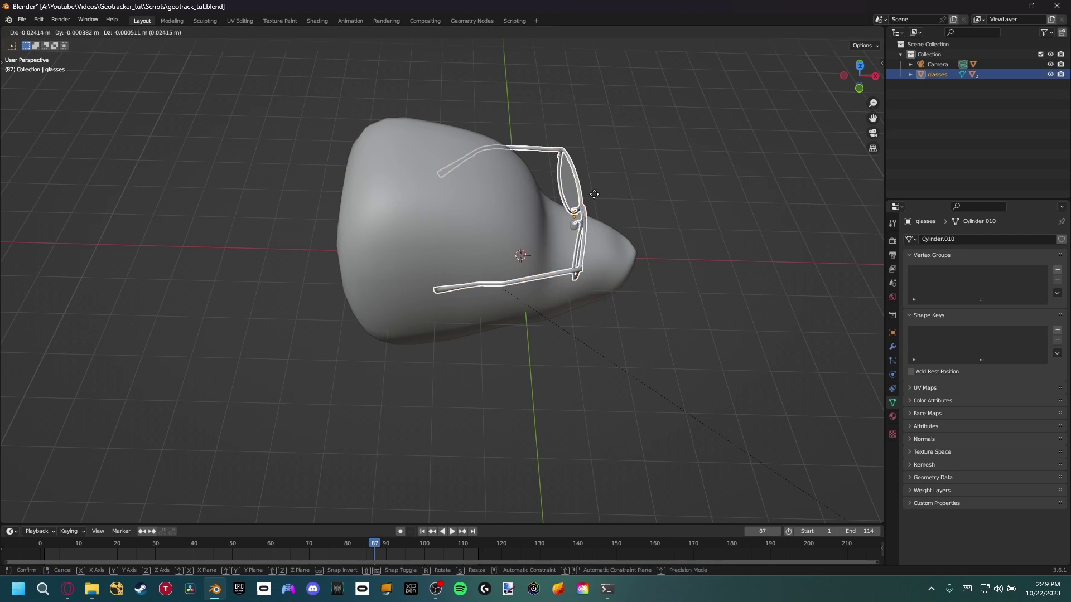
key(x)
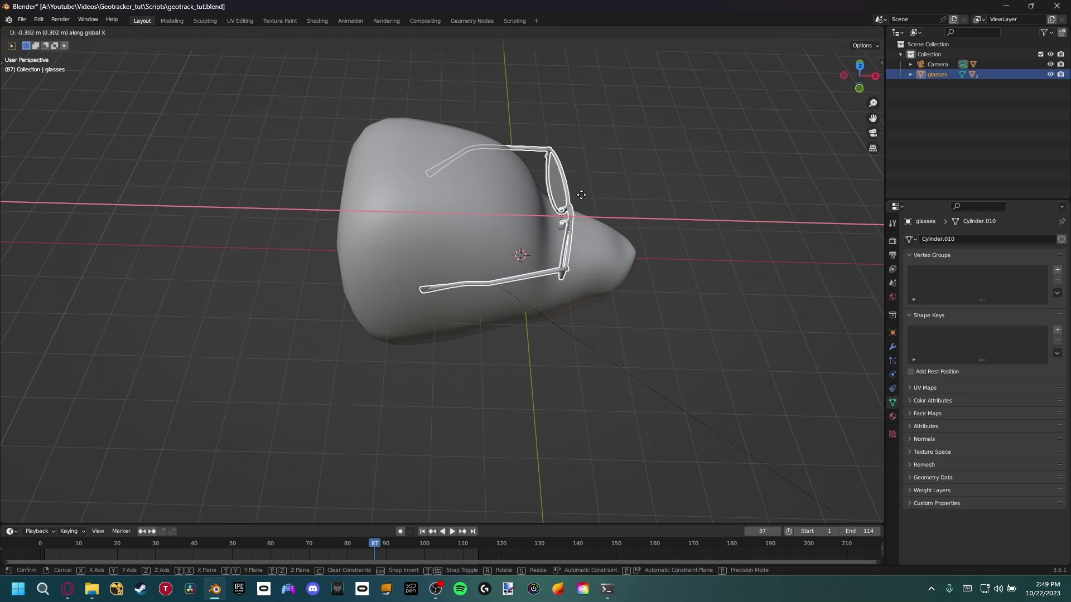
click(574, 205)
Step: Narrow the glasses along Y and check the fit through the camera view
key(s)
key(y)
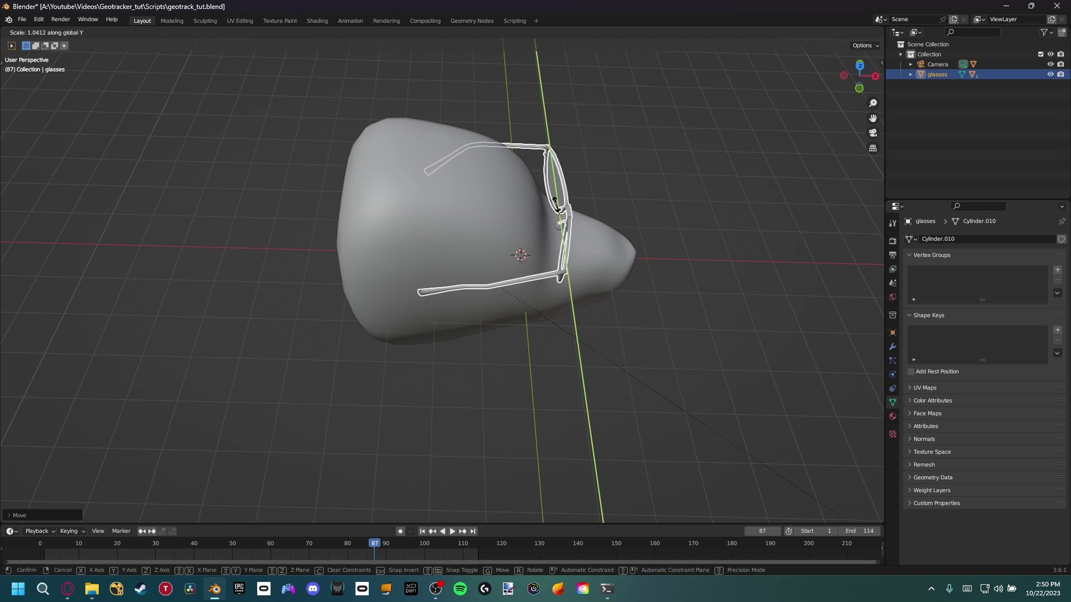
click(559, 206)
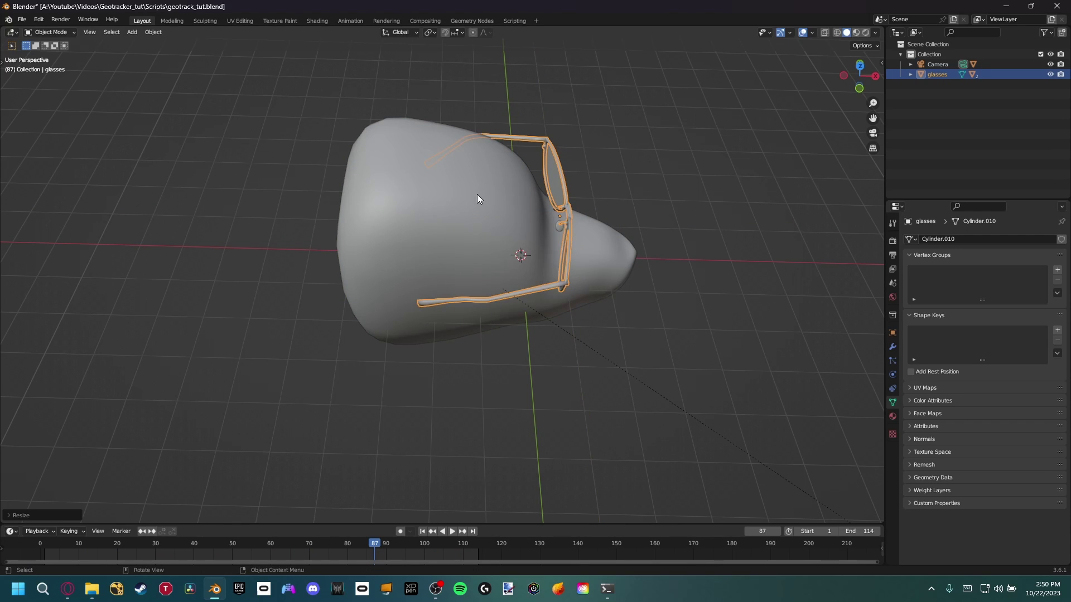
key(KP_0)
scroll(477, 194, up, 2)
shift+middle_drag(473, 222, 511, 247)
click(463, 185)
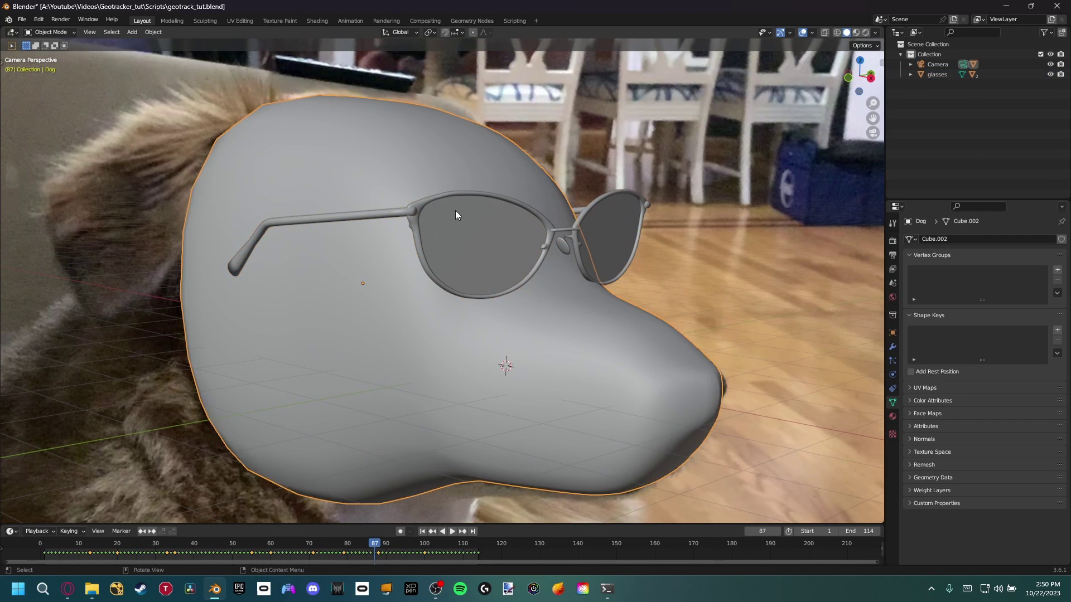
Step: Hide the dog head mesh to show the glasses on the footage and save geotrack_tut.blend
key(h)
scroll(453, 269, down, 4)
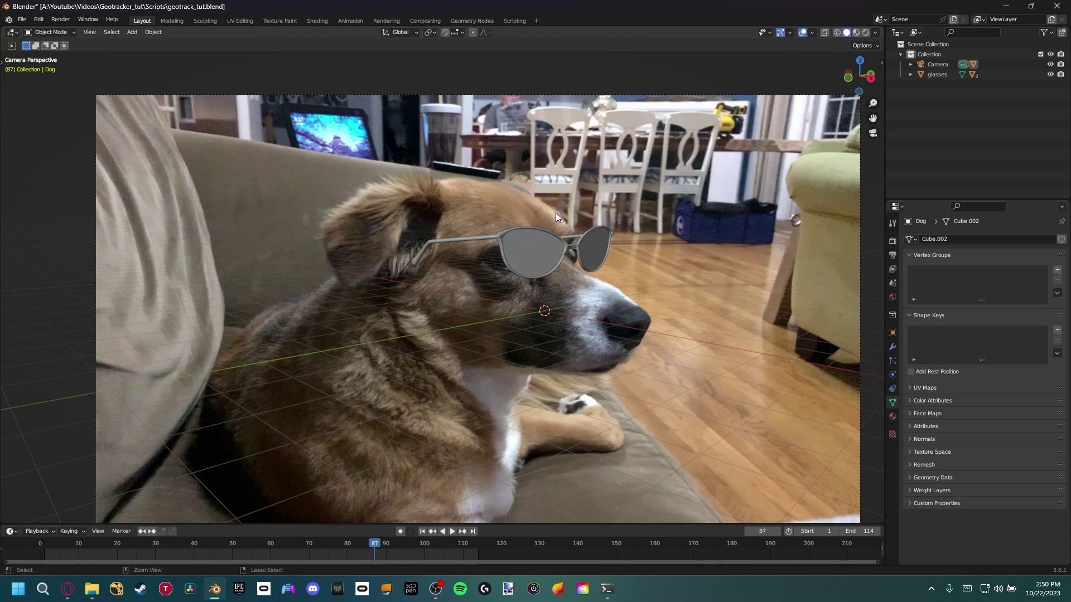
key(ctrl+s)
middle_drag(441, 407, 473, 362)
Step: Unhide the Dog head and parent the glasses to it with Ctrl+P > Object, checking at frame 56
key(alt+h)
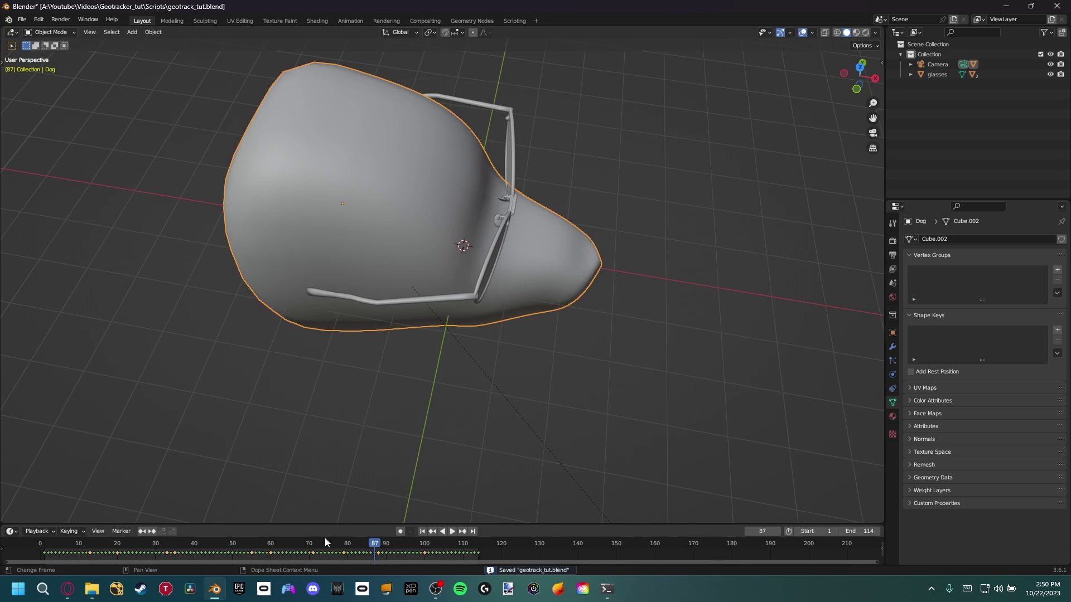
drag(373, 548, 295, 553)
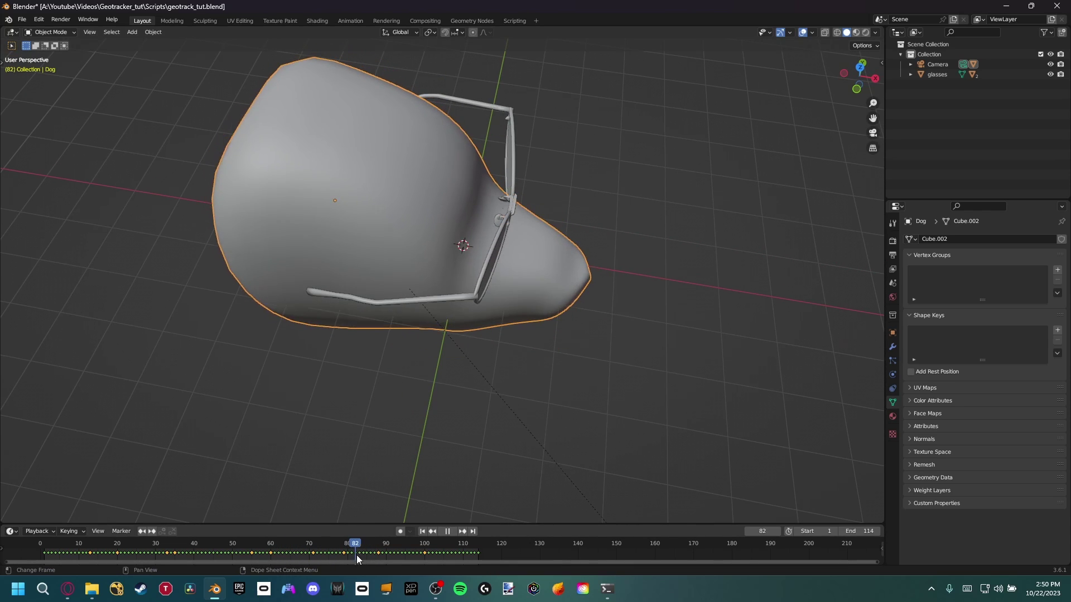
key(space)
shift+middle_drag(548, 302, 625, 385)
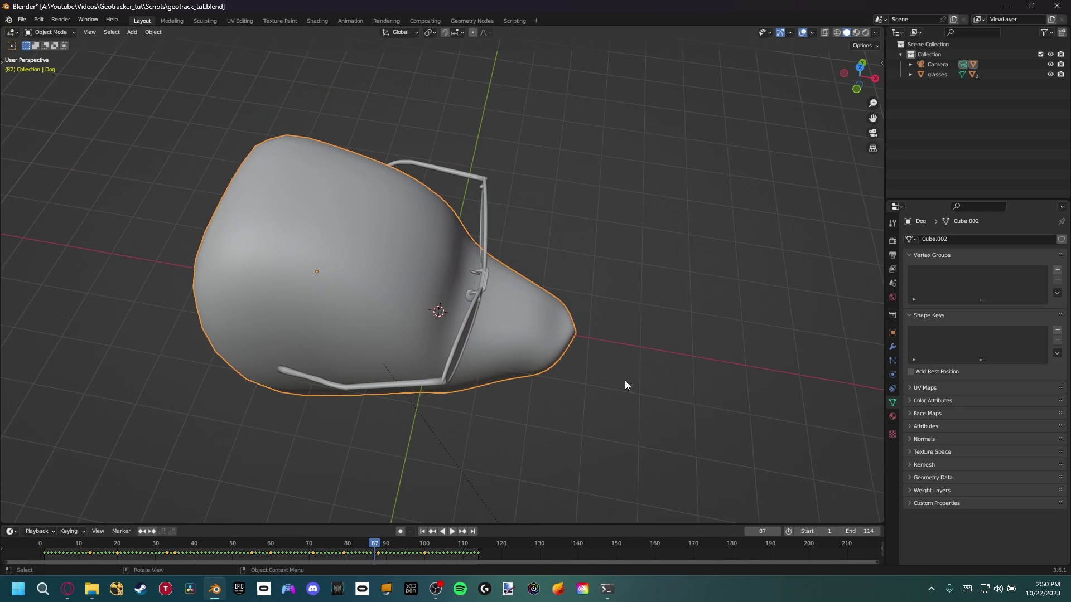
scroll(430, 230, up, 2)
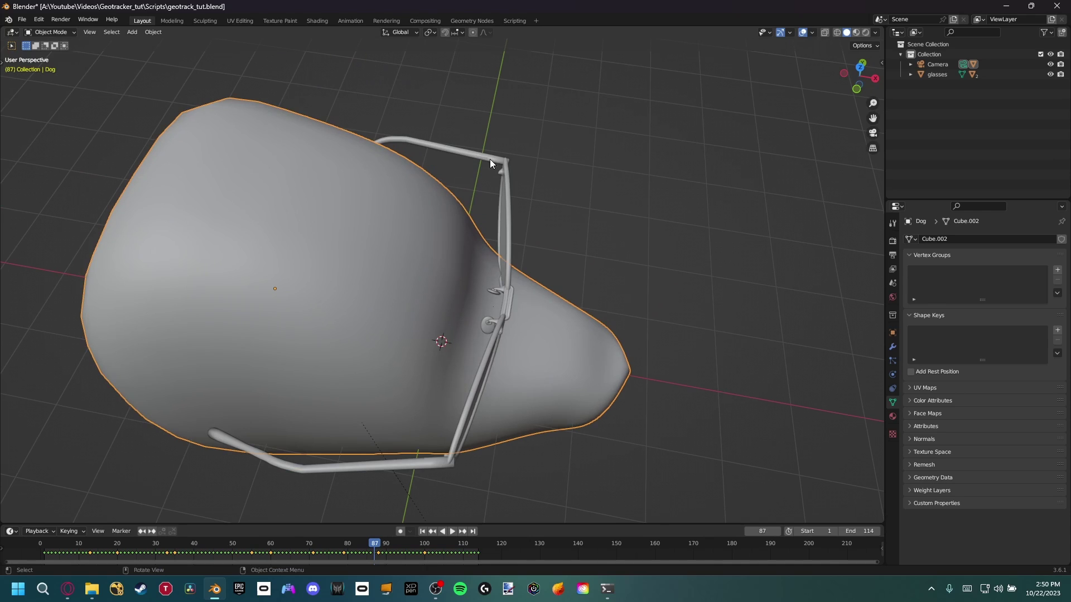
click(468, 150)
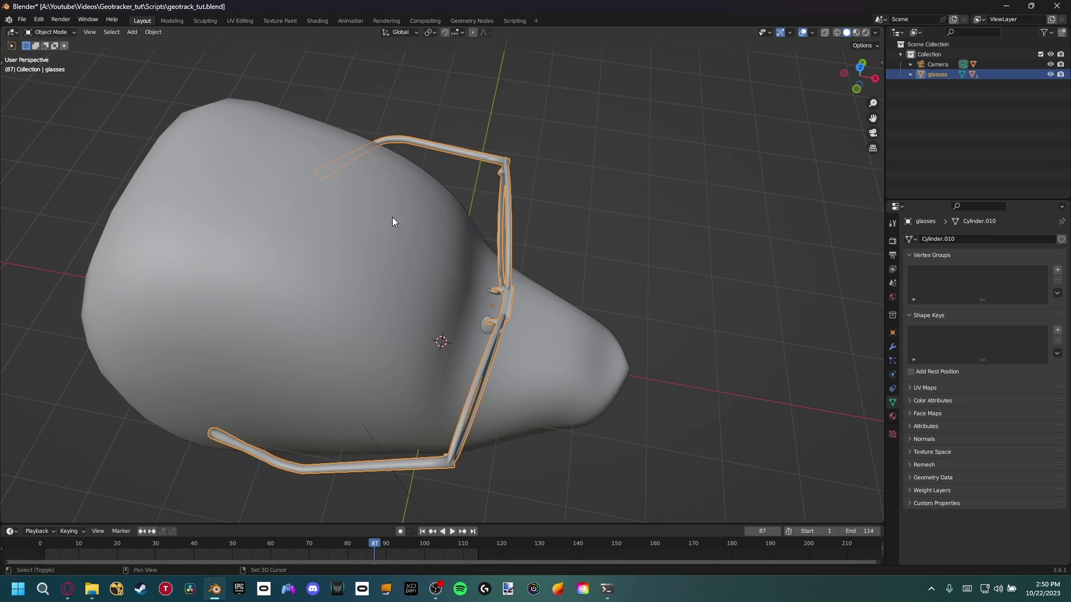
shift+click(291, 233)
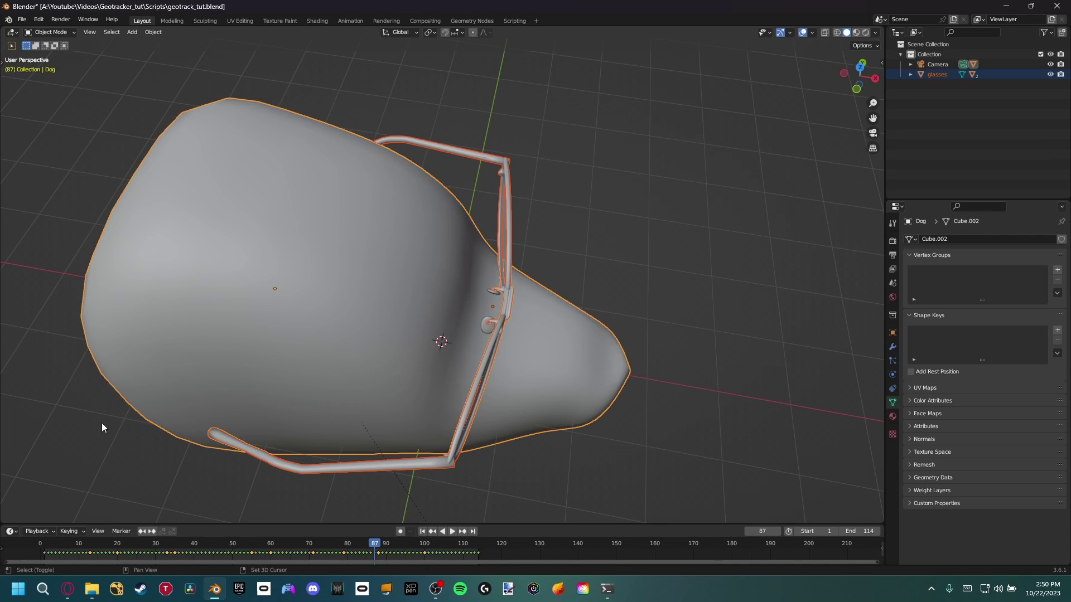
key(ctrl+p)
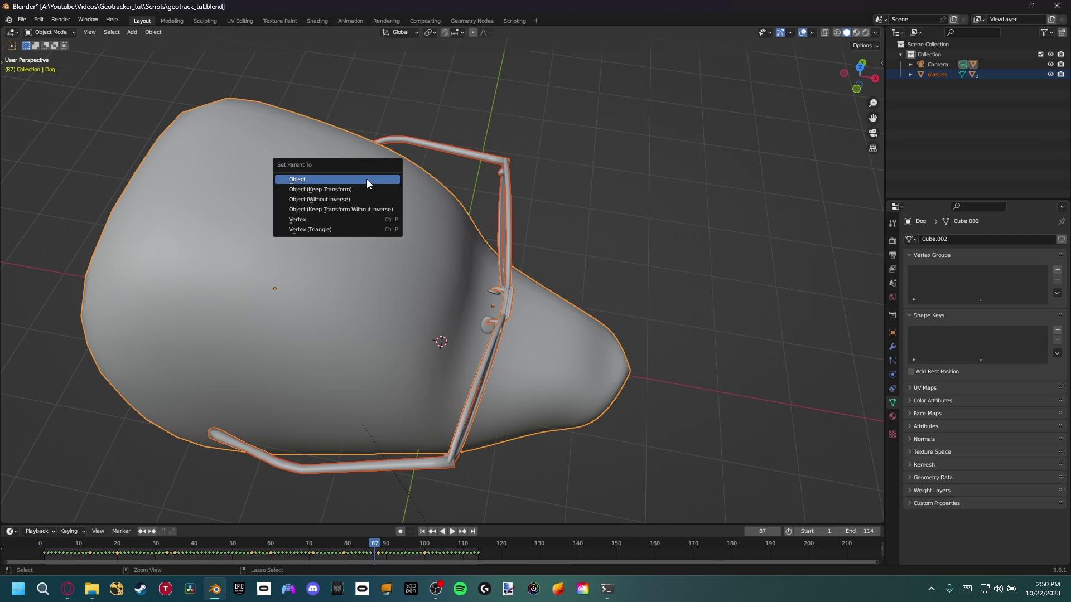
click(367, 179)
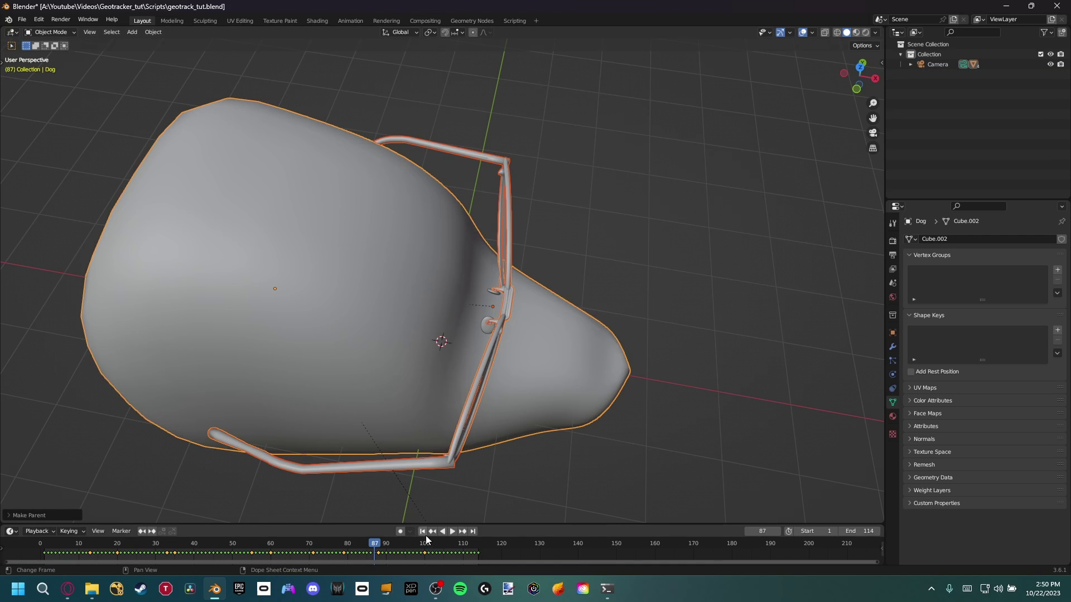
drag(373, 549, 302, 542)
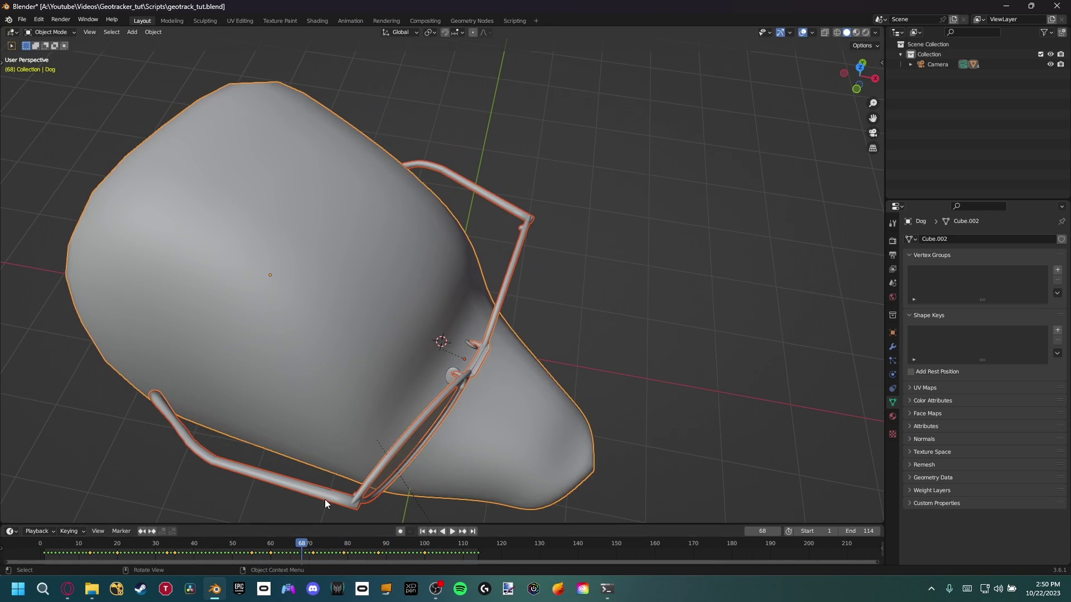
key(KP_0)
Step: Hide the Dog head and play the animation from frame 23 to watch the glasses follow
click(494, 214)
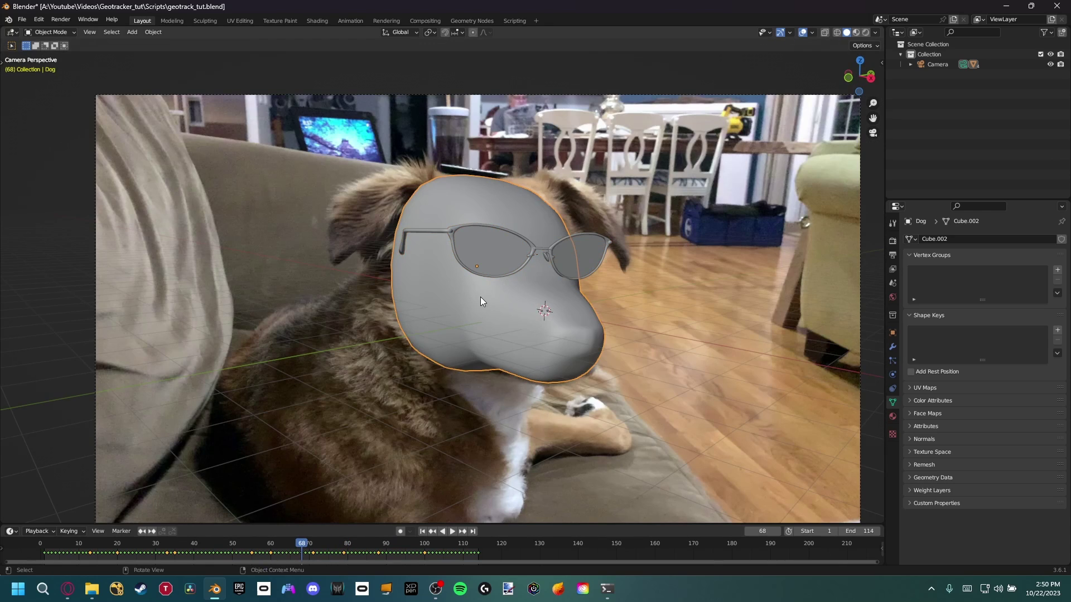
scroll(460, 265, up, 5)
key(h)
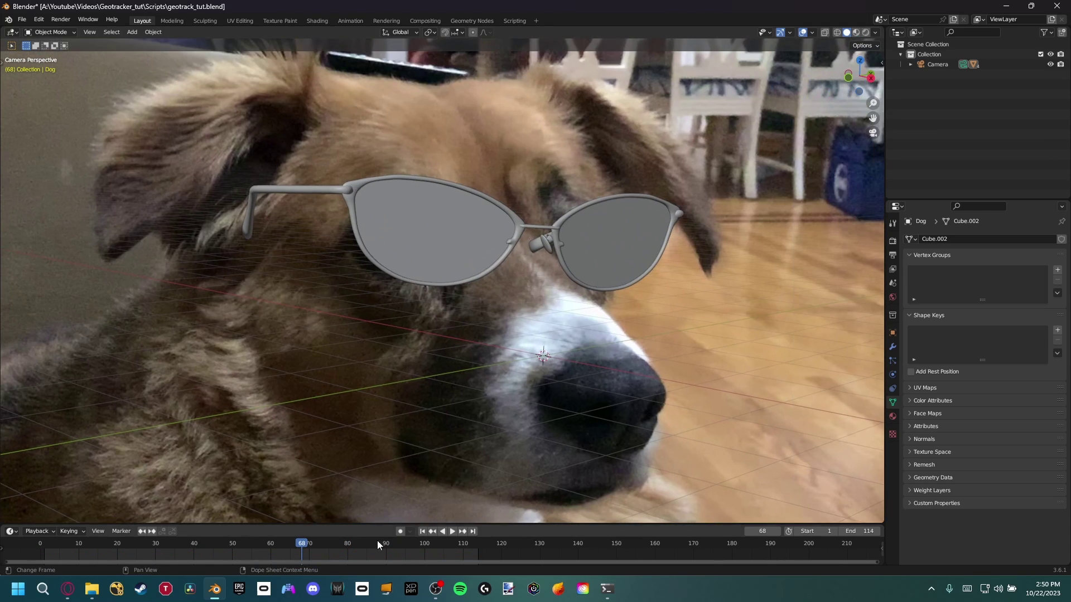
drag(297, 542, 129, 558)
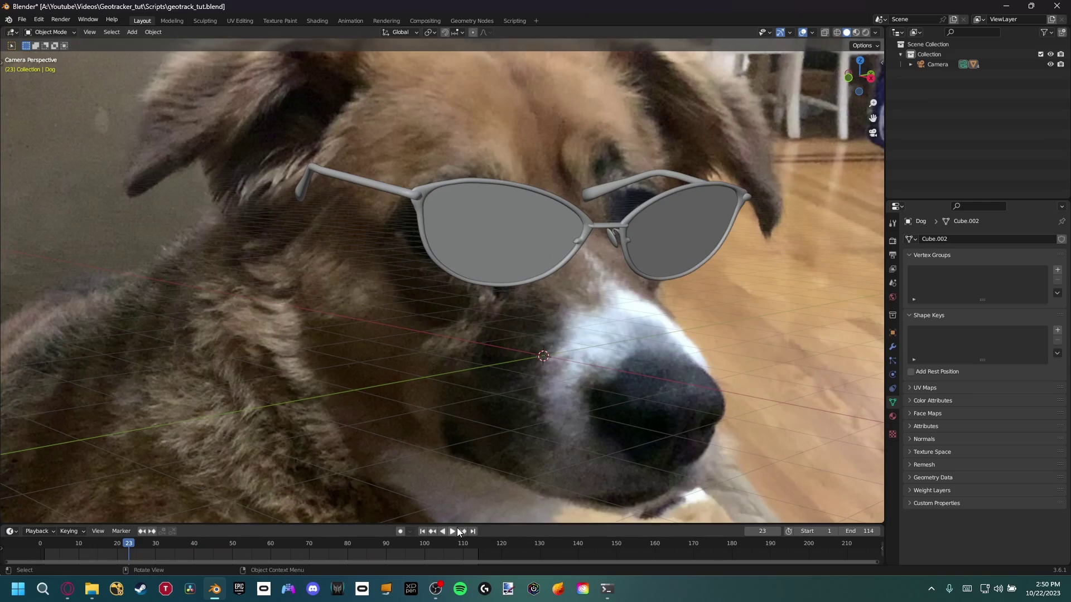
click(457, 530)
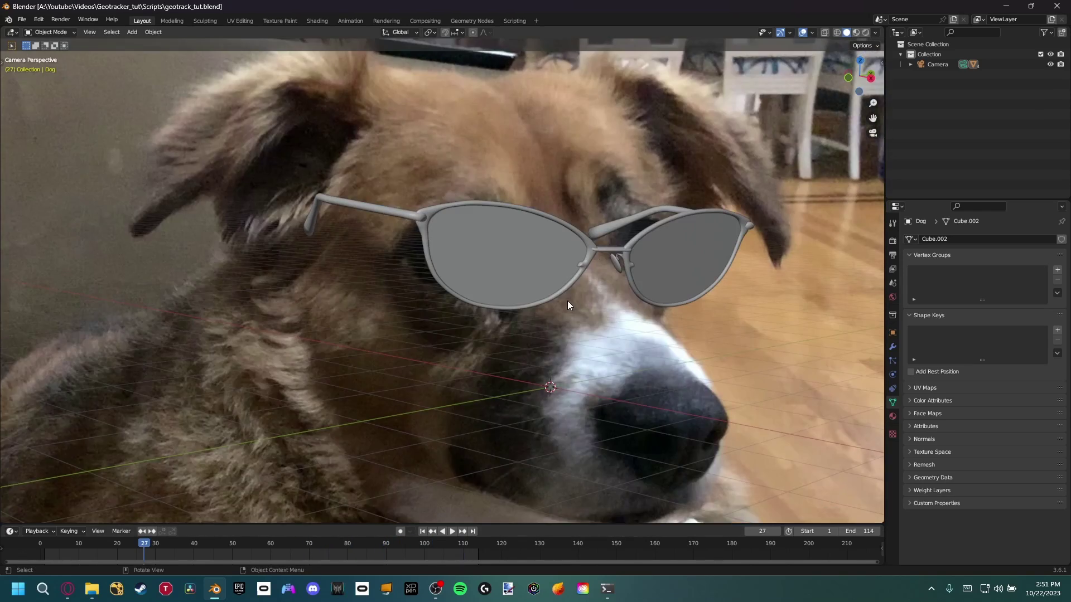
scroll(558, 287, down, 1)
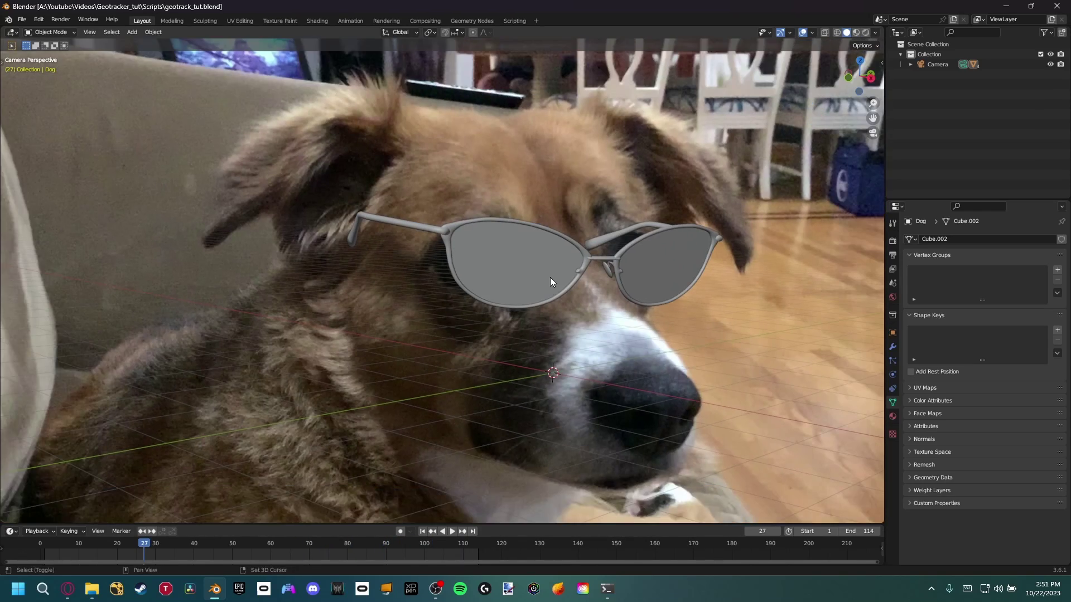
shift+middle_drag(550, 276, 526, 323)
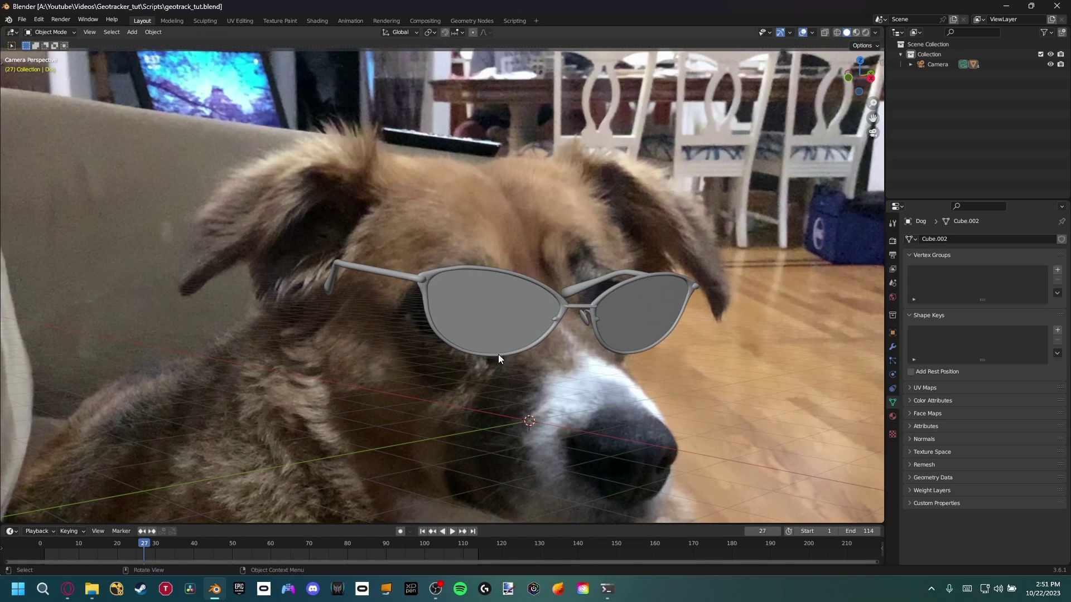
shift+middle_drag(499, 359, 478, 311)
Step: Switch the viewport to Rendered shading
key(z)
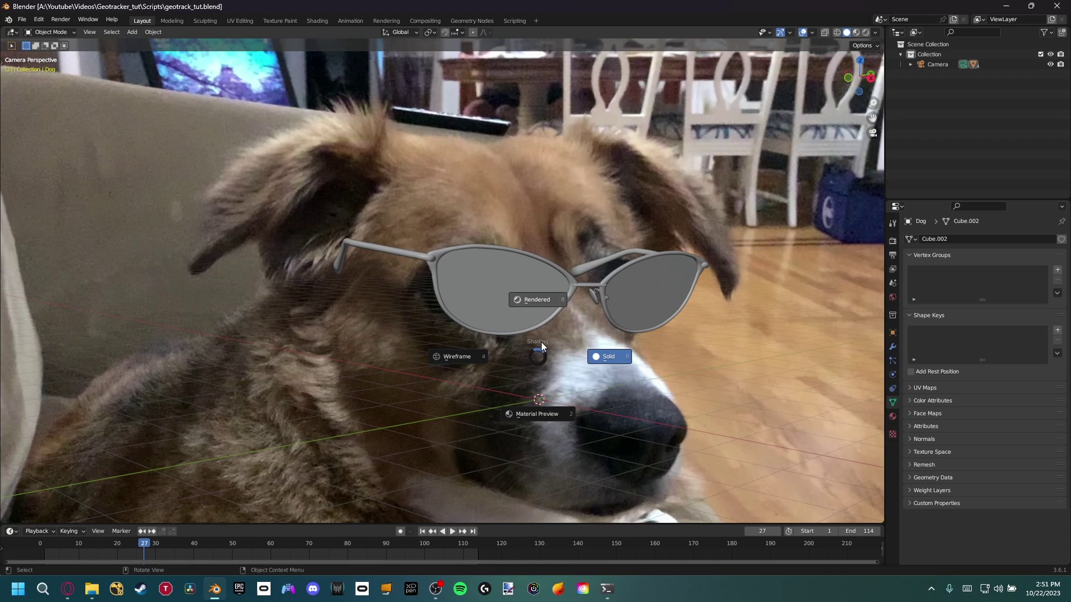
click(551, 299)
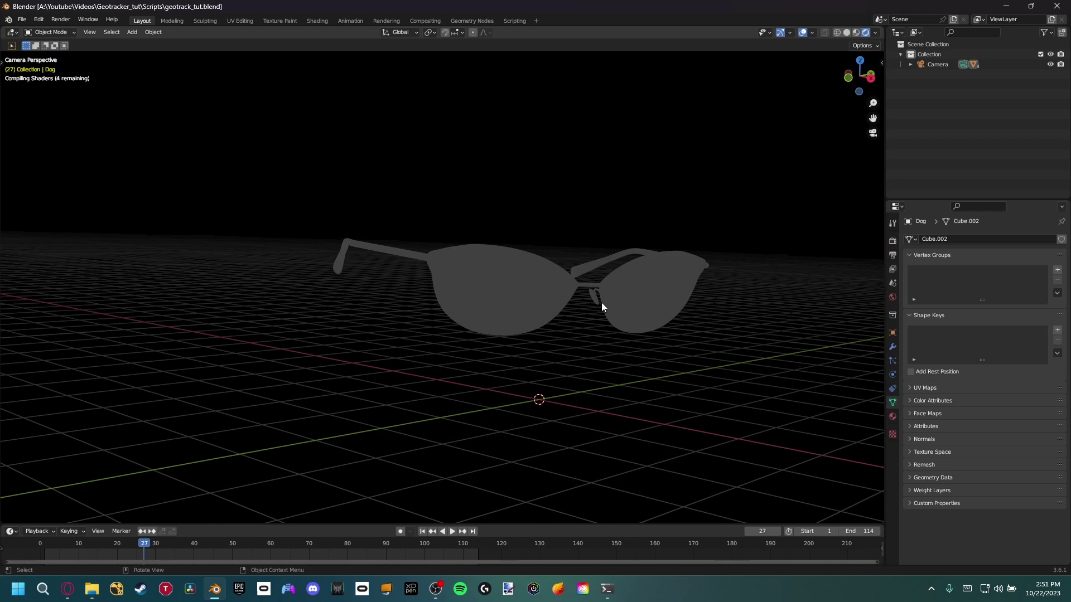
scroll(601, 302, down, 1)
shift+middle_drag(543, 311, 519, 313)
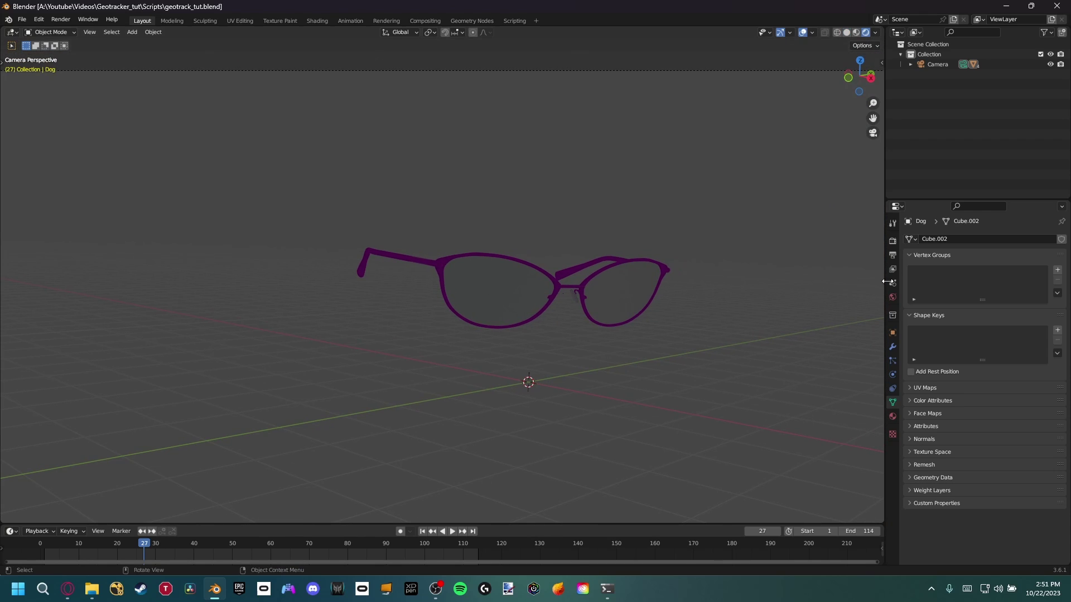
Step: Set the render engine to Cycles using GPU Compute
click(893, 244)
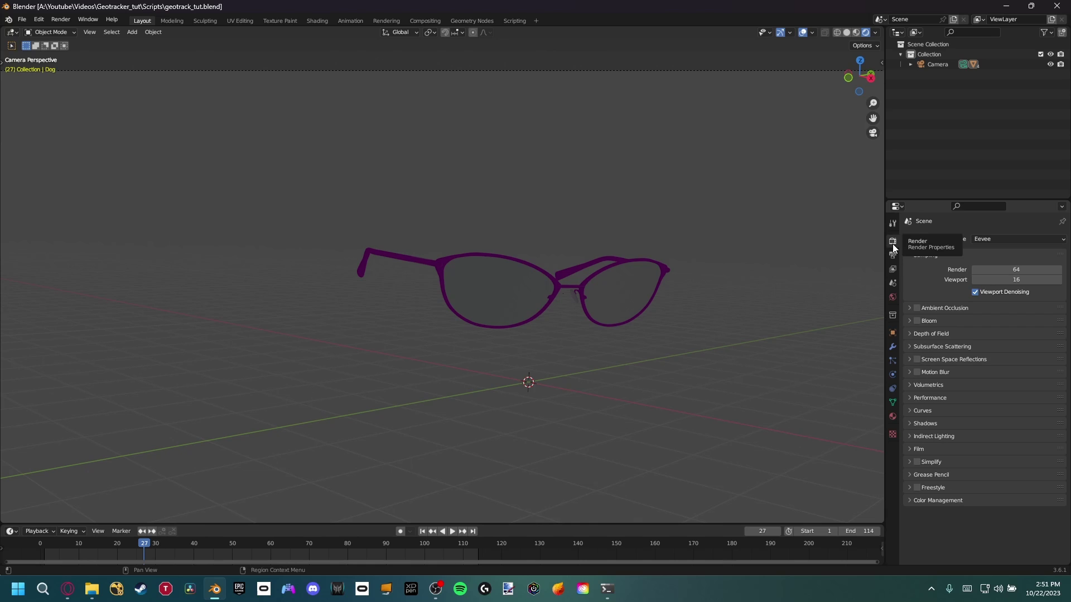
click(989, 239)
click(982, 271)
click(1001, 263)
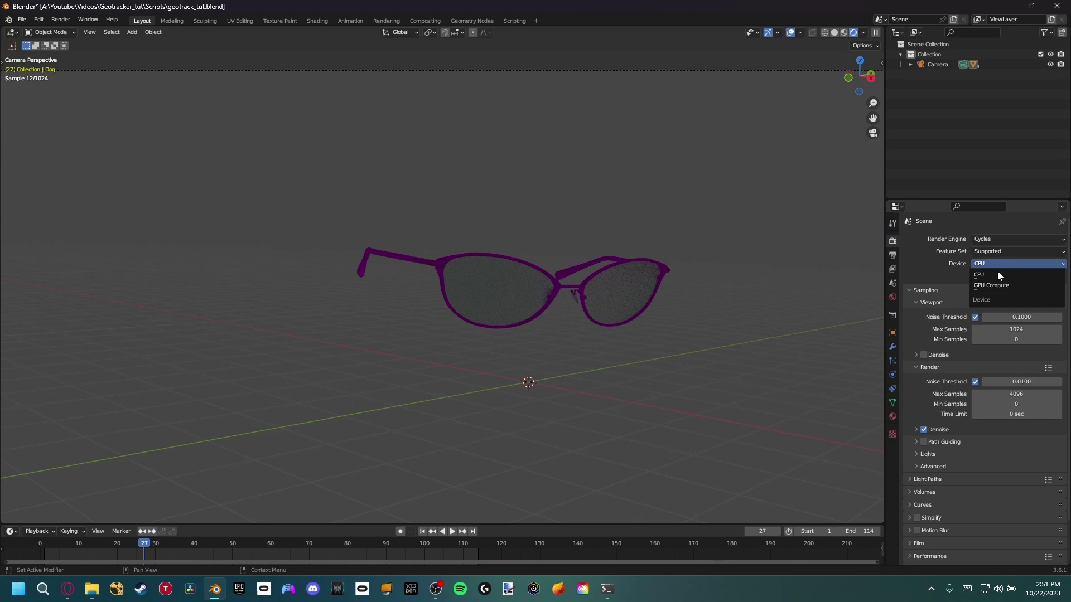
click(988, 285)
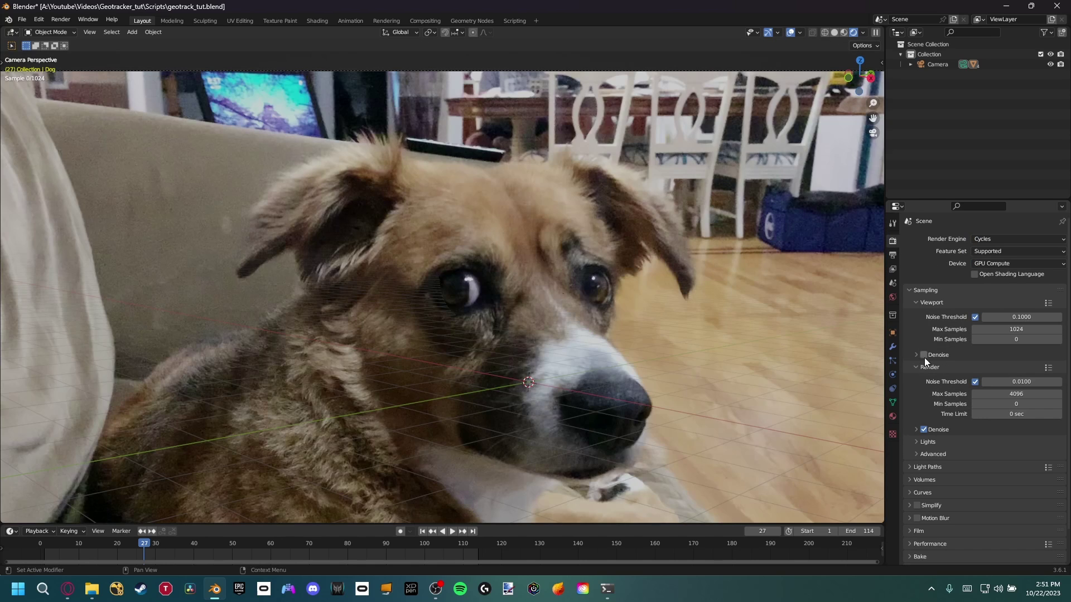
Step: Enable viewport denoising with 64 max samples; disable render denoising with 256 max samples
click(924, 356)
click(994, 328)
text(64)
key(Return)
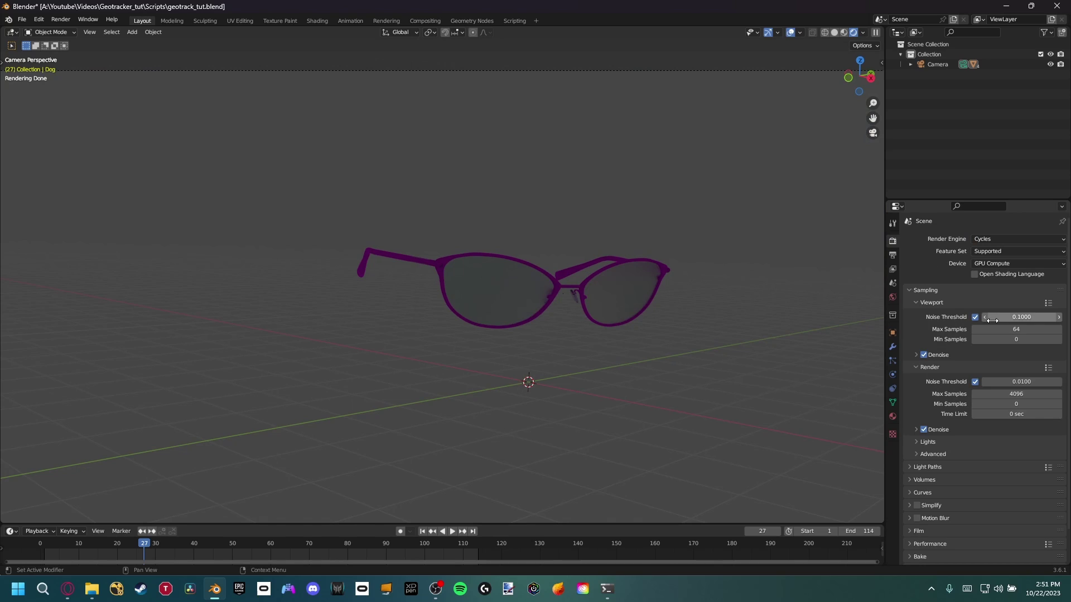
click(923, 431)
click(996, 393)
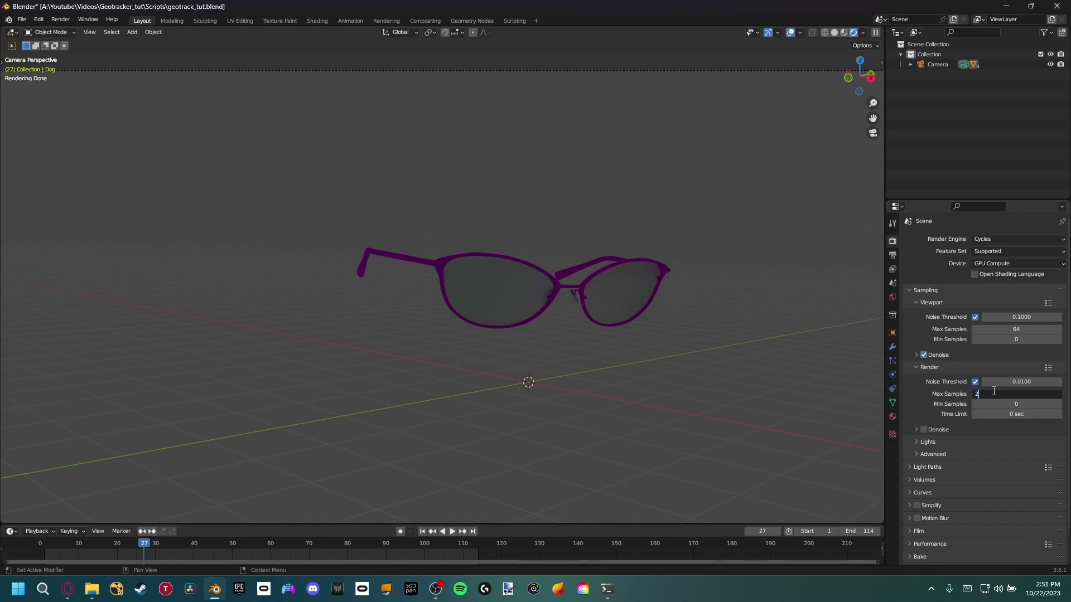
key(Return)
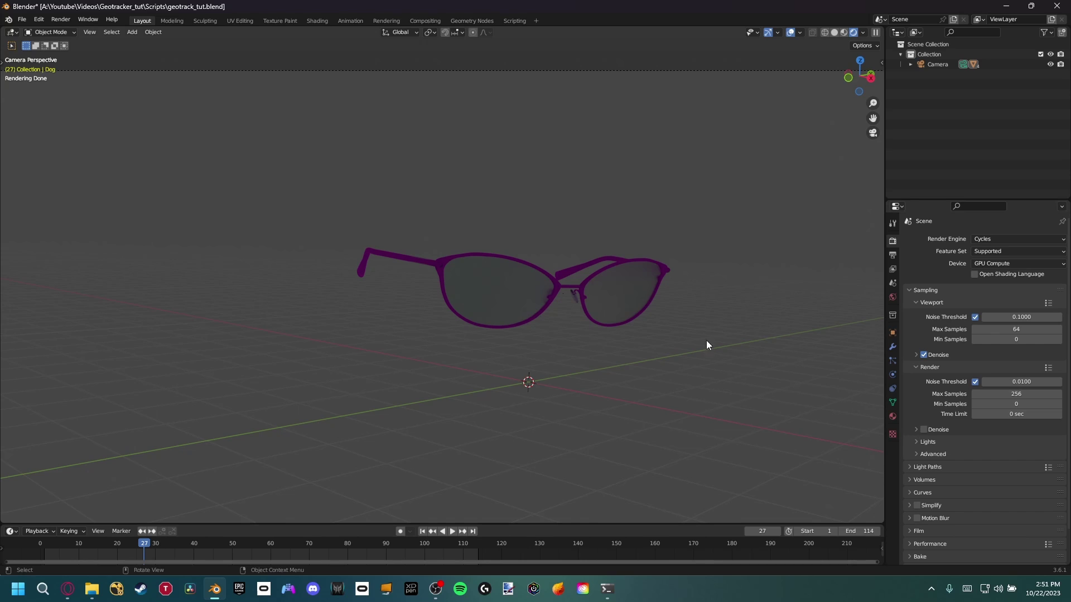
Step: Select the glasses and split the viewport into two views
scroll(493, 278, up, 2)
click(420, 263)
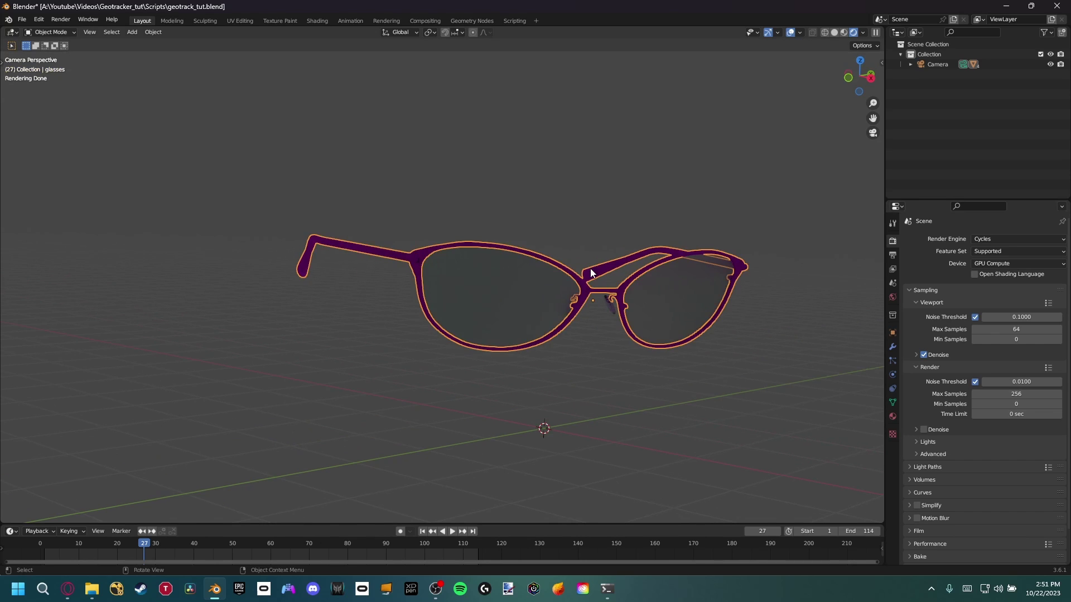
scroll(594, 283, down, 4)
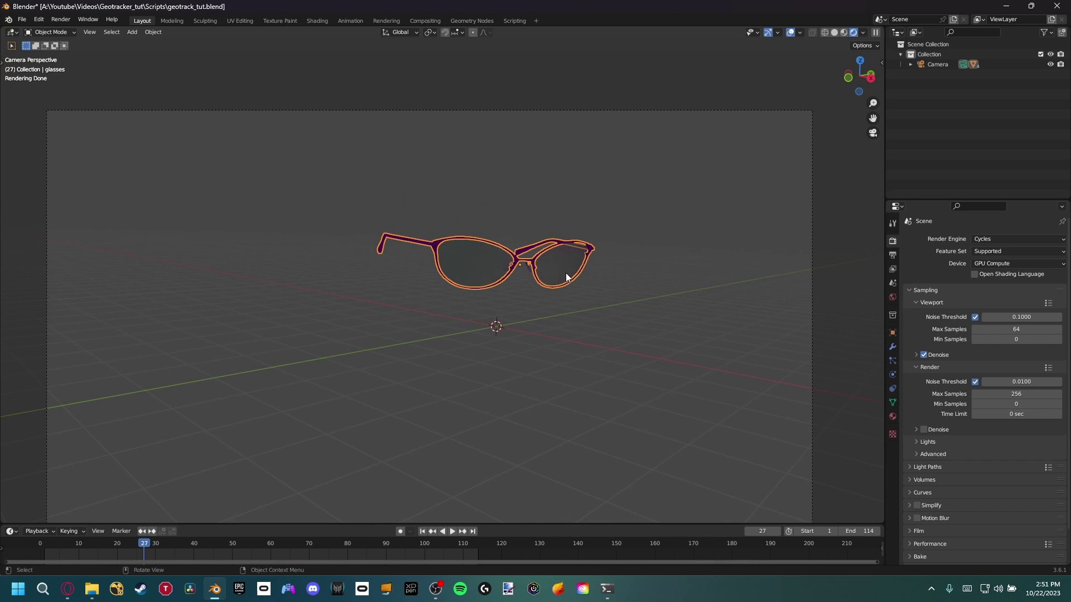
scroll(558, 271, up, 2)
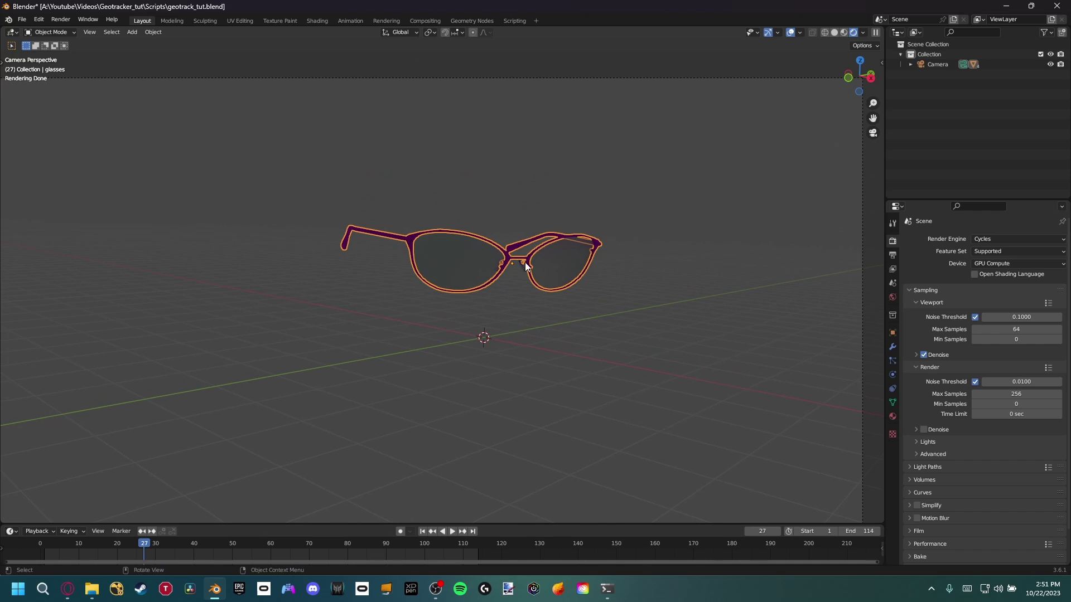
scroll(554, 222, up, 4)
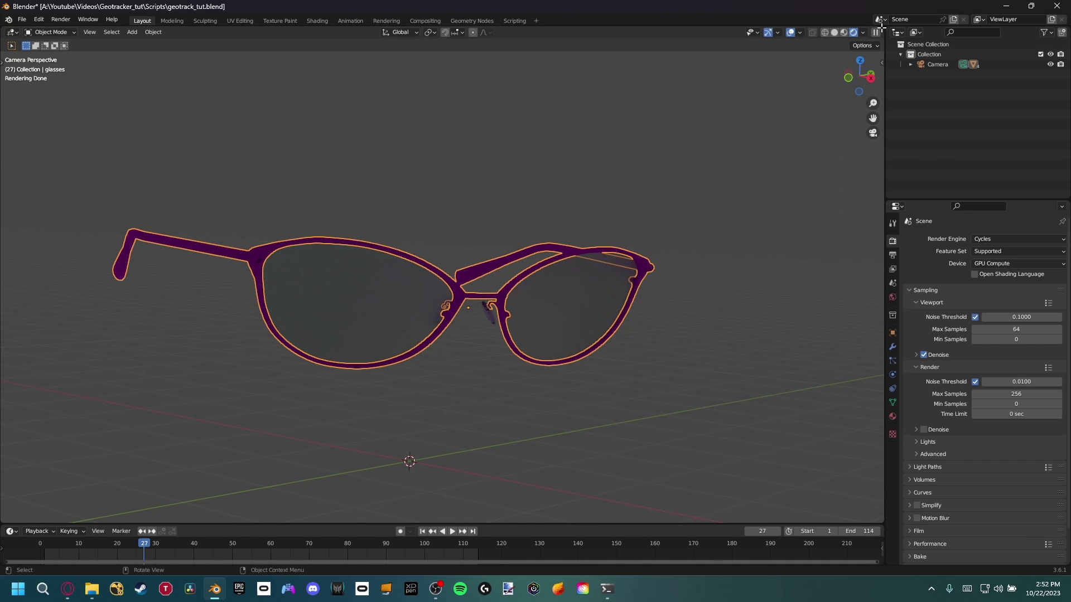
drag(871, 29, 581, 32)
Step: Turn the right view into the Shader Editor and select the Base Color image texture node
click(582, 32)
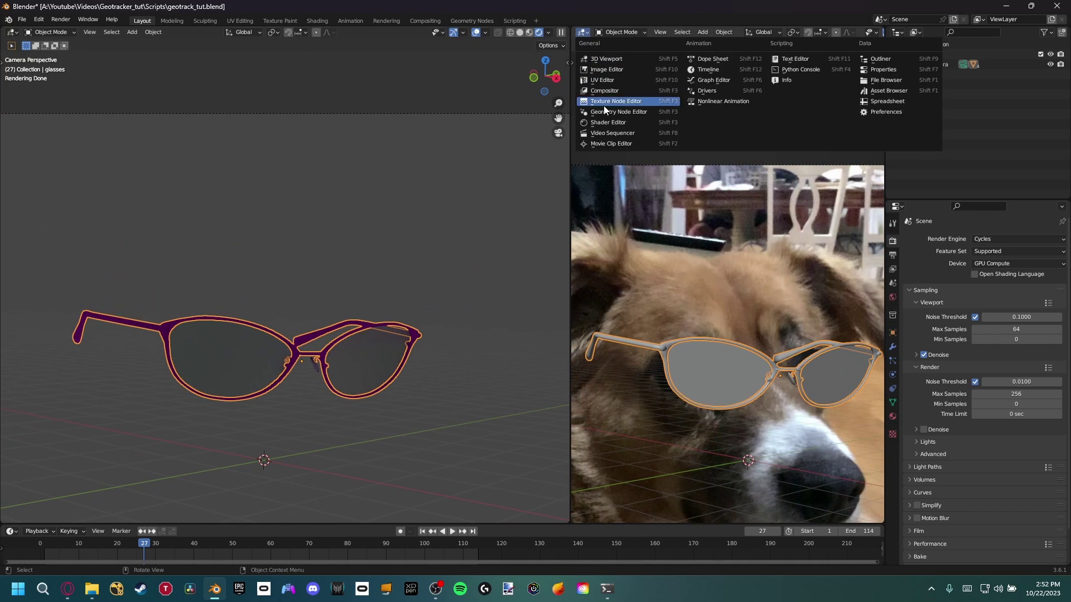
click(604, 124)
scroll(697, 223, up, 3)
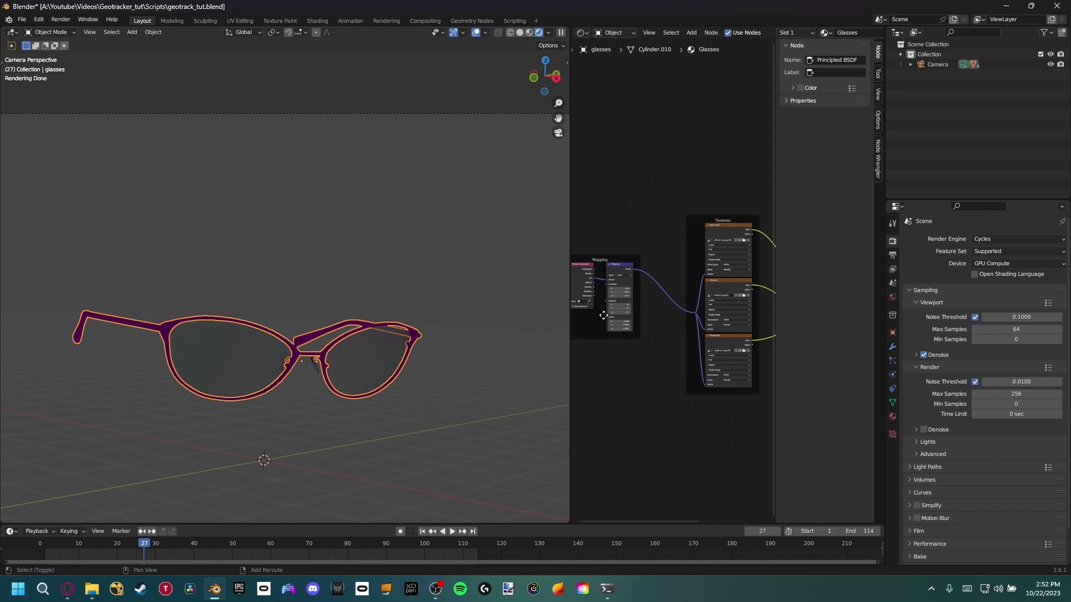
middle_drag(633, 289, 702, 313)
scroll(660, 279, up, 7)
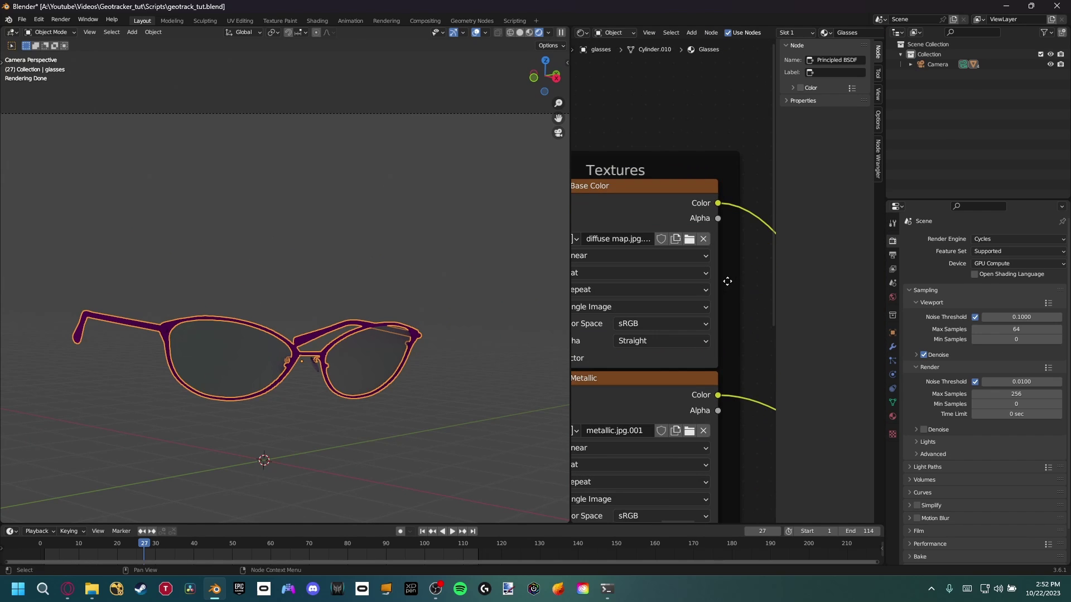
click(700, 211)
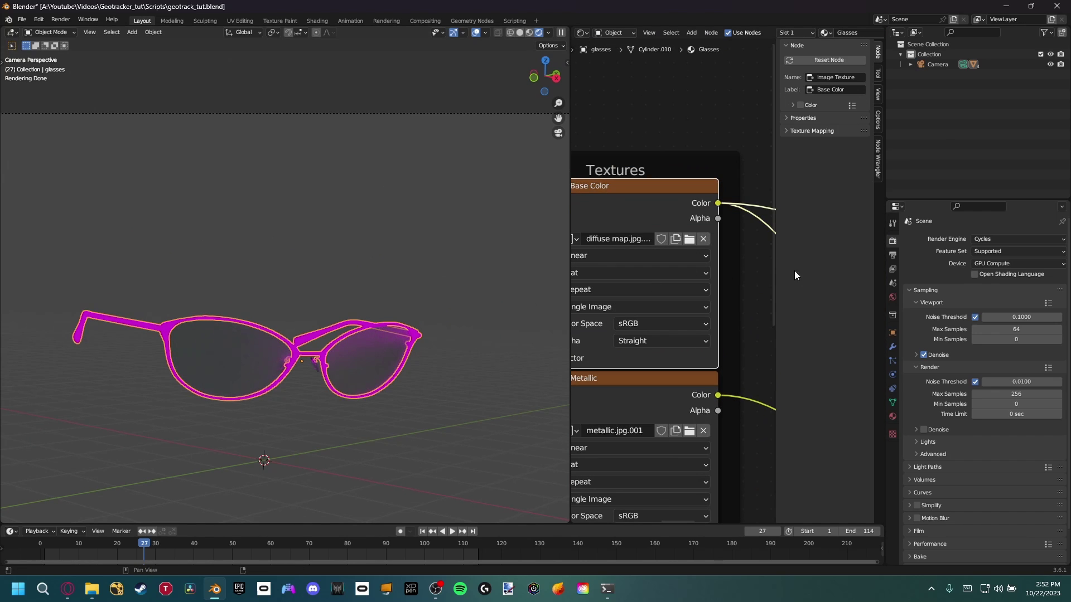
Step: Load diffuse_map.jpg into the Base Color image texture node
click(690, 240)
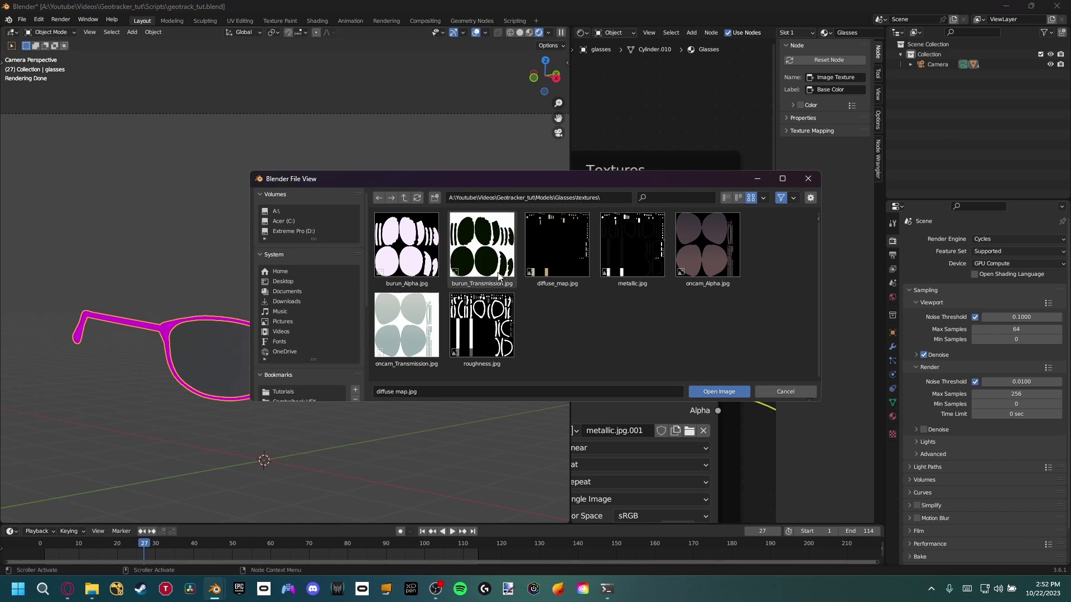
drag(692, 184, 712, 330)
drag(614, 321, 599, 158)
click(555, 246)
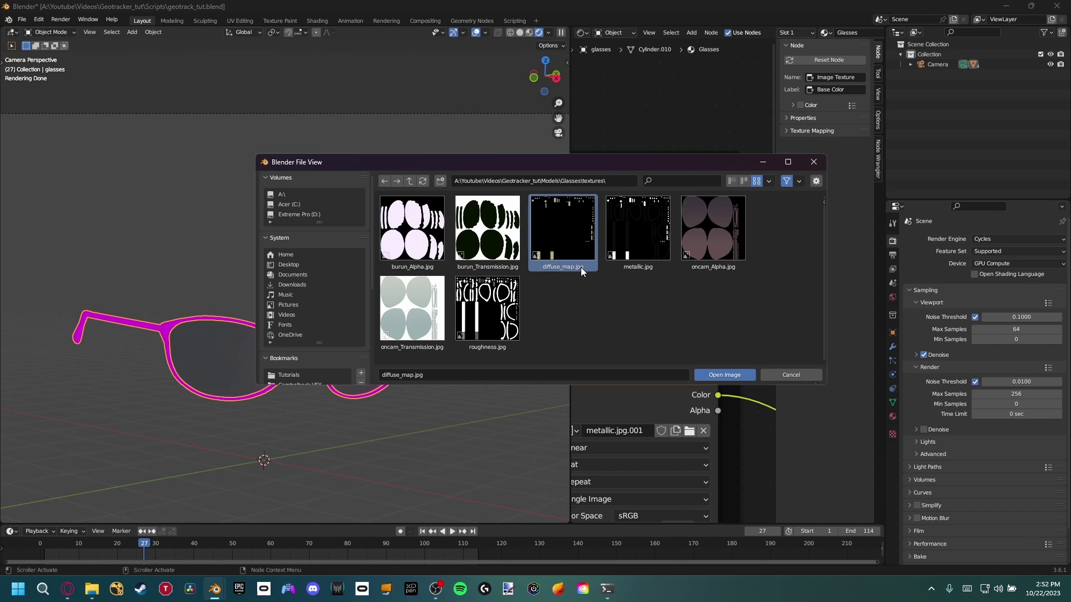
click(731, 374)
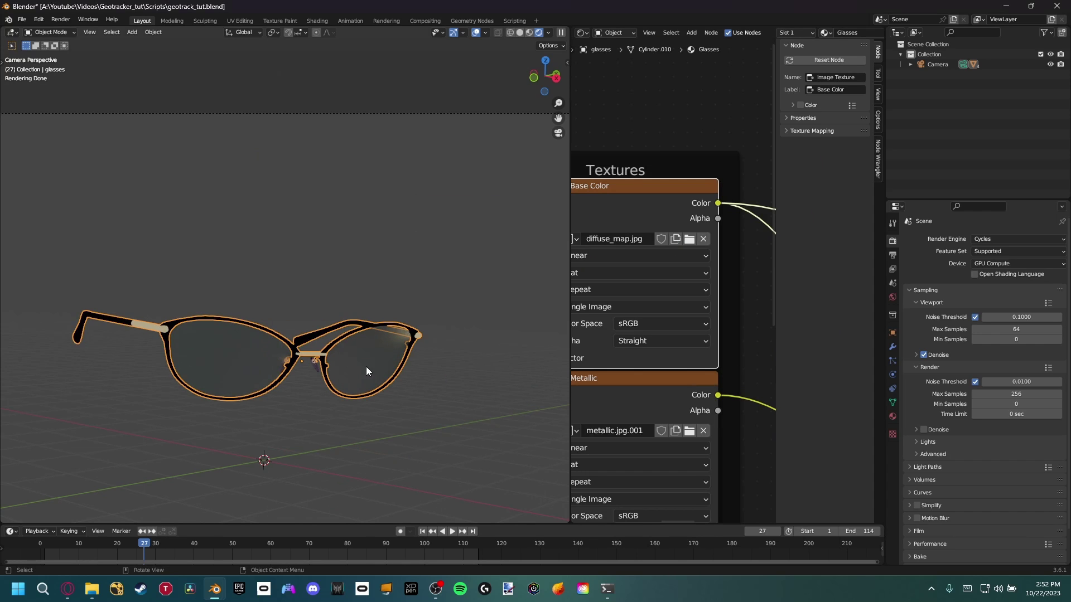
Step: Select the nose pads and bring their two image texture nodes into view
scroll(748, 275, down, 5)
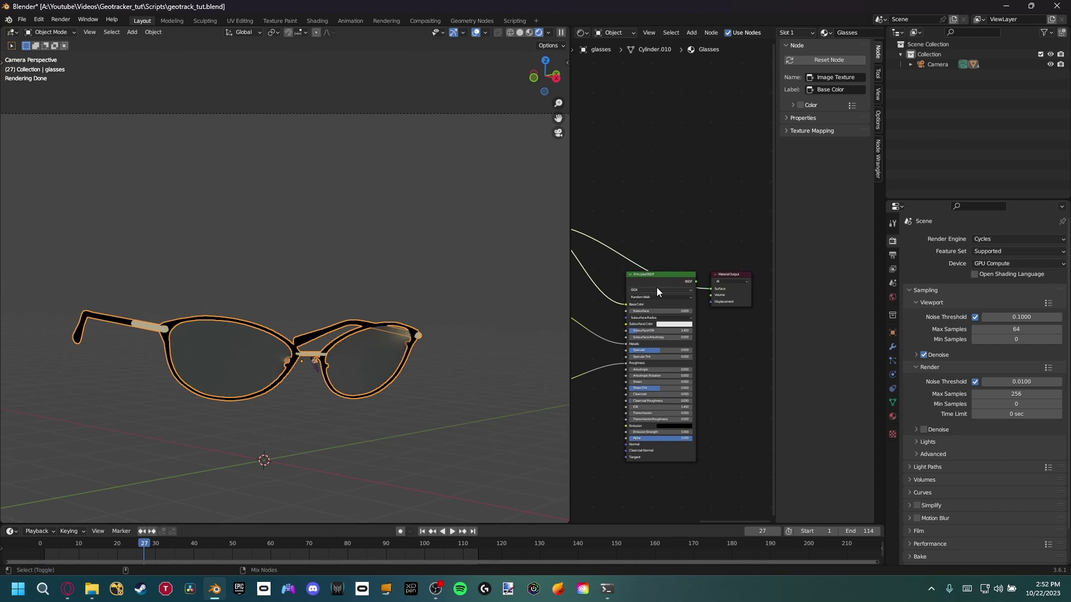
click(660, 277)
scroll(257, 363, up, 3)
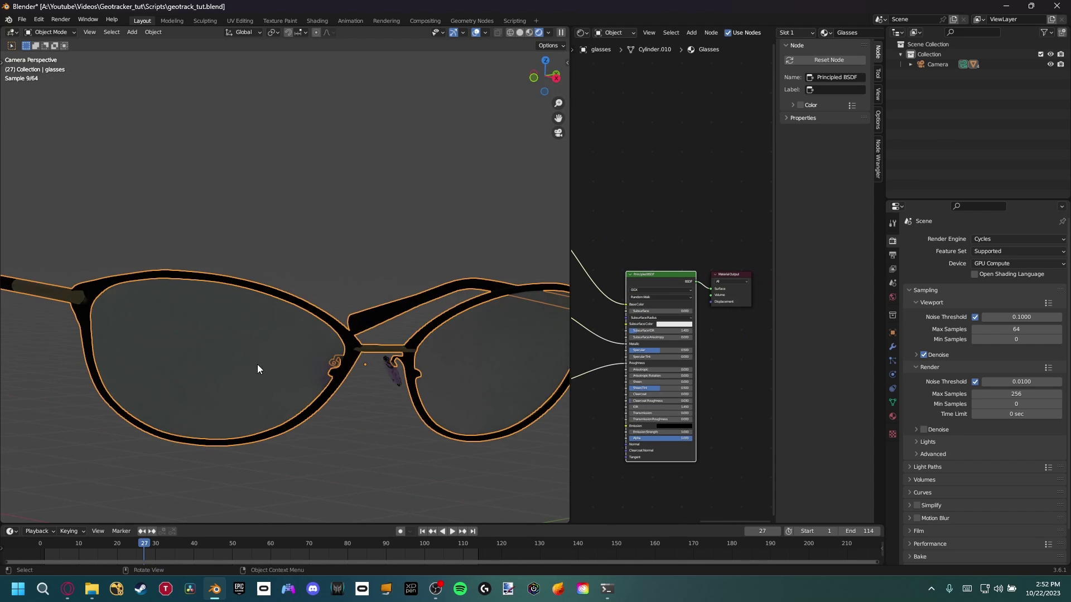
click(397, 374)
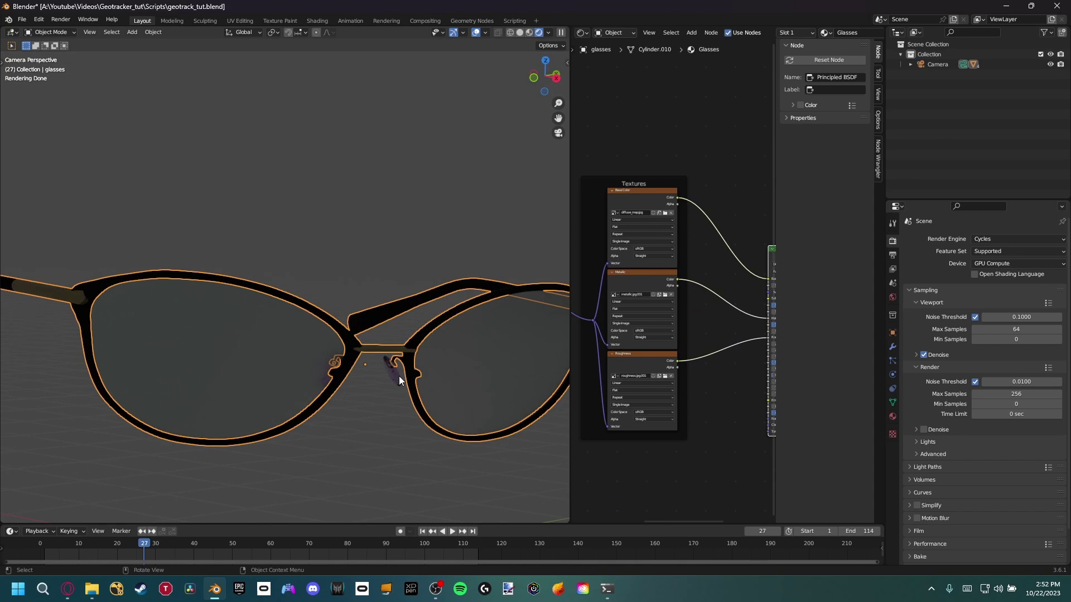
middle_drag(731, 339, 778, 338)
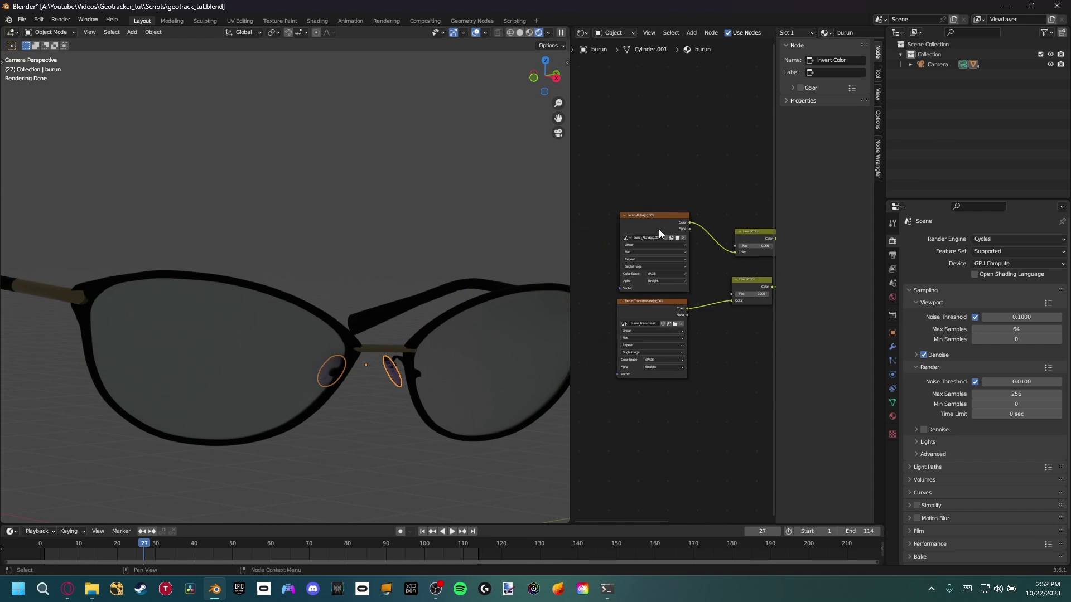
Step: Load oncam_Alpha.jpg into the nose pads' first image texture node
scroll(658, 230, up, 6)
click(688, 246)
click(685, 283)
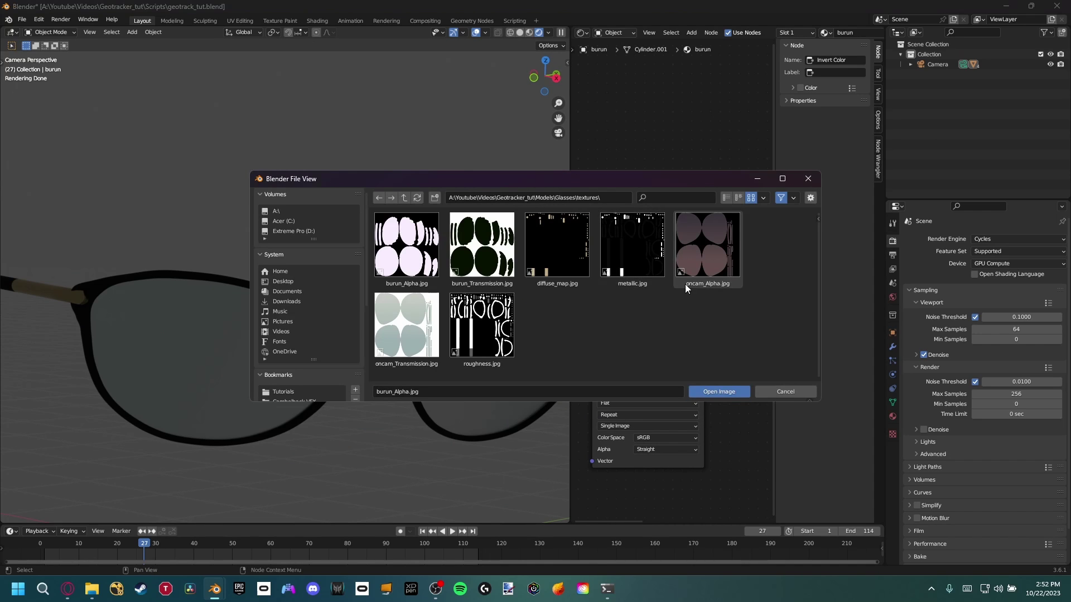
click(734, 390)
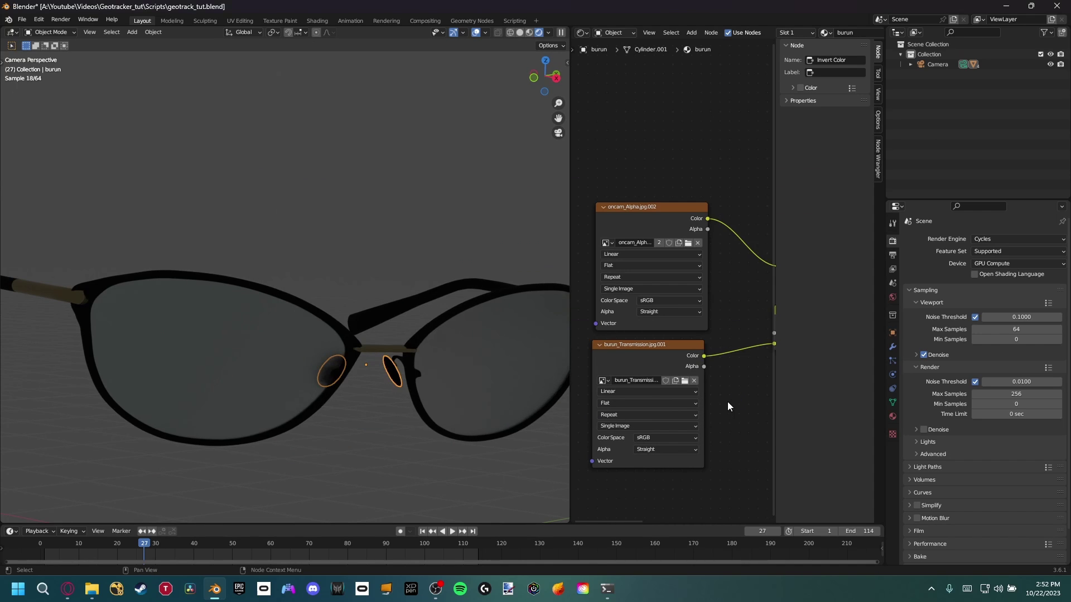
Step: Load burun_Transmission.jpg into the second image texture node, then select the Glass BSDF node
shift+middle_drag(722, 357, 697, 332)
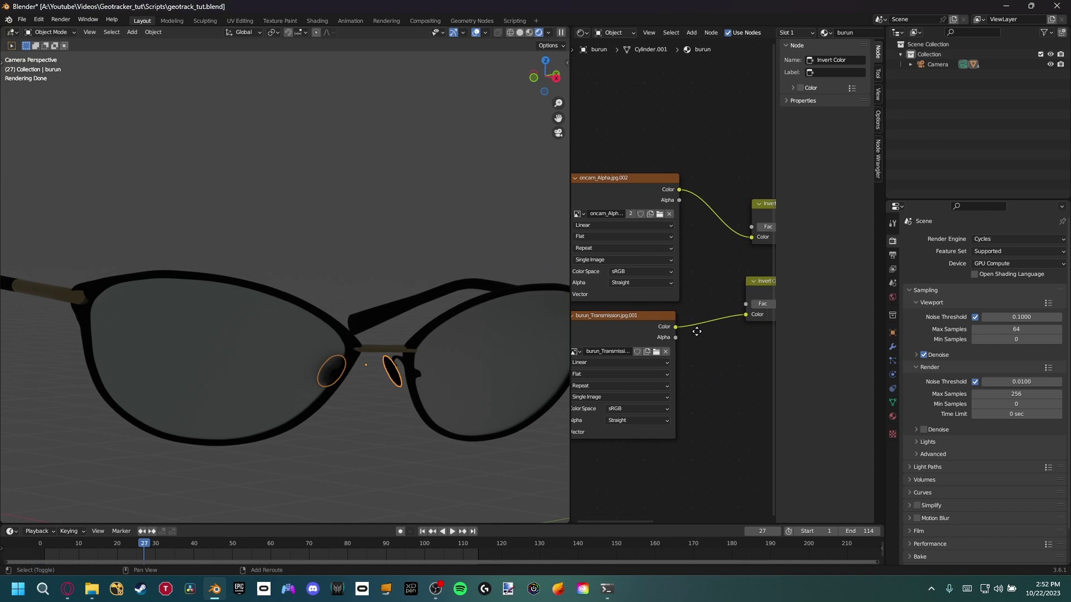
click(656, 353)
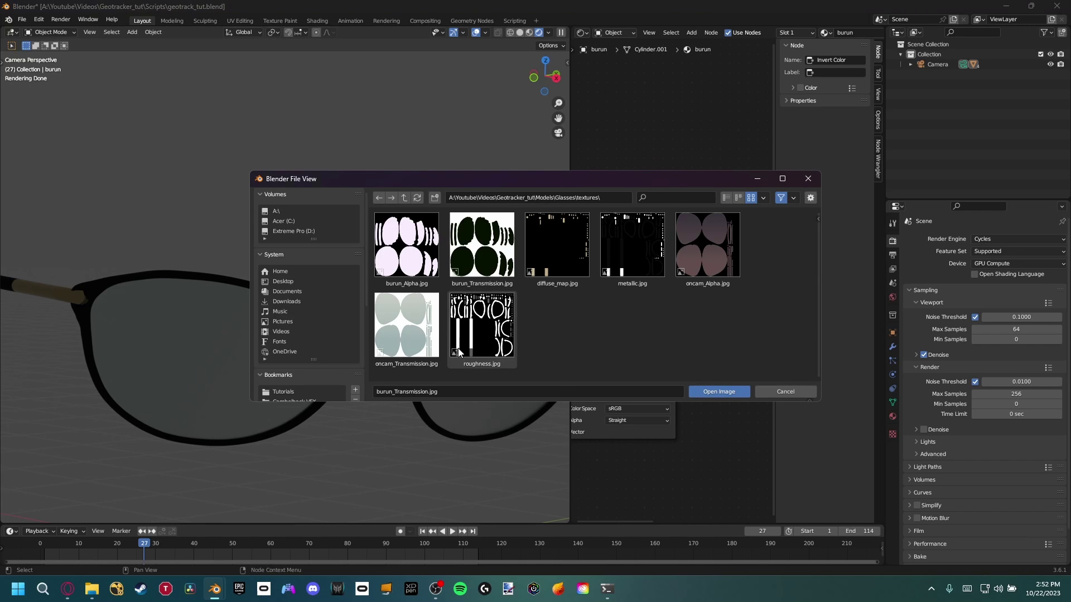
click(391, 341)
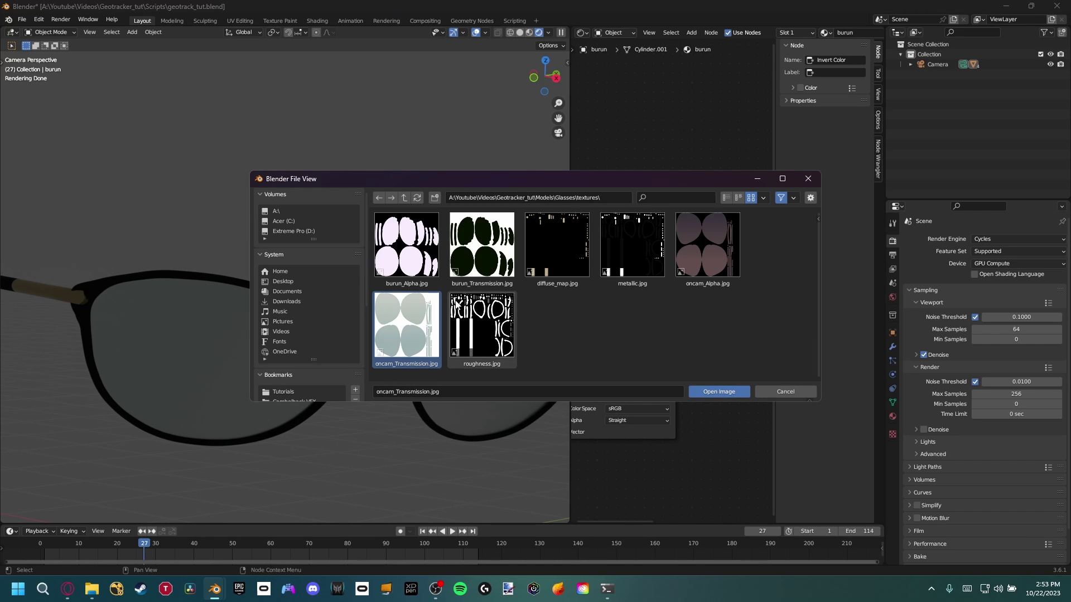
drag(518, 178, 533, 103)
click(496, 169)
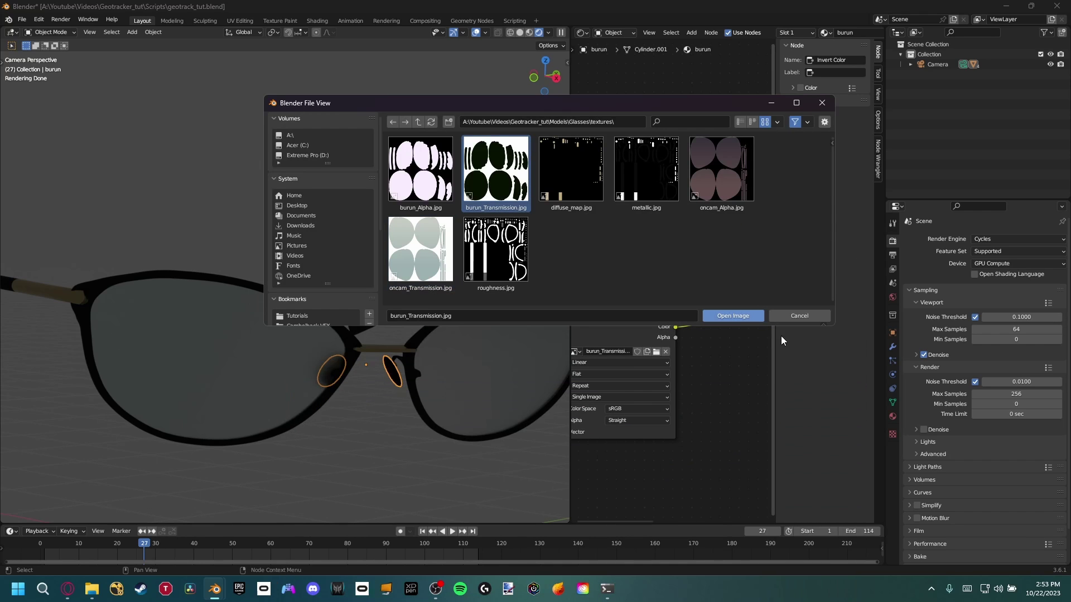
click(735, 316)
scroll(578, 369, down, 5)
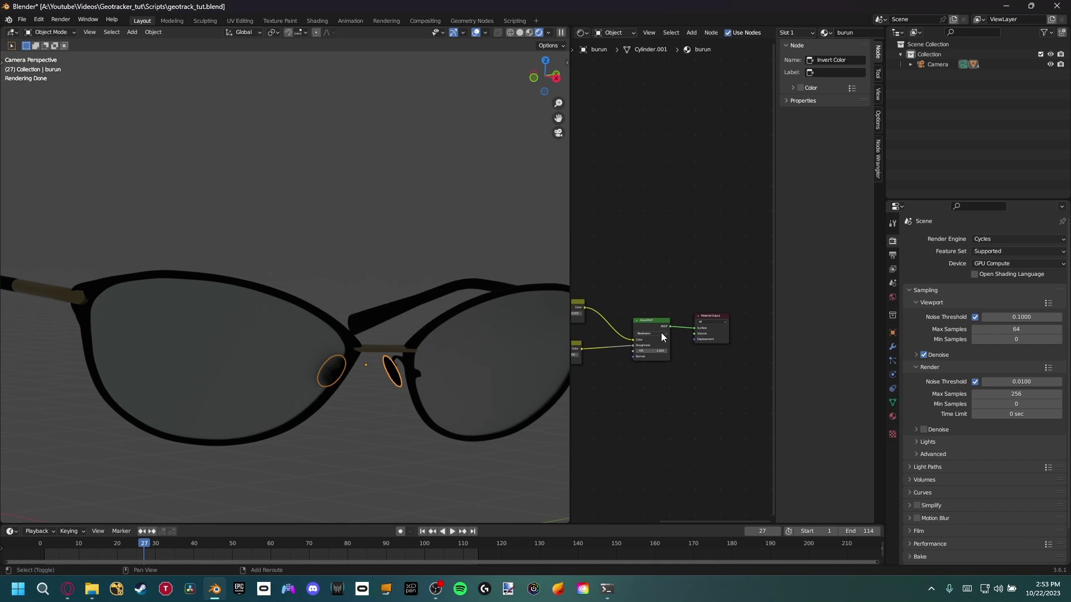
click(661, 333)
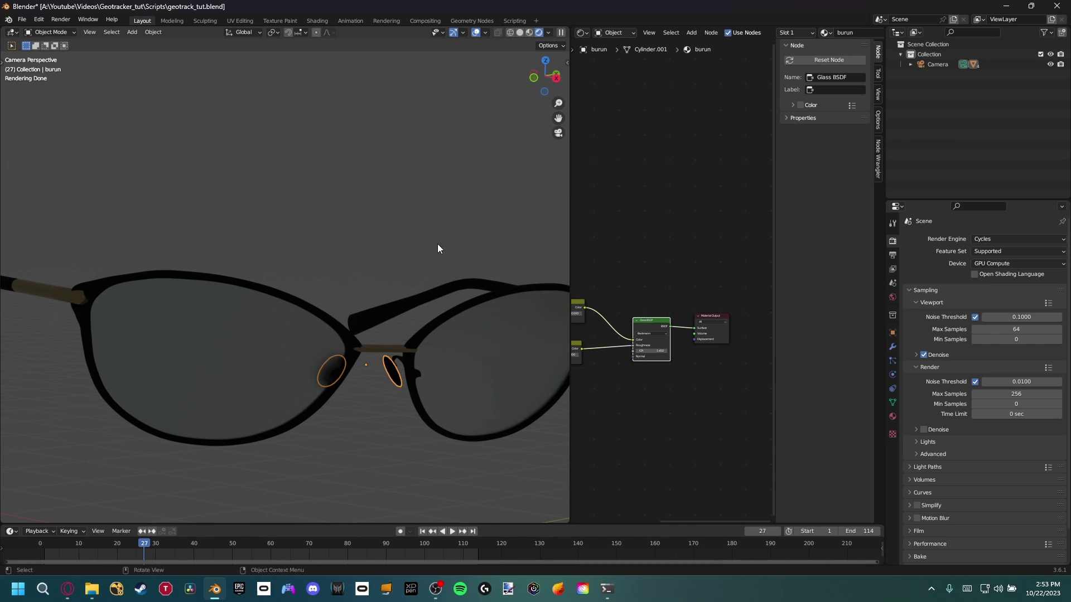
scroll(332, 232, down, 4)
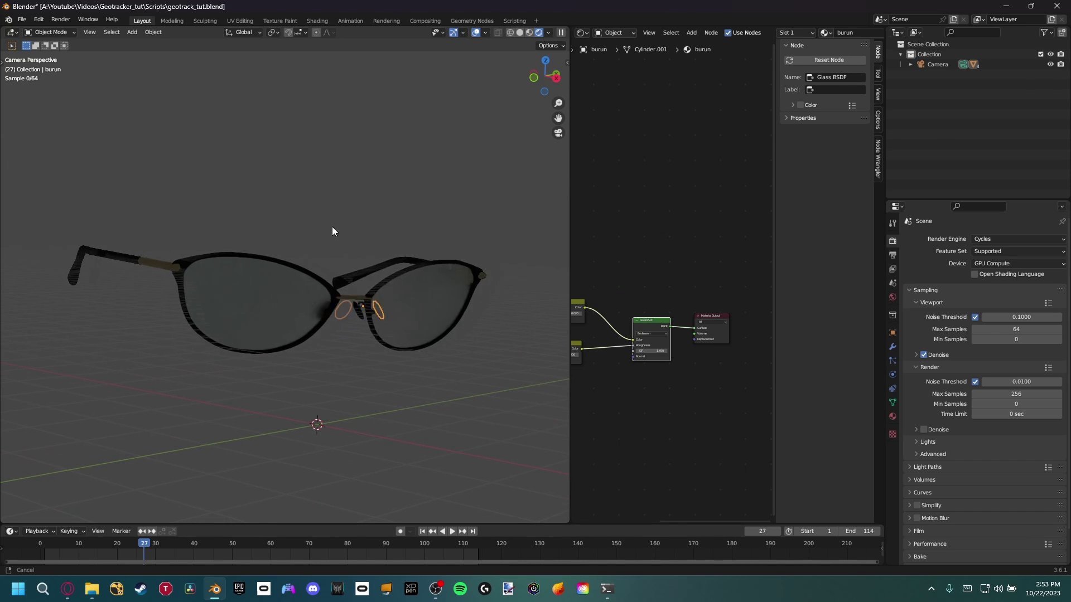
Step: Join the Shader Editor into the 3D Viewport and recentre the glasses in view
right_click(572, 202)
click(569, 201)
click(701, 221)
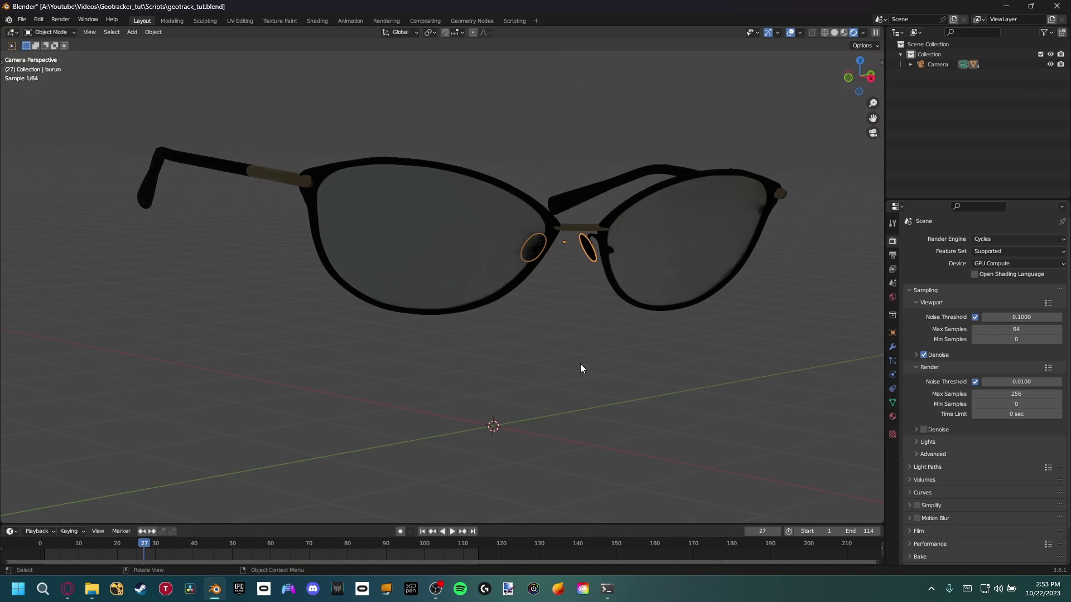
scroll(584, 331, down, 2)
shift+middle_drag(642, 226, 596, 299)
scroll(595, 300, down, 2)
shift+middle_drag(561, 337, 568, 293)
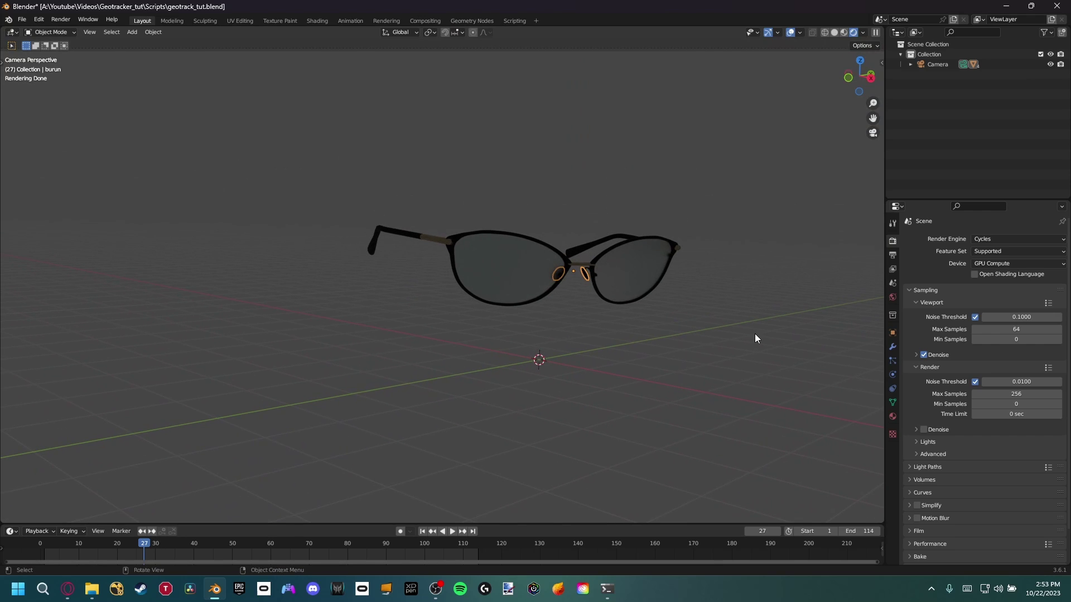
Step: Enable Transparent in the Render Properties Film settings and centre the camera frame
scroll(908, 502, down, 3)
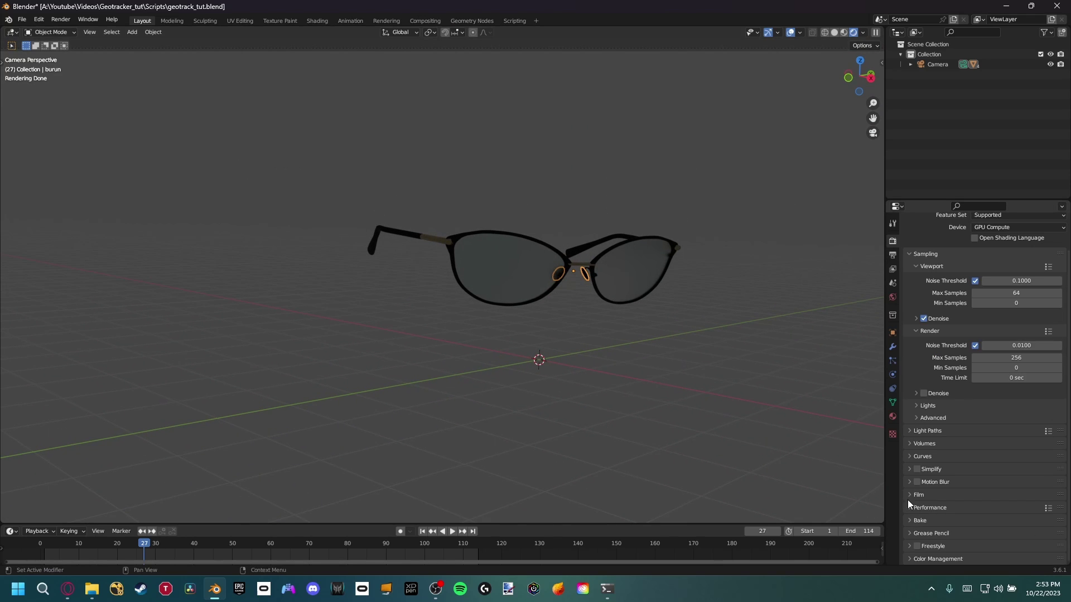
click(908, 498)
click(924, 467)
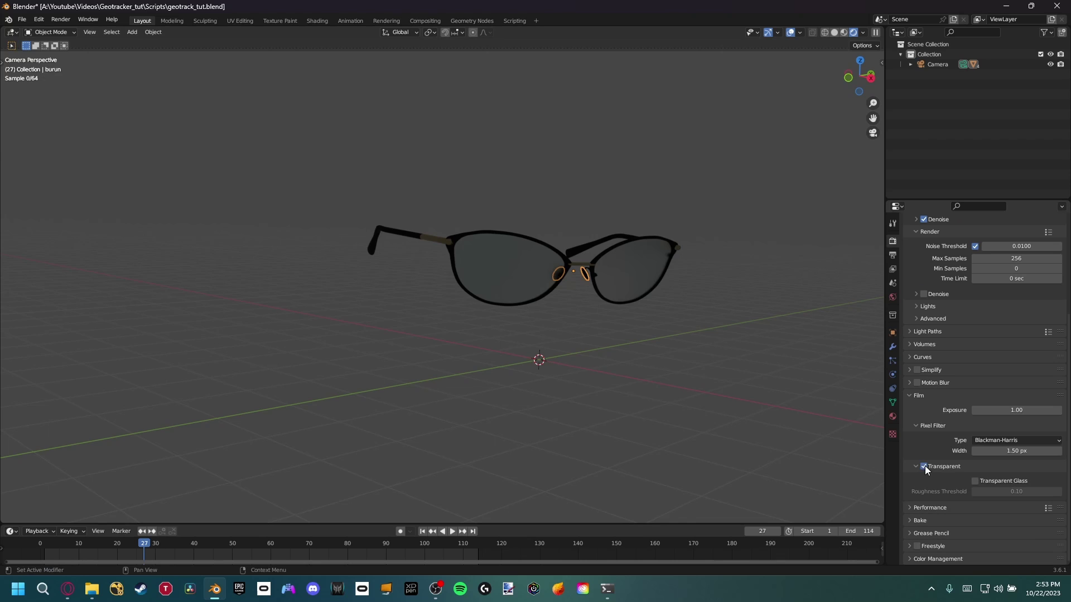
click(911, 395)
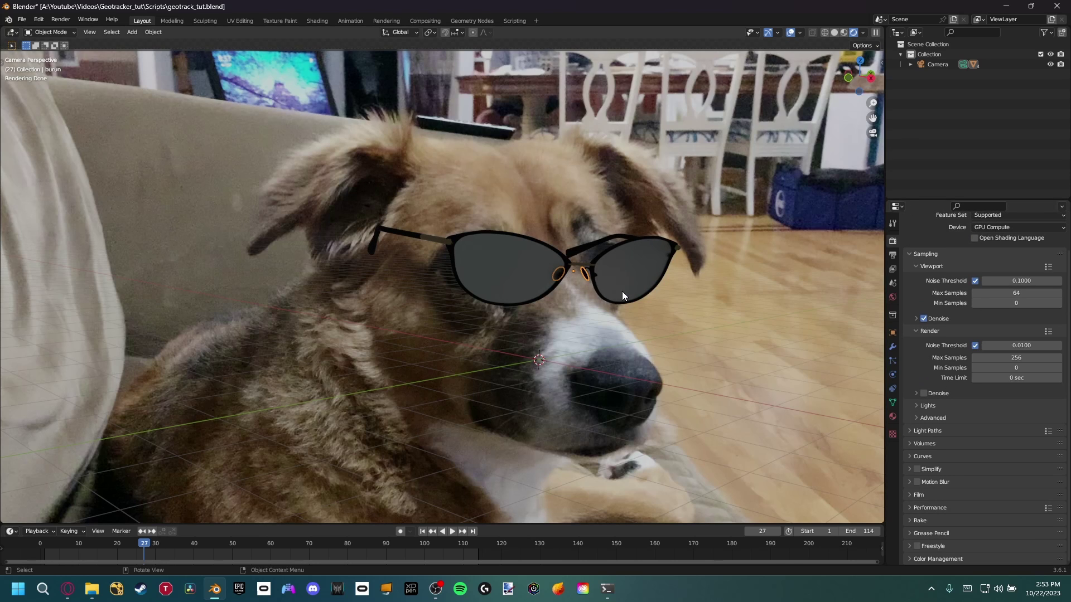
scroll(623, 292, down, 4)
shift+middle_drag(649, 301, 593, 299)
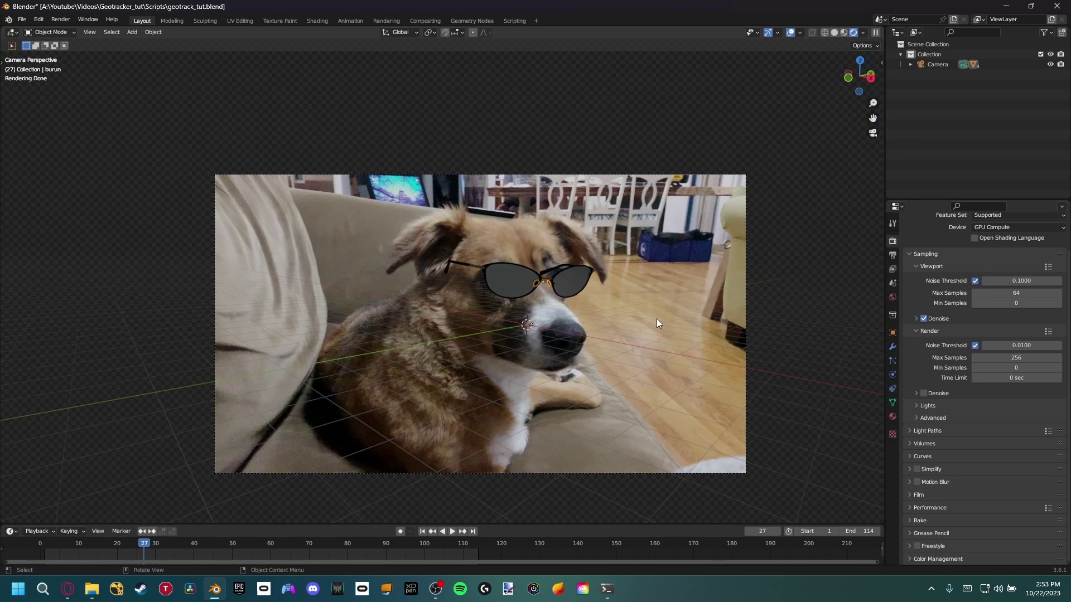
Step: Set the World colour to an Environment Texture using Images/pine_attic_4k.exr
click(892, 298)
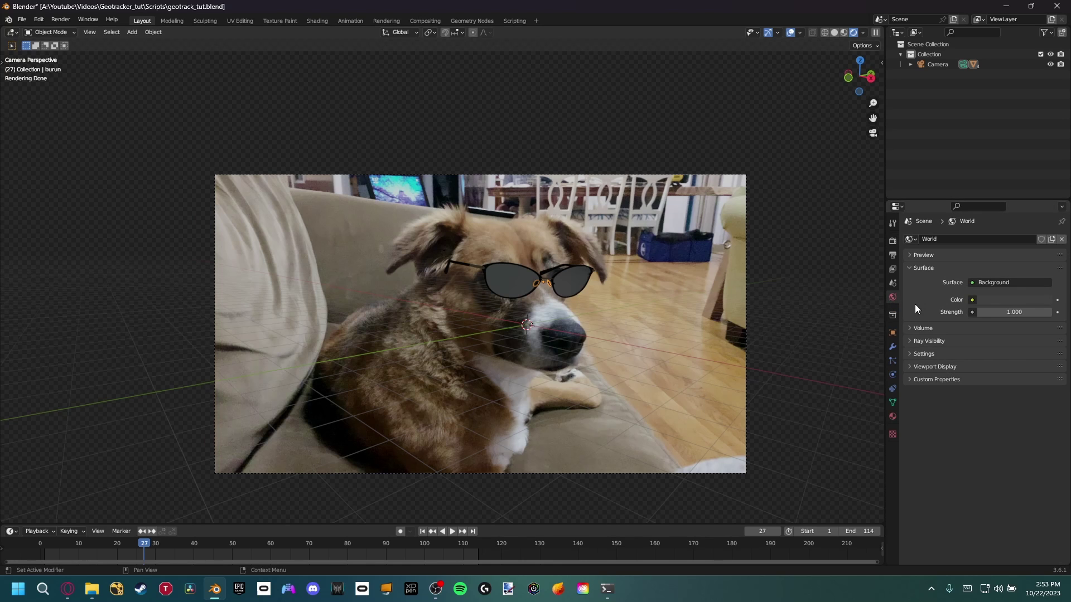
click(972, 301)
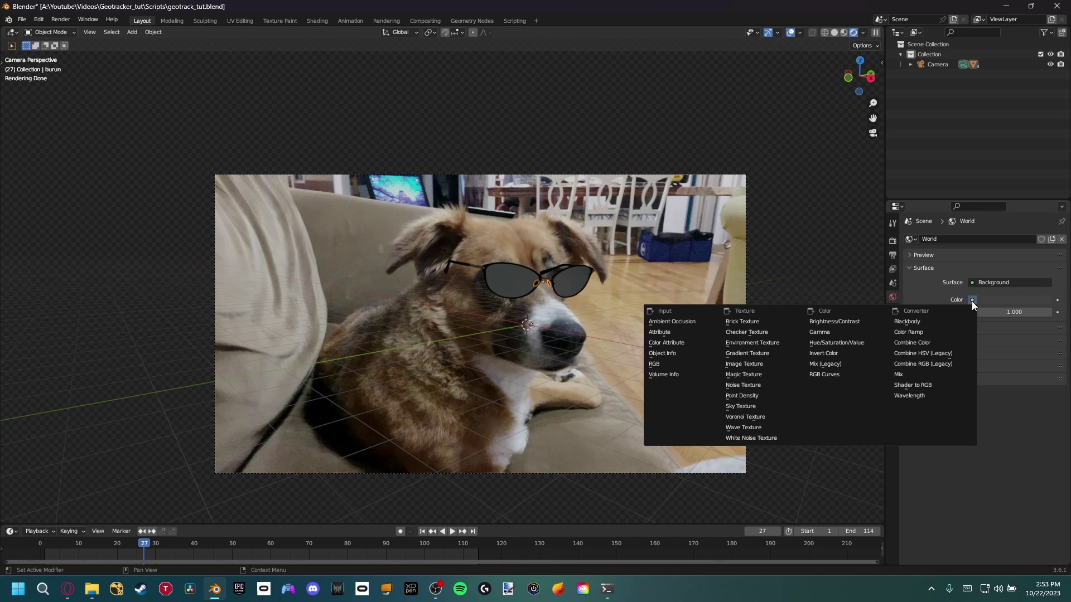
click(769, 336)
click(1023, 310)
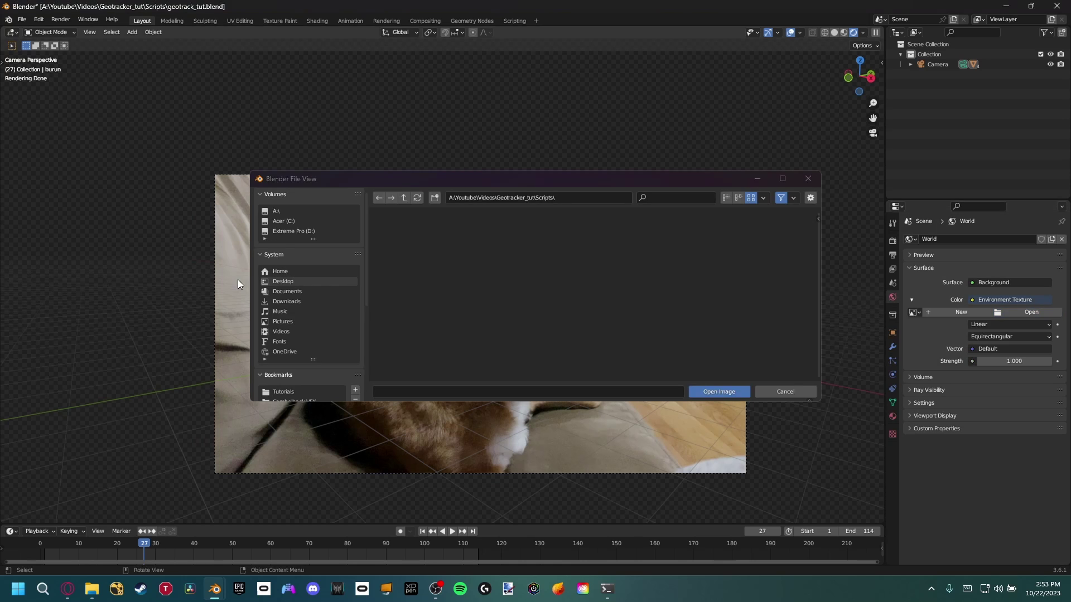
click(405, 198)
click(482, 245)
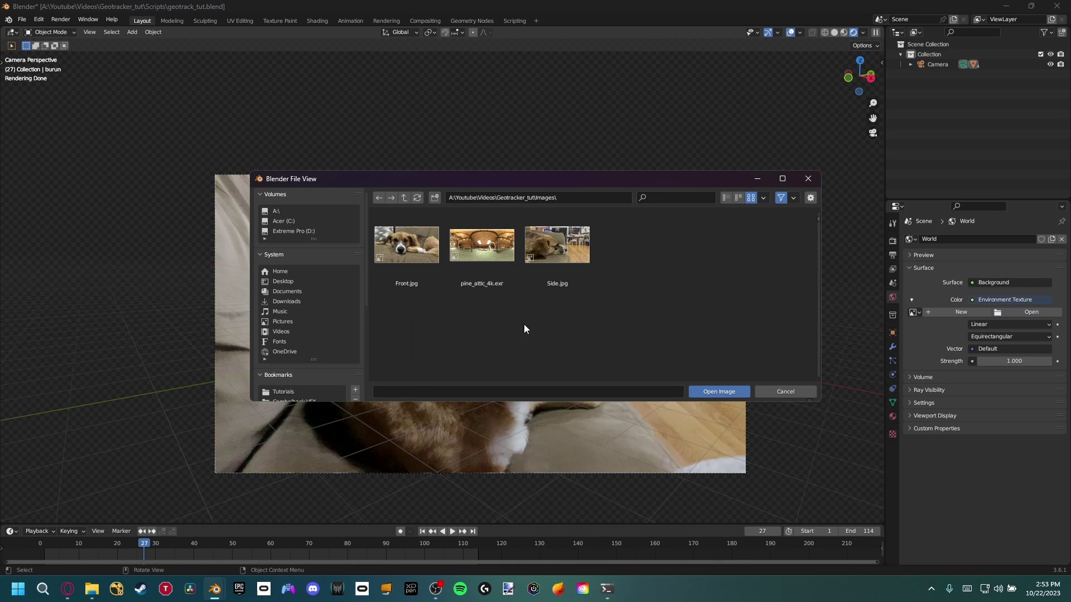
click(481, 257)
click(717, 391)
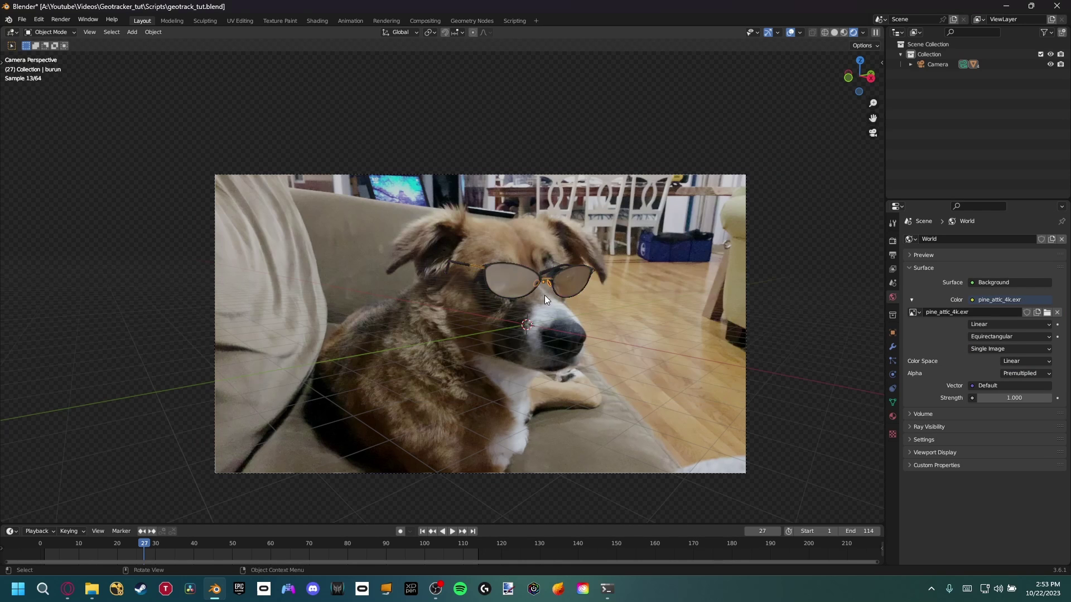
Step: Select the glasses lenses and split the viewport into two side-by-side areas
scroll(562, 299, up, 2)
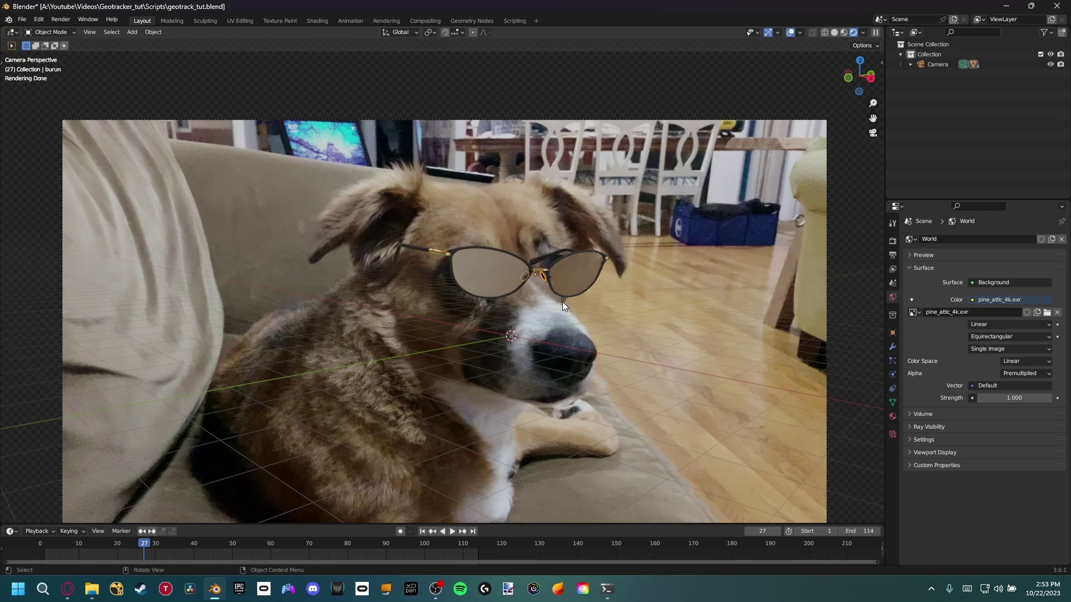
scroll(562, 302, up, 1)
scroll(538, 299, up, 2)
click(543, 300)
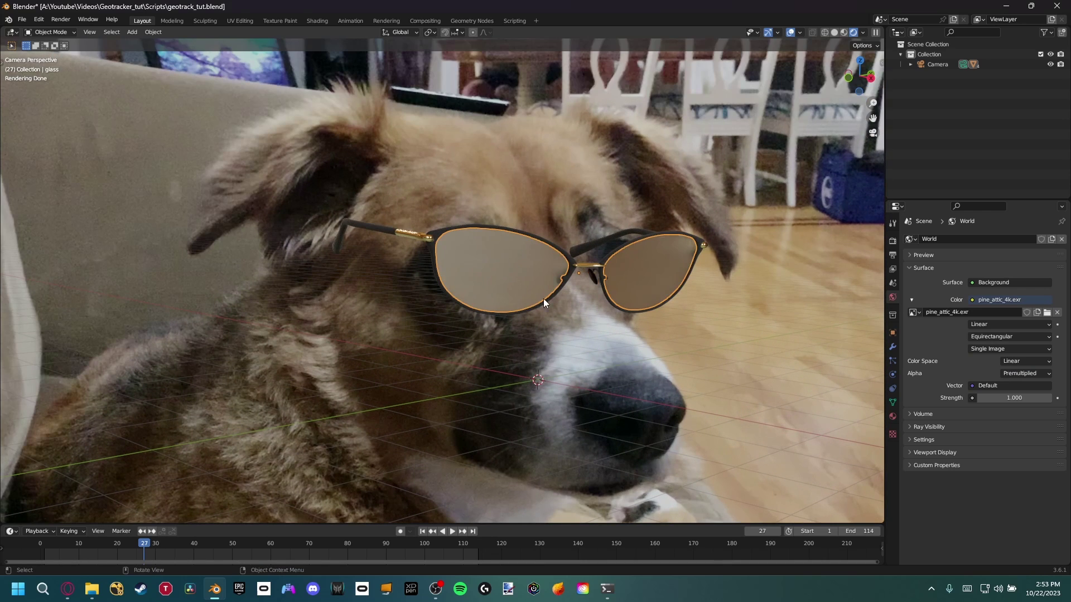
drag(890, 32, 581, 39)
Step: Turn the right area into a Shader Editor showing the lens material's Invert Color nodes
click(592, 32)
click(601, 124)
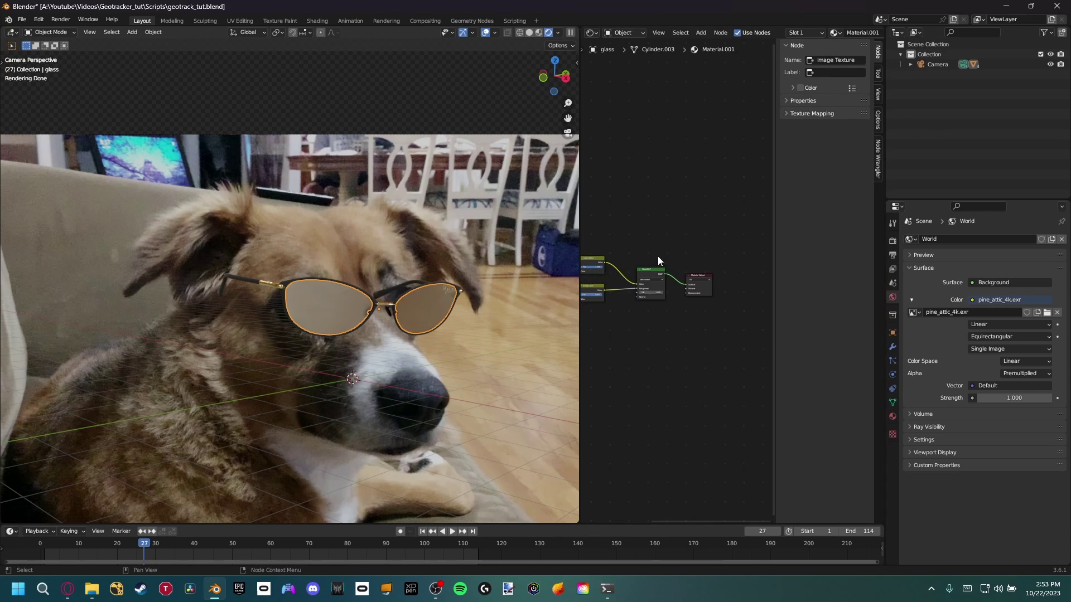
middle_drag(619, 266, 724, 240)
scroll(662, 286, up, 2)
scroll(662, 288, up, 1)
middle_drag(679, 293, 617, 329)
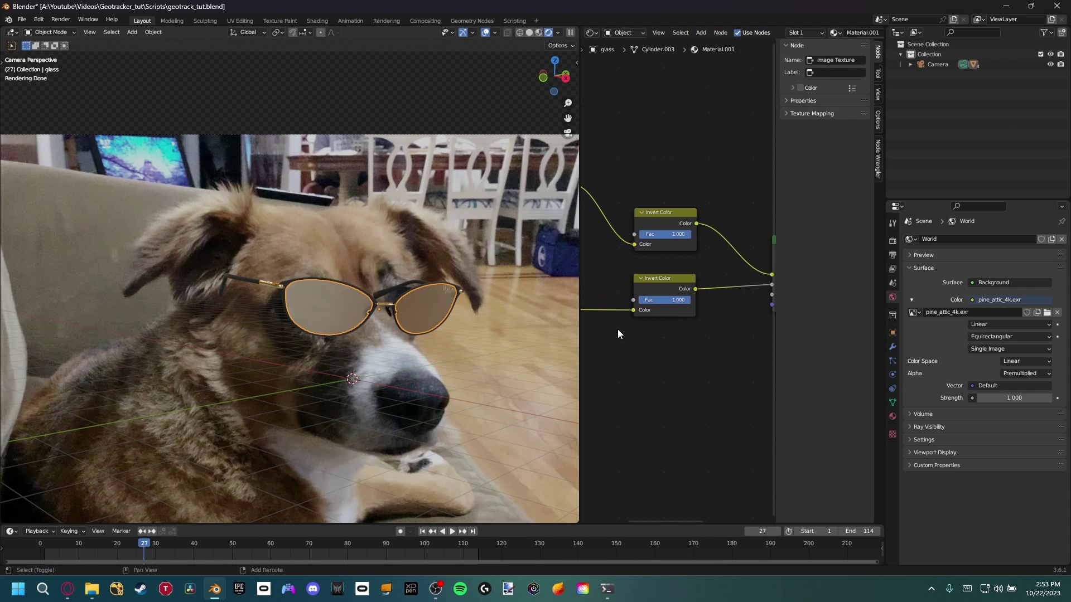
Step: Lower both Invert Color Fac values to about 0.594 and 0.642
mouse_move(668, 297)
mouse_down()
mouse_move(617, 298)
mouse_move(662, 298)
mouse_move(649, 298)
mouse_up()
click(671, 226)
drag(674, 233, 655, 233)
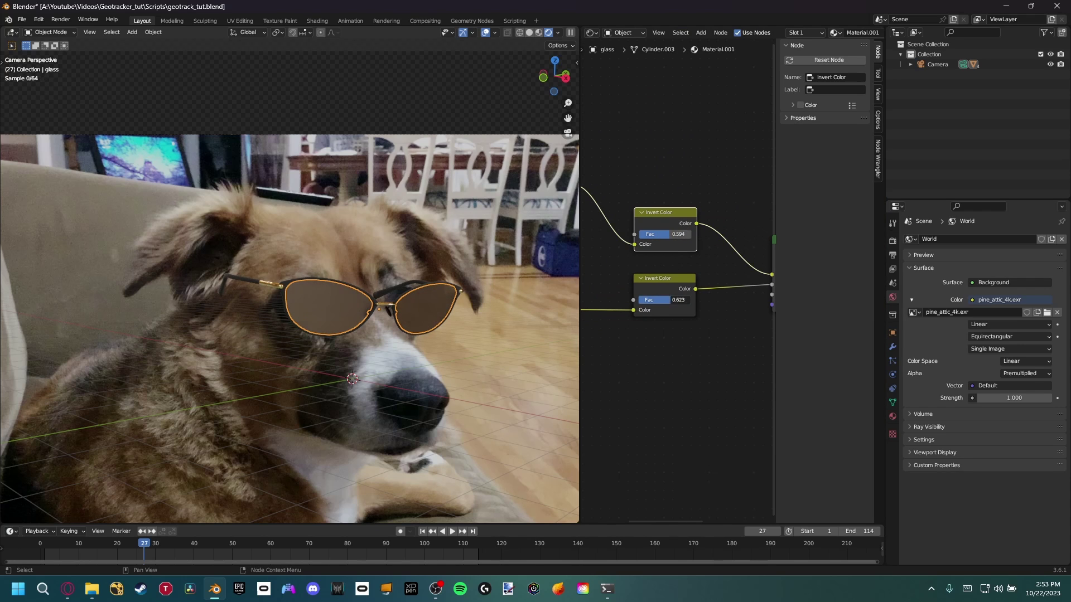
mouse_move(674, 299)
mouse_down()
mouse_move(638, 300)
mouse_move(691, 299)
mouse_move(661, 300)
mouse_up()
middle_drag(612, 344, 602, 324)
scroll(720, 337, down, 10)
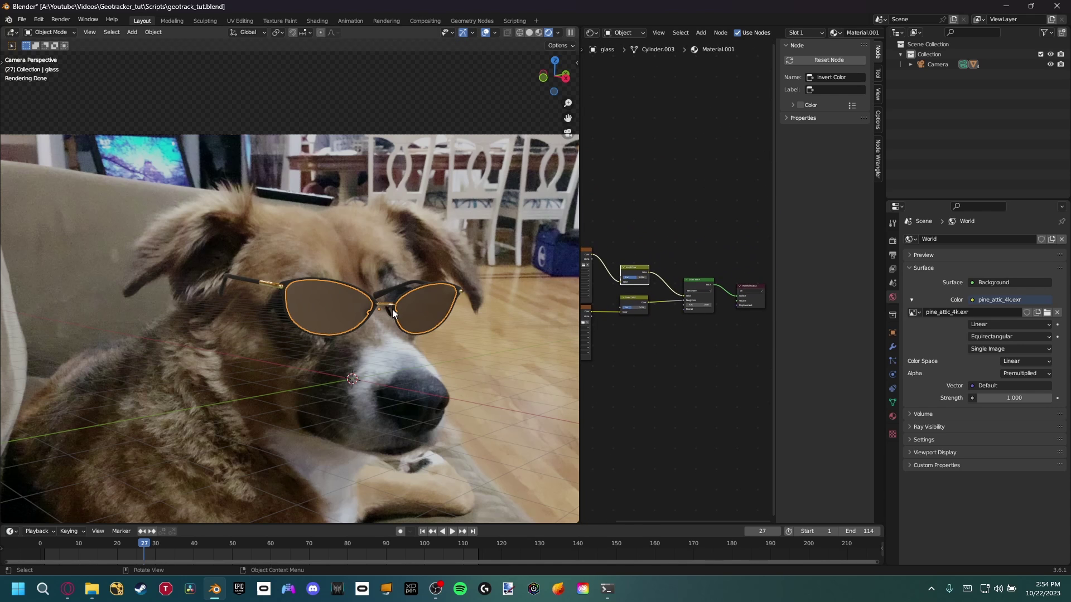
scroll(385, 290, up, 3)
scroll(357, 326, down, 1)
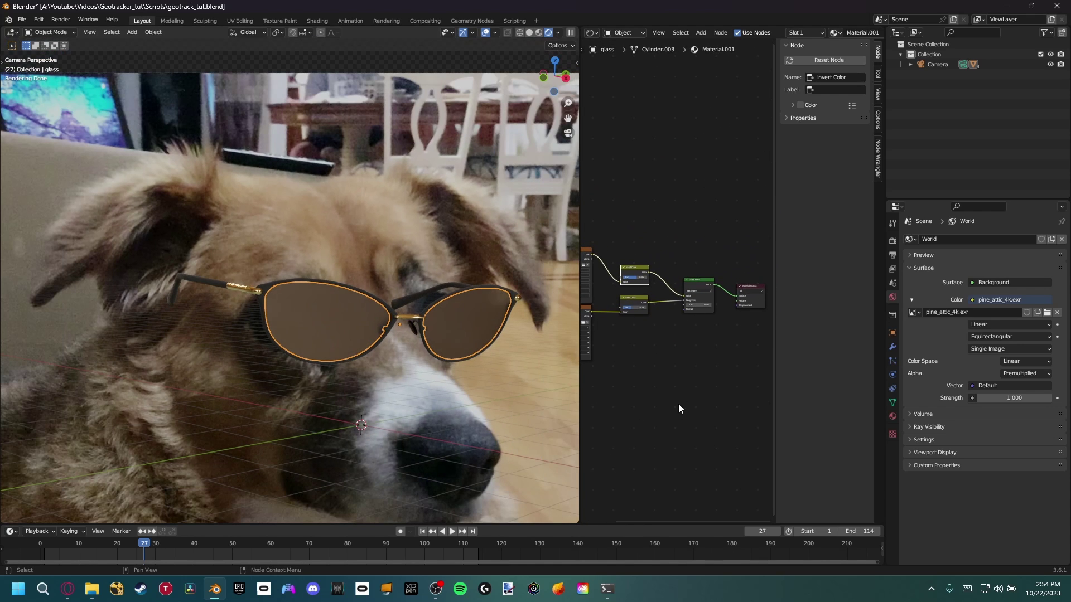
right_click(580, 189)
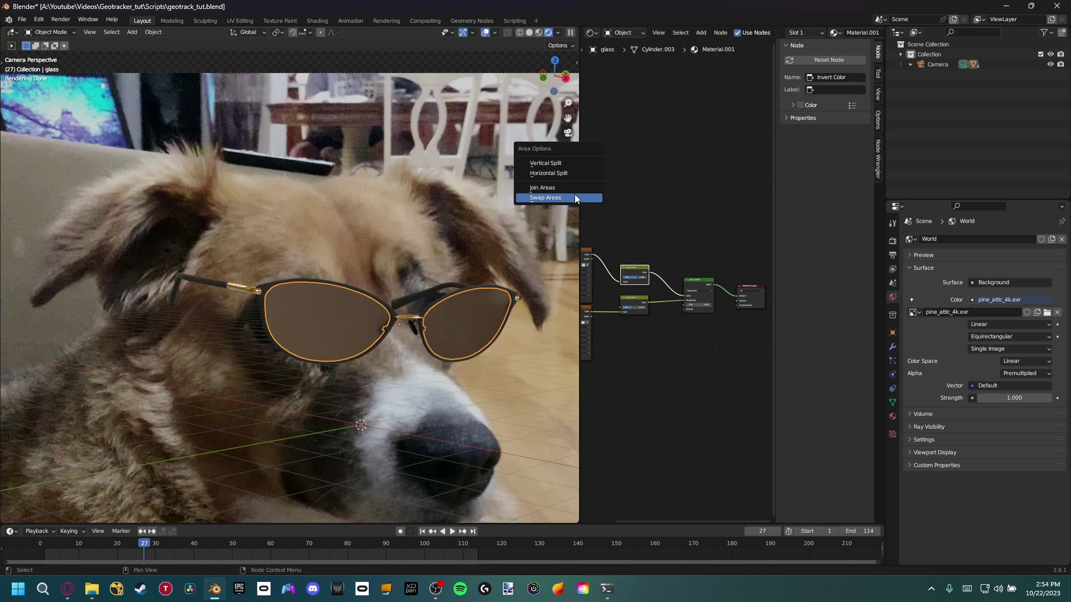
Step: Join the node editor into the viewport and reframe the camera view of the dog
click(574, 195)
scroll(619, 282, down, 6)
shift+middle_drag(572, 316, 447, 278)
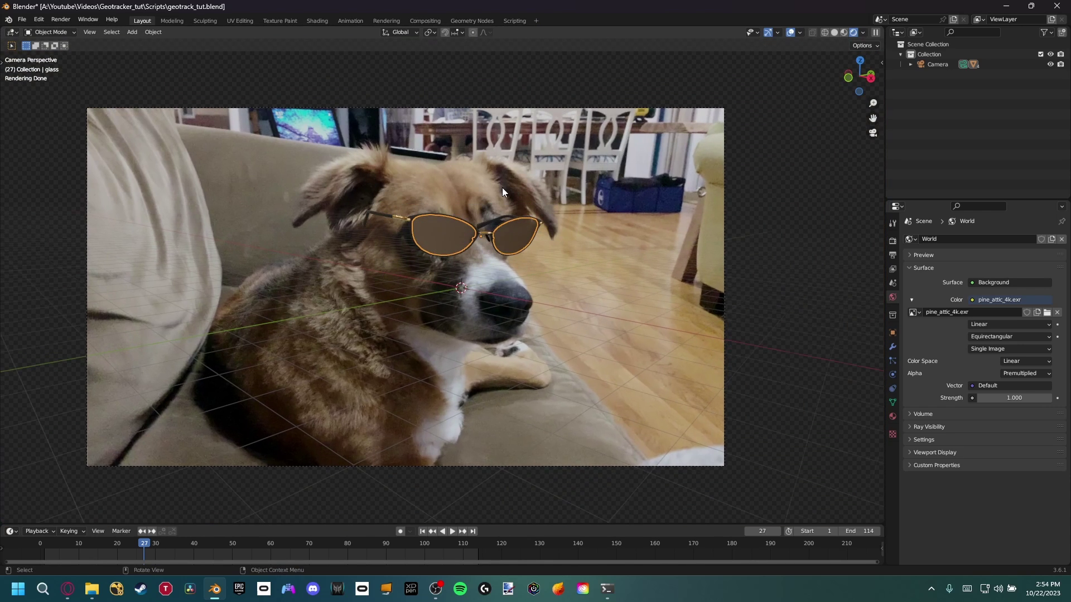
scroll(502, 188, up, 1)
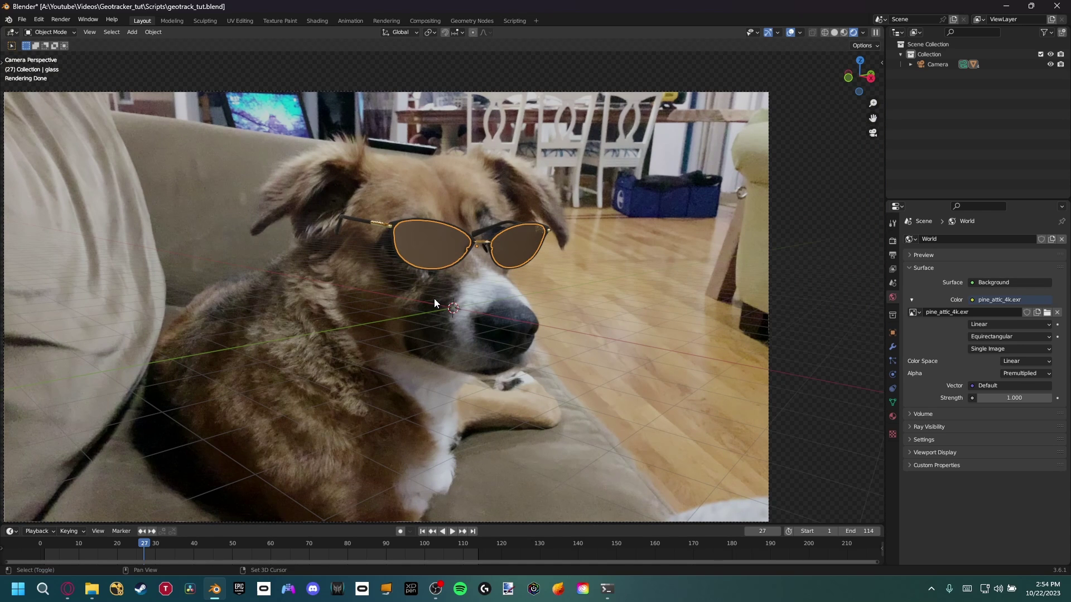
key(shift+a)
Step: Add a mesh Plane, enlarge it, and rotate it around the Z axis
mouse_move(434, 299)
click(488, 304)
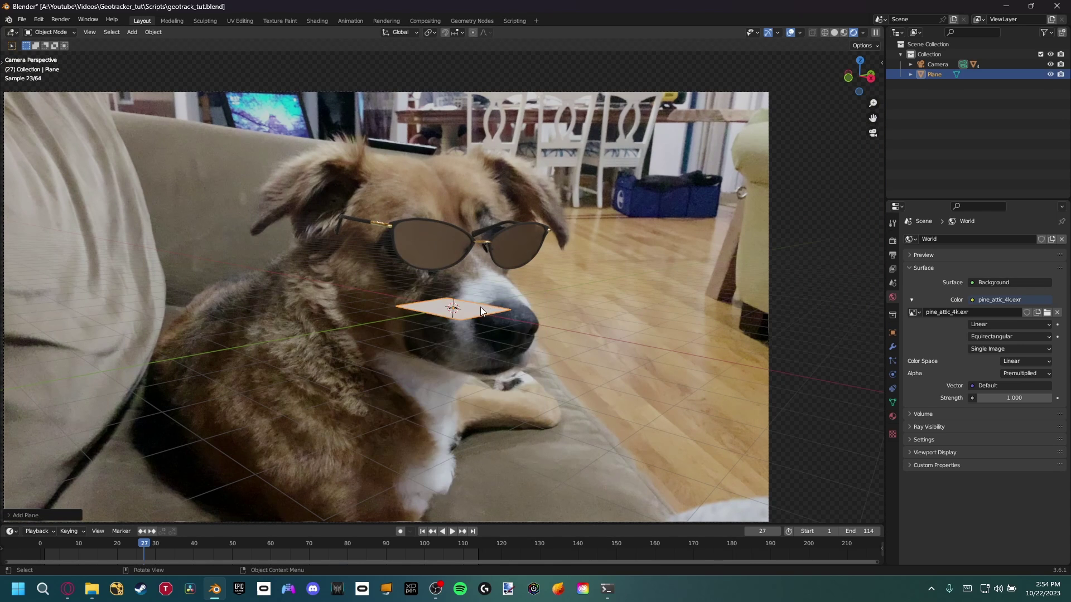
key(s)
click(687, 280)
scroll(523, 266, down, 2)
key(r)
key(z)
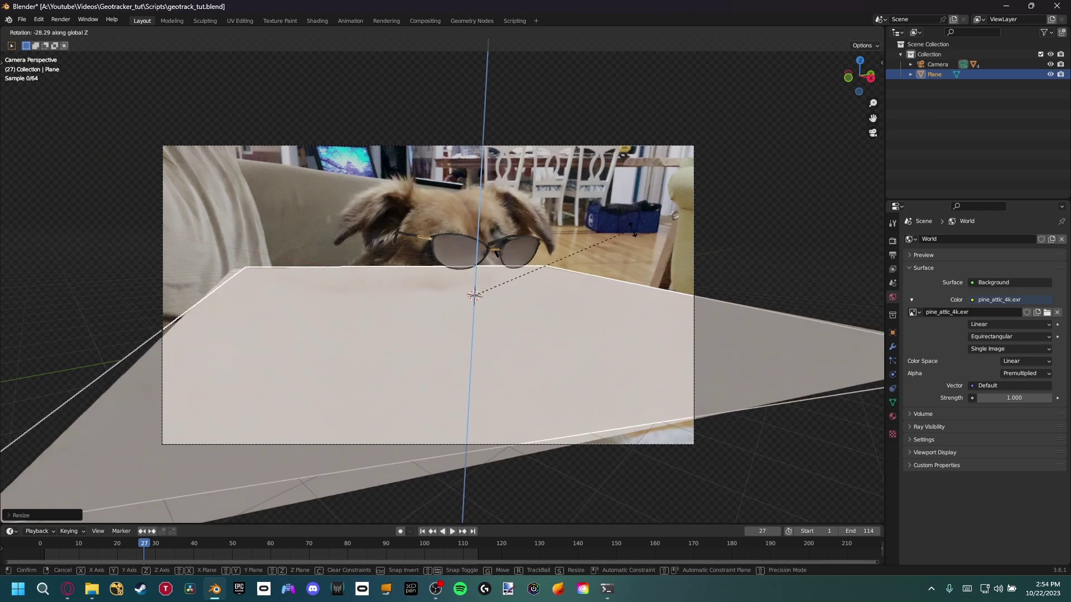
click(558, 246)
Step: Reposition the plane and stretch it along its local Y axis
key(g)
key(shift+z)
click(611, 260)
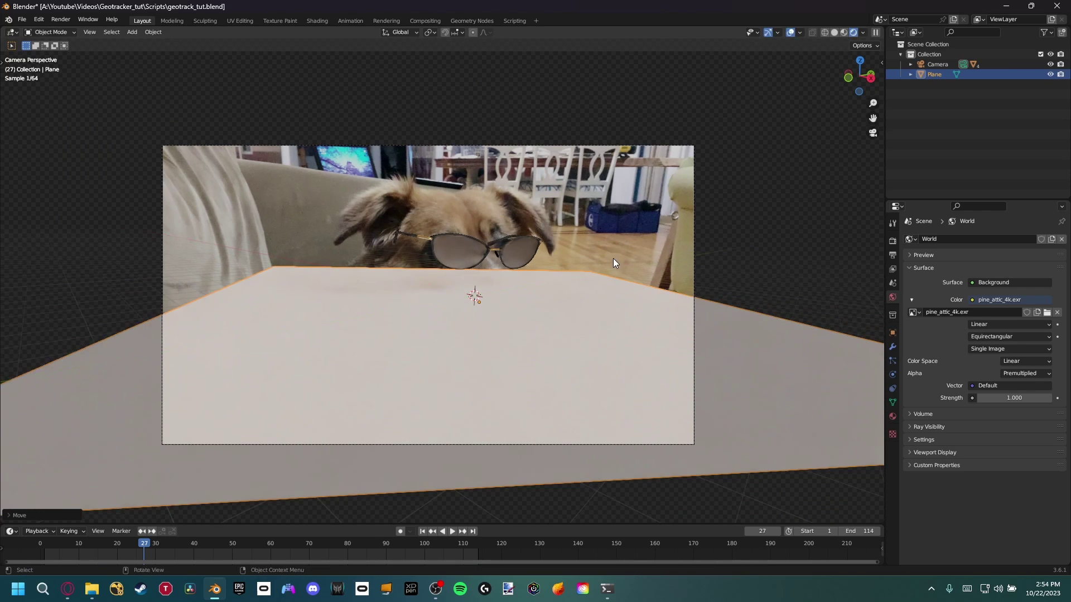
key(s)
key(x)
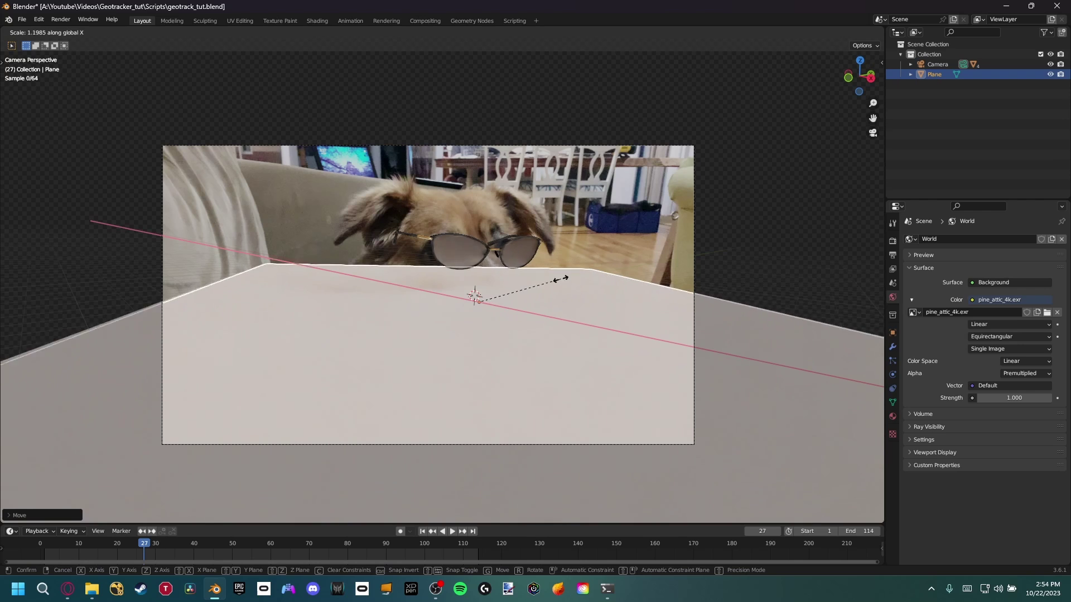
key(y)
key(y)
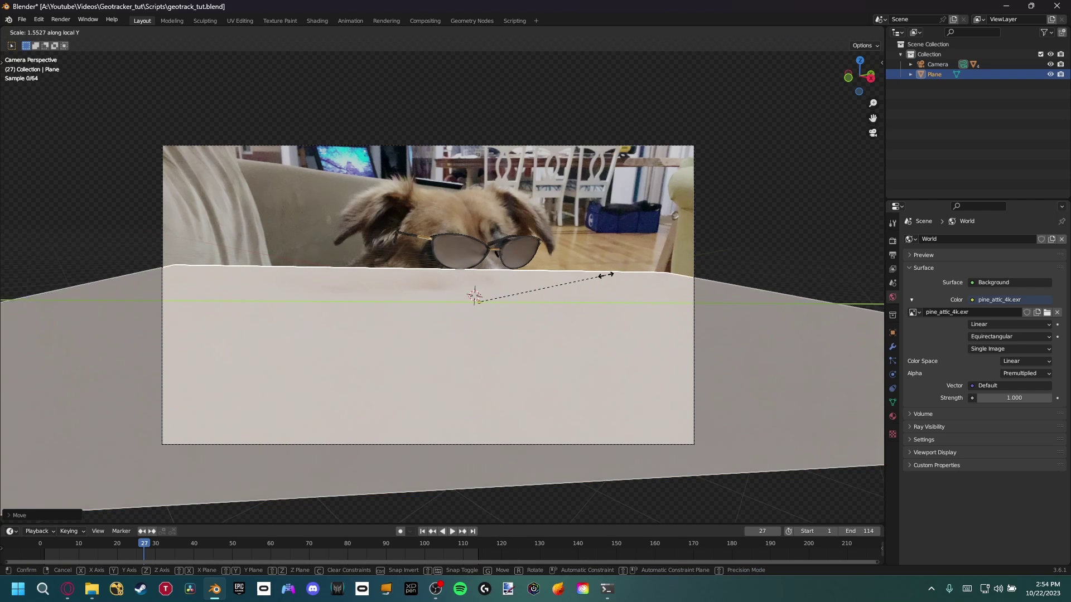
click(629, 270)
shift+middle_drag(526, 266, 545, 278)
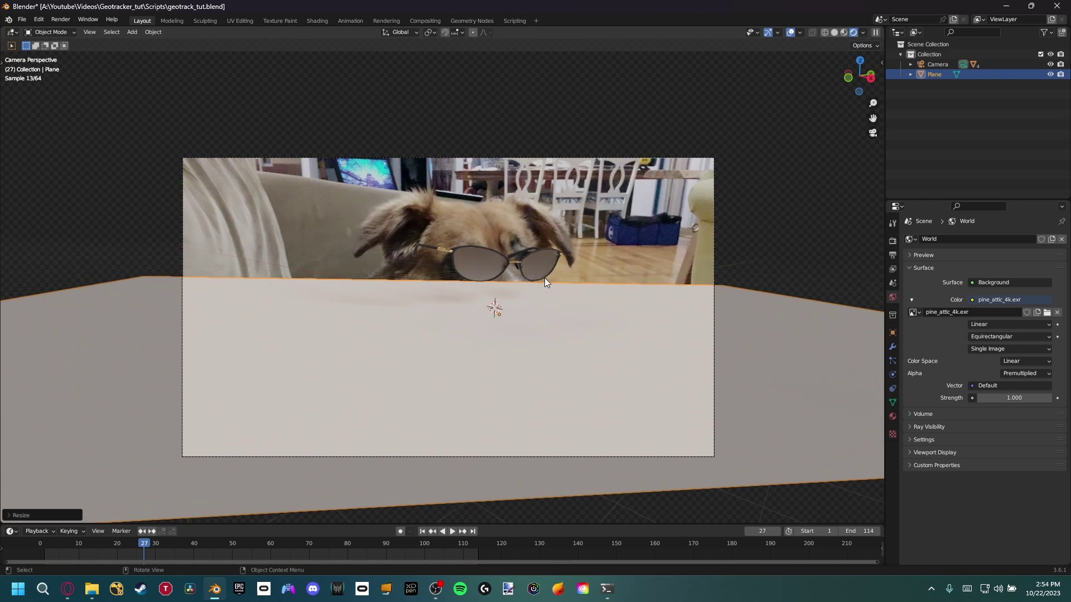
Step: In Edit Mode, extrude the plane's back edge straight up along Z into a wall
key(Tab)
key(2)
click(531, 284)
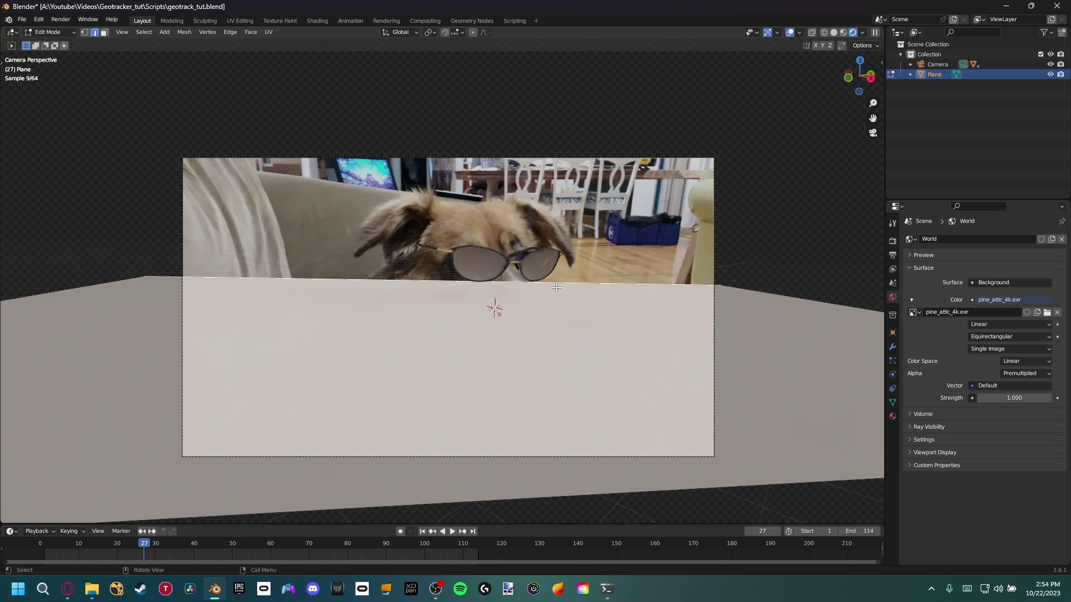
key(e)
key(z)
click(555, 92)
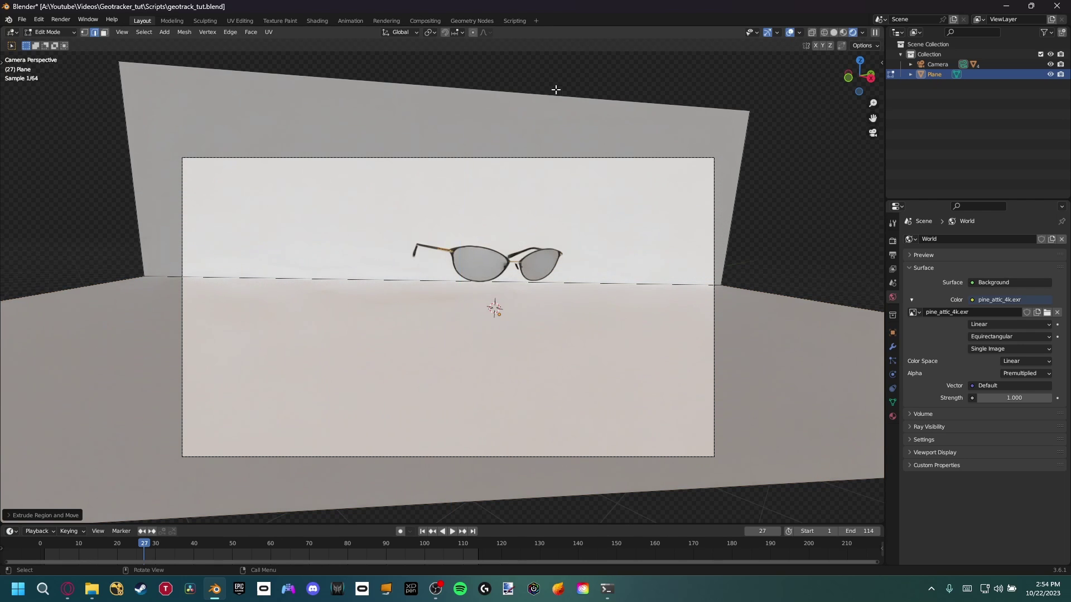
key(Tab)
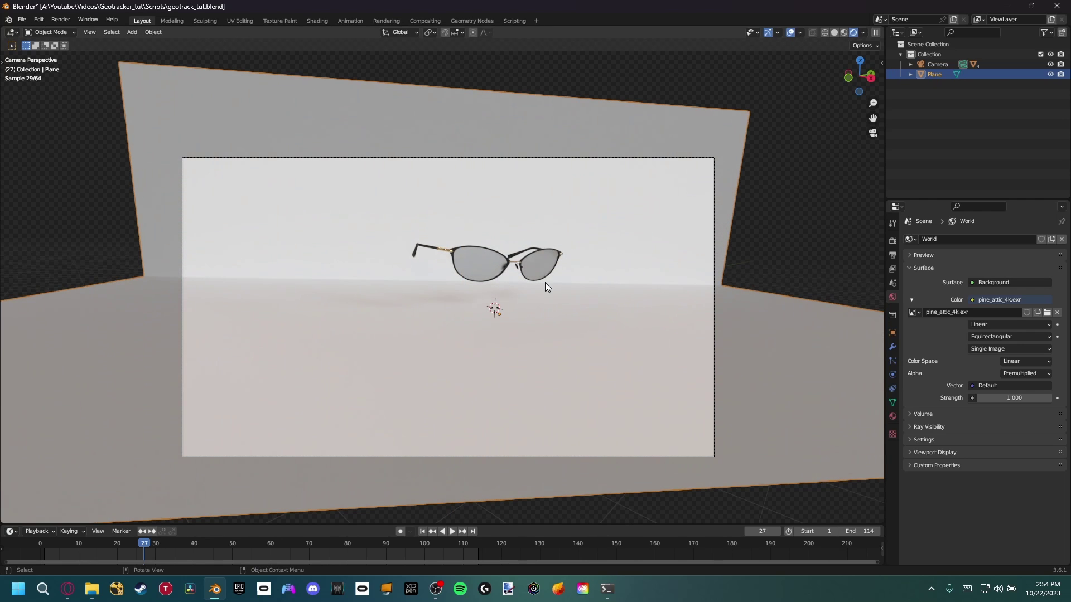
Step: Lower the whole backdrop and raise the wall higher along Z
key(g)
key(z)
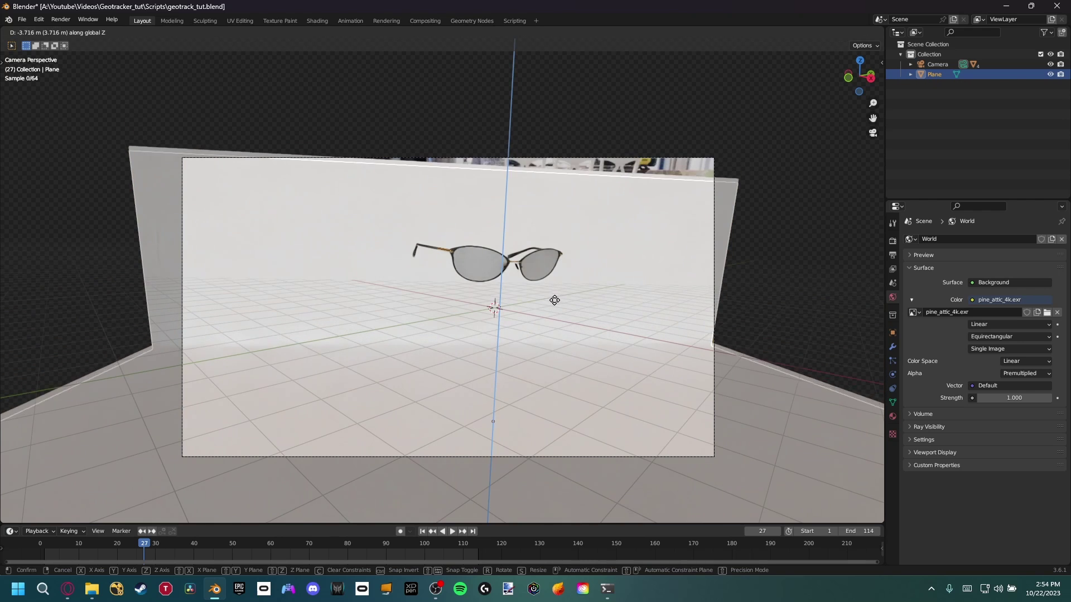
click(549, 308)
key(g)
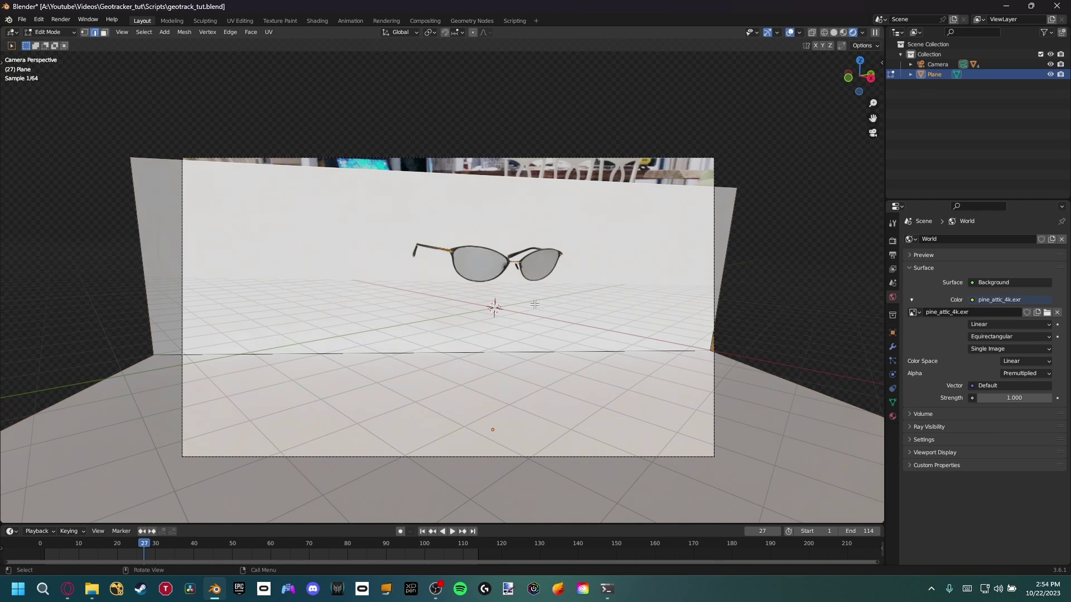
key(z)
click(543, 149)
key(Tab)
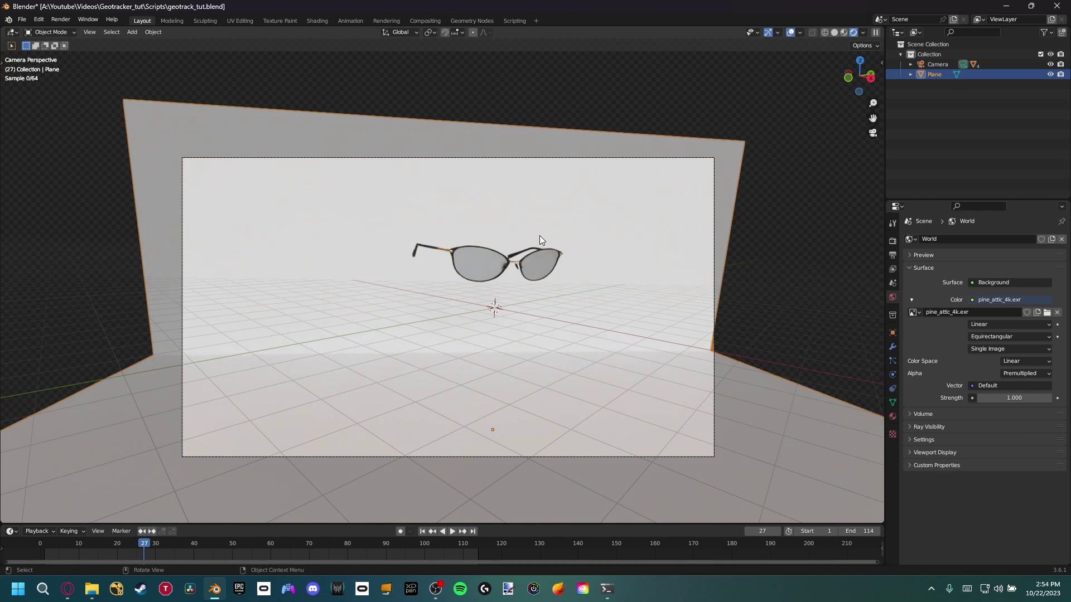
shift+middle_drag(537, 350, 644, 274)
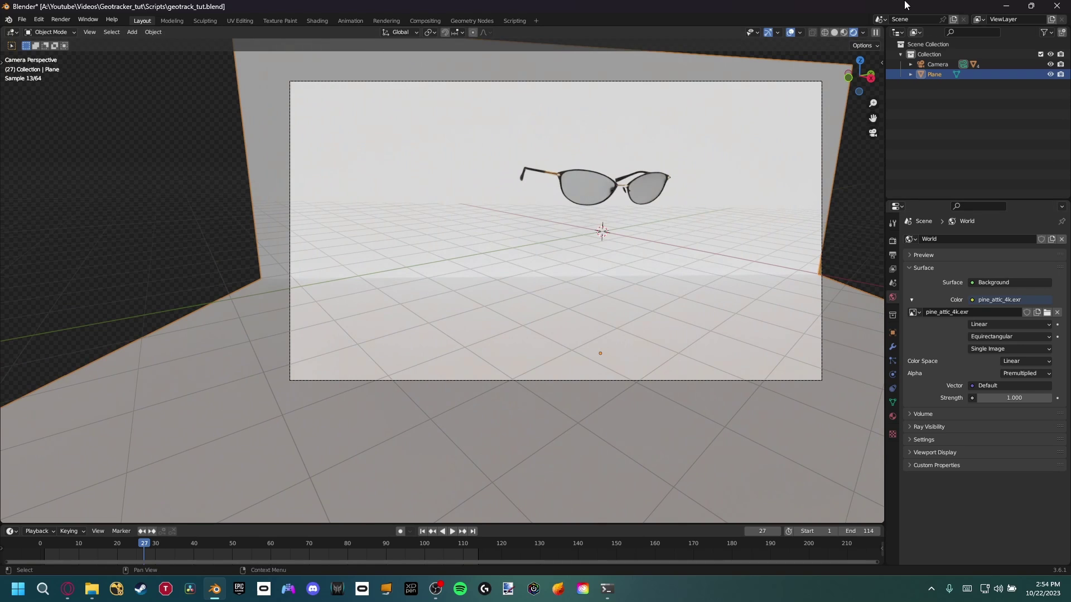
Step: Split the viewport into a Shader Editor and create a new material for the plane
drag(883, 28, 635, 44)
click(647, 32)
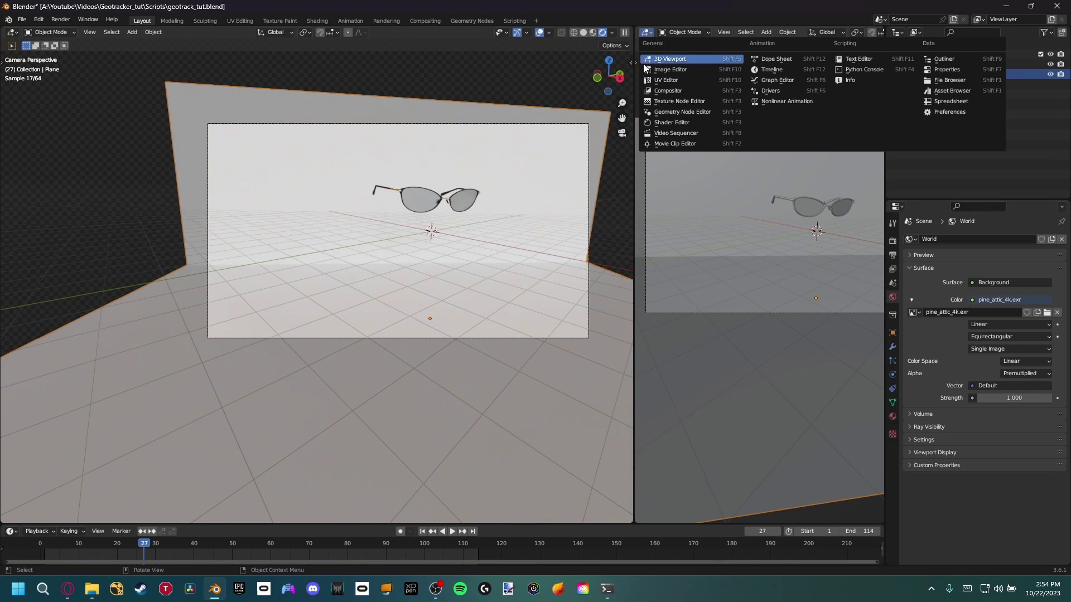
click(654, 122)
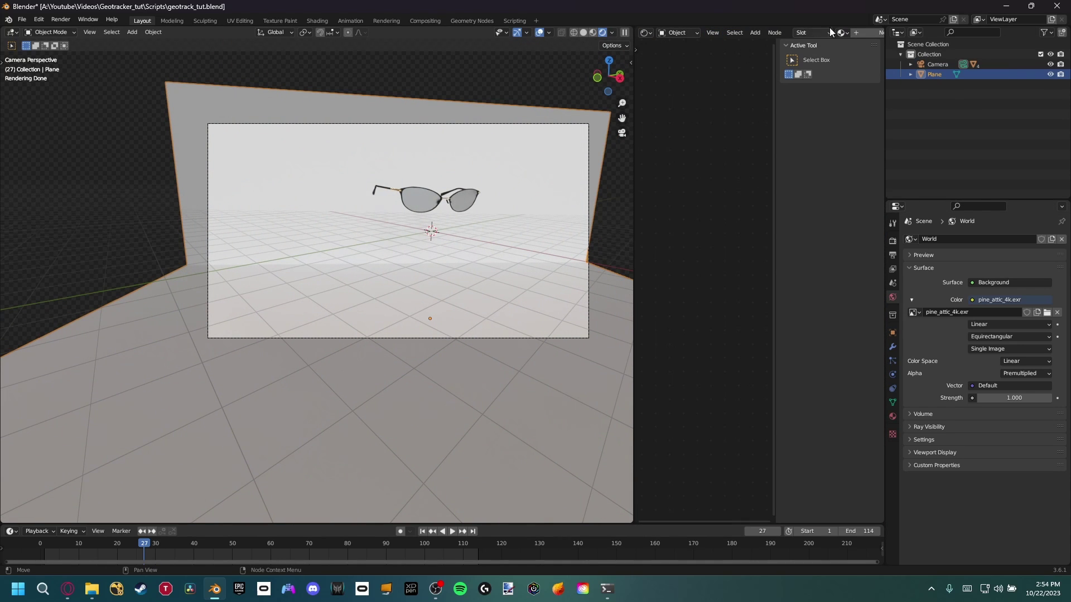
click(858, 32)
drag(635, 129, 453, 167)
key(n)
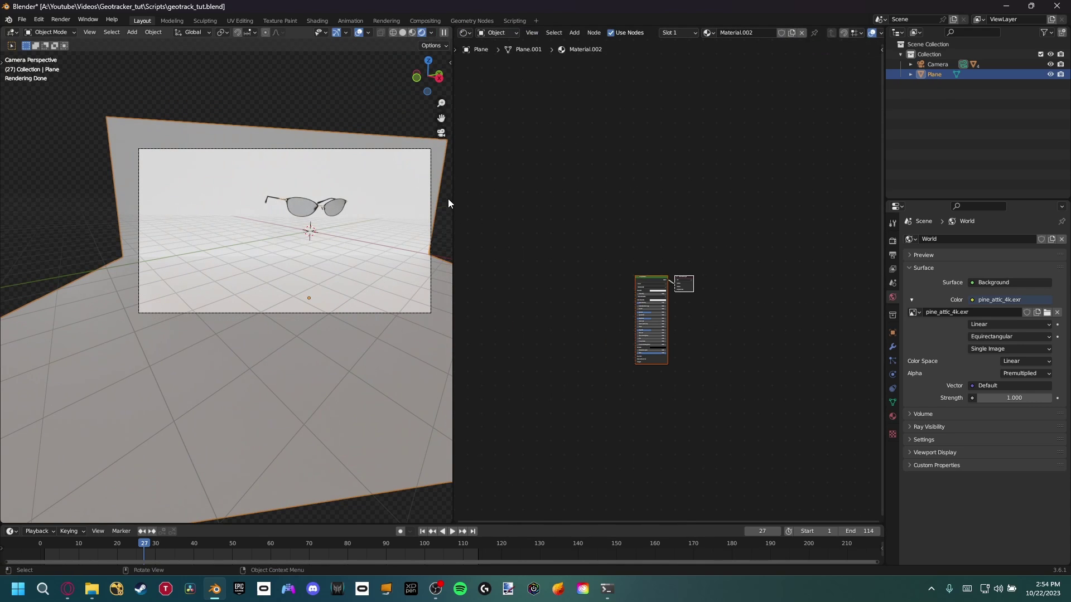
scroll(448, 199, up, 4)
scroll(586, 268, up, 4)
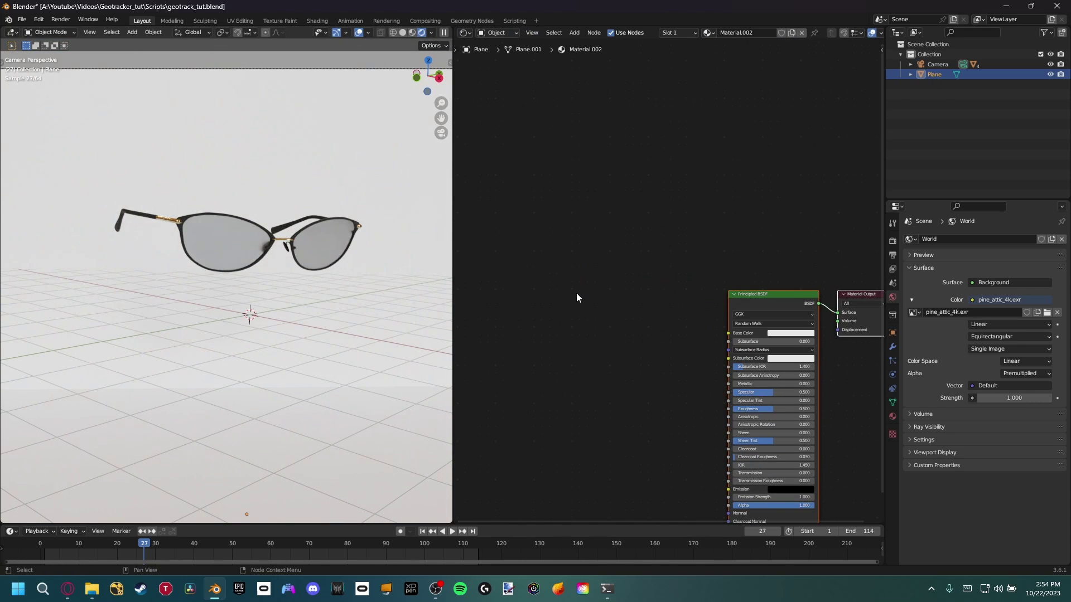
Step: Replace Principled BSDF with an Image Texture loading the geotracker_footage sequence, wired to Material Output
key(shift+a)
text(image)
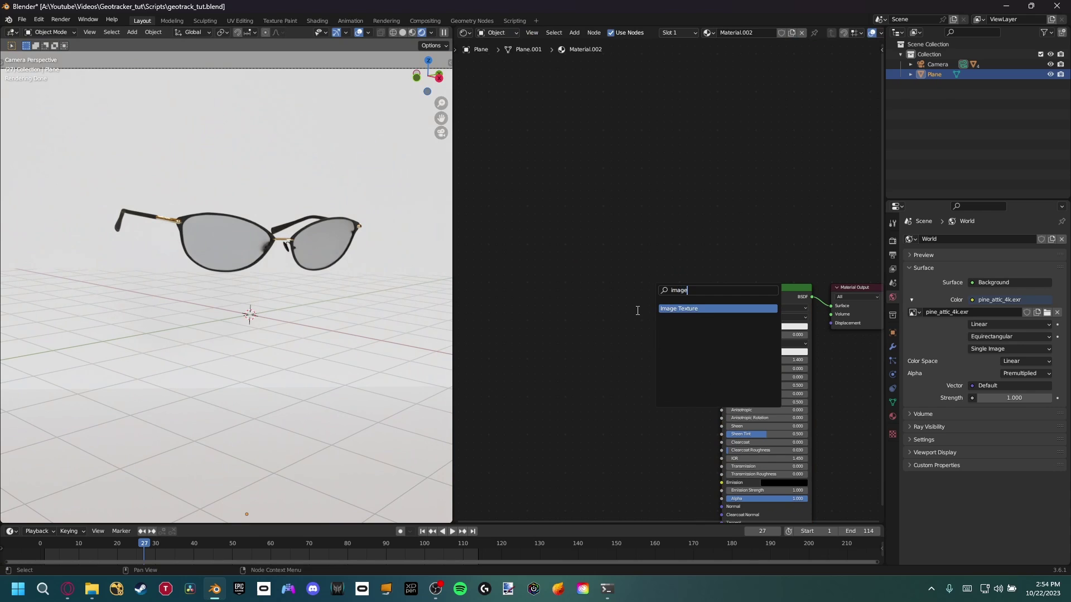
key(Return)
click(622, 332)
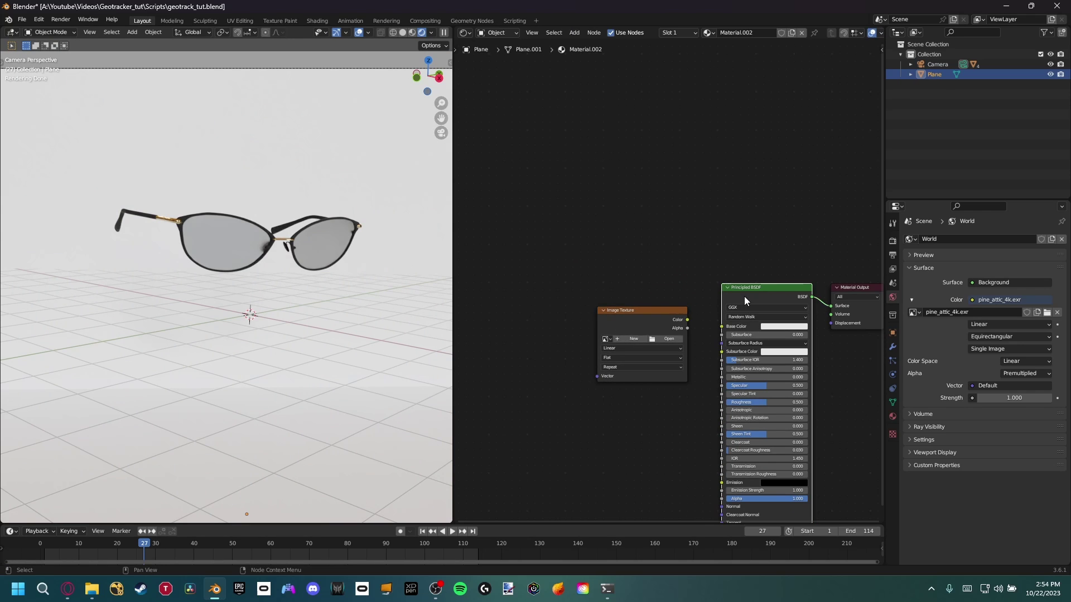
key(x)
drag(688, 319, 831, 306)
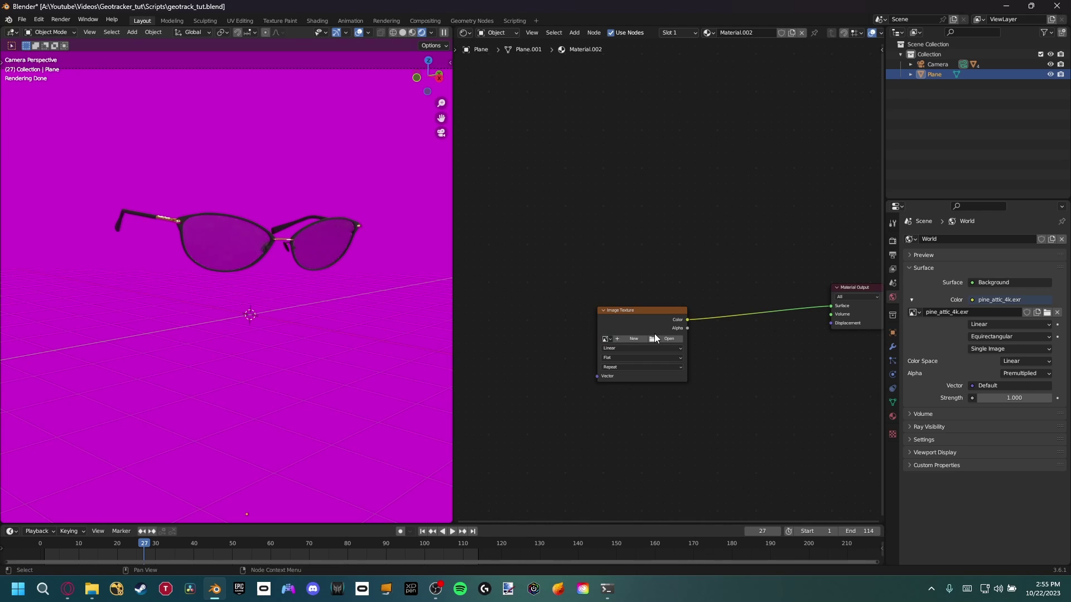
click(667, 339)
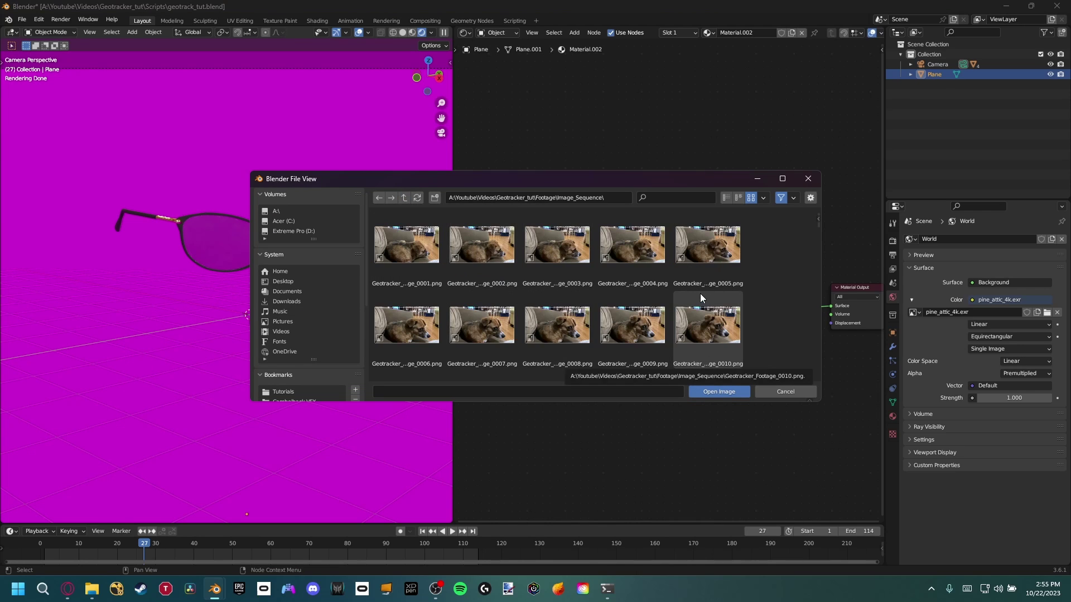
key(a)
click(725, 390)
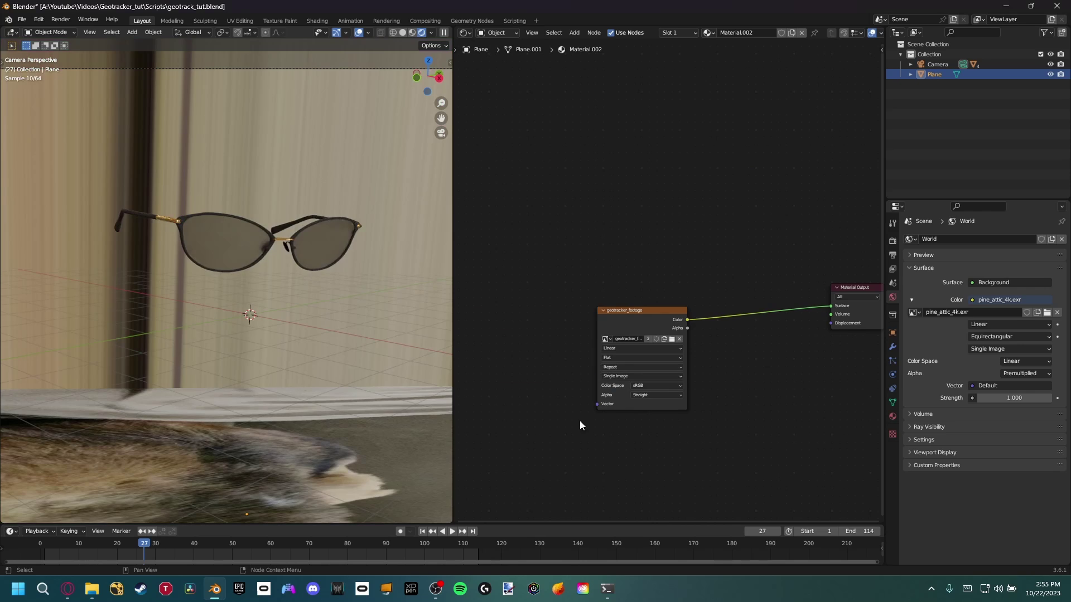
middle_drag(580, 421, 639, 391)
click(702, 302)
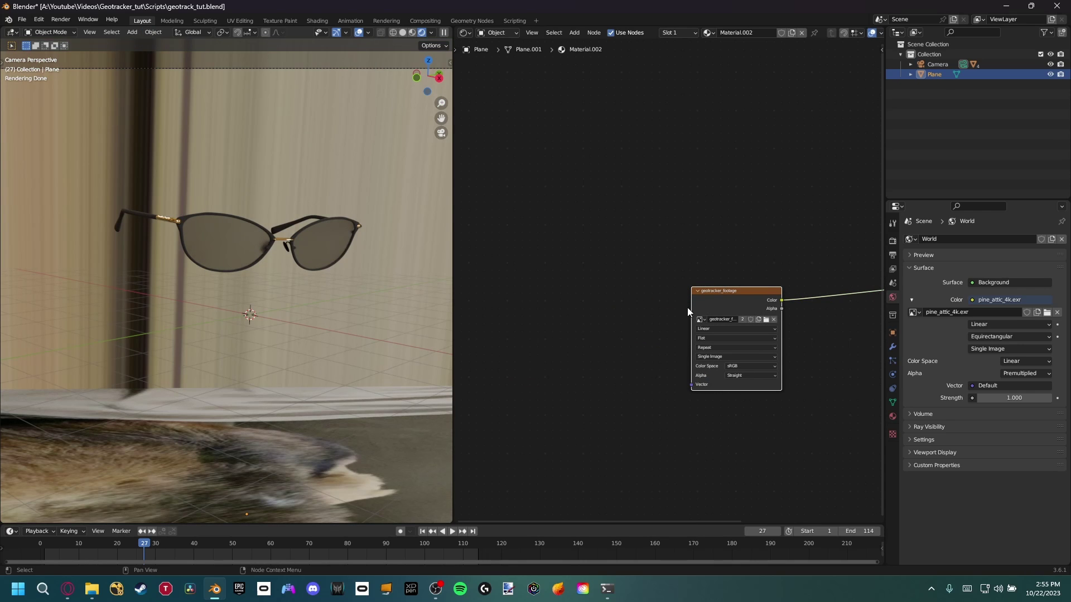
Step: Add Texture Coordinate and Mapping nodes with Ctrl+T, driving Mapping from Window coordinates
key(ctrl+t)
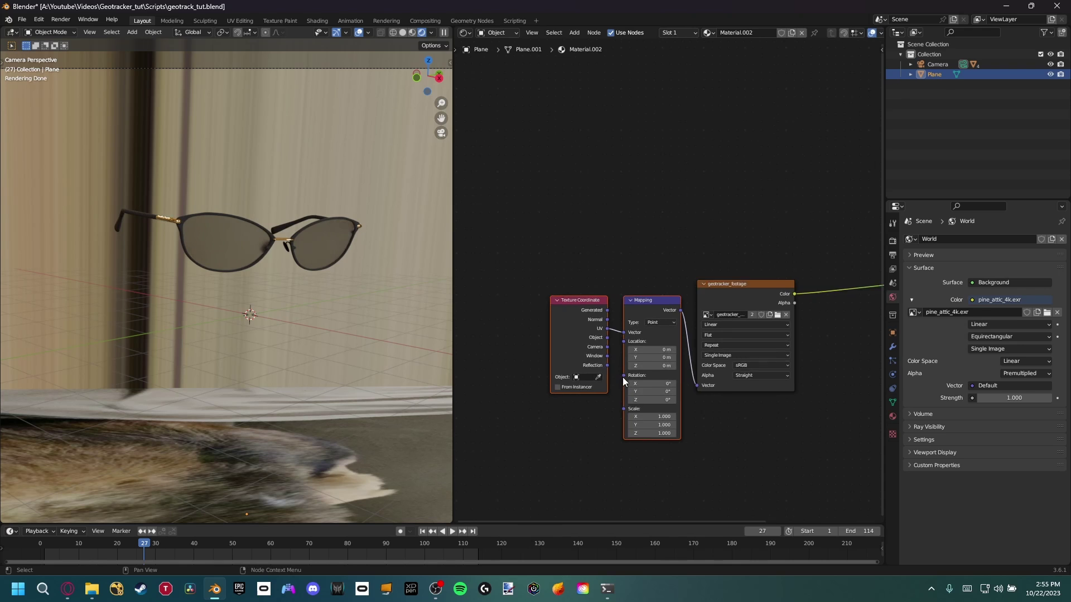
scroll(623, 378, up, 1)
middle_drag(619, 376, 610, 352)
click(597, 329)
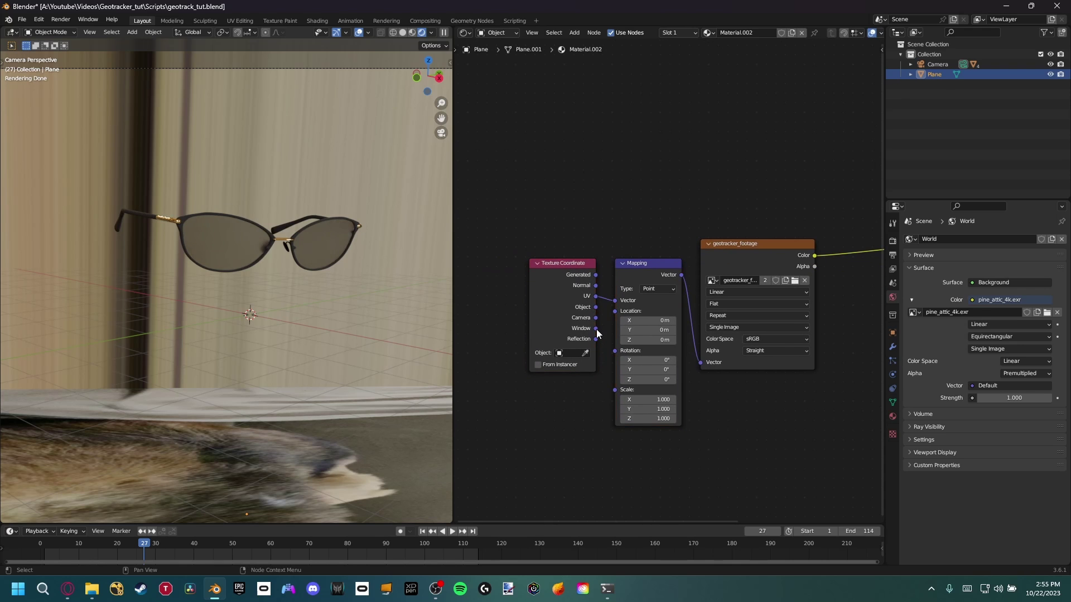
drag(596, 328, 616, 300)
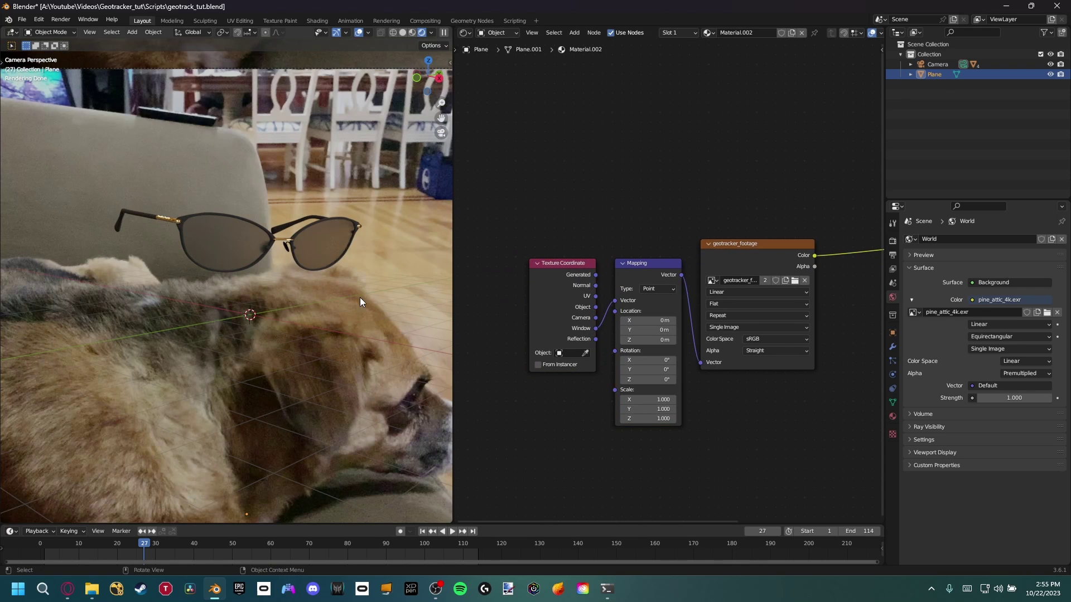
scroll(345, 299, down, 7)
scroll(335, 303, up, 4)
shift+middle_drag(333, 302, 311, 298)
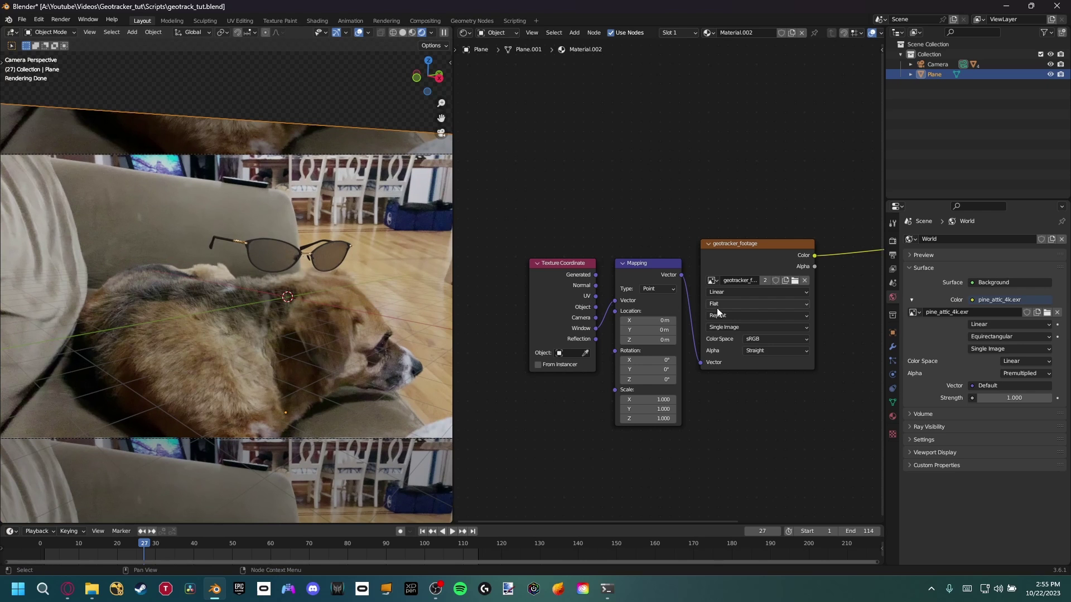
Step: Change the image texture extension from Repeat to Mirror
click(717, 315)
click(721, 354)
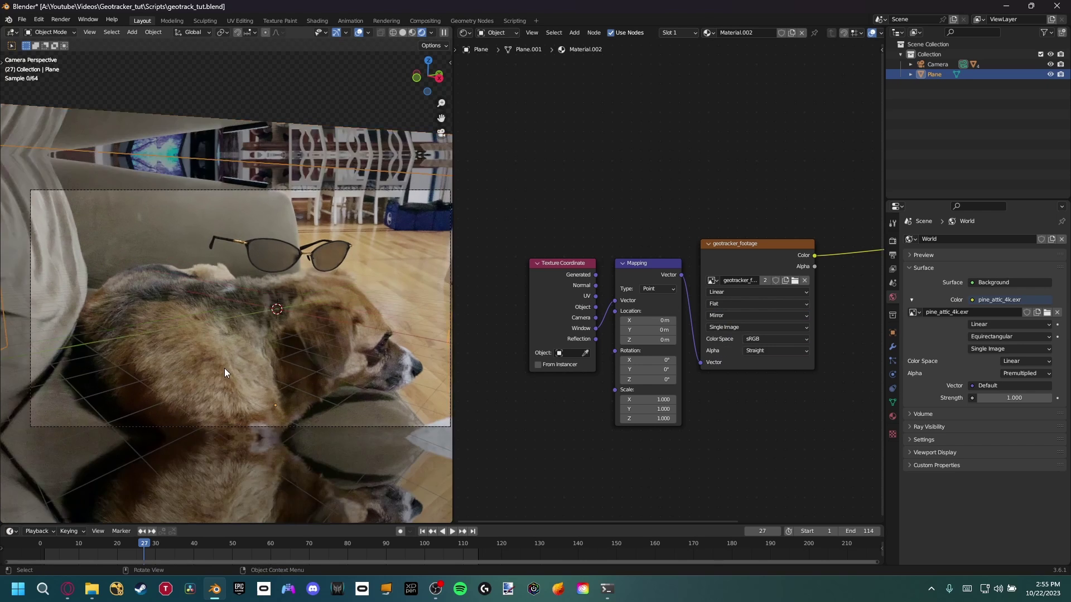
scroll(225, 368, down, 1)
shift+middle_drag(226, 368, 236, 349)
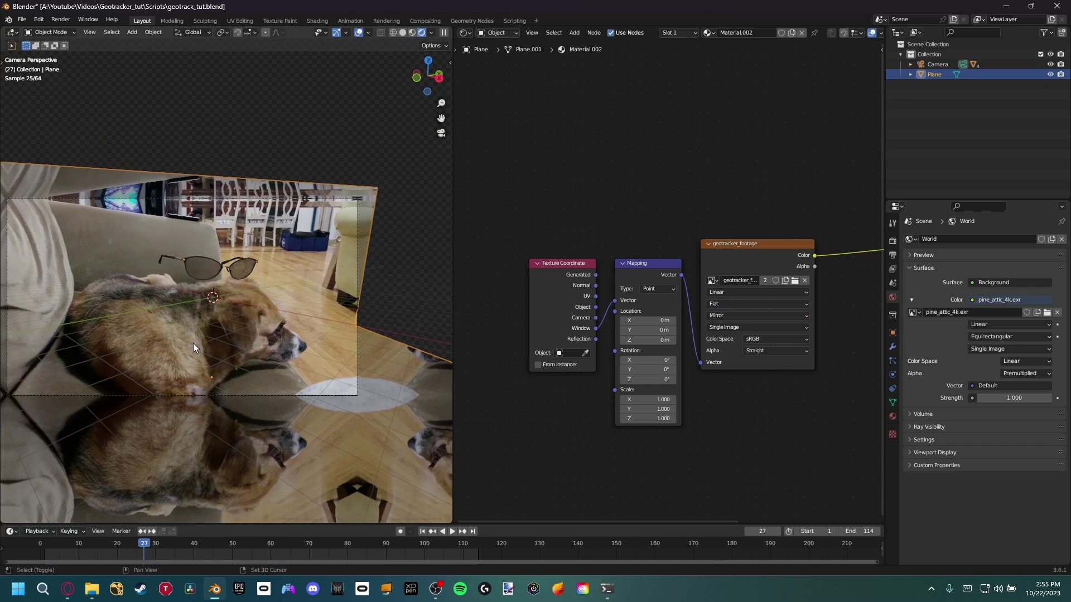
scroll(229, 335, up, 2)
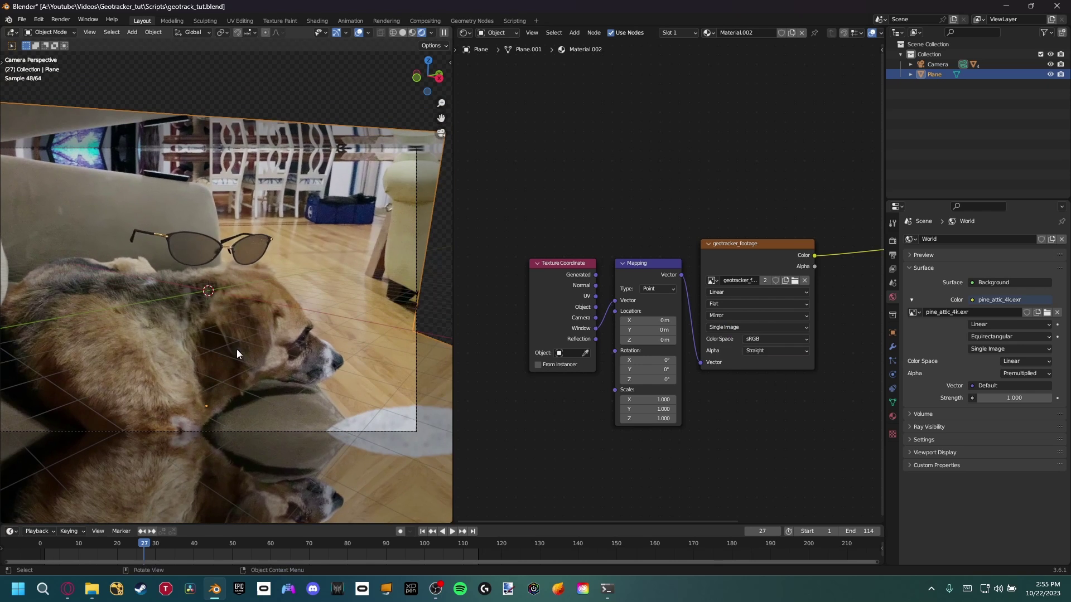
scroll(330, 317, down, 3)
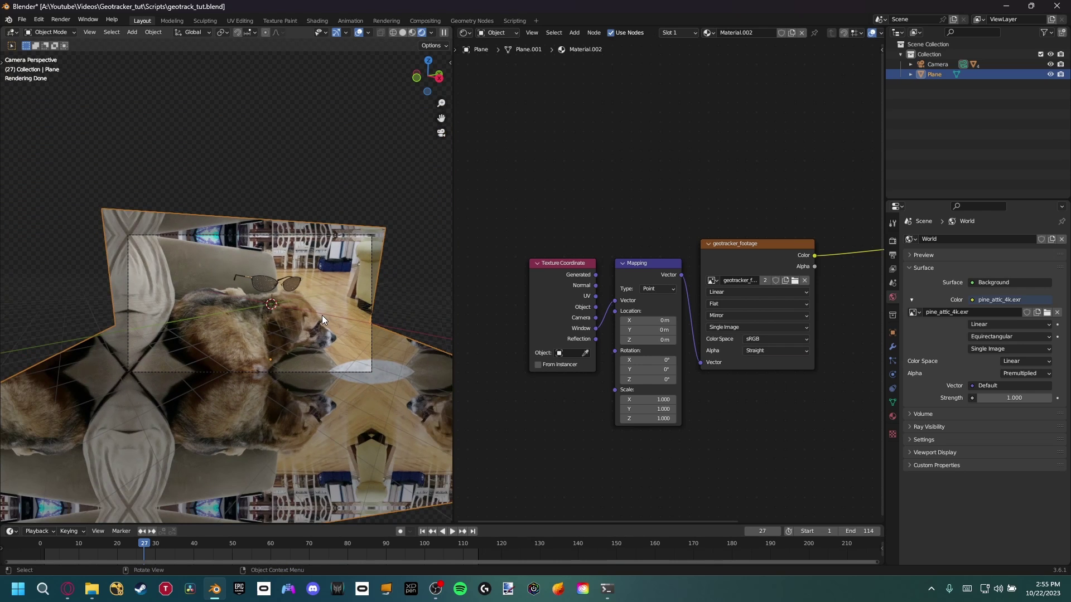
Step: Stretch the footage plane wider along the X axis
key(s)
key(x)
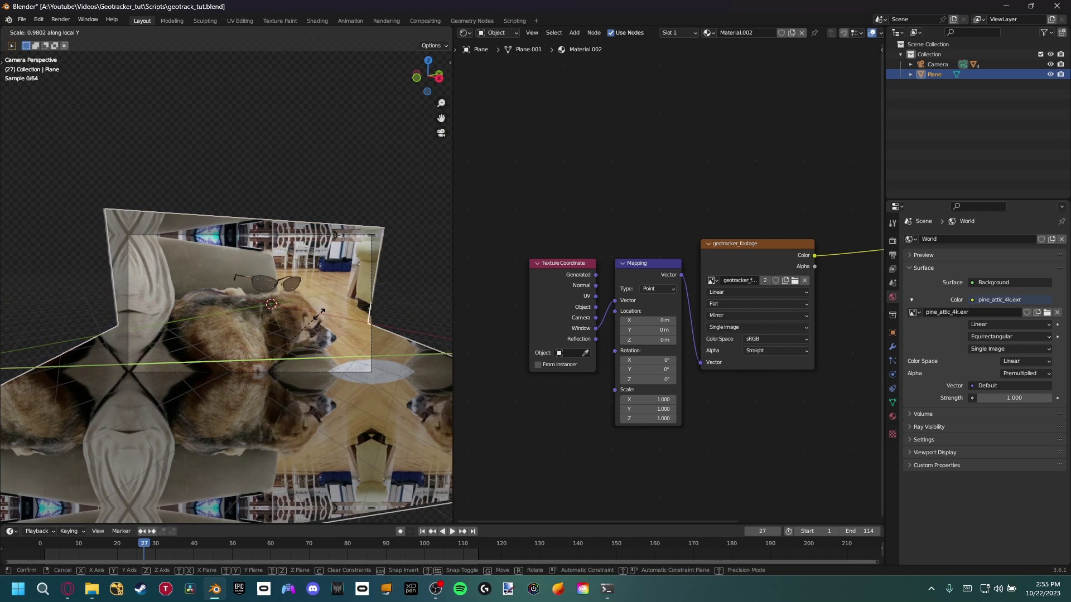
click(386, 320)
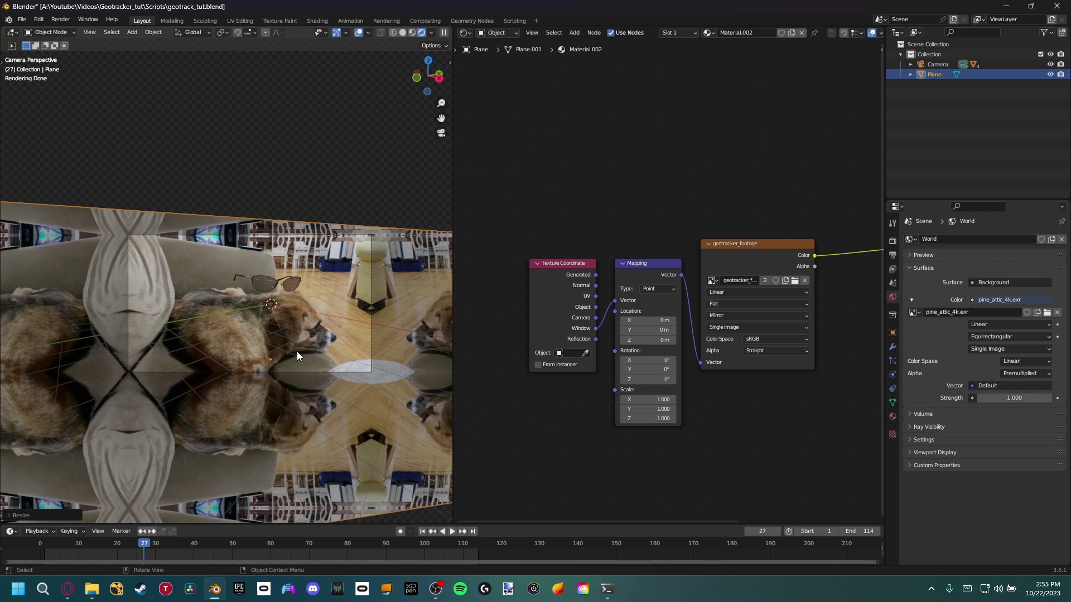
key(s)
key(x)
key(x)
key(Escape)
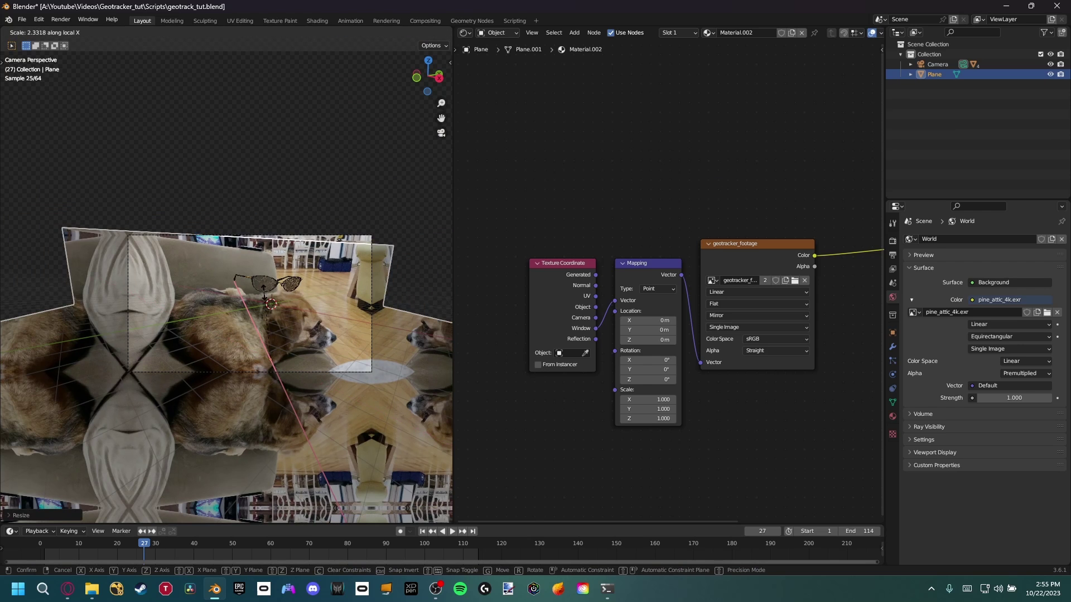
key(Tab)
key(Tab)
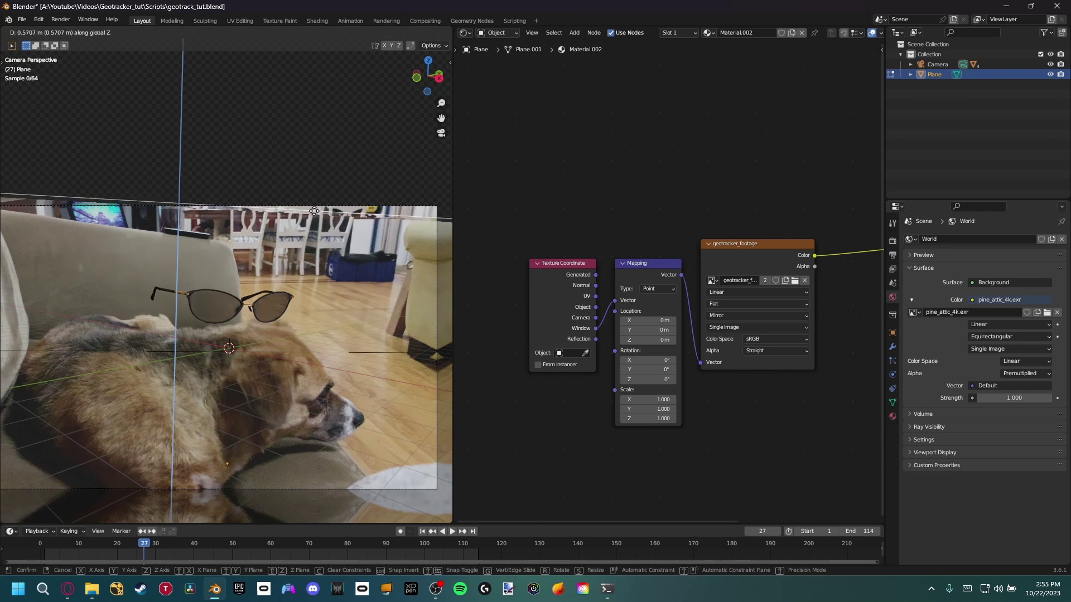
shift+middle_drag(336, 282, 260, 265)
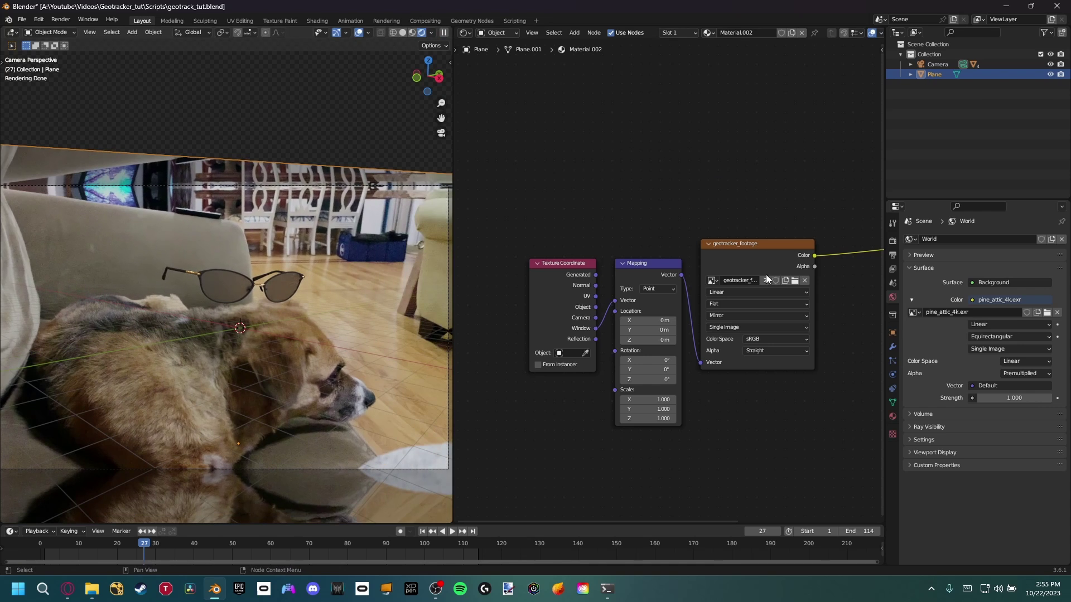
Step: Drag the area border right so the 3D viewport takes most of the space
right_click(455, 220)
click(446, 217)
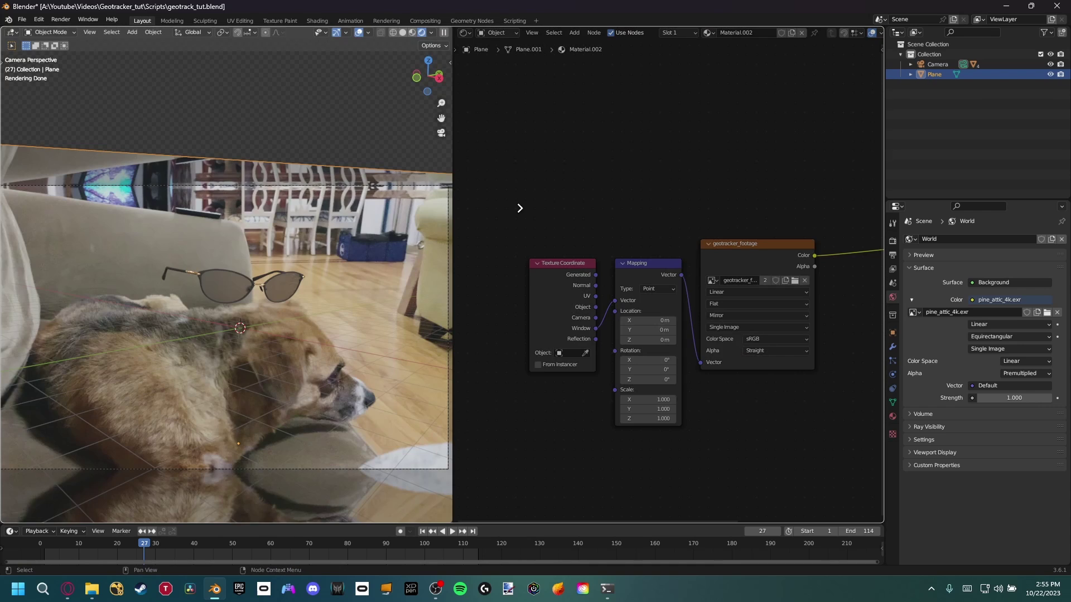
key(Escape)
drag(454, 224, 837, 229)
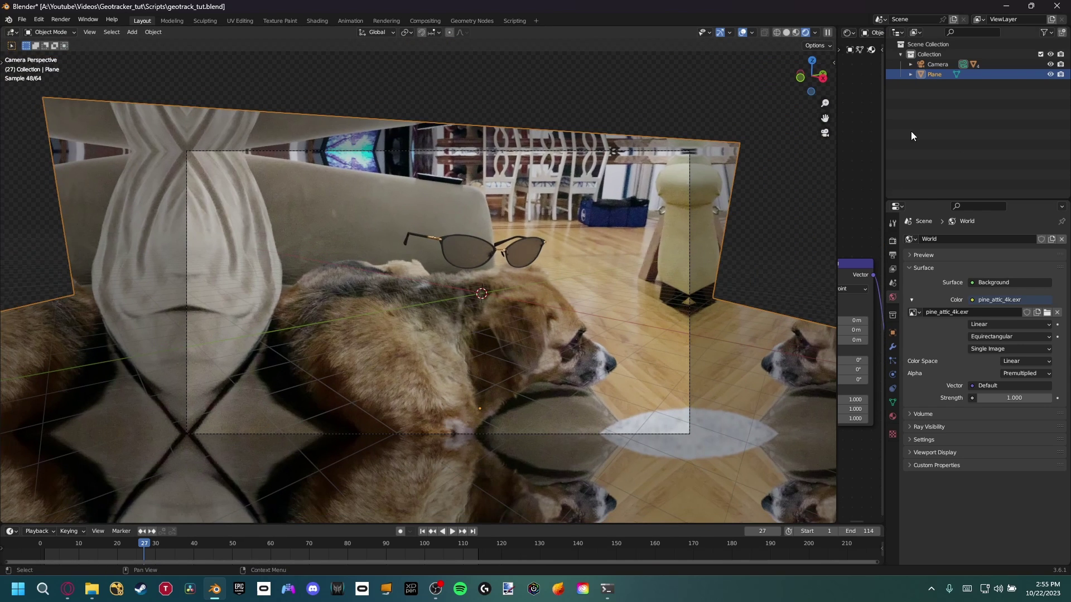
Step: Create a new collection named 'Reflections' and move the Plane into it
right_click(911, 131)
click(912, 134)
double_click(937, 85)
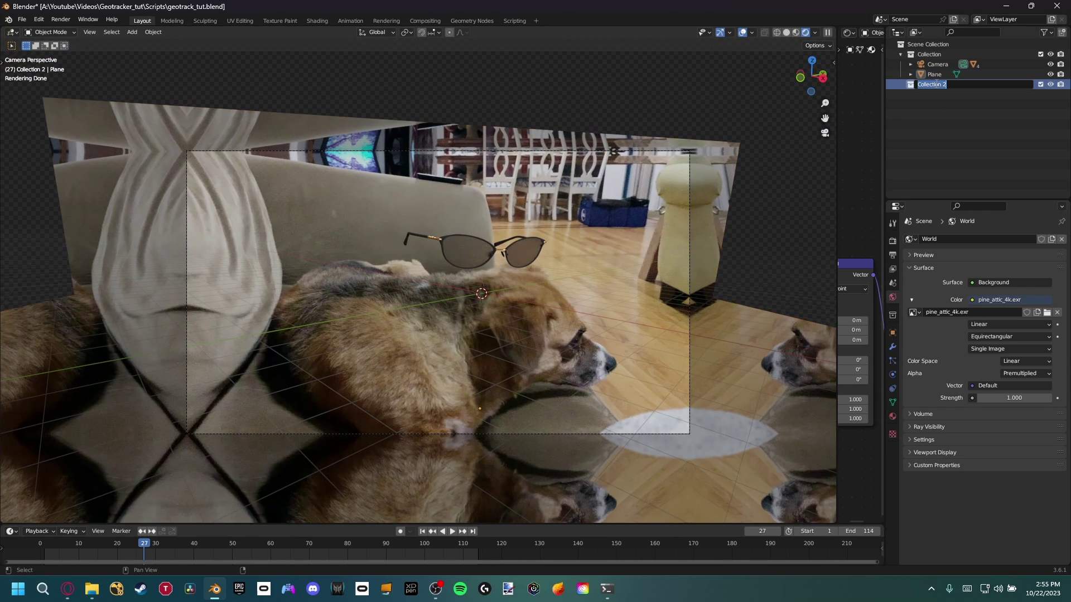
text(Reflections)
key(Return)
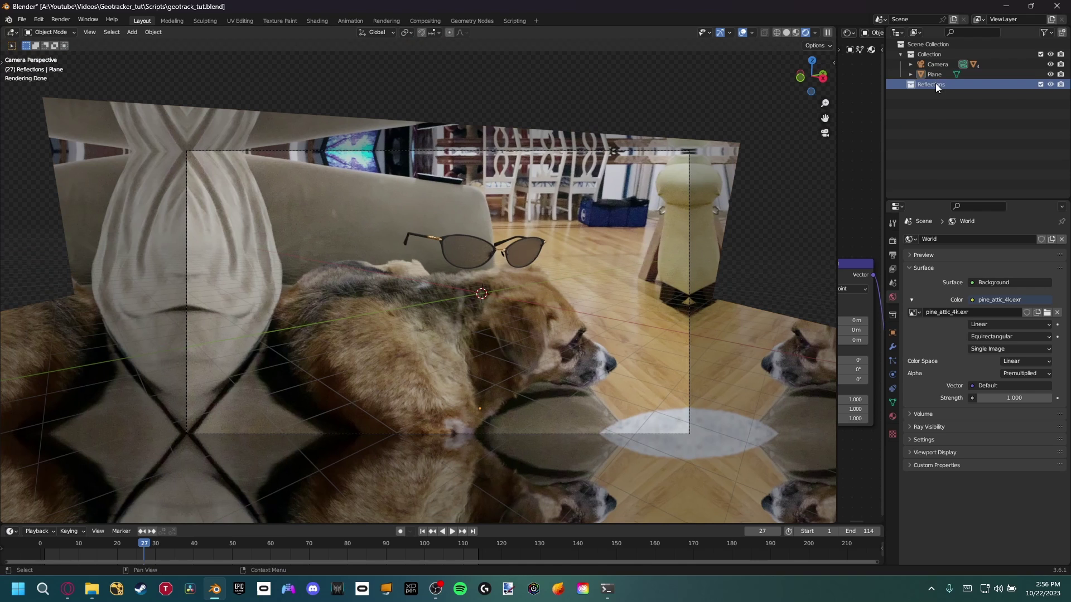
drag(944, 74, 942, 82)
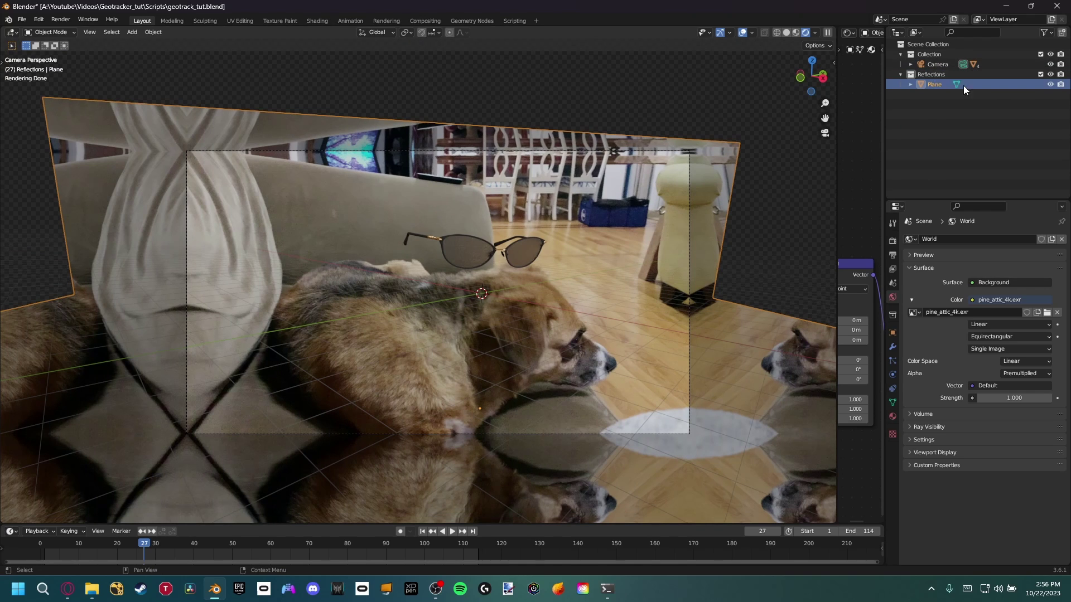
Step: Show the Indirect Only column in the Outliner filter and enable it for Reflections
click(1046, 32)
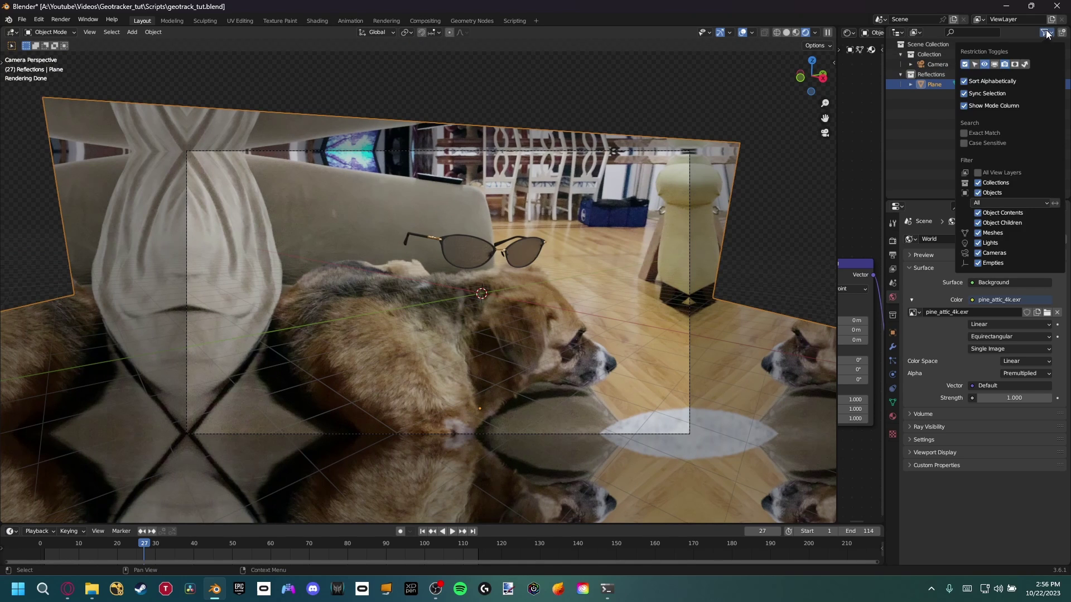
click(1025, 64)
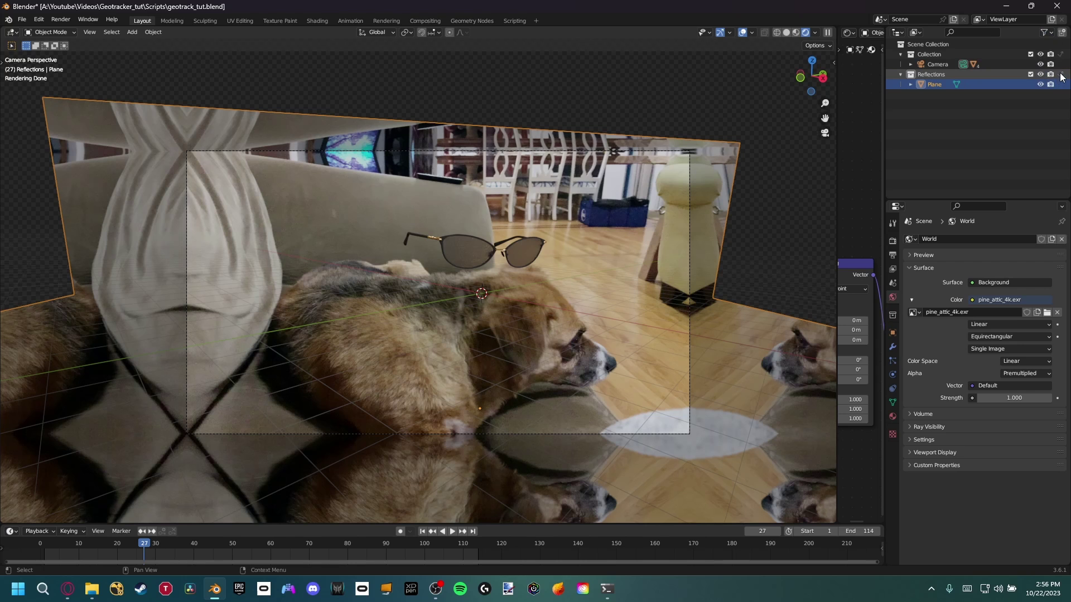
click(1060, 75)
scroll(576, 286, up, 3)
scroll(575, 284, up, 2)
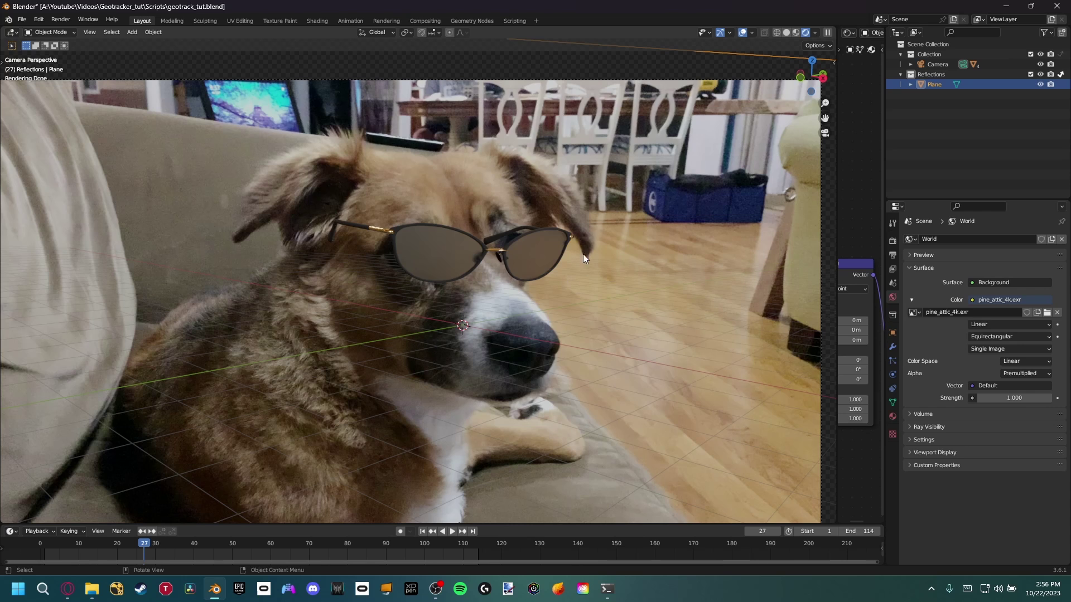
Step: Select the glasses lens and replace its nodes with a new Principled BSDF wired to Surface
scroll(482, 270, down, 5)
click(598, 111)
scroll(488, 290, up, 6)
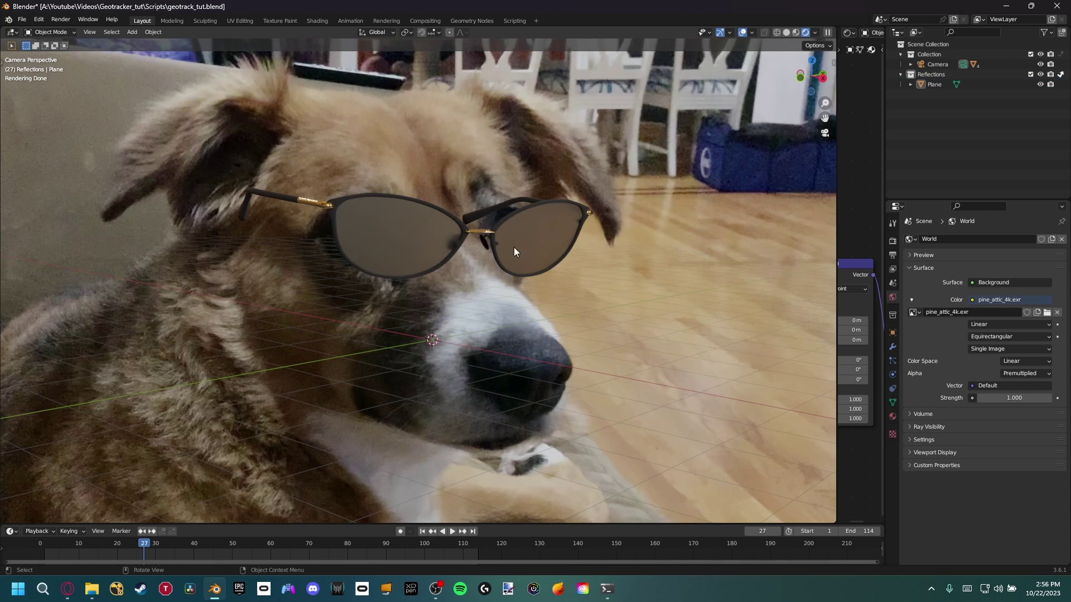
click(396, 249)
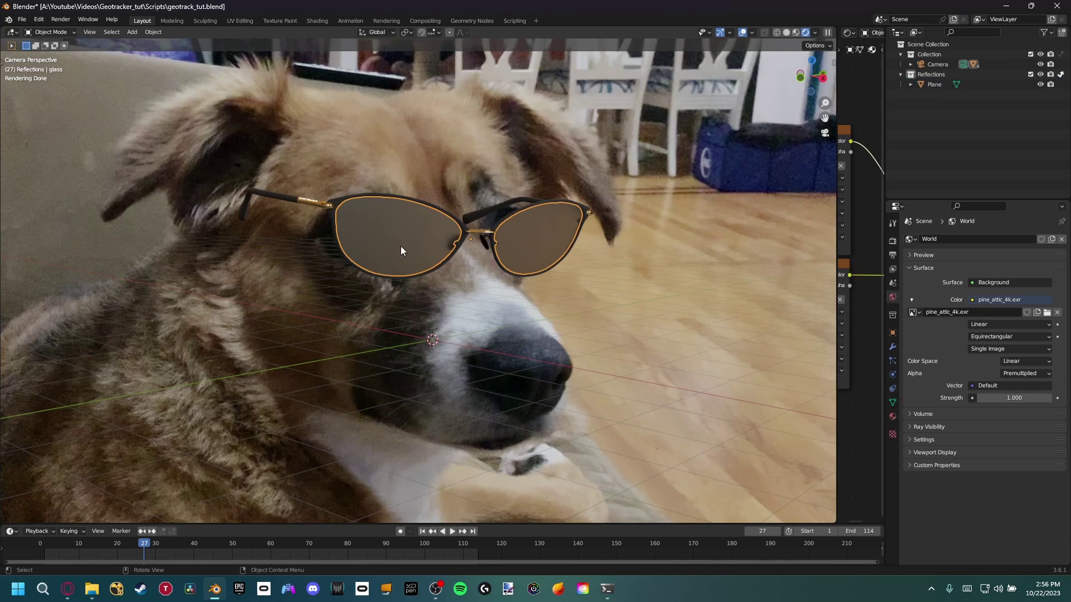
drag(835, 92, 674, 347)
key(x)
key(shift+a)
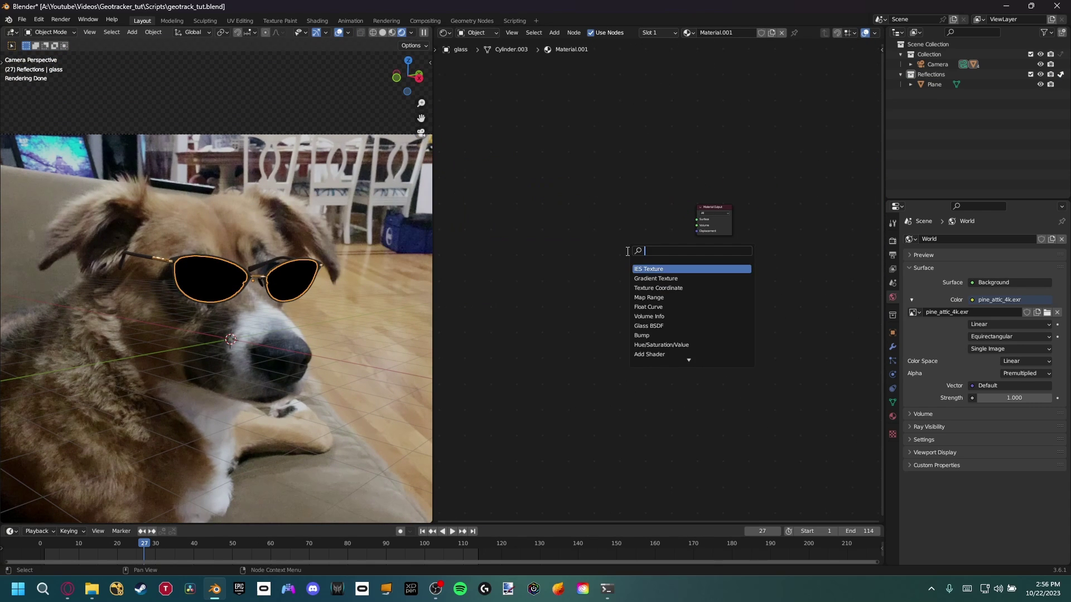
text(princ)
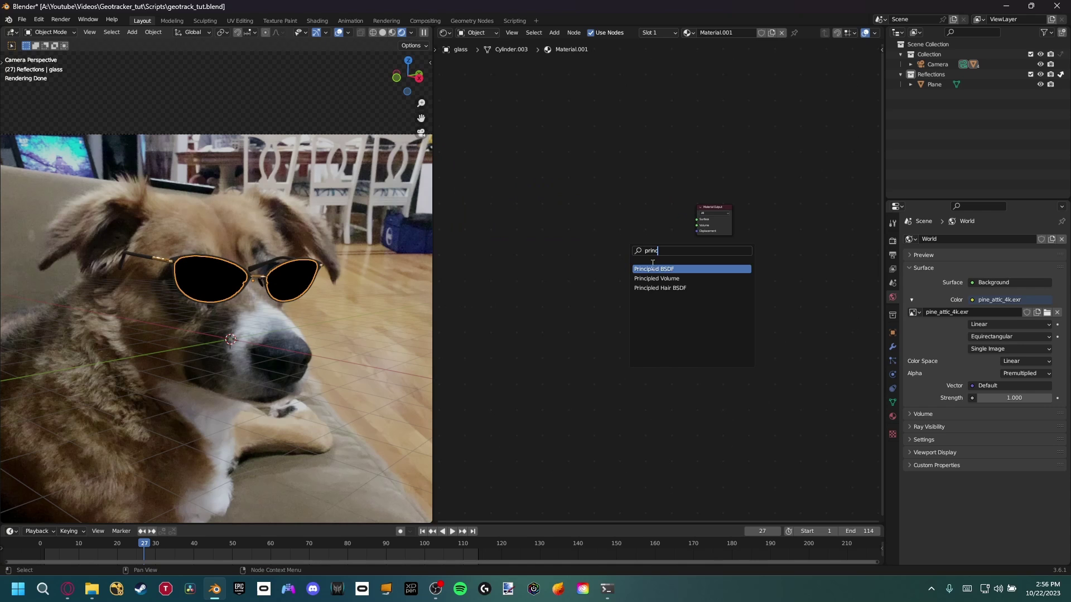
key(Return)
click(636, 250)
scroll(677, 226, up, 5)
drag(691, 213, 746, 219)
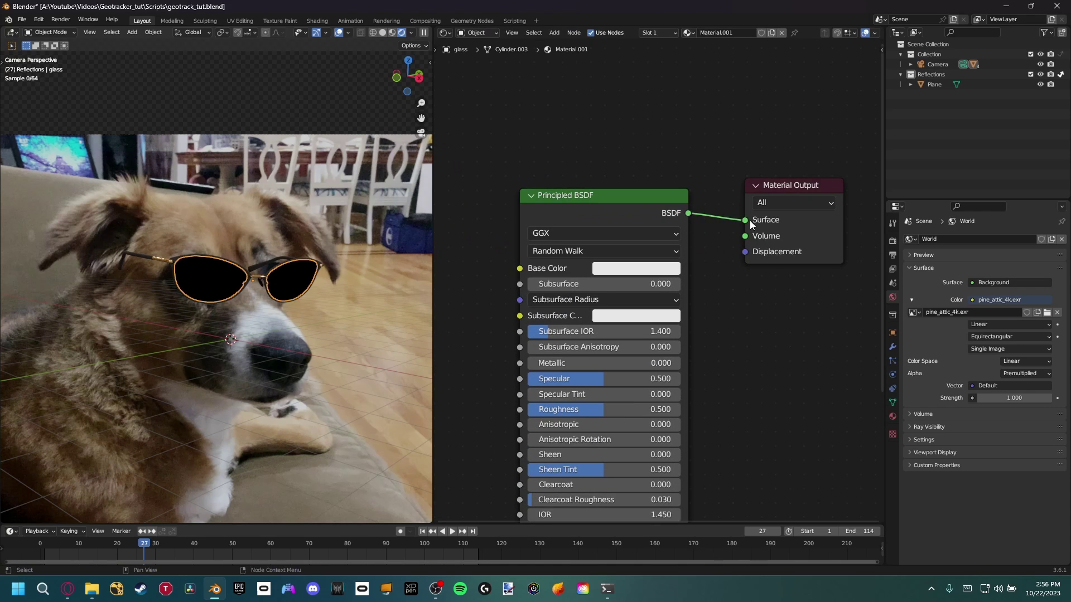
Step: Give the lens a near-black base colour, Specular 0.172, Transmission 0.969 and Roughness 0.054
middle_drag(581, 363, 611, 239)
drag(611, 239, 522, 268)
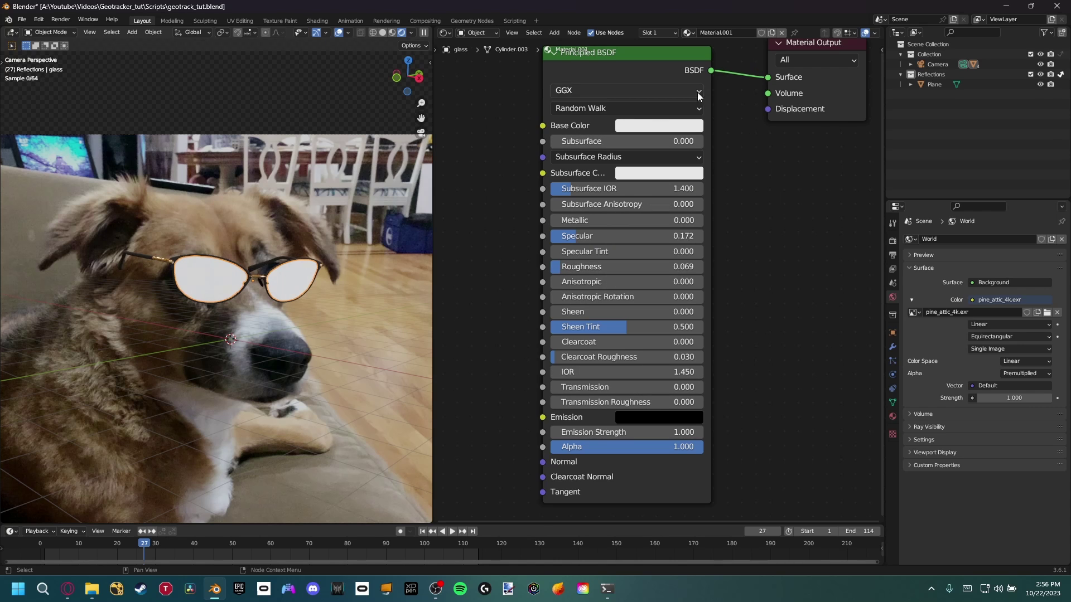
click(659, 126)
drag(737, 156, 737, 187)
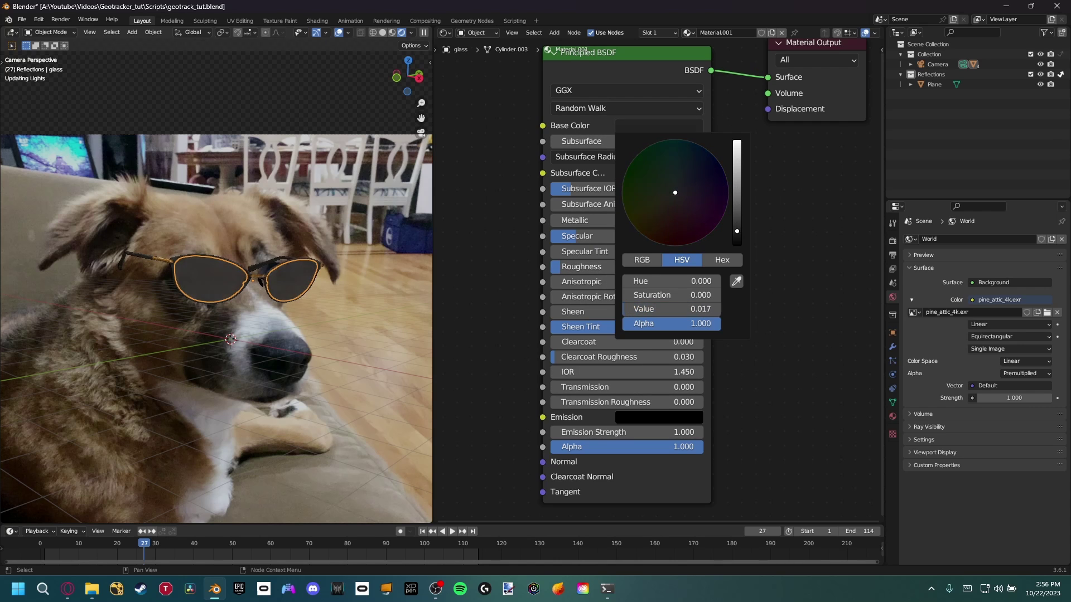
scroll(613, 368, up, 2)
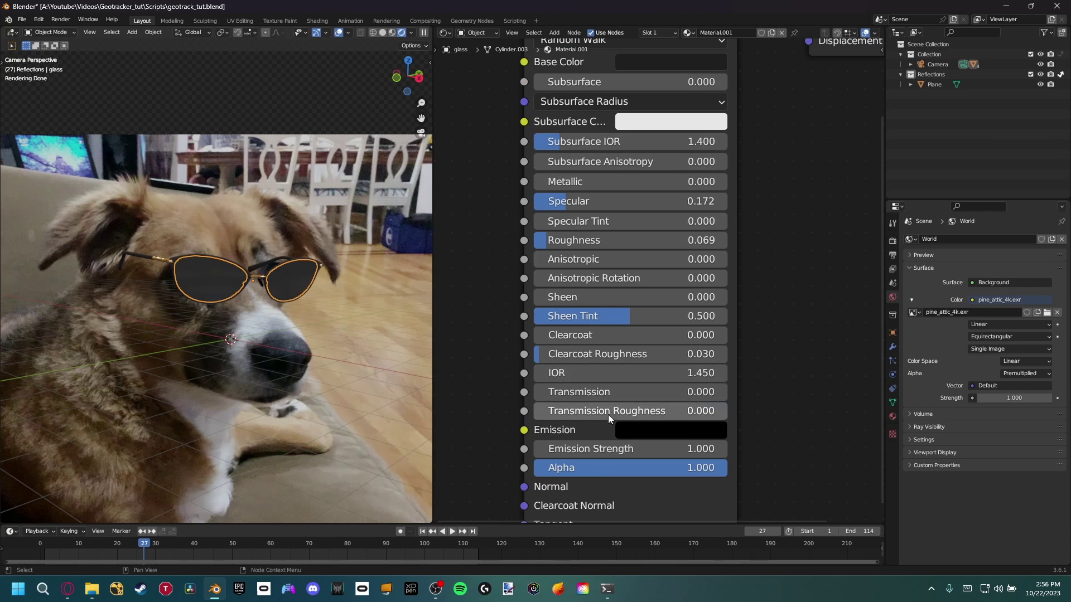
drag(603, 395, 707, 390)
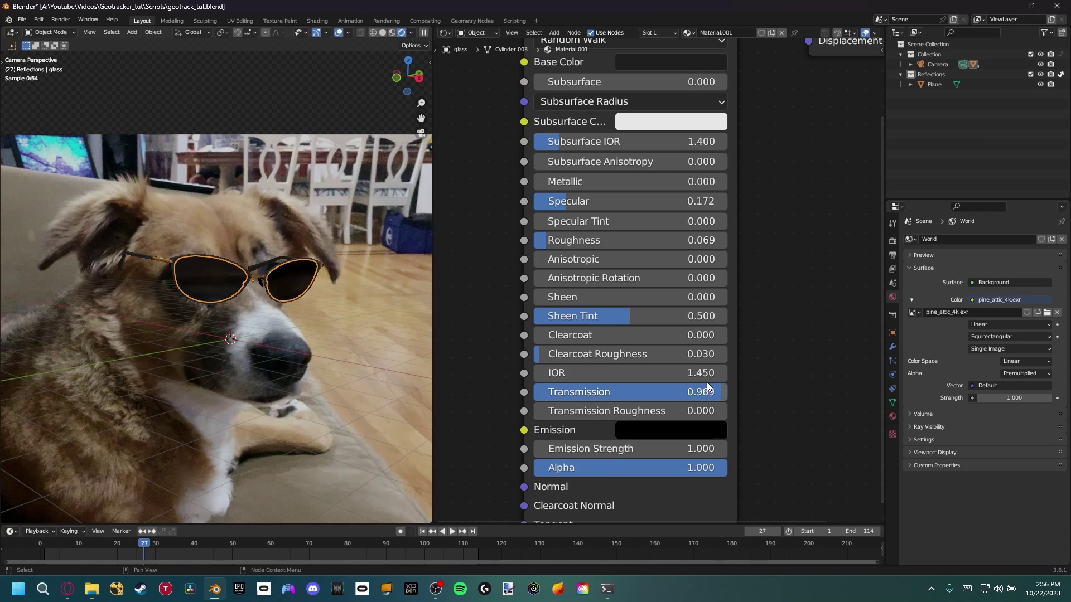
drag(641, 240, 628, 240)
scroll(209, 269, up, 2)
scroll(286, 289, up, 1)
scroll(336, 289, down, 4)
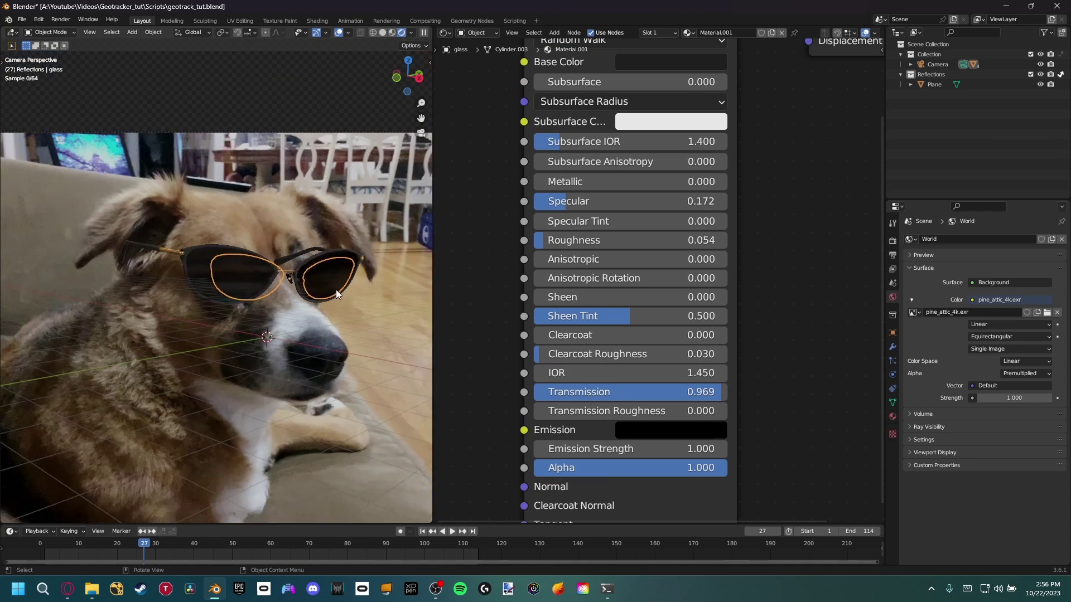
Step: Play back the animation to check the glasses, then jump to frame 12
key(space)
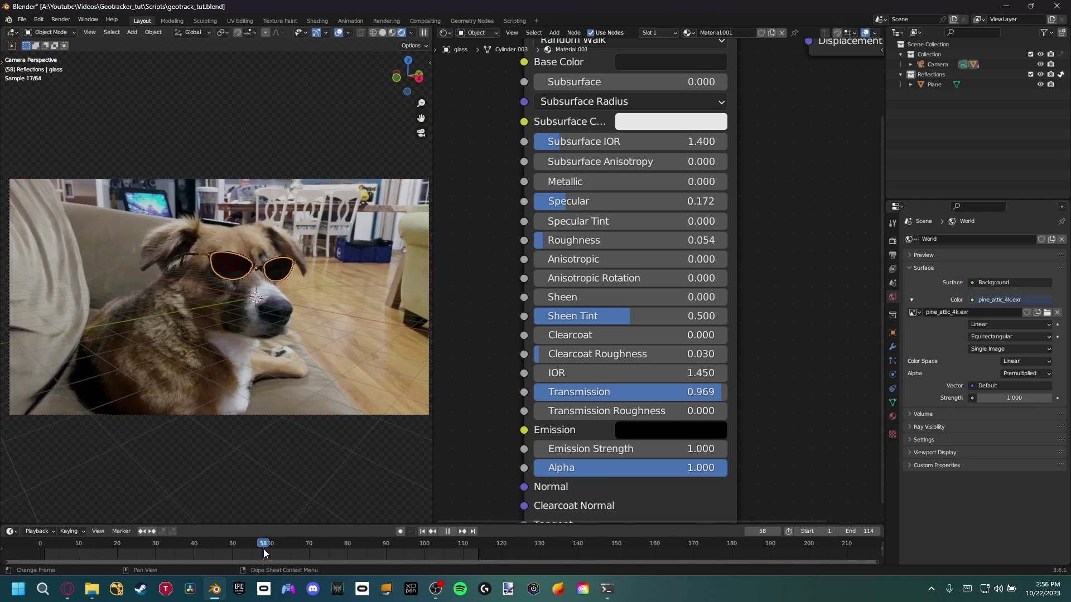
key(space)
scroll(216, 273, up, 5)
scroll(286, 268, down, 3)
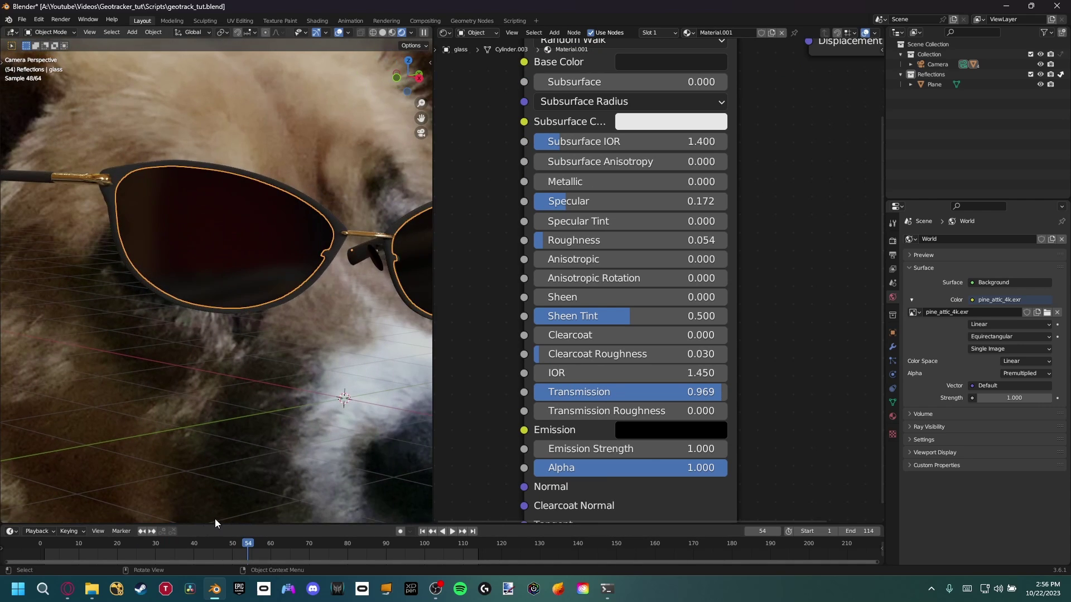
click(86, 544)
Step: Widen the 3D view and select the Dog mesh hidden behind the glasses
middle_drag(393, 348, 313, 329)
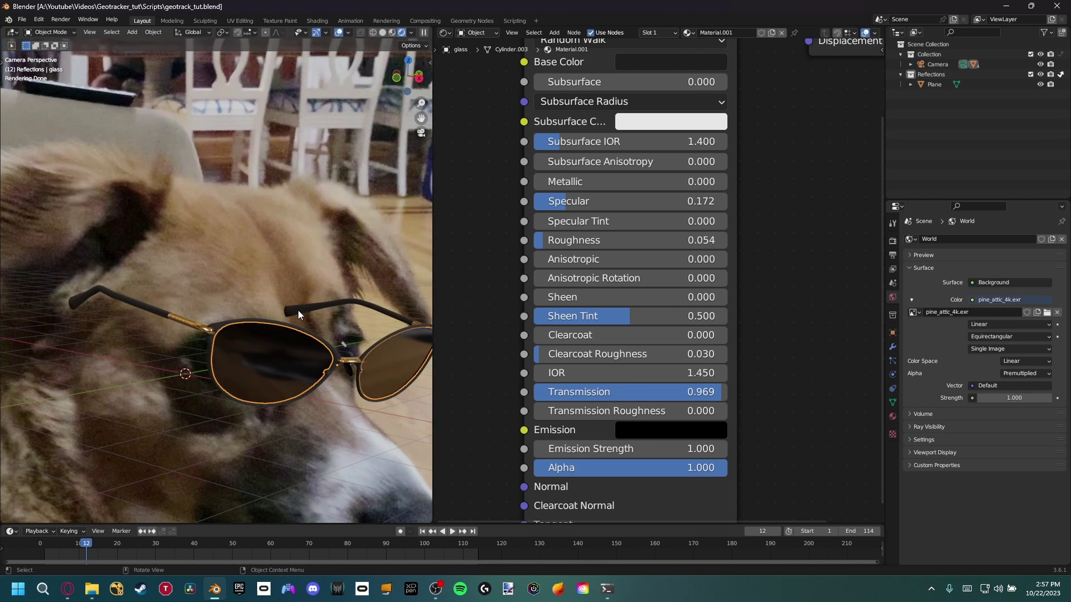
click(283, 365)
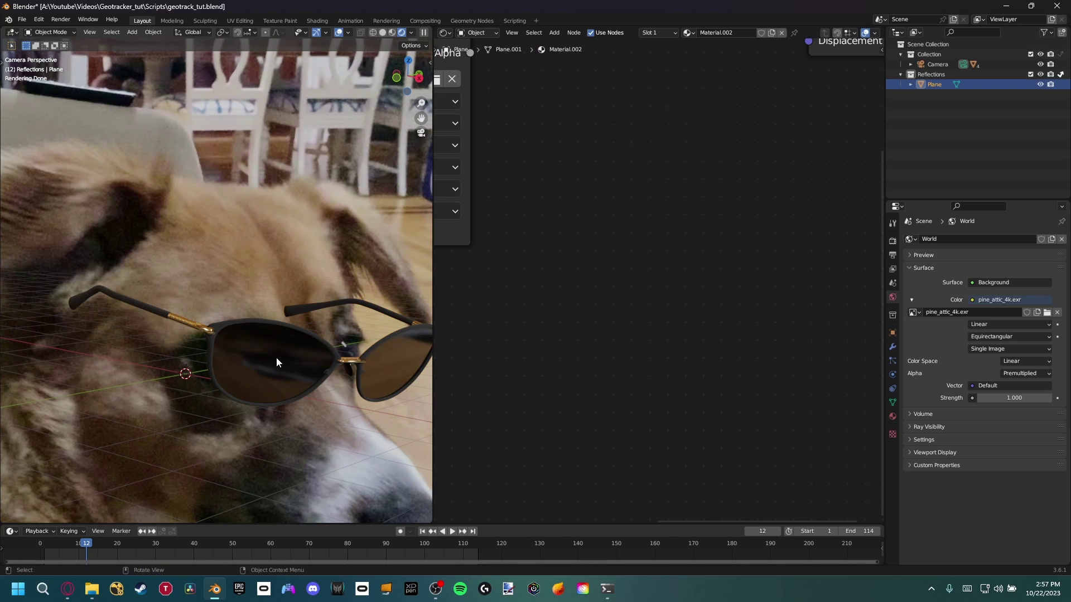
middle_drag(286, 353, 340, 323)
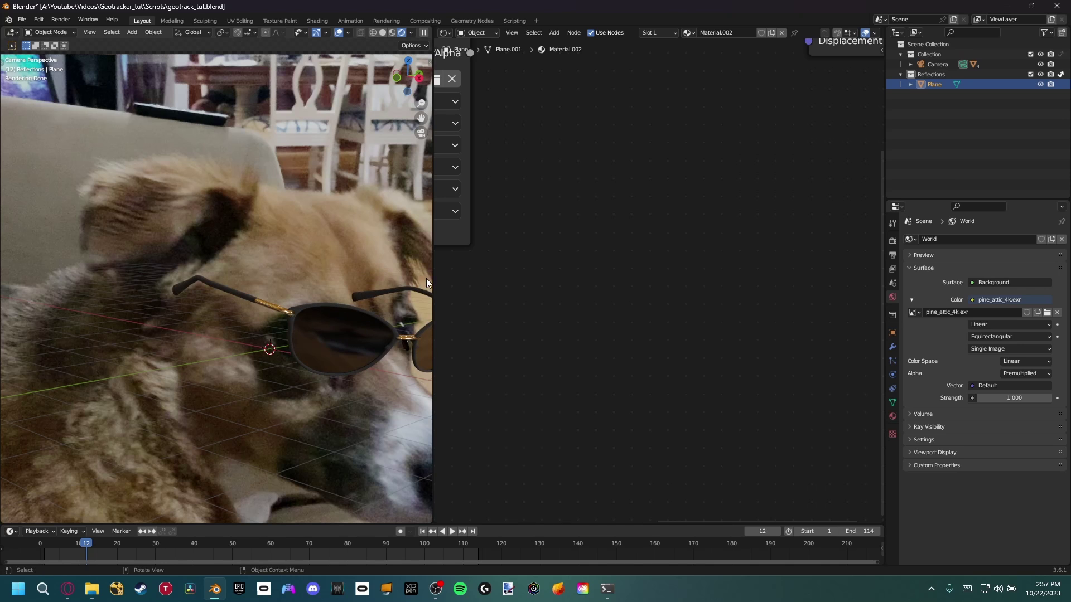
drag(433, 278, 757, 265)
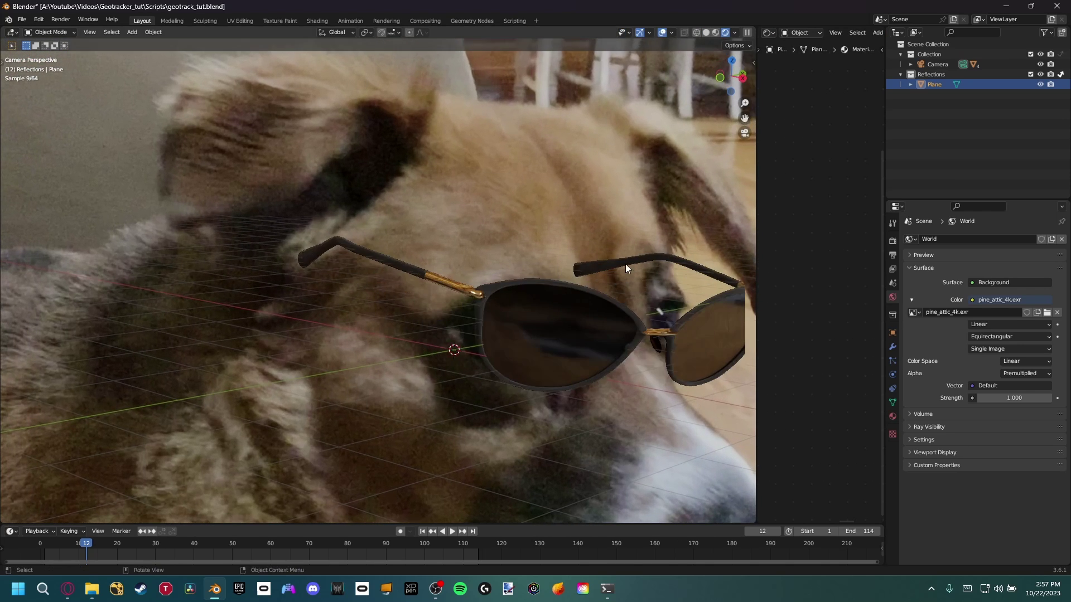
scroll(624, 260, down, 2)
shift+middle_drag(623, 260, 526, 267)
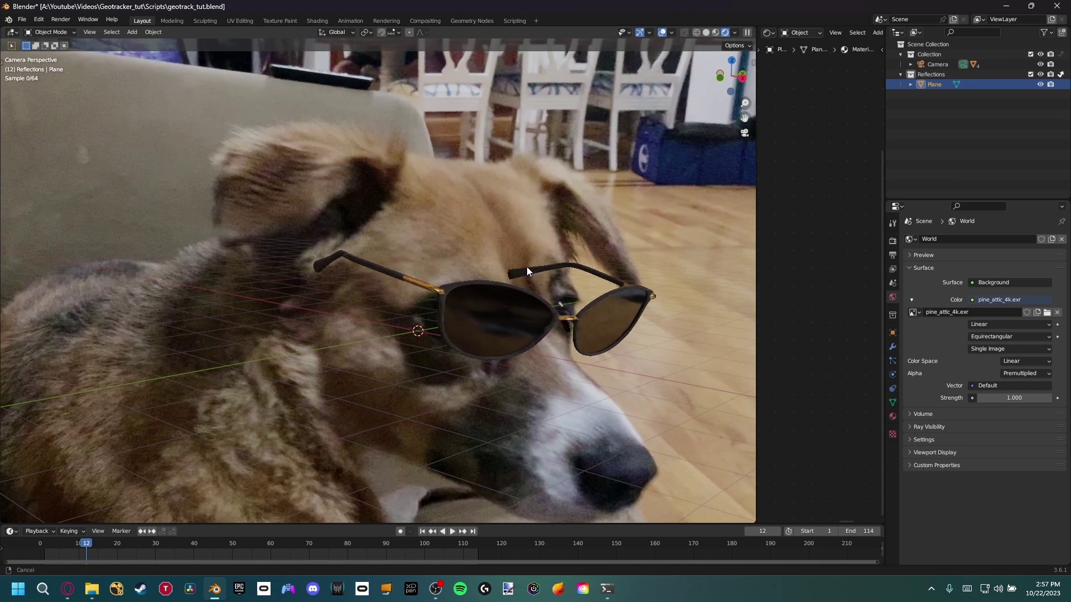
key(alt)
click(454, 224)
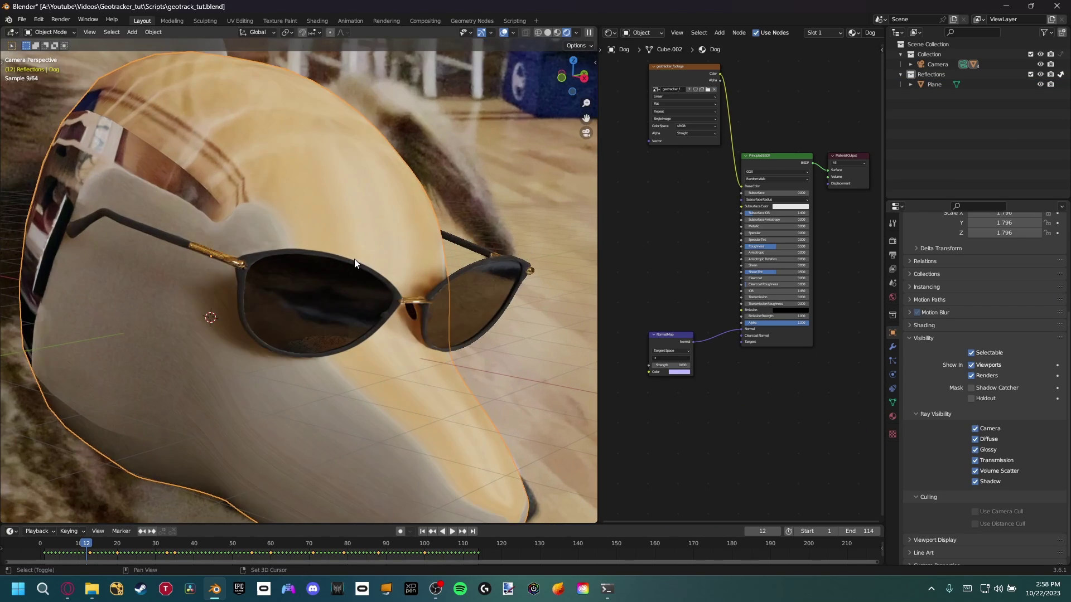
Step: Turn on Shadow Catcher in the Dog mesh's visibility settings
shift+middle_drag(353, 259, 381, 245)
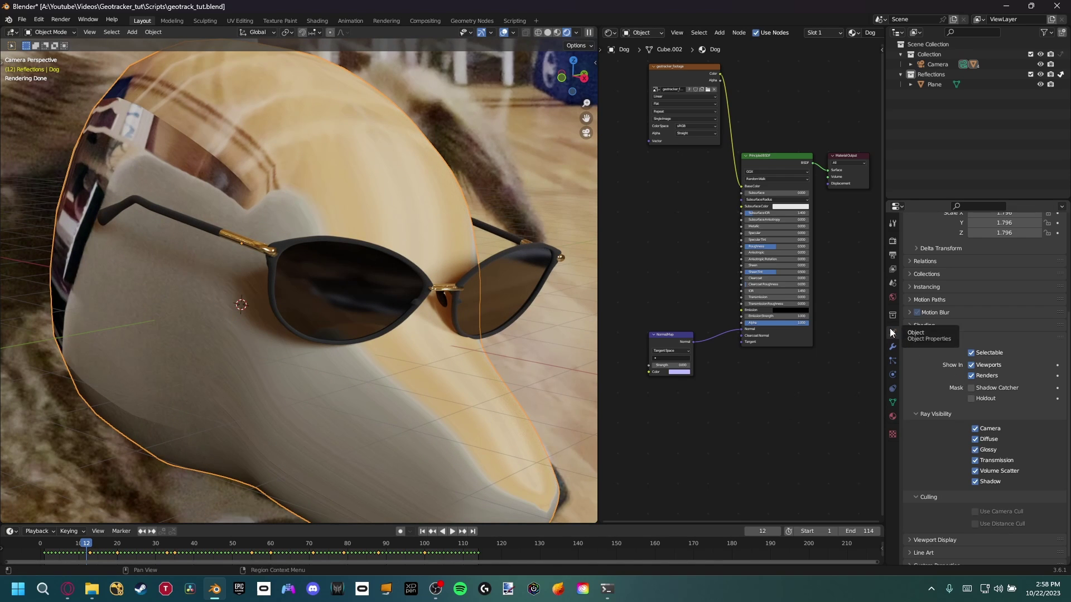
scroll(918, 289, down, 1)
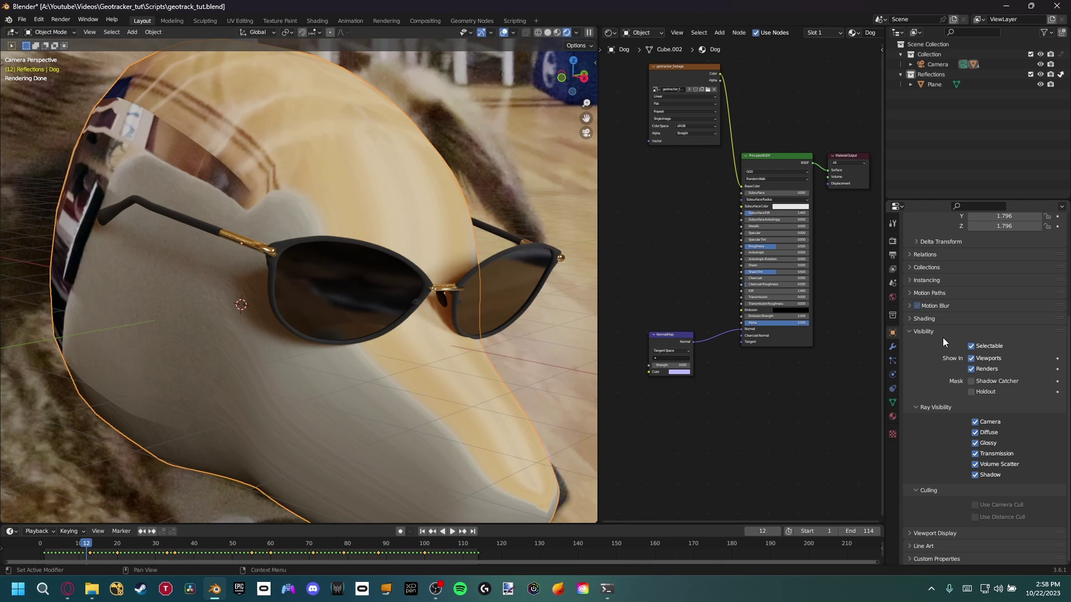
click(972, 382)
Step: Select the footage Plane and zoom around the close-up to inspect the dog under the sunglasses
click(451, 246)
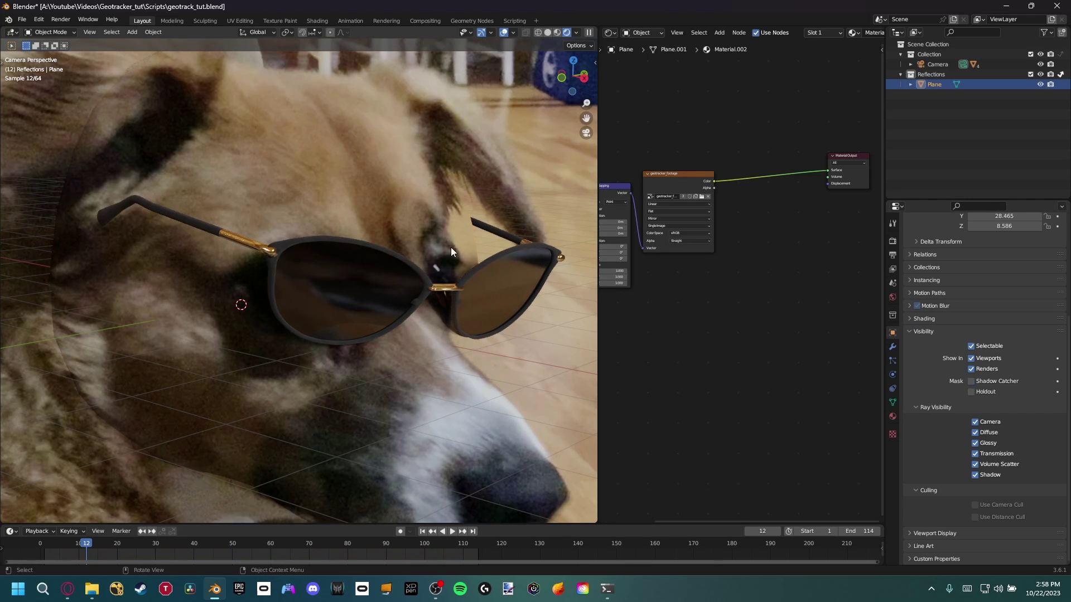
scroll(400, 302, up, 4)
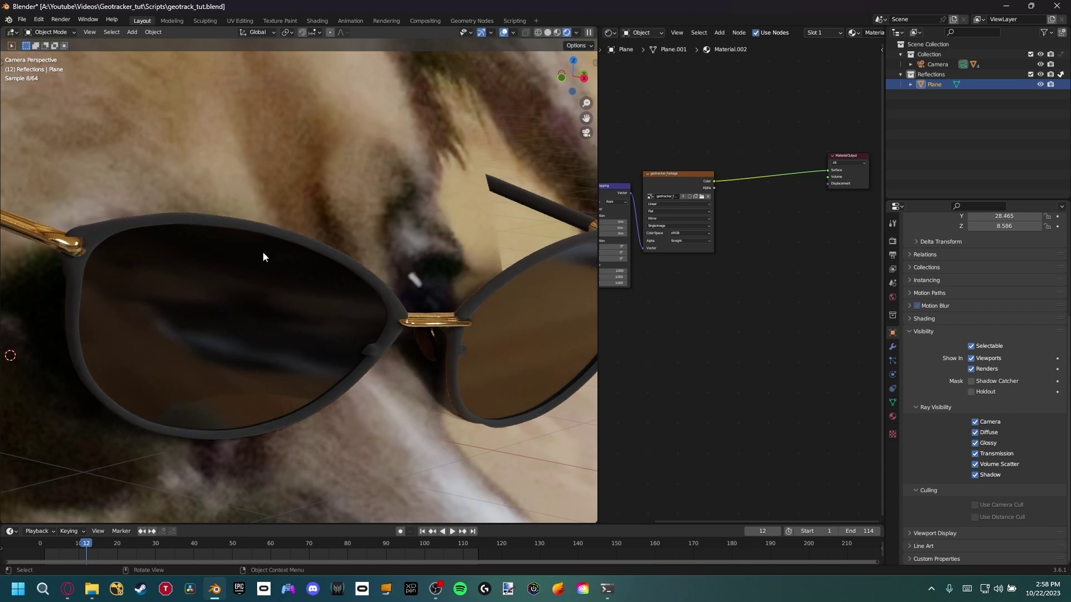
scroll(276, 341, down, 5)
shift+middle_drag(195, 332, 320, 341)
scroll(474, 289, up, 6)
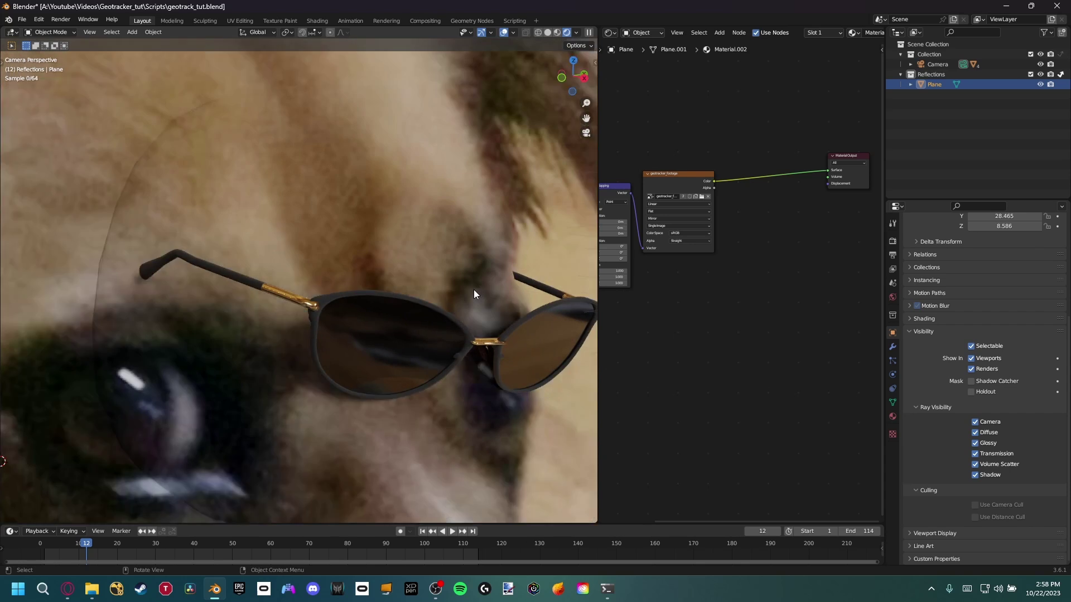
scroll(474, 290, up, 4)
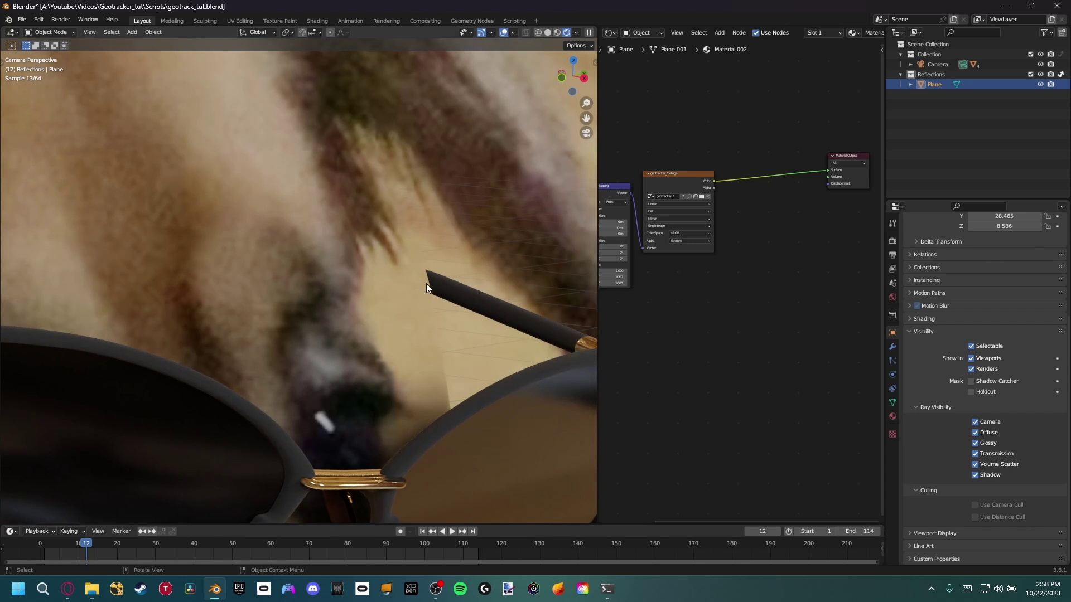
scroll(390, 262, down, 6)
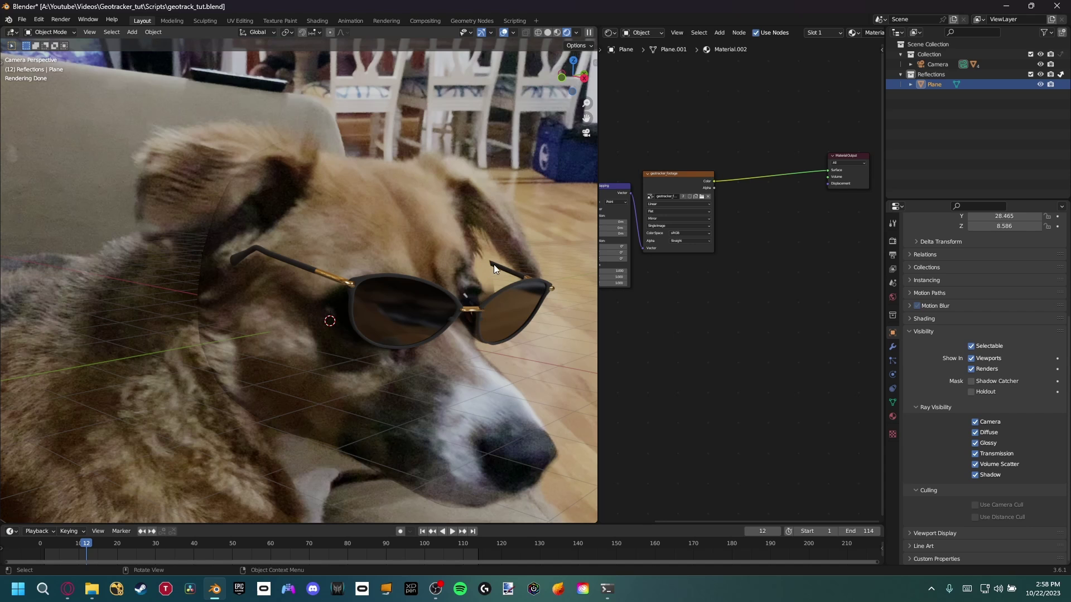
scroll(446, 323, down, 2)
scroll(335, 318, down, 1)
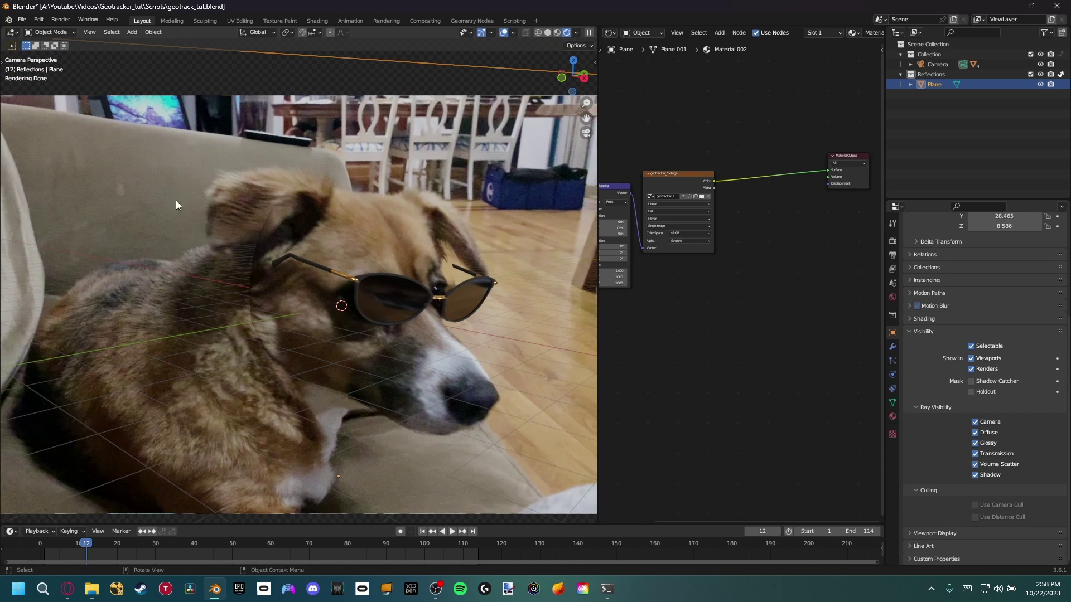
scroll(262, 256, up, 2)
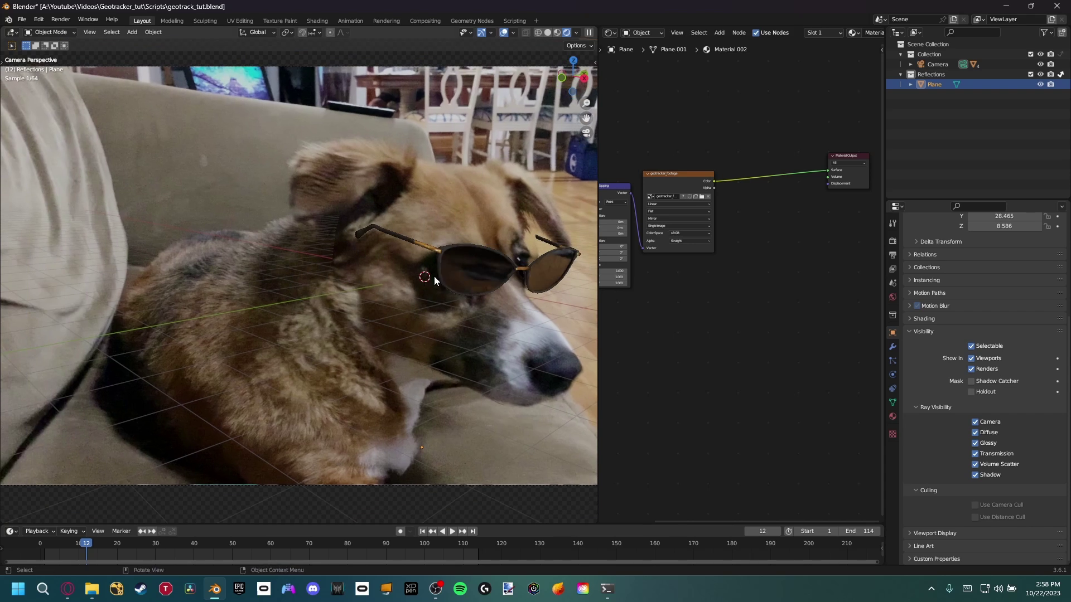
Step: Turn off the Plane's Shadow and Volume Scatter ray visibility, leaving Glossy and Camera on
click(976, 476)
click(975, 465)
click(975, 444)
click(975, 443)
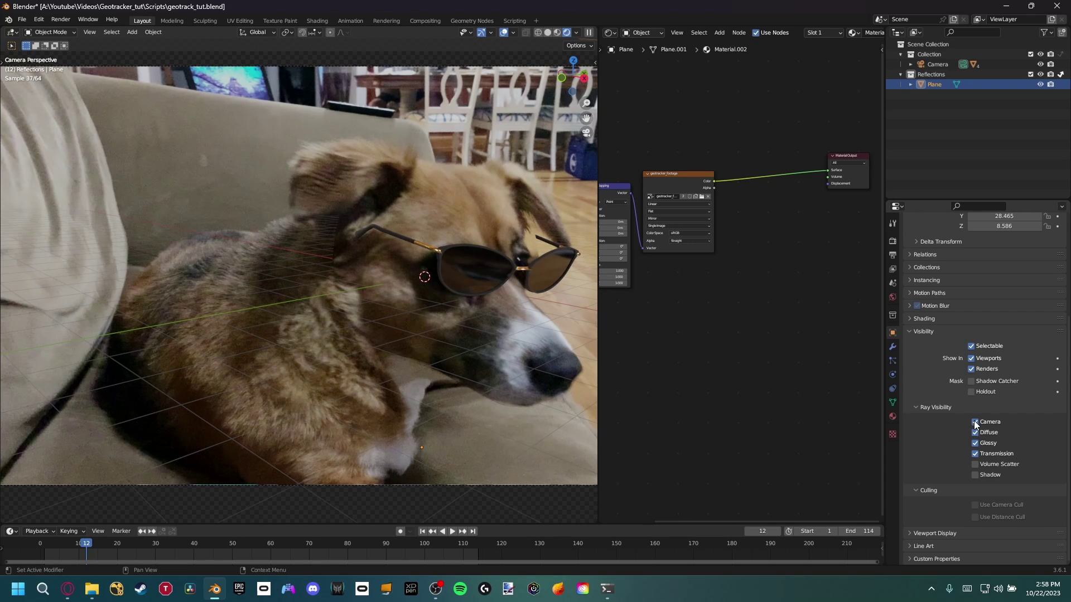
click(975, 423)
click(975, 422)
Step: Zoom around the view and confirm a slight reposition in the viewport
scroll(470, 258, up, 3)
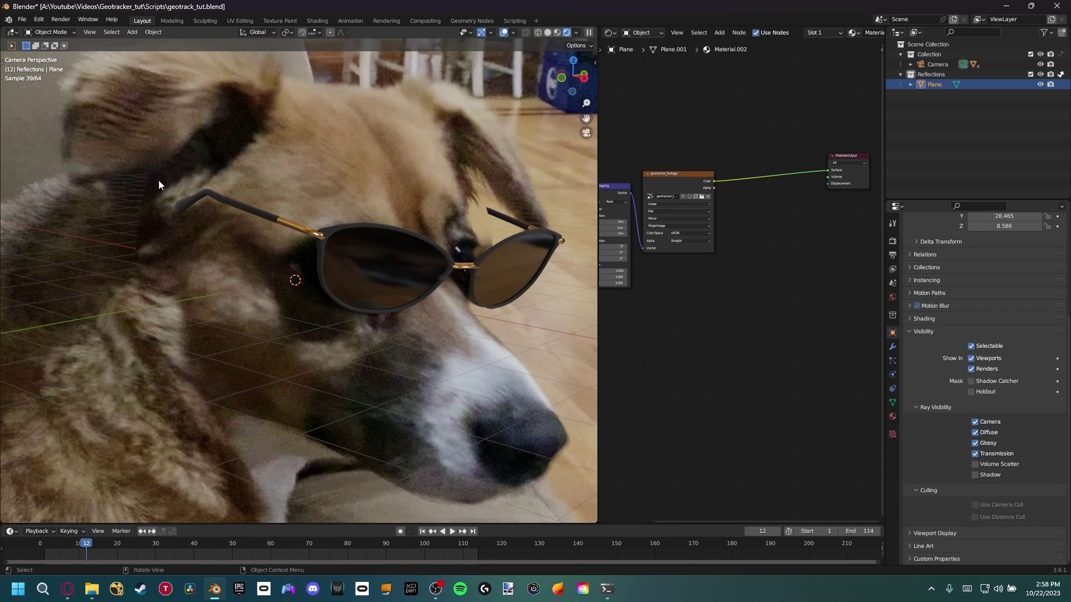
scroll(178, 240, down, 4)
scroll(301, 291, up, 6)
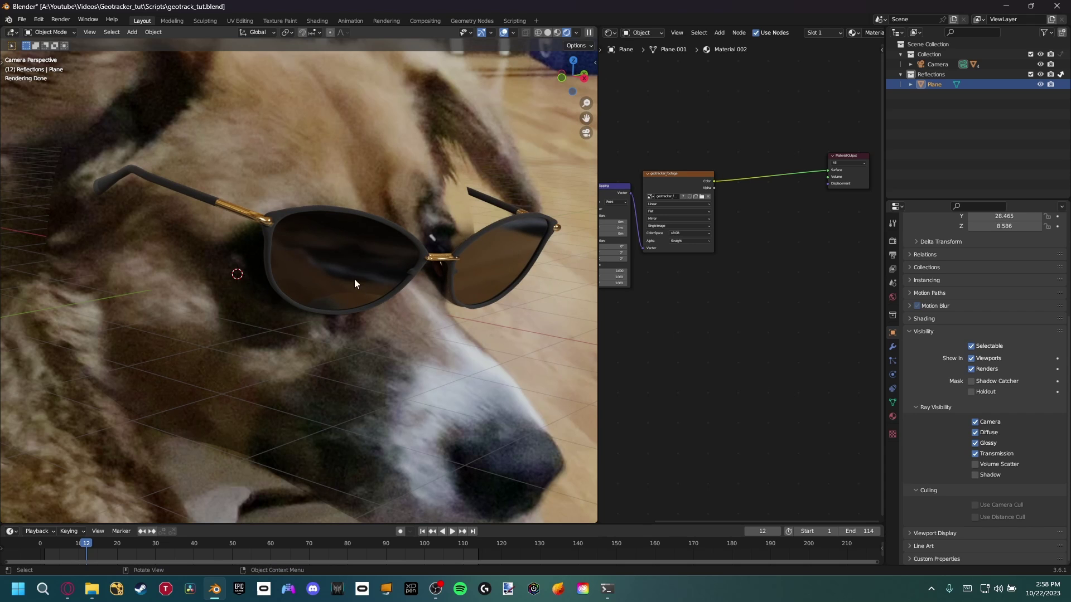
scroll(357, 280, down, 3)
click(404, 298)
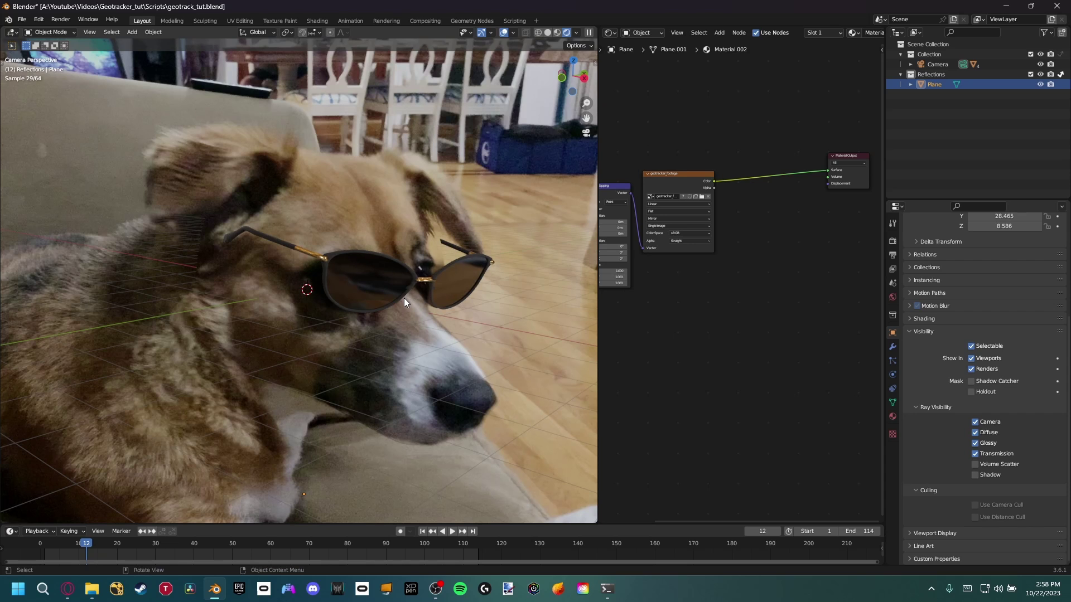
scroll(441, 301, up, 3)
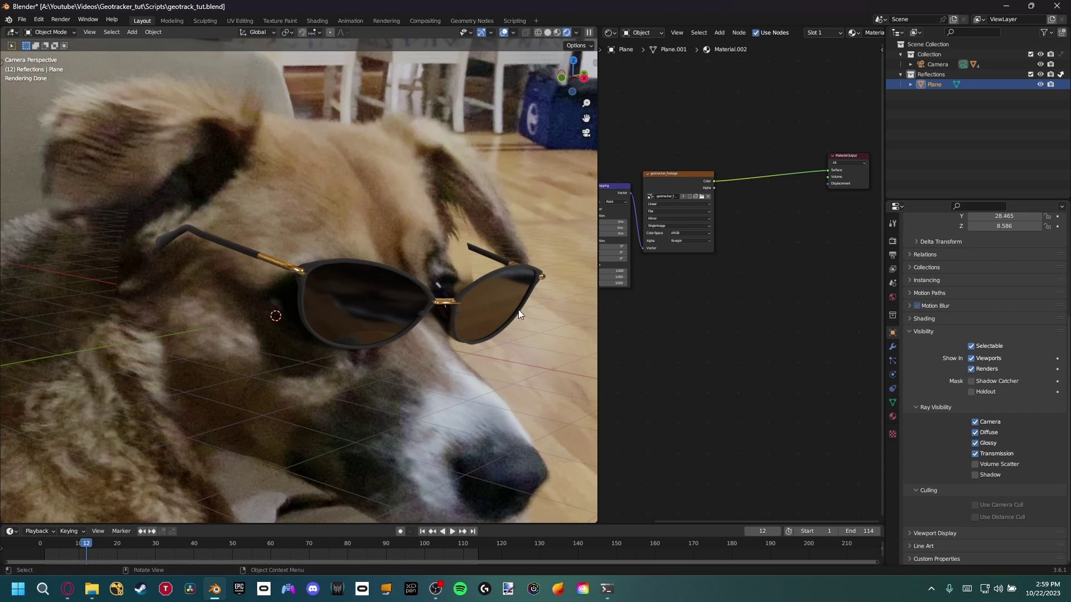
shift+middle_drag(489, 280, 490, 281)
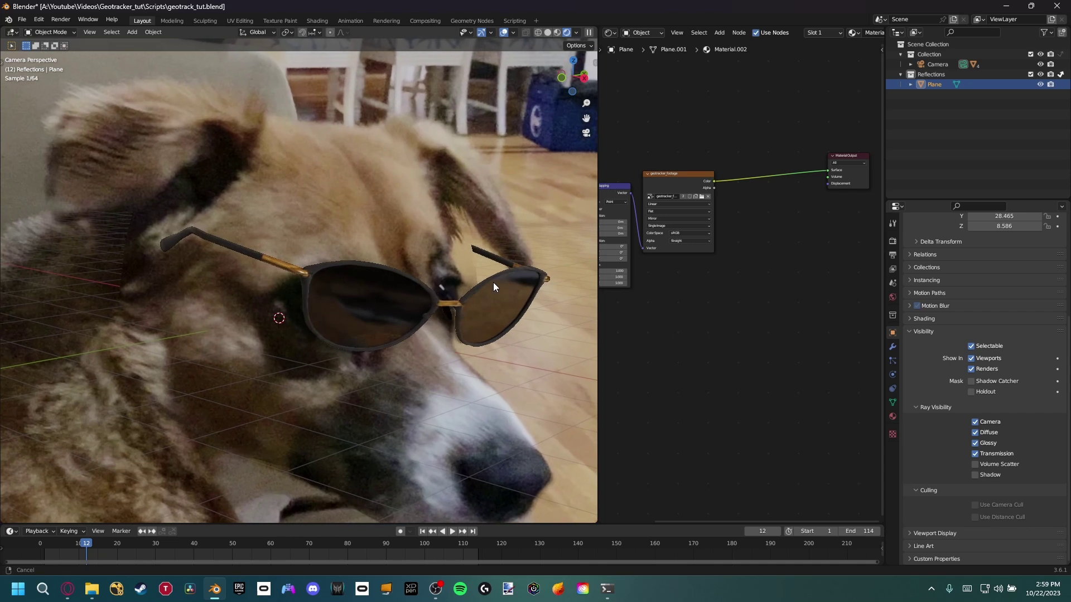
click(493, 282)
Step: In the Compositing workspace, enable compositing nodes and add a Viewer linked to Render Layers
click(414, 20)
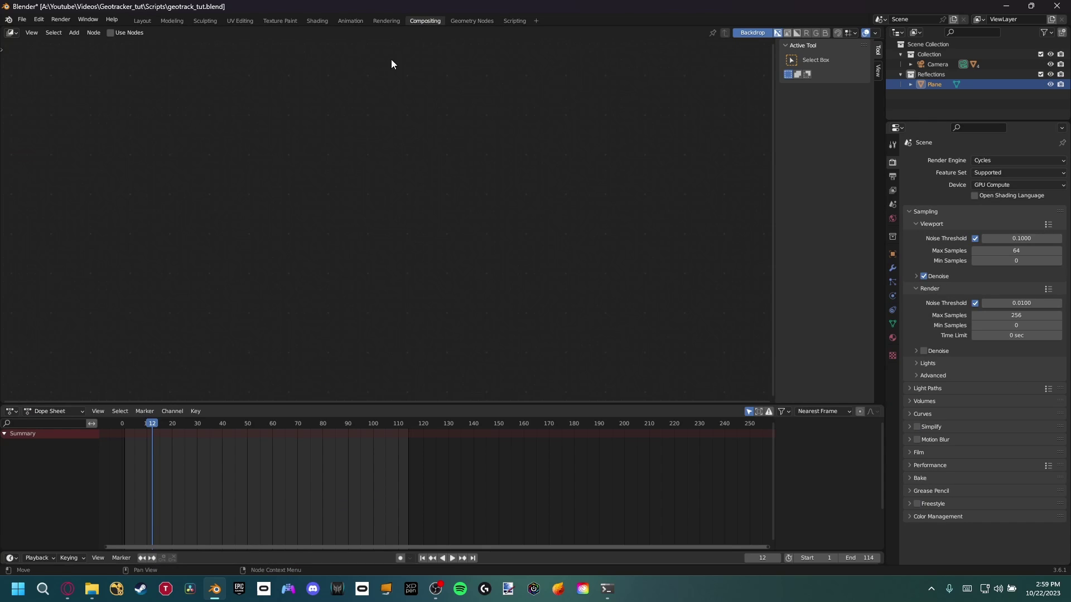
click(110, 32)
drag(347, 223, 238, 215)
ctrl+shift+click(238, 215)
drag(333, 198, 449, 251)
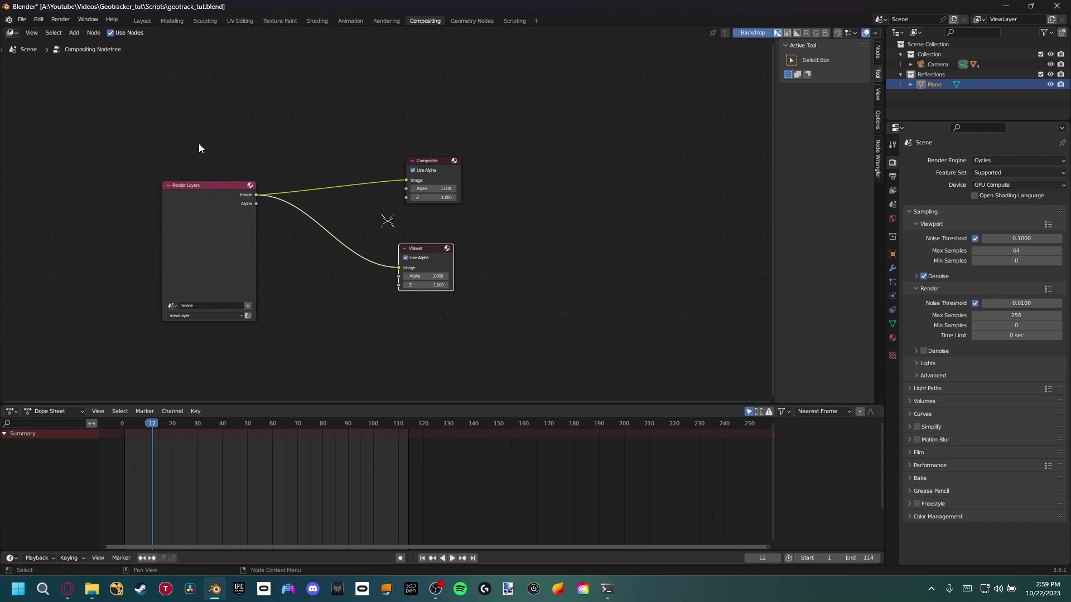
Step: Insert an Alpha Over node into the Render Layers–Composite link
key(shift+a)
click(198, 142)
text(alpha)
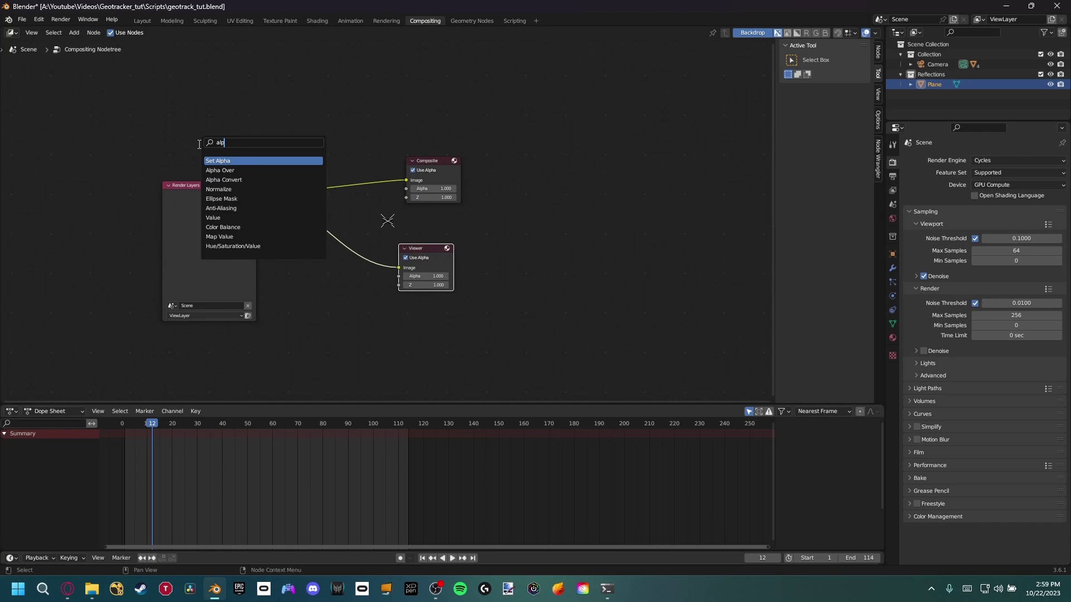
click(220, 170)
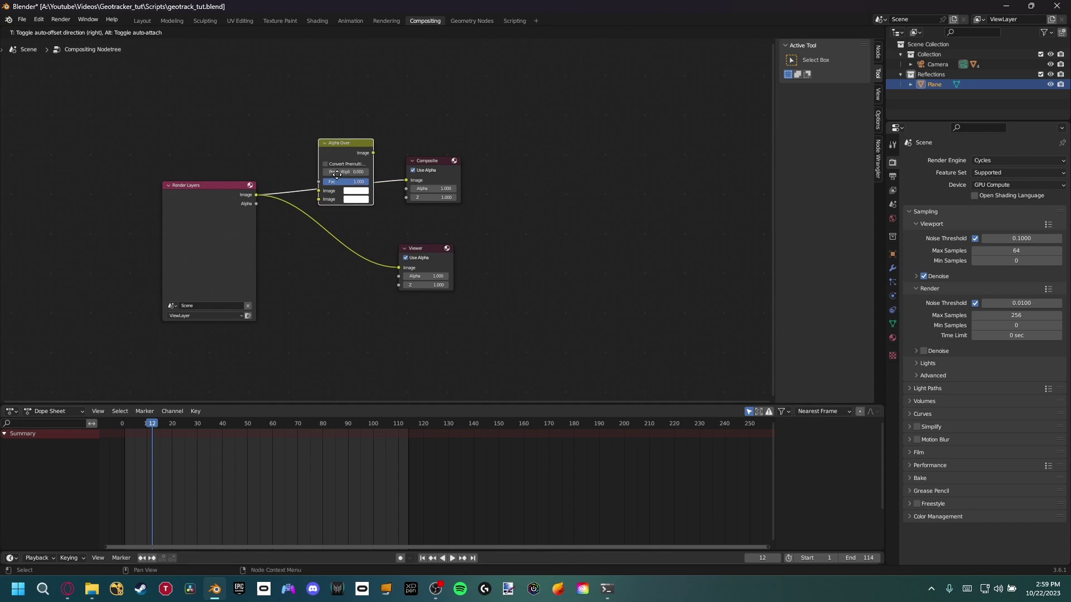
click(312, 148)
middle_drag(241, 120, 303, 149)
drag(261, 247, 206, 259)
Step: Add a Movie Clip node loading Geotracker_Footage_0001.png and feed it into Alpha Over's second image
key(shift+a)
click(264, 145)
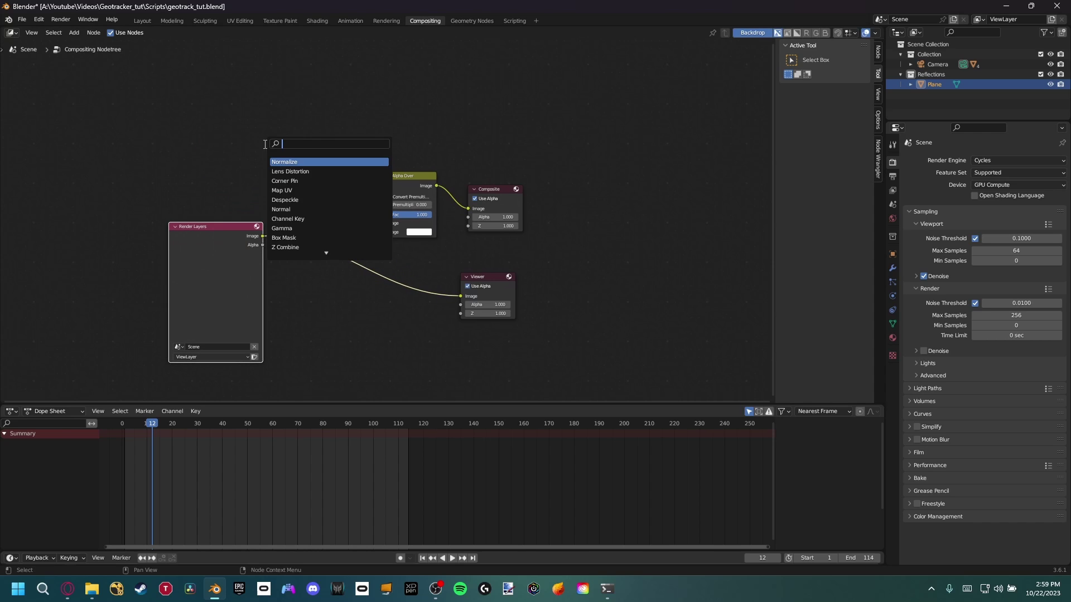
text(movie)
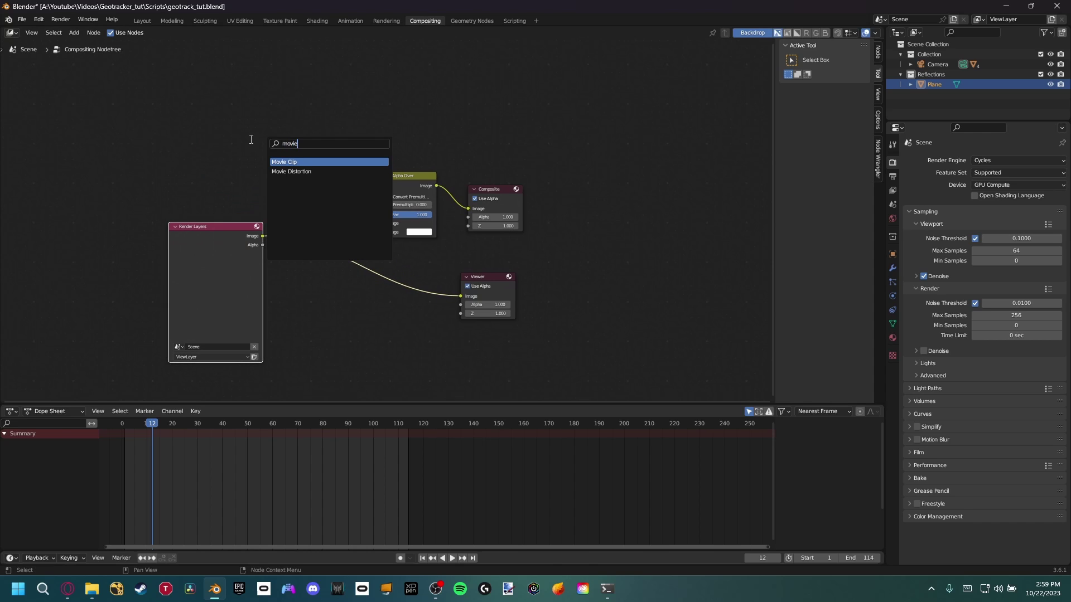
key(Return)
click(223, 41)
click(246, 157)
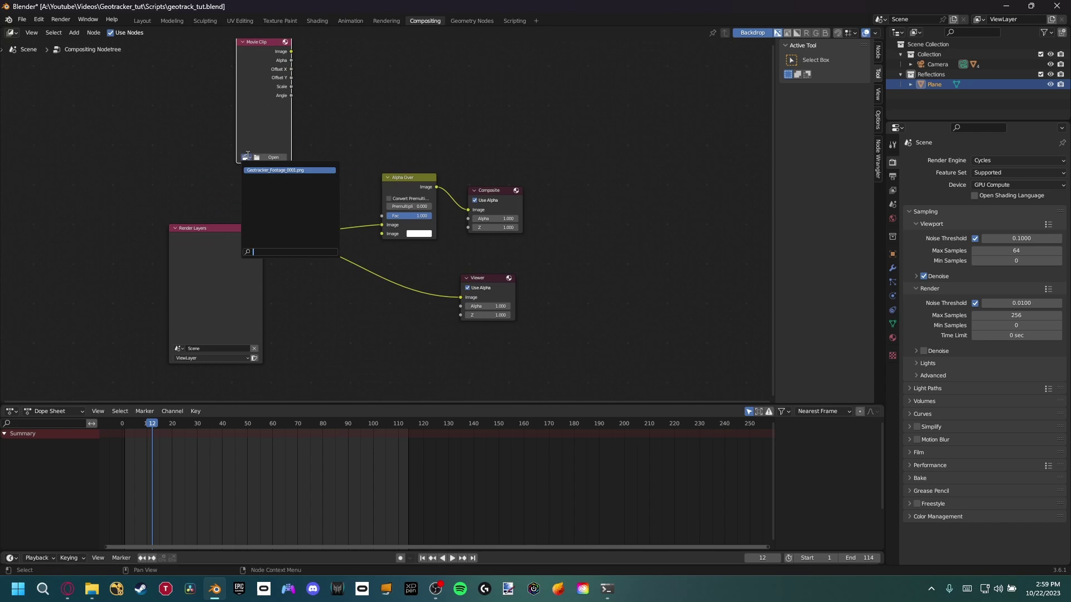
click(251, 170)
drag(270, 87, 235, 107)
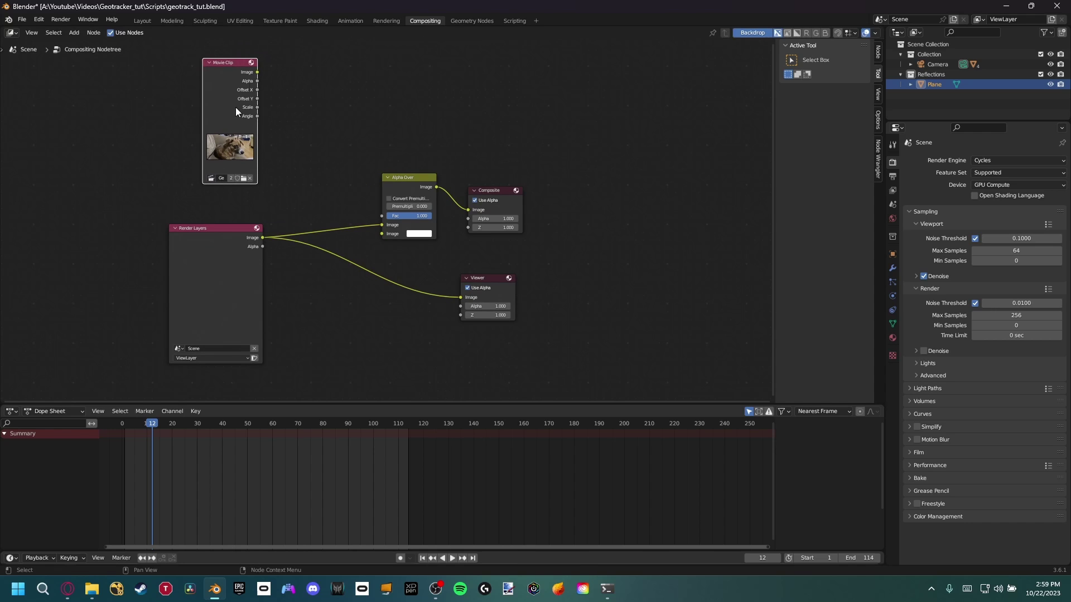
drag(257, 72, 382, 234)
Step: Preview the Alpha Over result in the backdrop through the Viewer node
ctrl+shift+click(413, 184)
drag(501, 284, 528, 280)
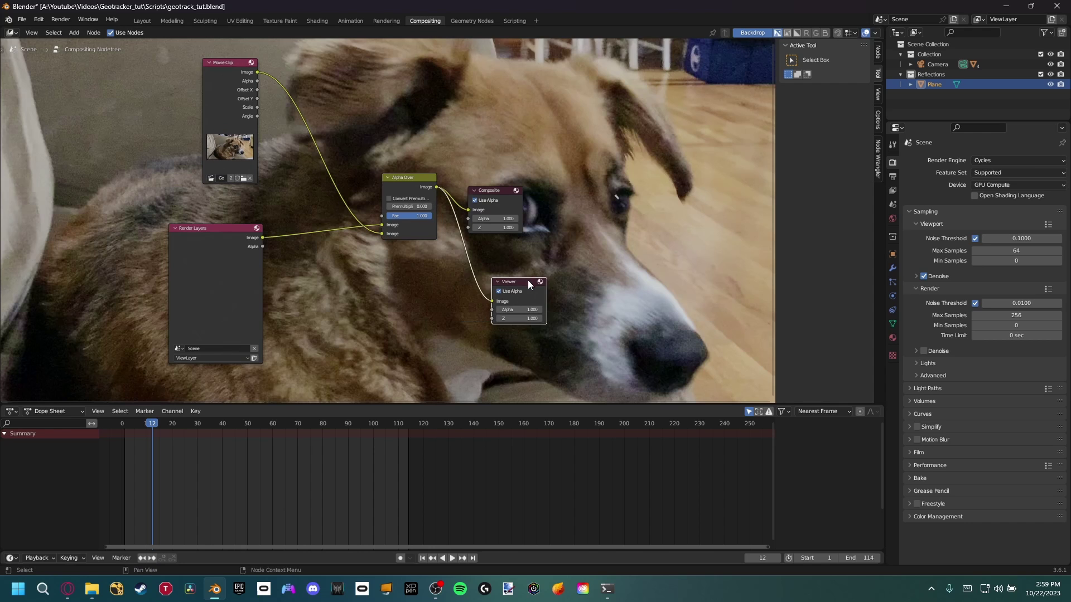
click(59, 22)
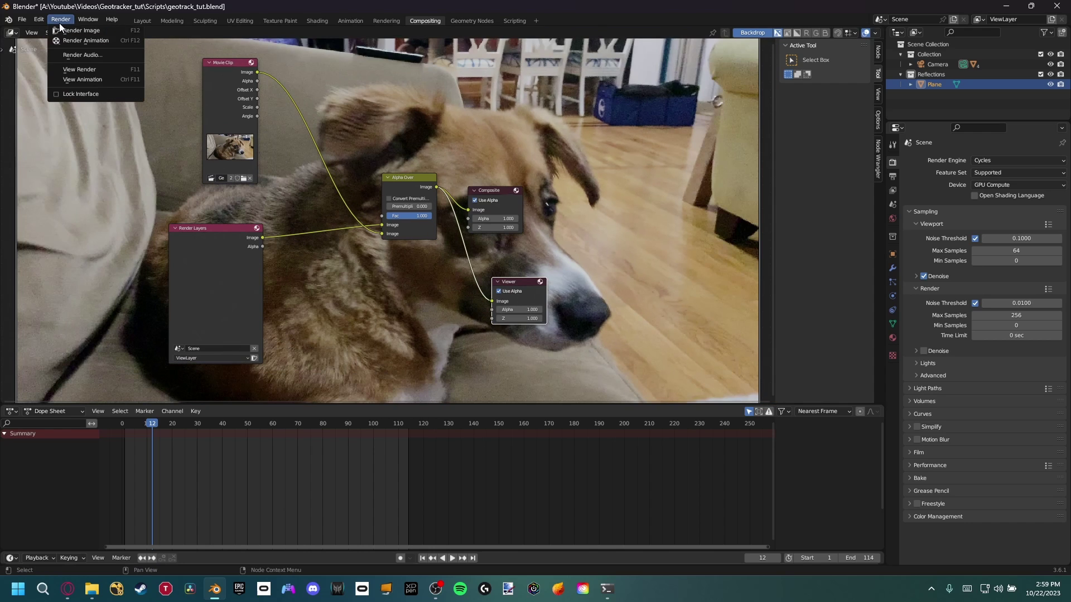
Step: Render the current frame, then plug Render Layers into Alpha Over's second Image and Movie Clip into the first
click(57, 32)
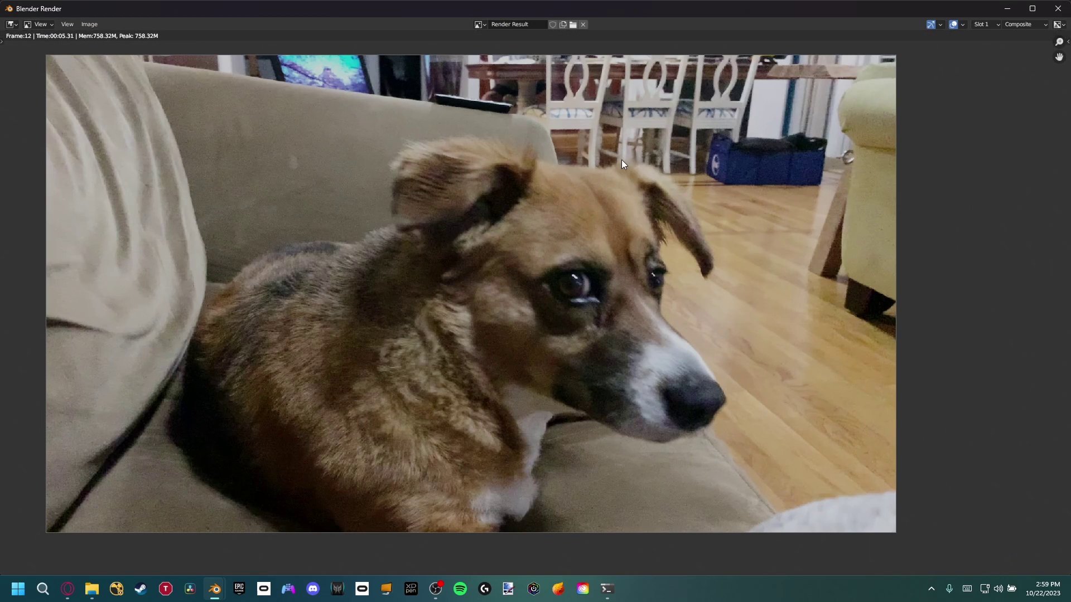
click(1058, 9)
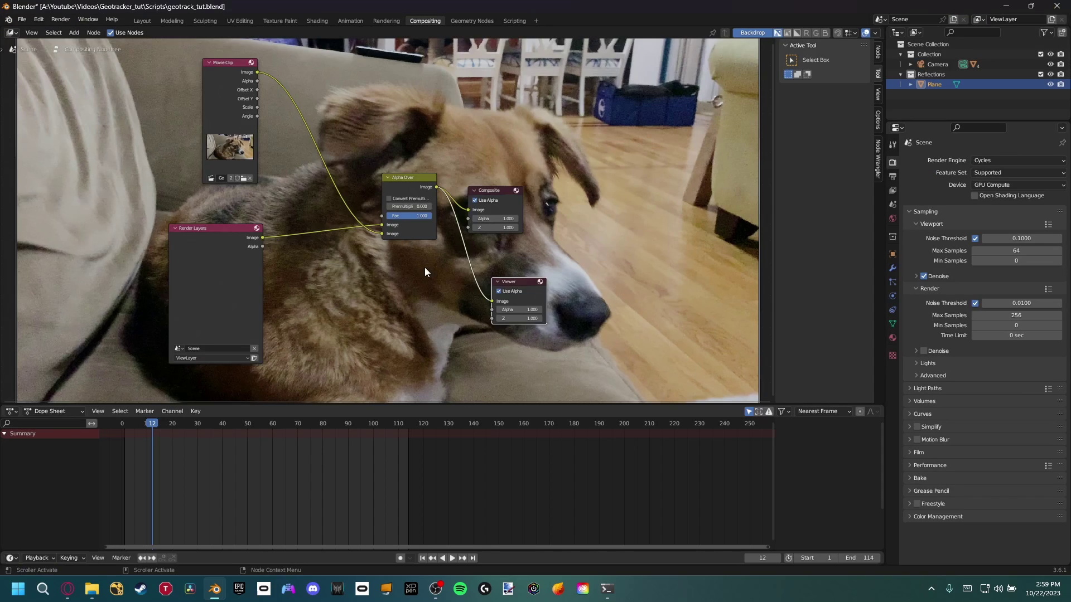
middle_drag(384, 224, 418, 250)
drag(410, 238, 410, 249)
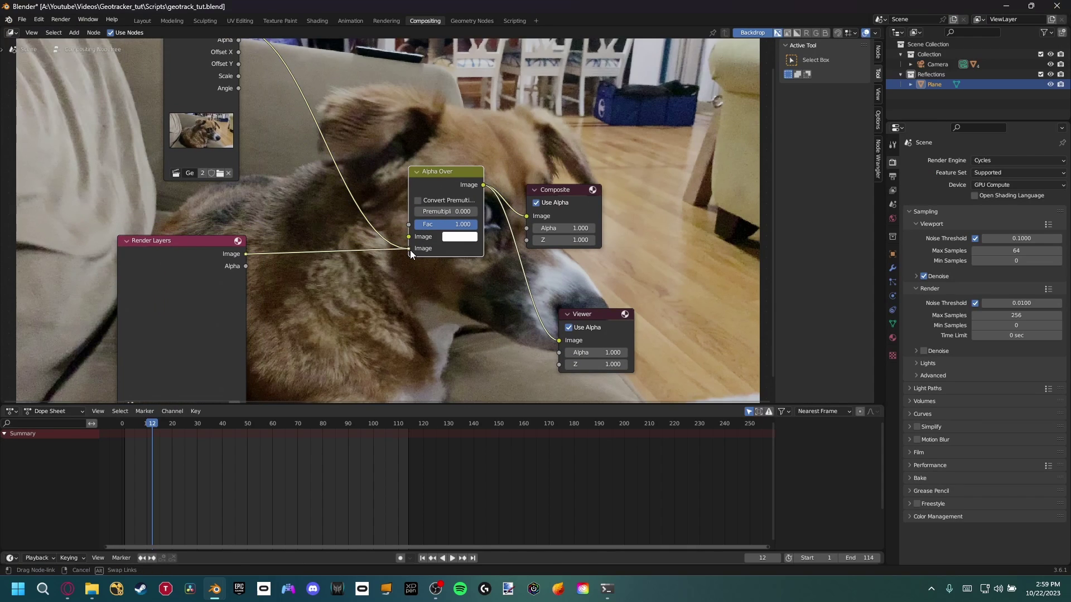
middle_drag(277, 147, 287, 200)
drag(248, 81, 418, 289)
Step: Rearrange the Composite and Render Layers nodes and shrink the backdrop to show the whole frame
middle_drag(503, 306, 445, 234)
drag(527, 175, 637, 120)
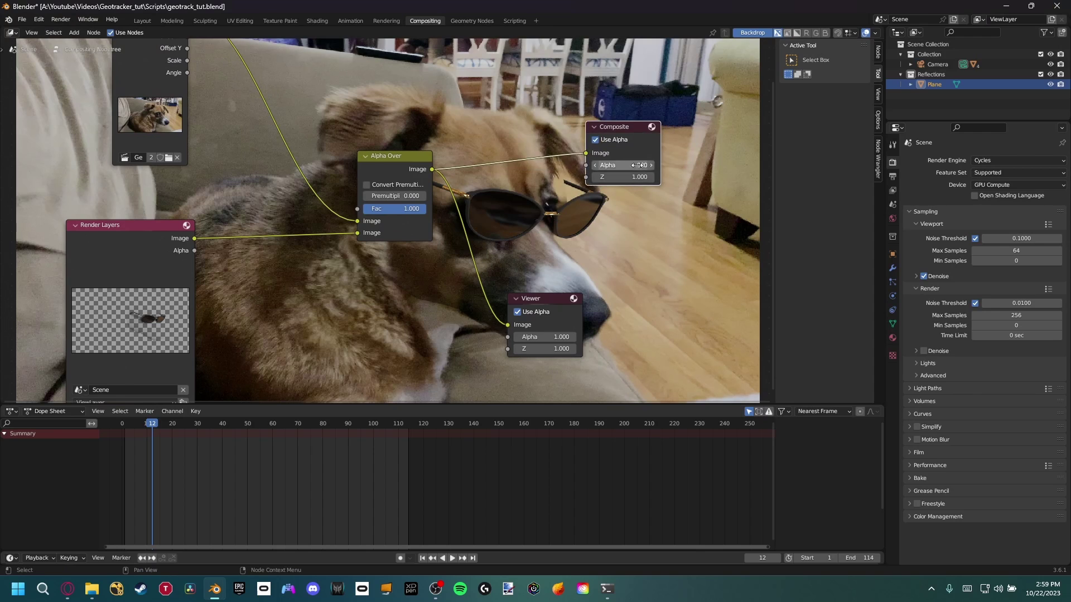
middle_drag(650, 194, 421, 237)
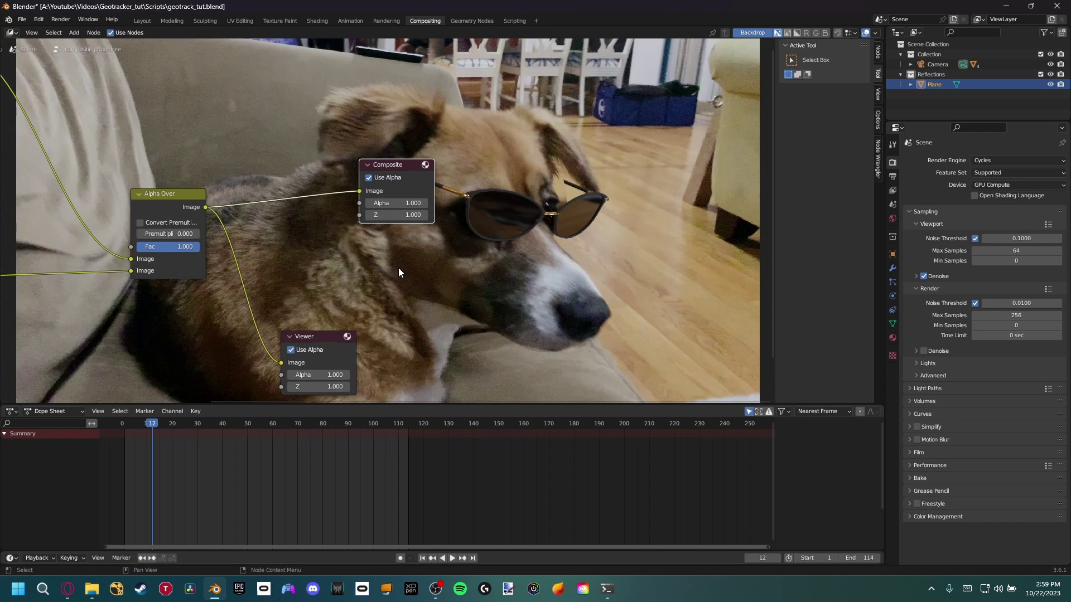
middle_drag(398, 272, 629, 225)
drag(166, 238, 104, 263)
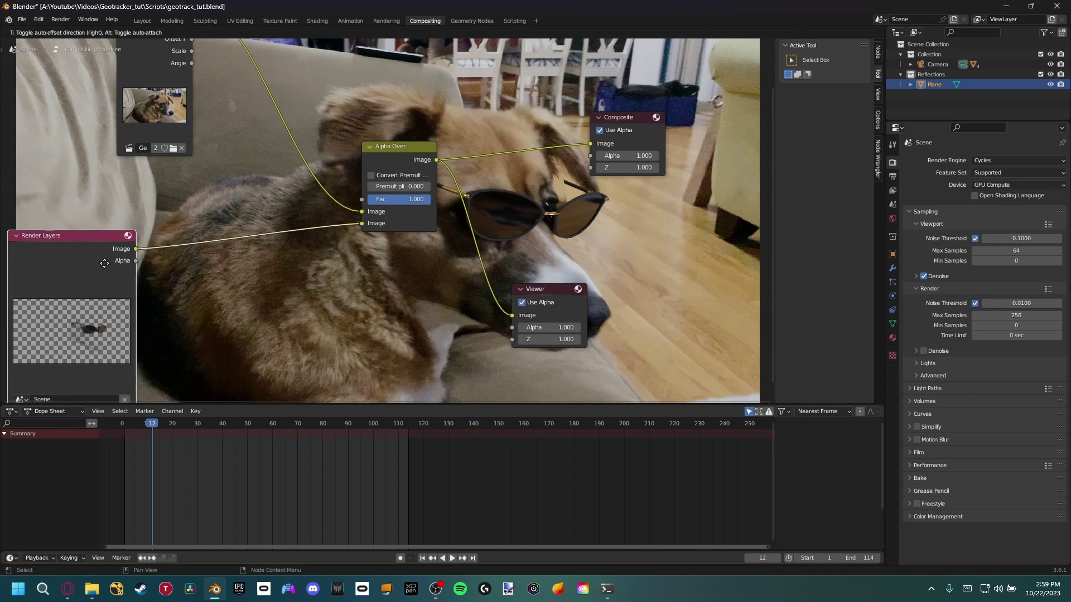
middle_drag(105, 263, 160, 276)
drag(165, 266, 140, 269)
click(421, 100)
middle_drag(423, 99, 329, 125)
shift+middle_drag(310, 183, 312, 157)
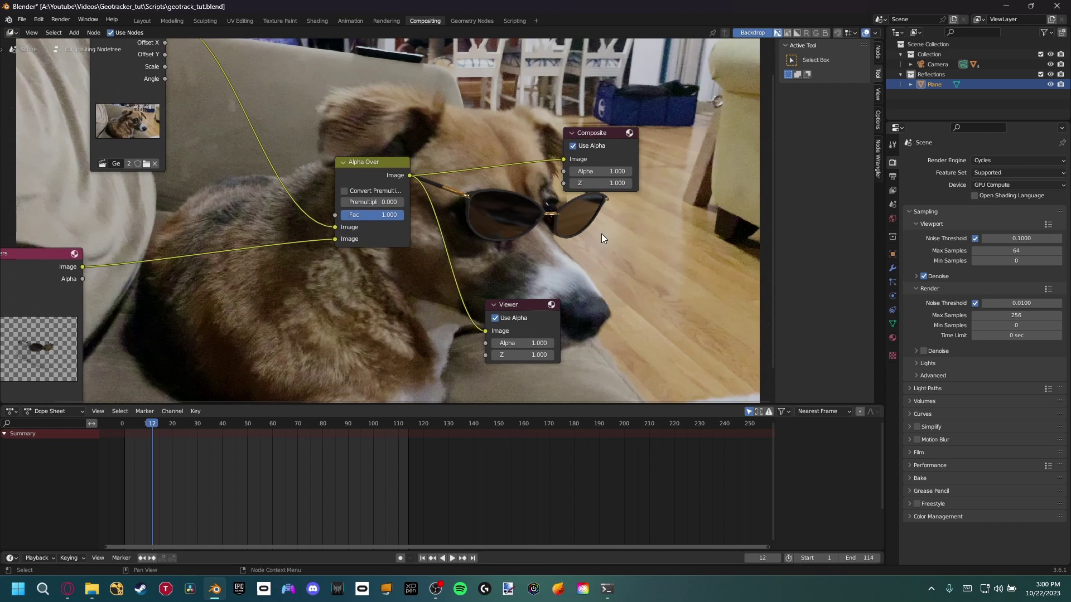
middle_drag(450, 193, 430, 193)
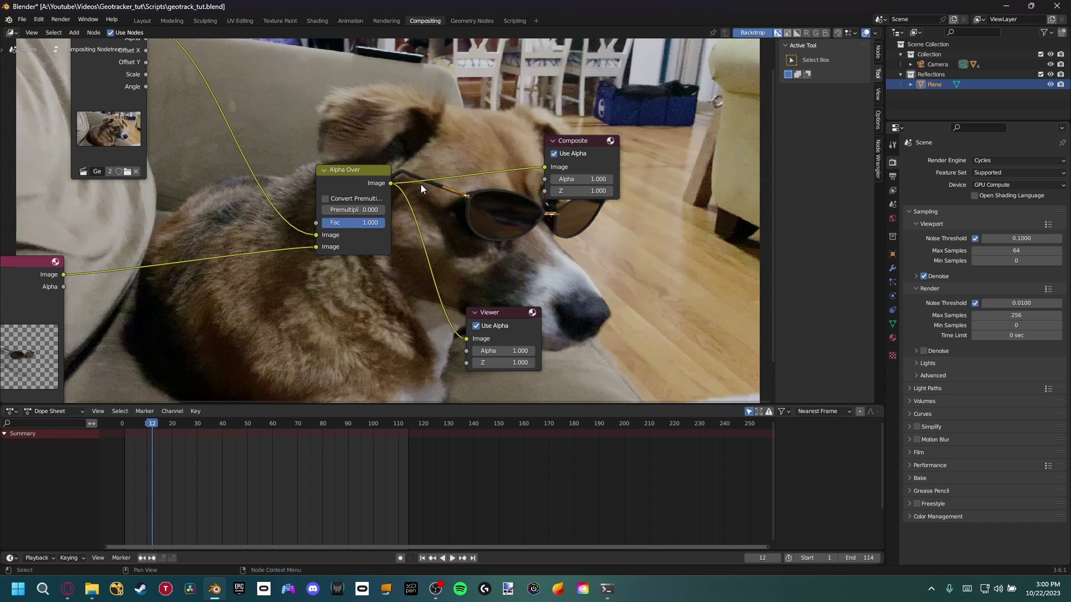
key(v)
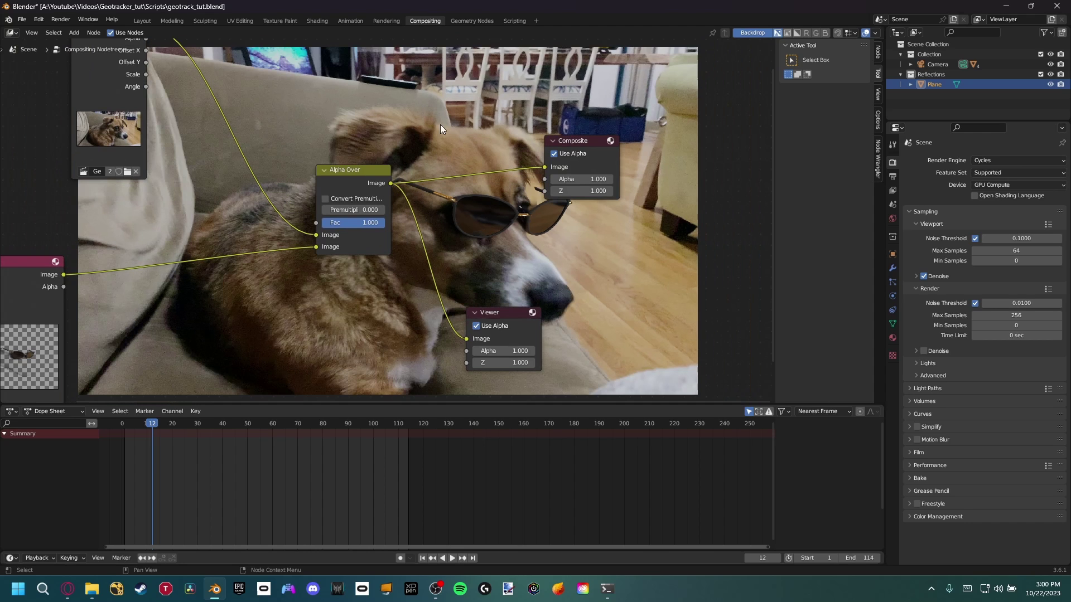
middle_drag(323, 104, 373, 129)
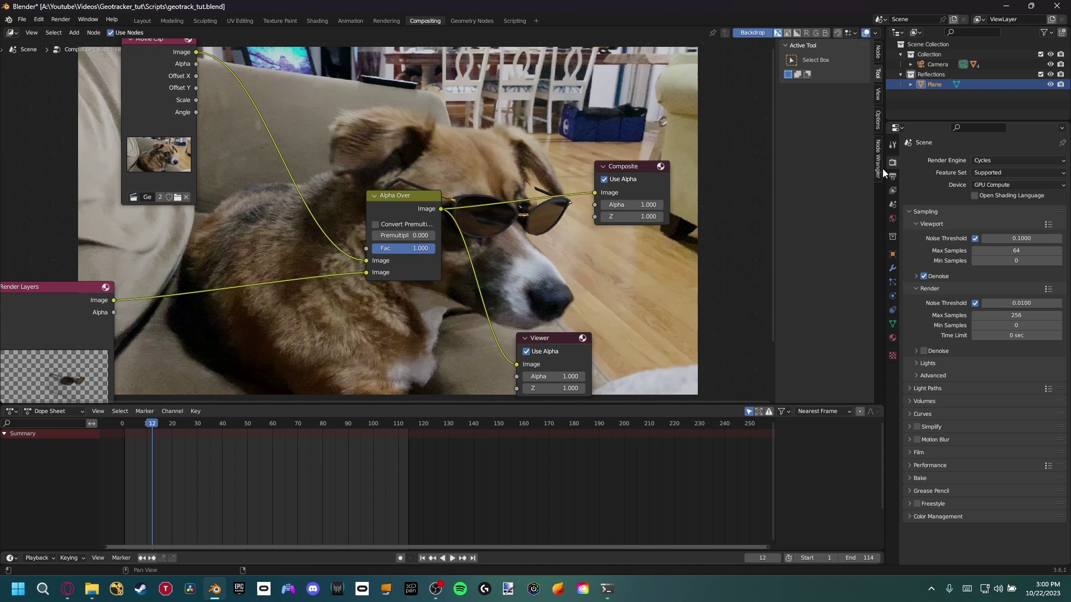
Step: Set Color Management's View Transform to Standard instead of Filmic
click(910, 516)
scroll(948, 496, down, 2)
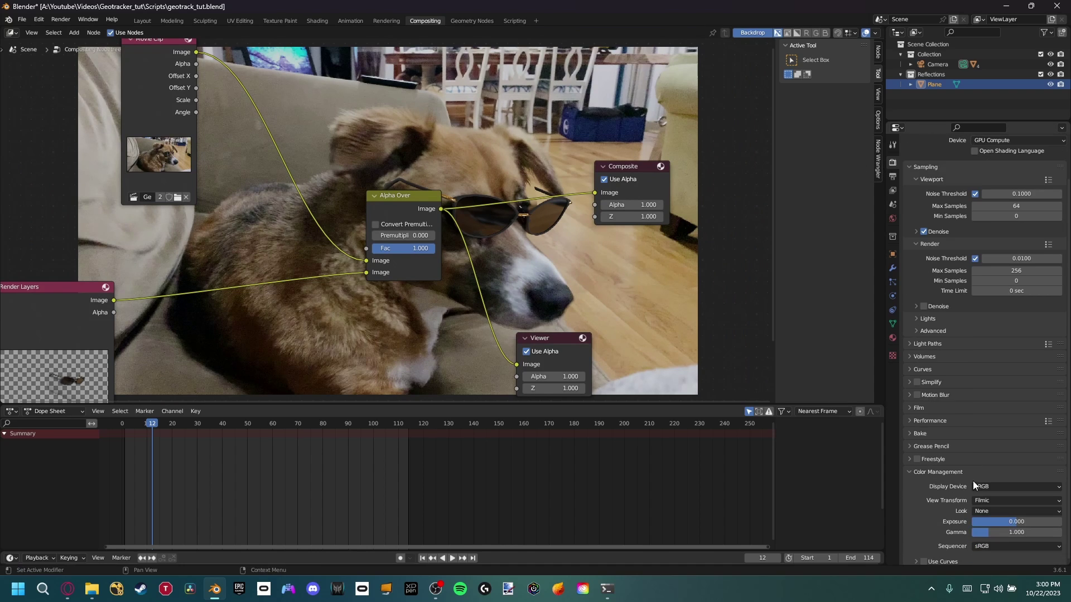
click(986, 498)
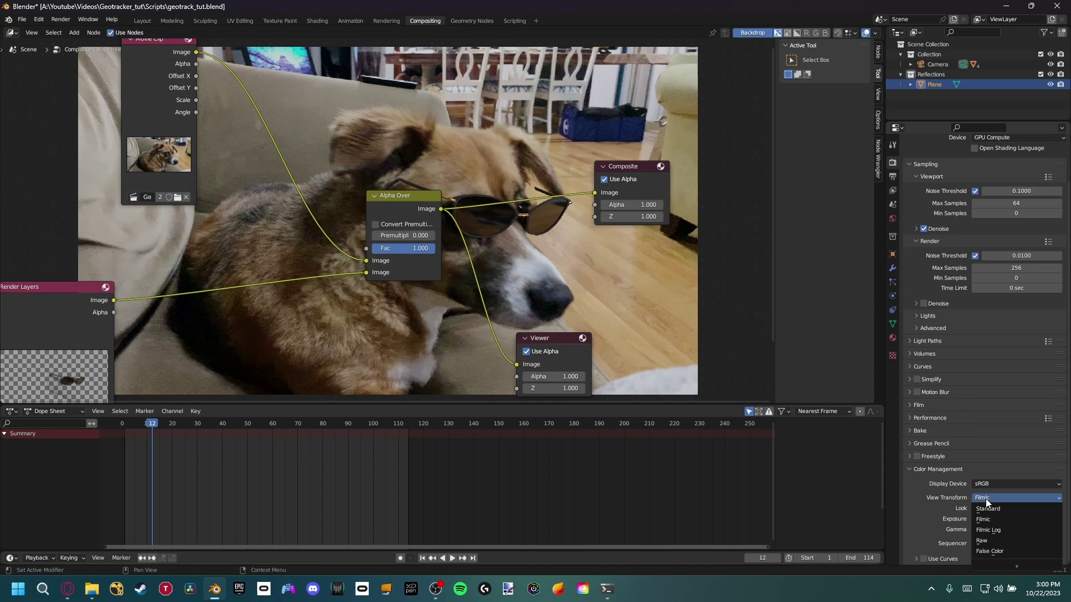
click(984, 506)
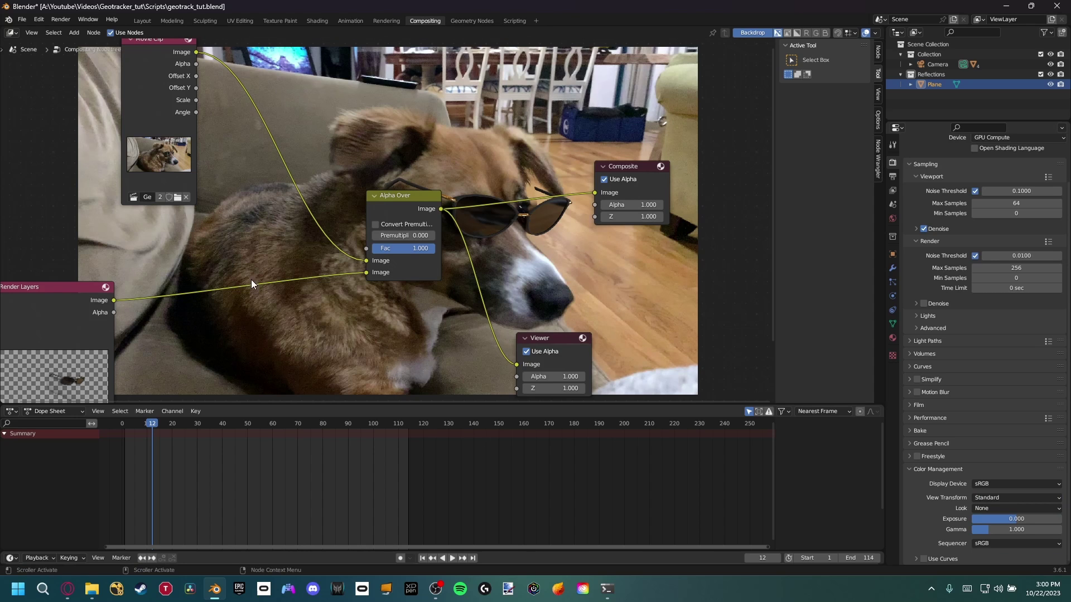
Step: Nudge the Render Layers node right and up and reframe the node view
middle_drag(330, 323, 400, 319)
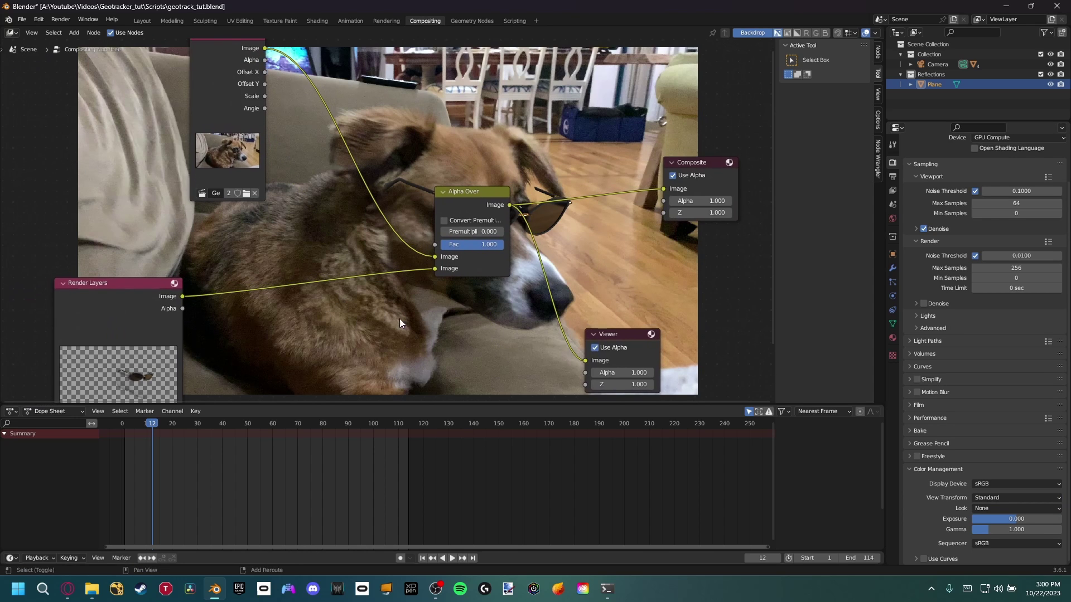
drag(133, 329, 173, 316)
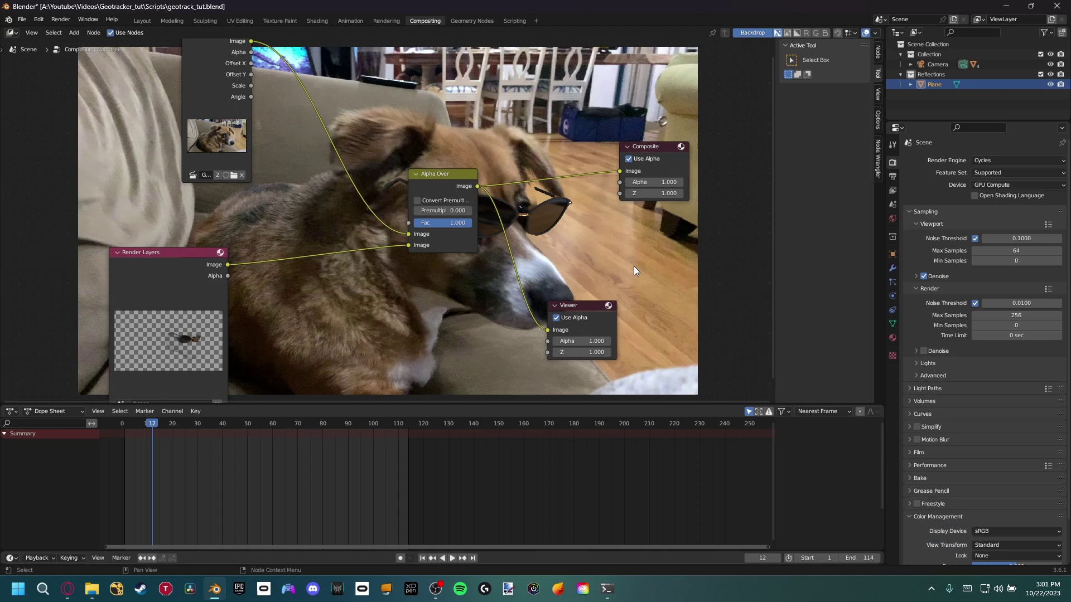
shift+middle_drag(634, 266, 591, 286)
scroll(628, 270, down, 1)
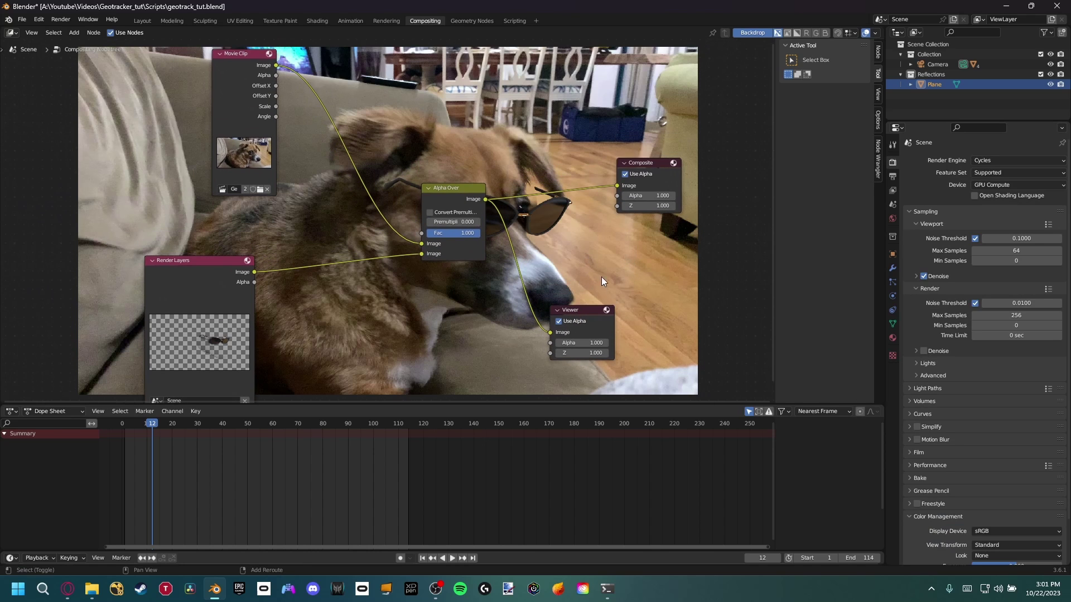
Step: Set the PNG output to RGB colour, 8-bit depth and 0% compression
click(893, 177)
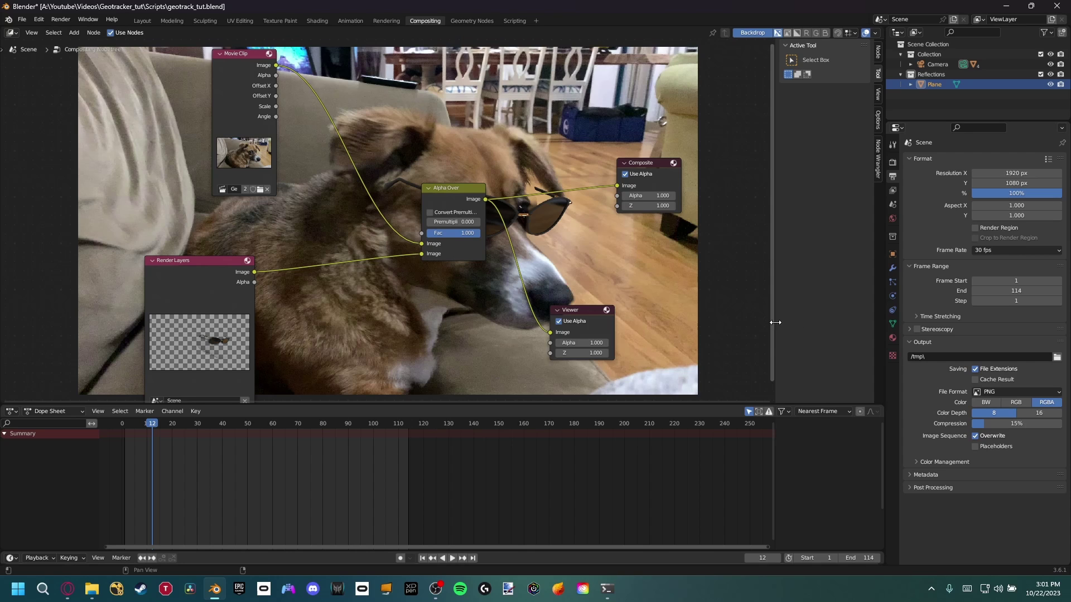
click(1016, 402)
click(1020, 413)
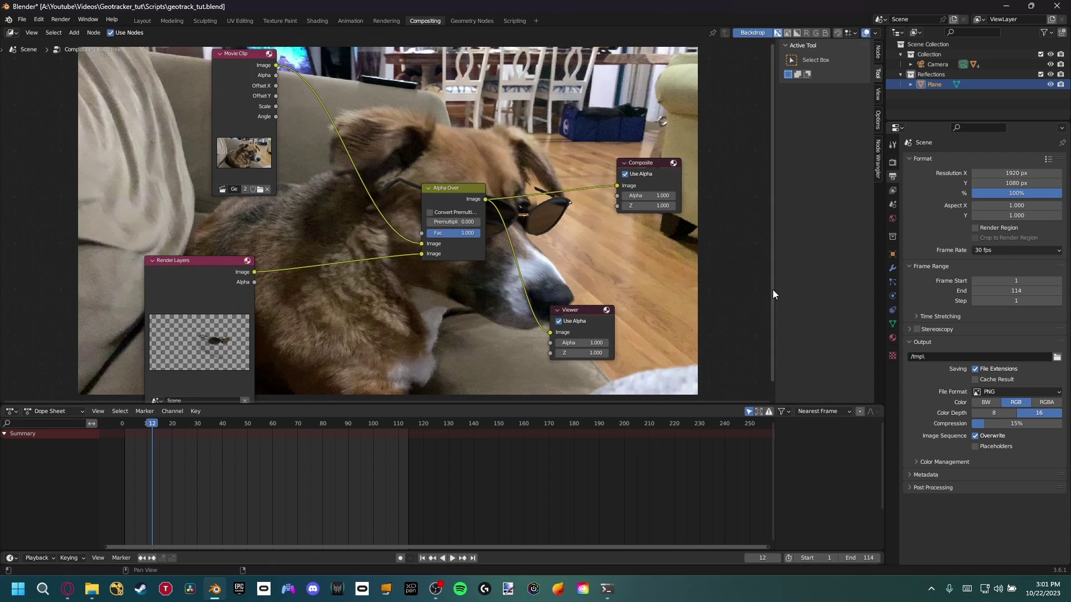
click(1015, 413)
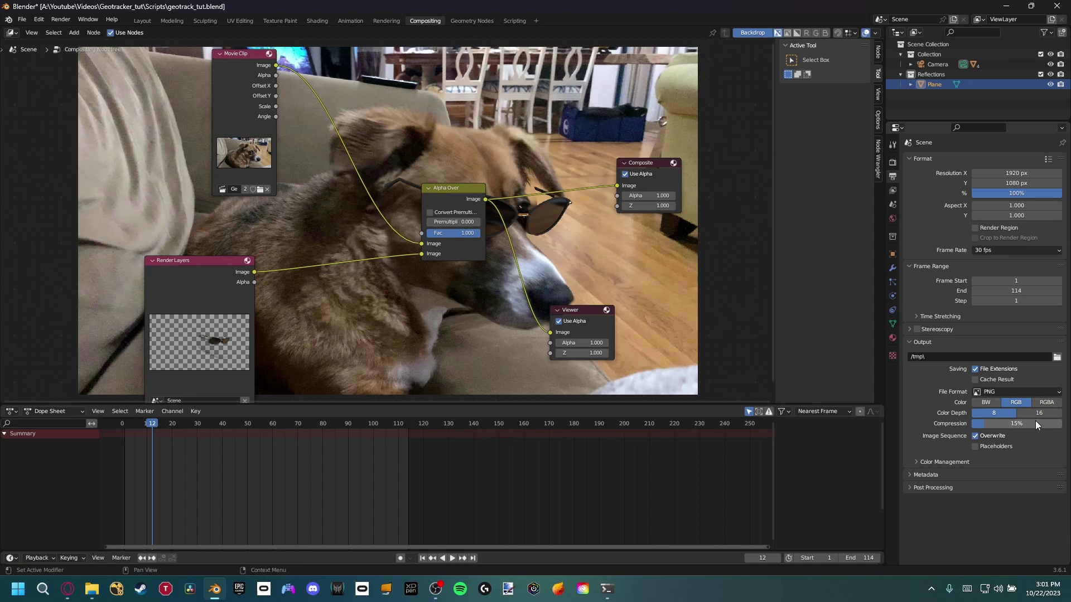
drag(1033, 424, 1017, 428)
click(63, 20)
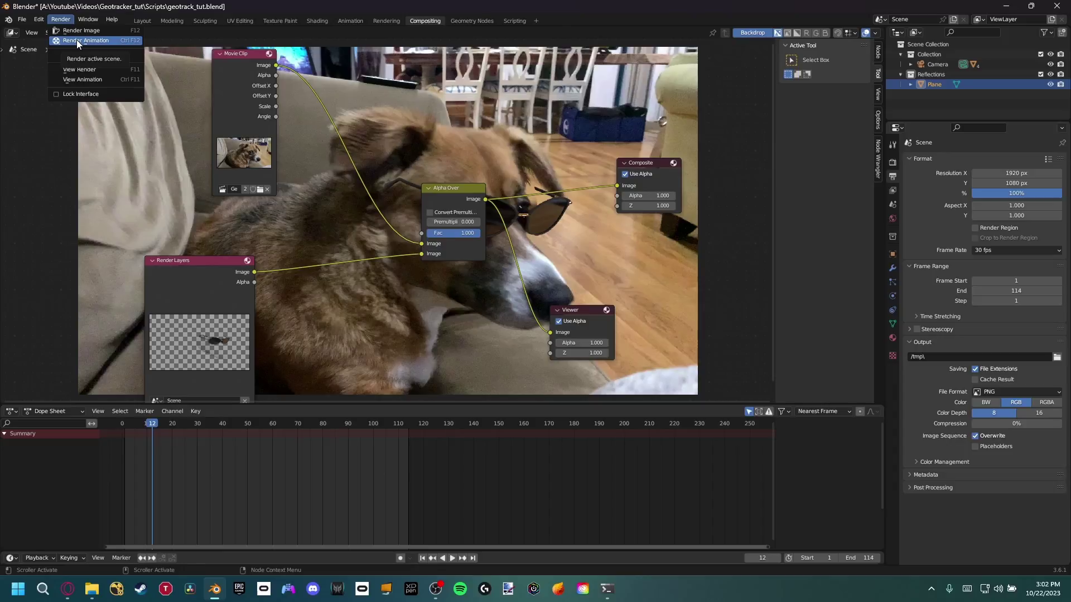